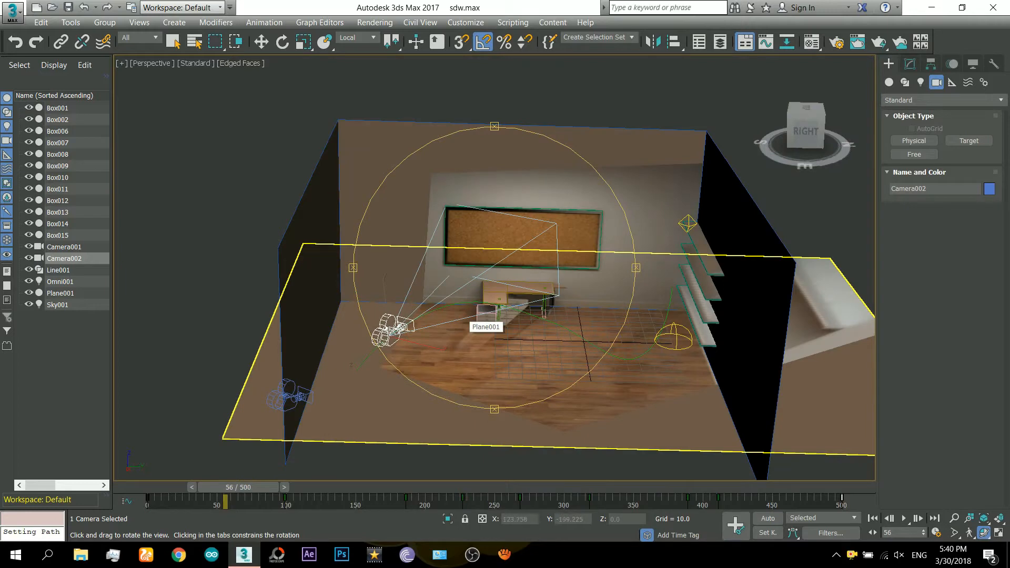
- Select Camera001 and move it vertically to a height of about 77 units
key("e")
left_click(289, 396)
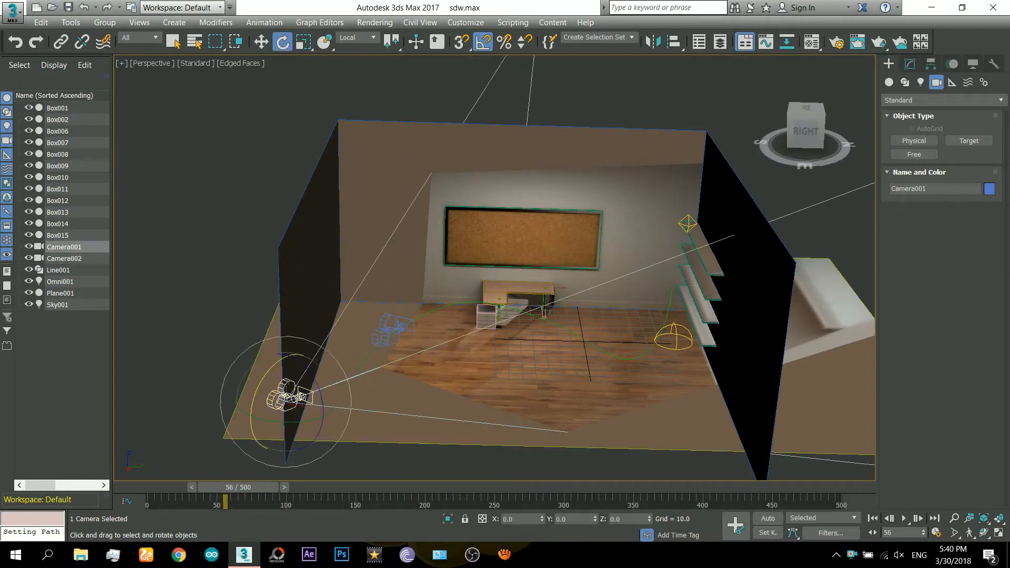
right_click(292, 396)
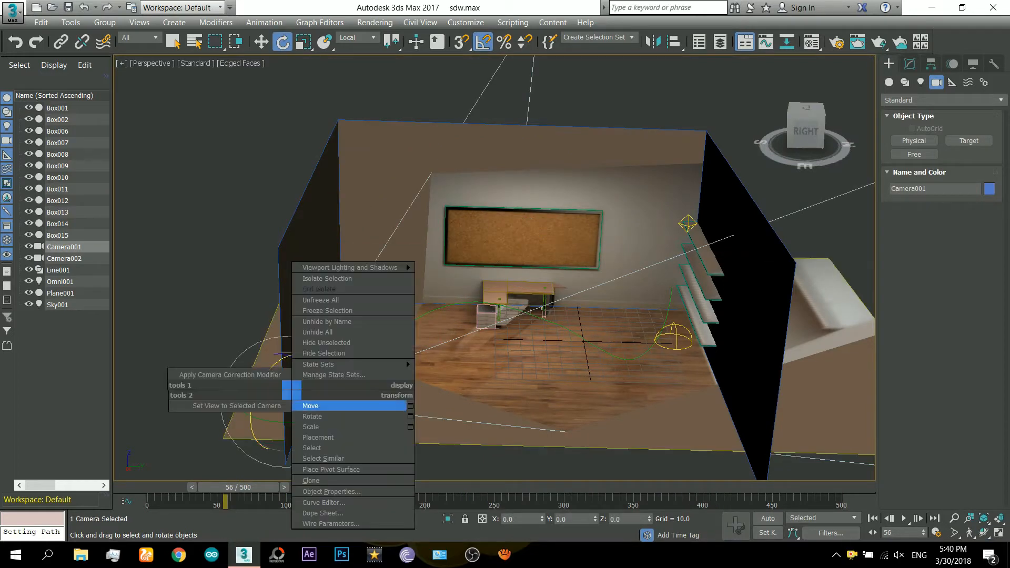
left_click(337, 407)
mouse_move(295, 396)
left_mouse_down()
mouse_move(290, 405)
mouse_move(306, 415)
mouse_move(389, 406)
mouse_move(400, 342)
mouse_move(306, 338)
mouse_move(132, 396)
mouse_move(135, 334)
mouse_move(261, 327)
mouse_move(331, 383)
mouse_move(282, 417)
mouse_move(266, 416)
mouse_move(290, 399)
mouse_move(293, 410)
mouse_move(298, 384)
mouse_move(208, 430)
mouse_move(232, 334)
mouse_move(320, 327)
mouse_move(345, 366)
mouse_move(259, 417)
mouse_move(116, 416)
mouse_move(295, 406)
left_mouse_up()
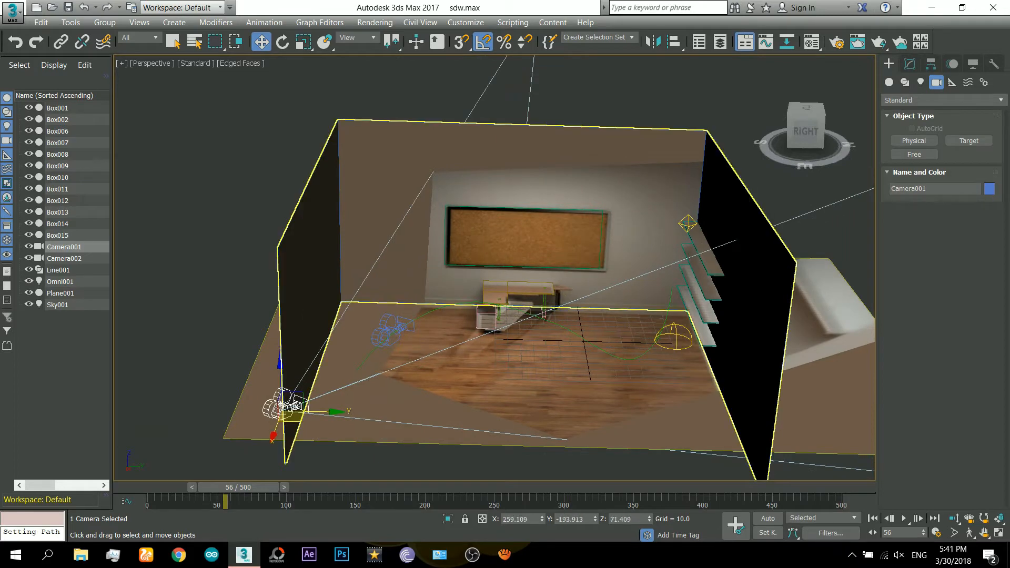
mouse_move(280, 369)
left_mouse_down()
mouse_move(280, 277)
mouse_move(280, 360)
left_mouse_up()
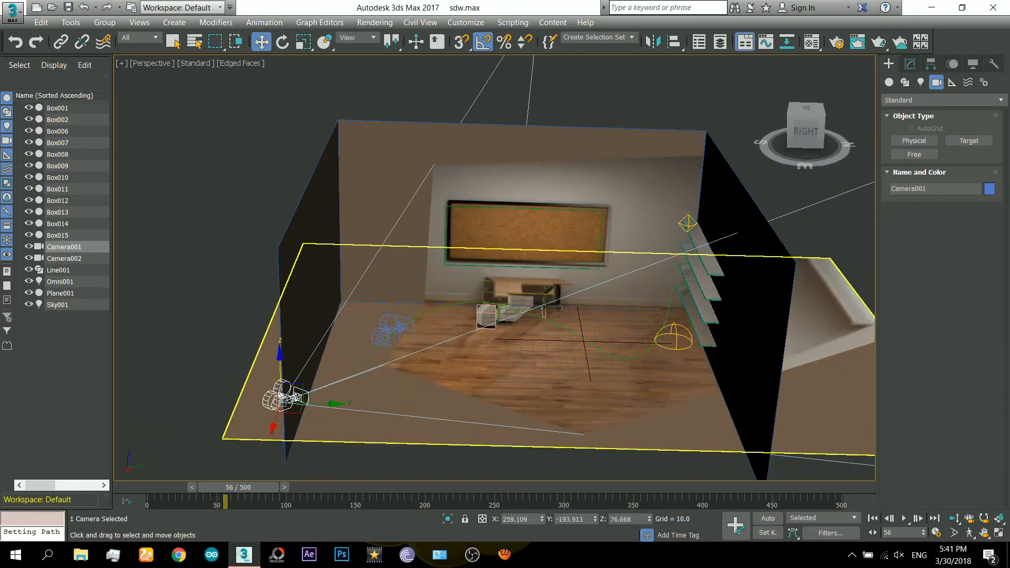
- Rotate Camera001 and set the viewport to look through it
key("e")
mouse_move(294, 401)
left_mouse_down()
mouse_move(318, 402)
mouse_move(308, 376)
mouse_move(274, 400)
mouse_move(299, 401)
mouse_move(294, 381)
mouse_move(299, 403)
mouse_move(271, 398)
left_mouse_up()
right_click(270, 398)
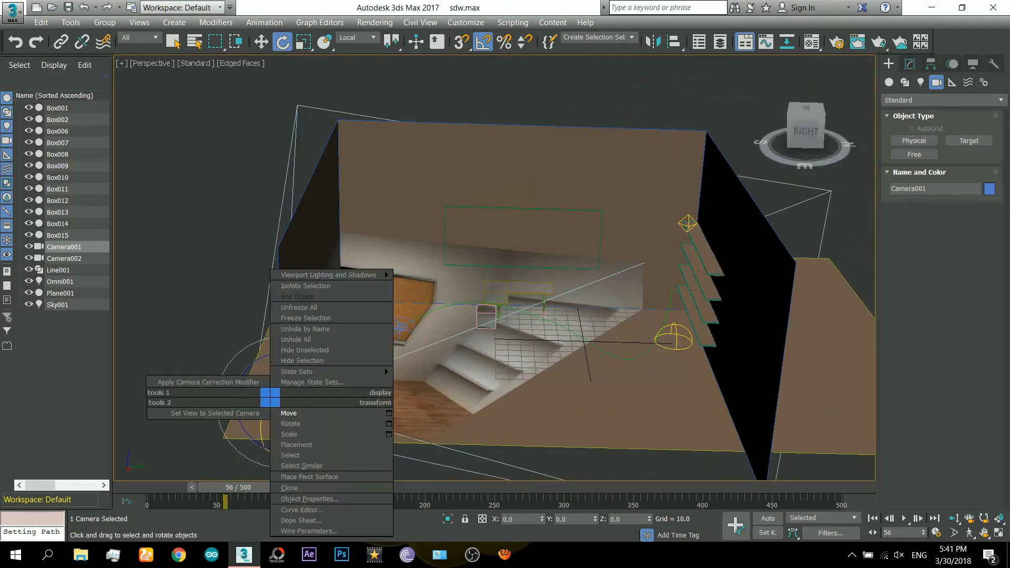
left_click(215, 413)
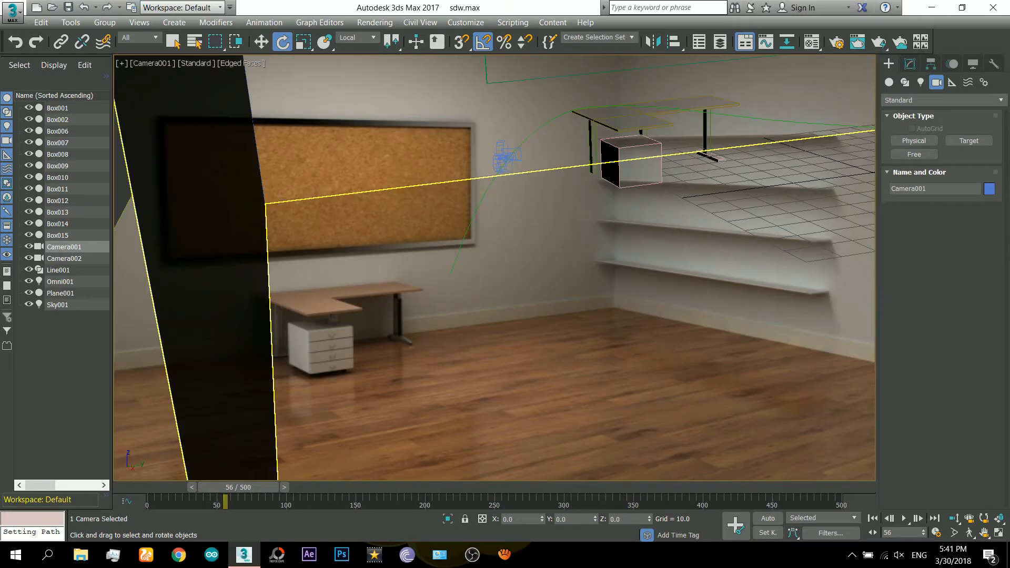
- Pan the Camera001 view and dolly the camera back from the room
middle_click_drag(494, 268, 314, 294)
left_click(954, 519)
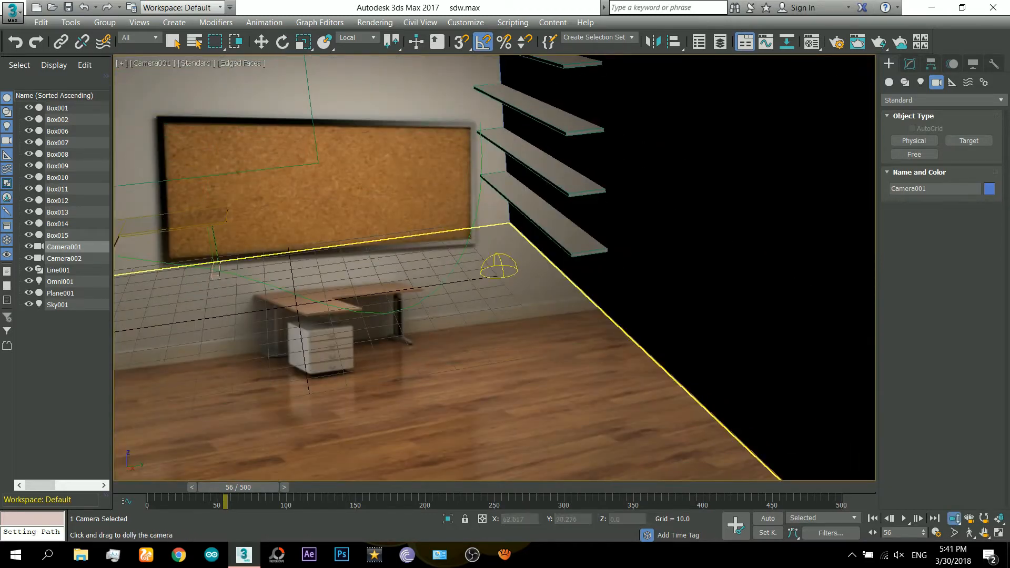
left_click_drag(500, 279, 500, 352)
middle_click_drag(500, 273, 476, 316)
- Return to the perspective view and raise Camera001 to a Z position of about 559
key("p")
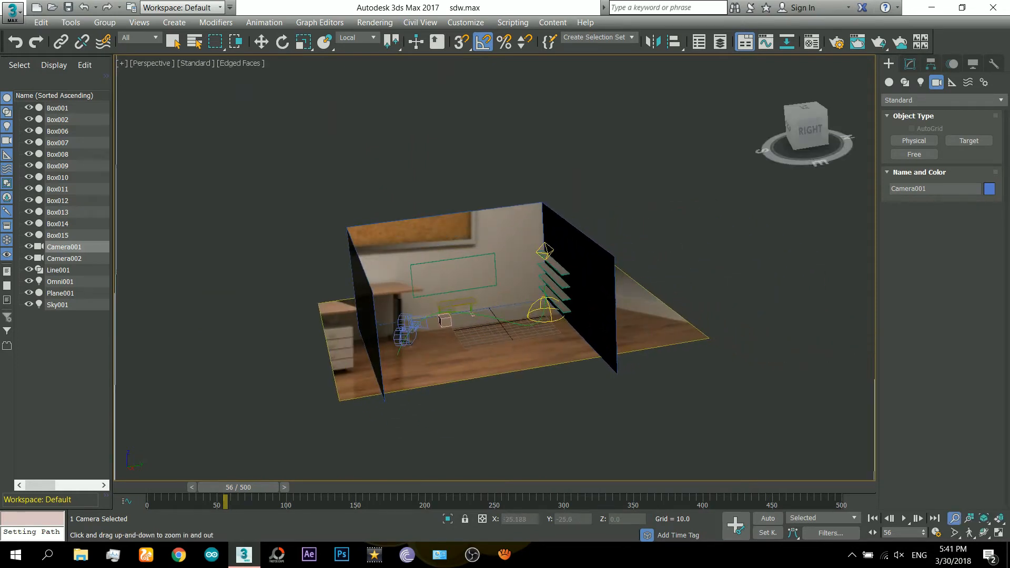
key("Up")
left_click_drag(483, 300, 311, 336)
middle_click_drag(732, 247, 490, 266)
middle_click_drag(654, 255, 551, 286)
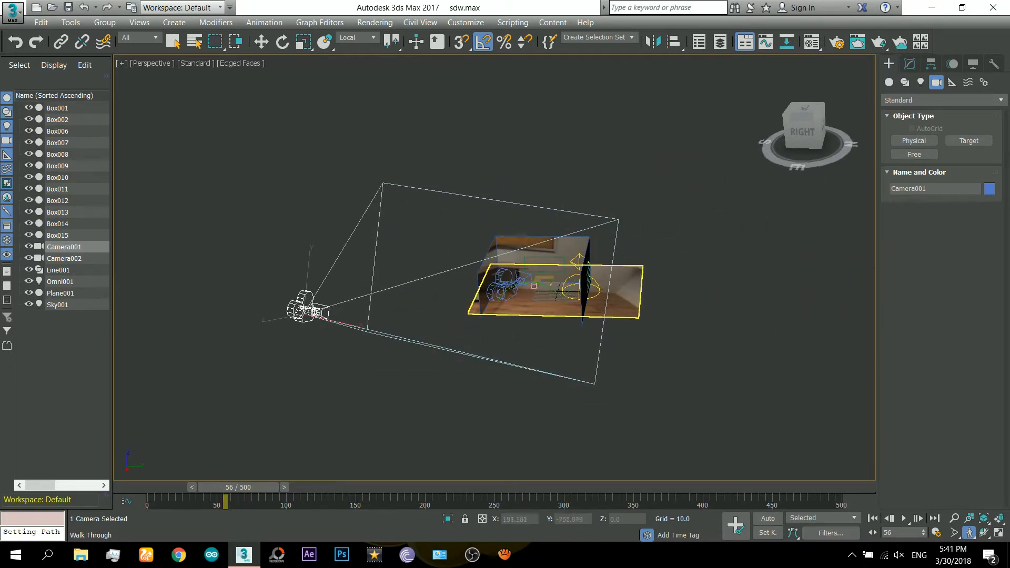
right_click(300, 319)
left_click(326, 327)
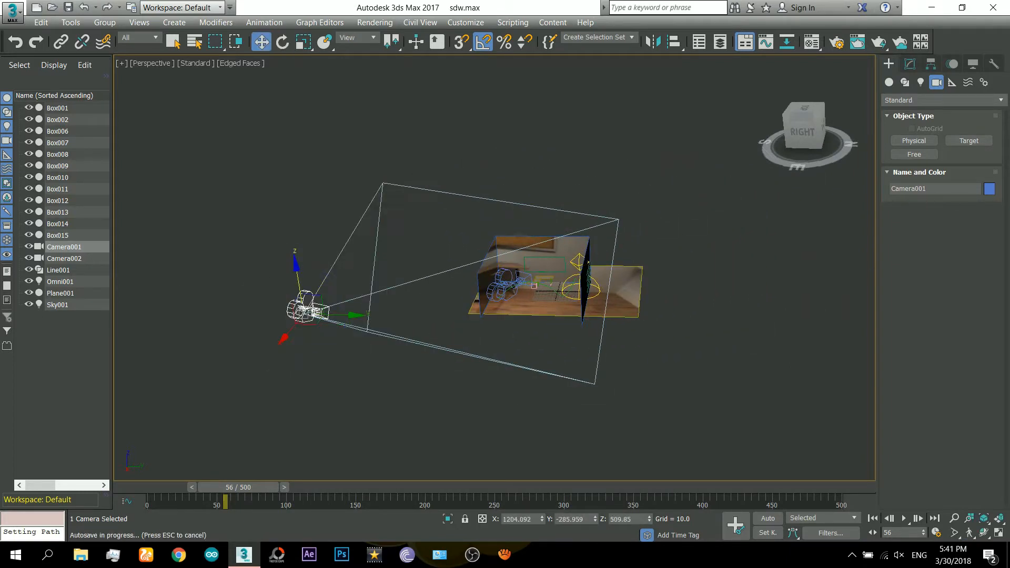
left_click_drag(296, 279, 292, 251)
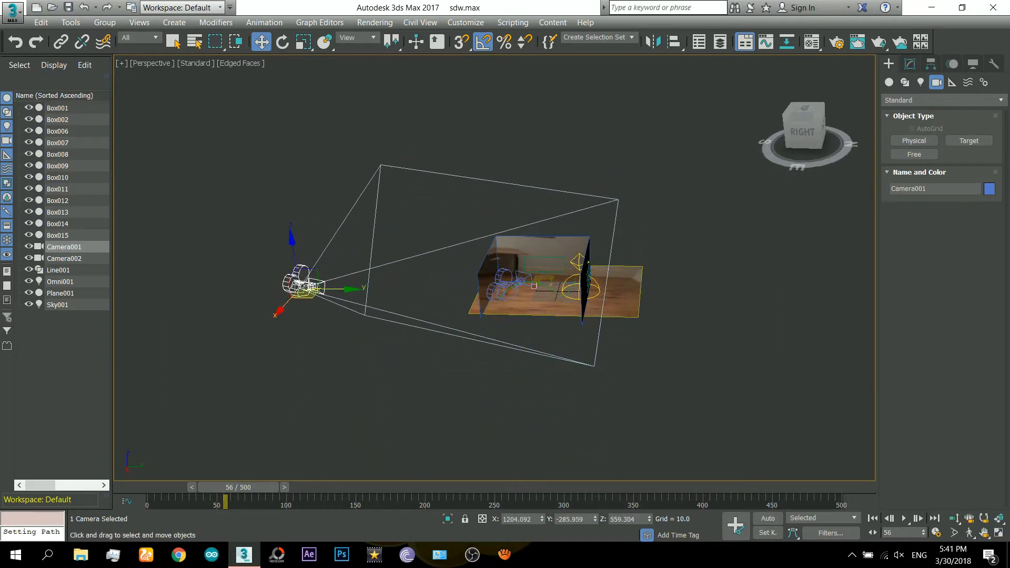
- Move Camera001 around the room to about X 488, Y -93, Z 255 to examine how the projected photo shifts
left_click_drag(302, 287, 526, 295)
scroll(523, 292, "up", 5)
middle_click_drag(523, 292, 310, 173)
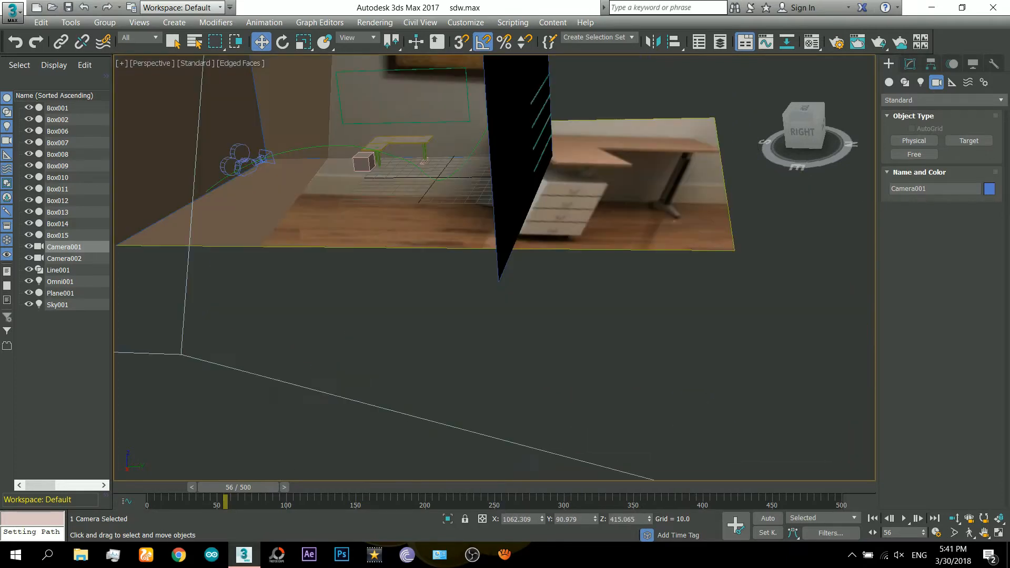
scroll(430, 317, "down", 8)
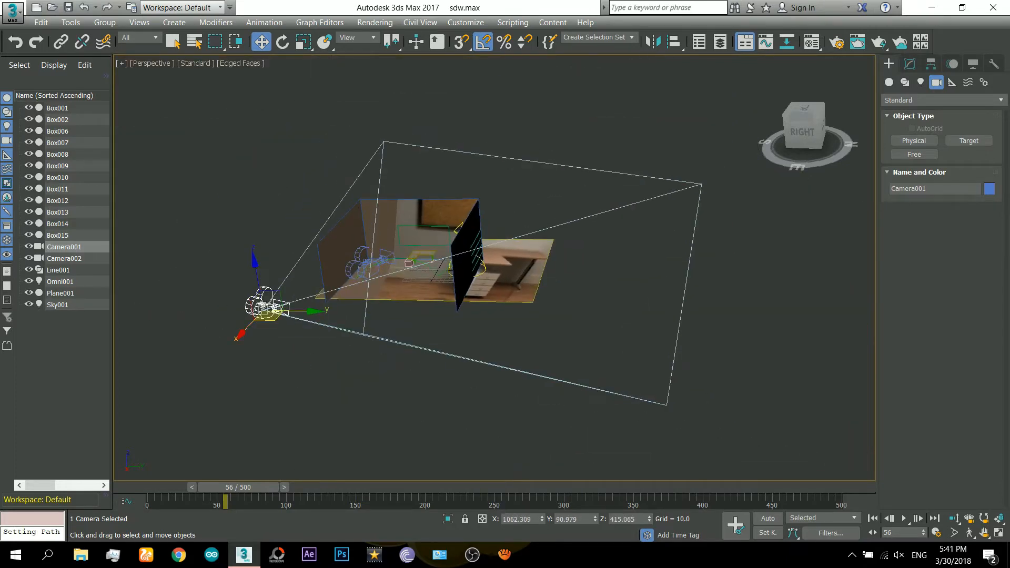
left_click_drag(273, 309, 388, 239)
middle_click_drag(389, 239, 601, 308)
scroll(657, 351, "up", 4)
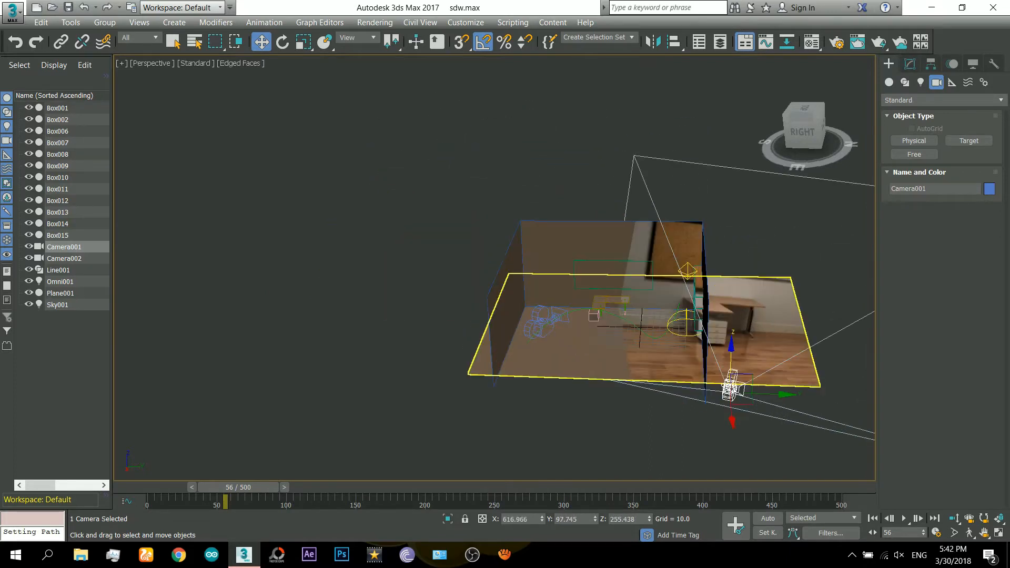
left_click_drag(741, 398, 543, 325)
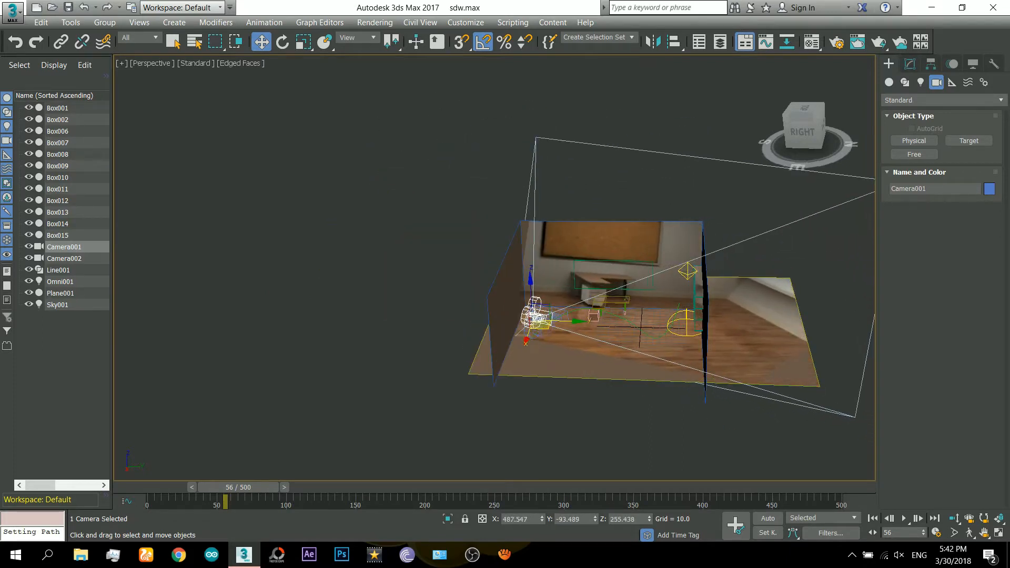
scroll(545, 327, "up", 5)
middle_click_drag(716, 261, 654, 297)
scroll(703, 322, "down", 5)
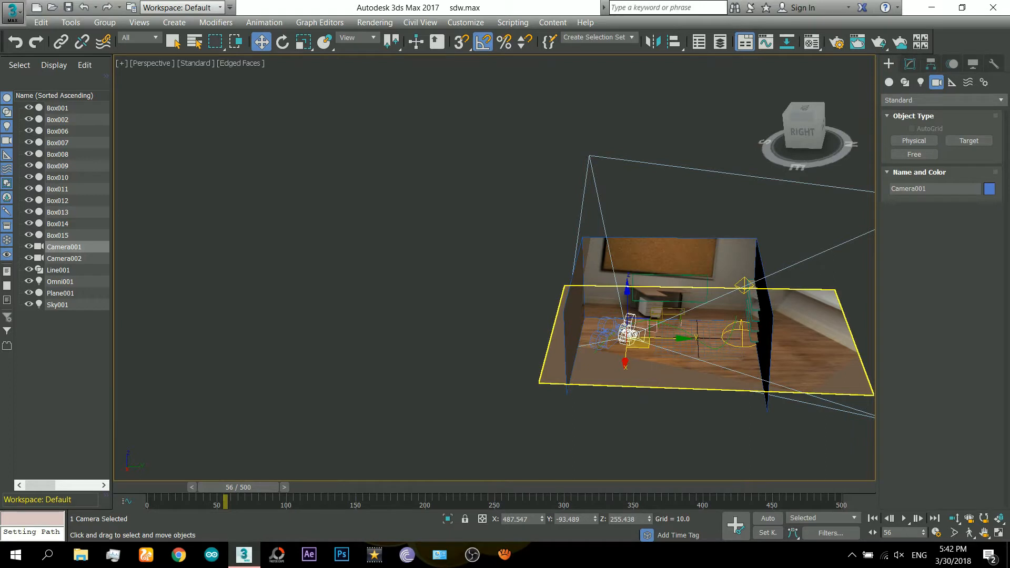
- Reset the scene to an empty one, discarding the unsaved changes
left_click(12, 11)
left_click(45, 84)
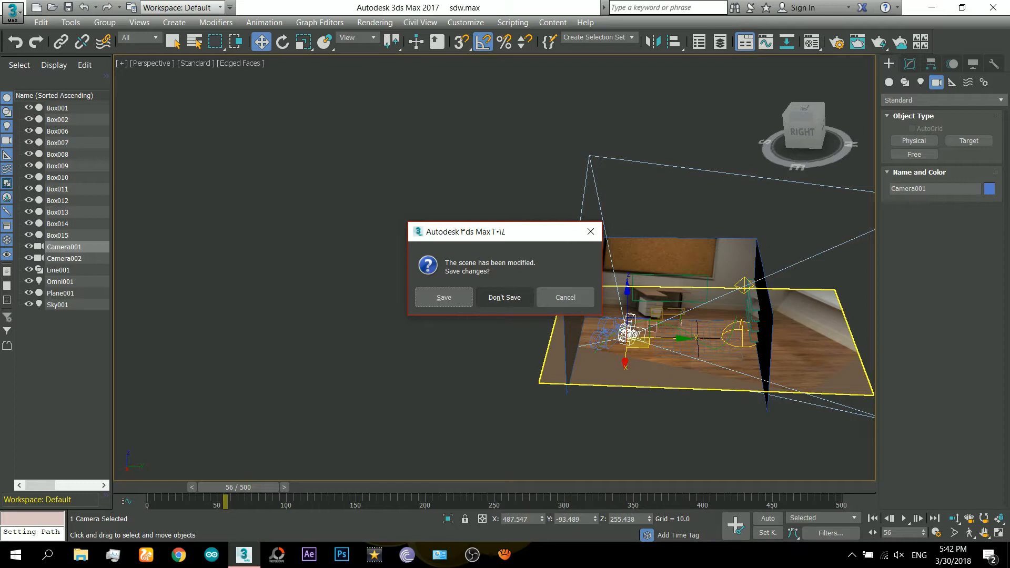
left_click(504, 297)
left_click(465, 298)
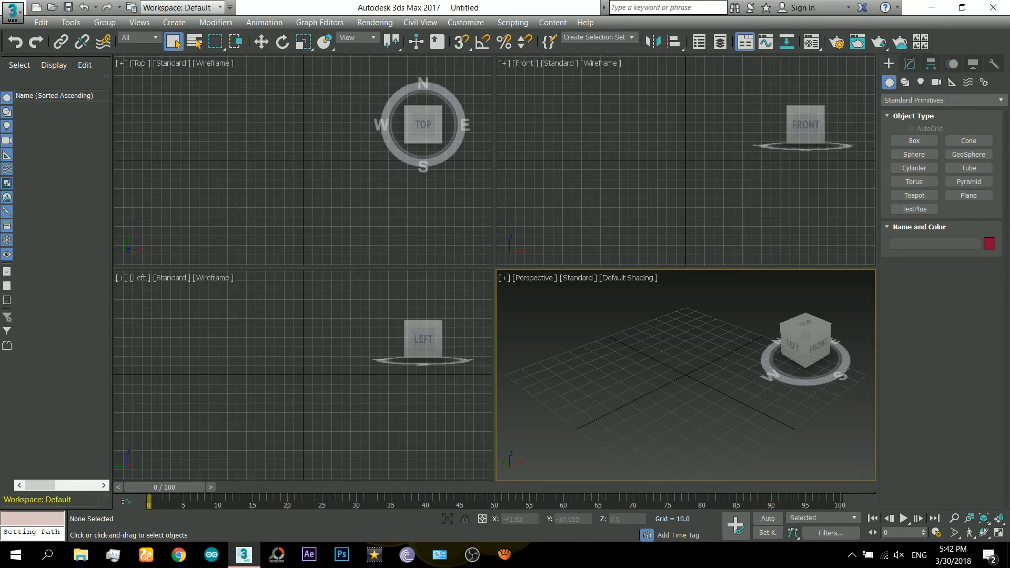
- Configure the viewport background to use an image file with the Match Bitmap aspect ratio
left_click(139, 22)
mouse_move(211, 256)
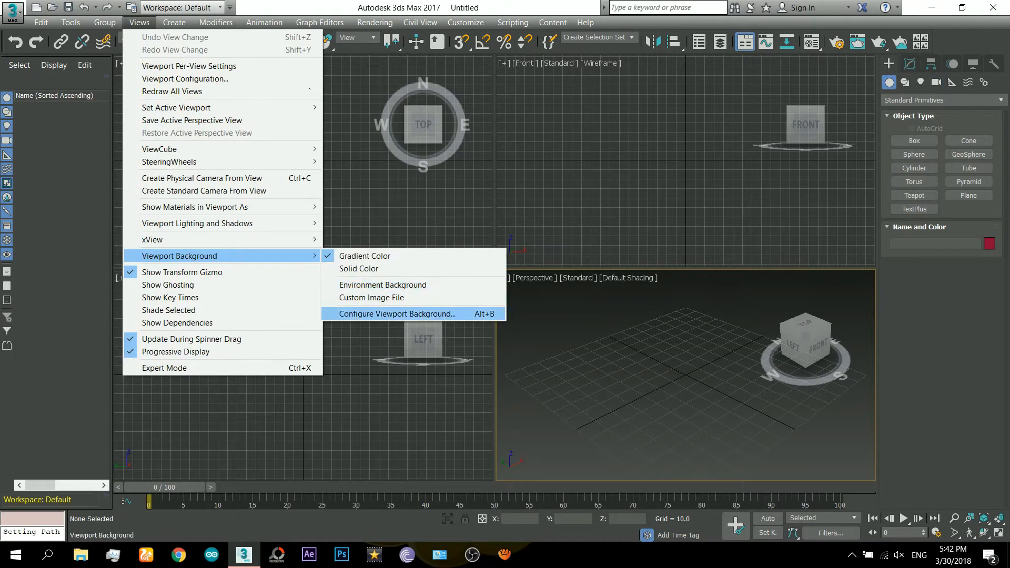
left_click(397, 314)
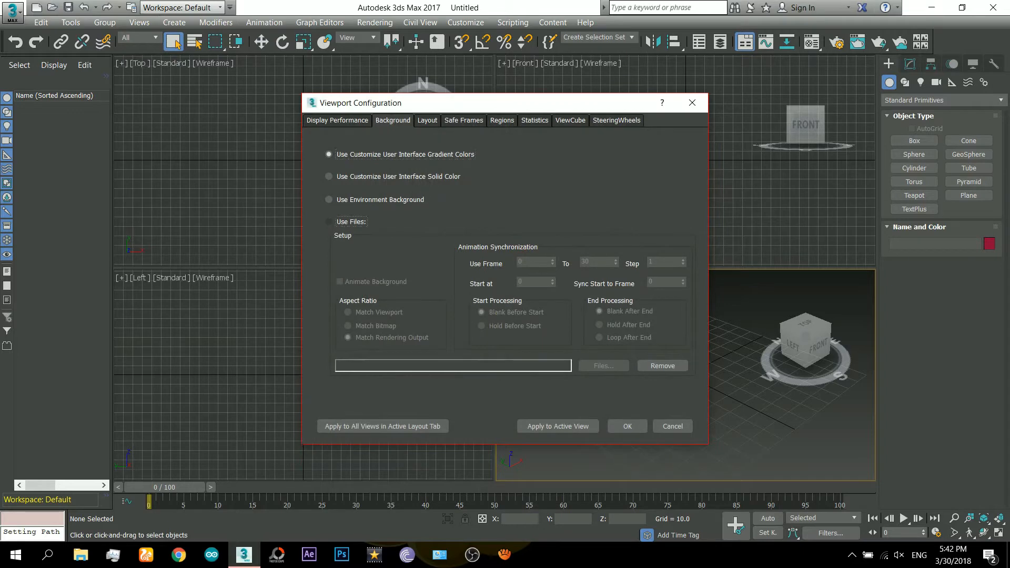
left_click(328, 222)
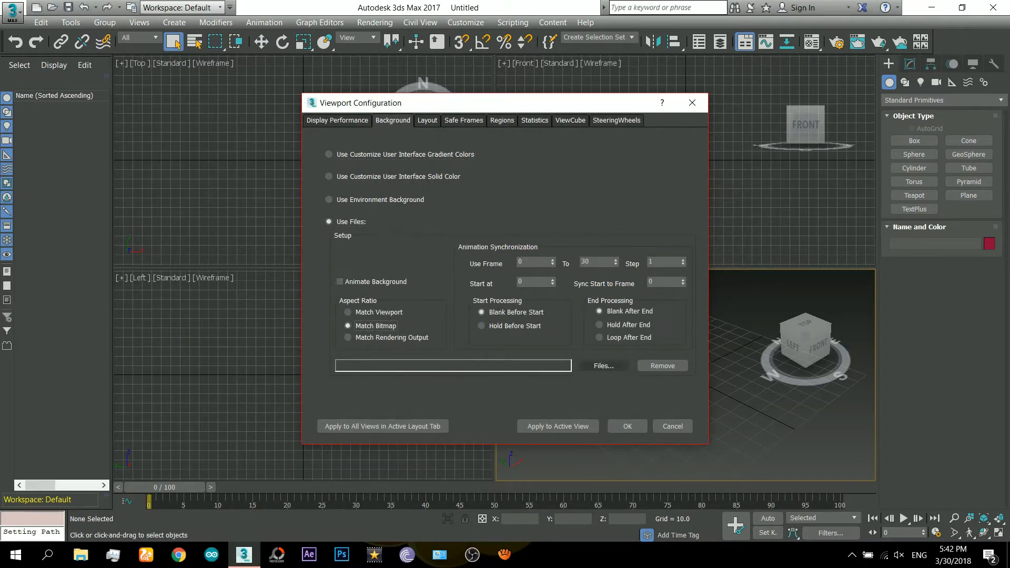
- Load the wallpaper.wiki-Backgrounds-Download-Cabinet-HD-PIC-WPB0013195-1 image from Downloads as the background and apply it to the perspective viewport
left_click(604, 366)
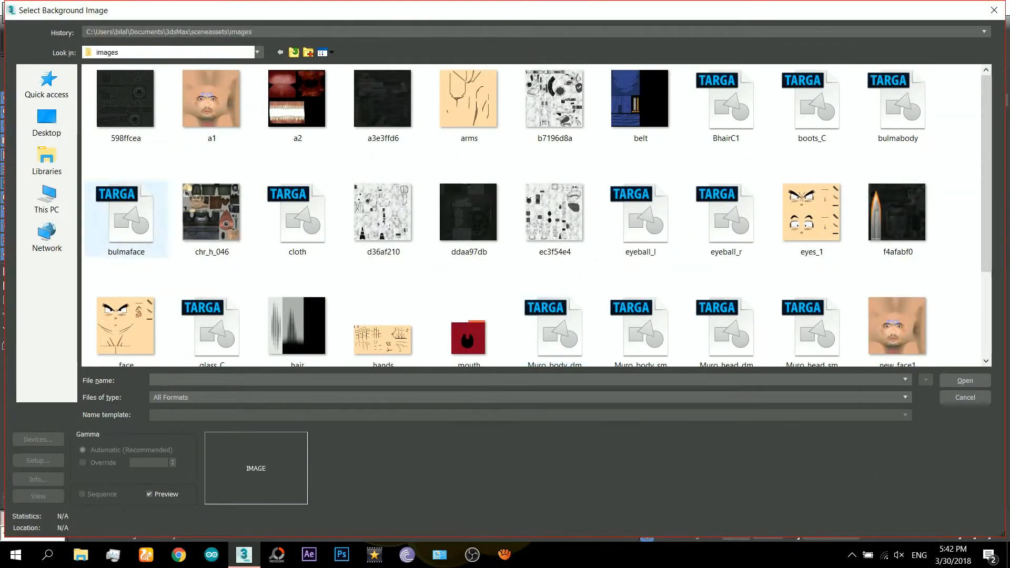
left_click(47, 199)
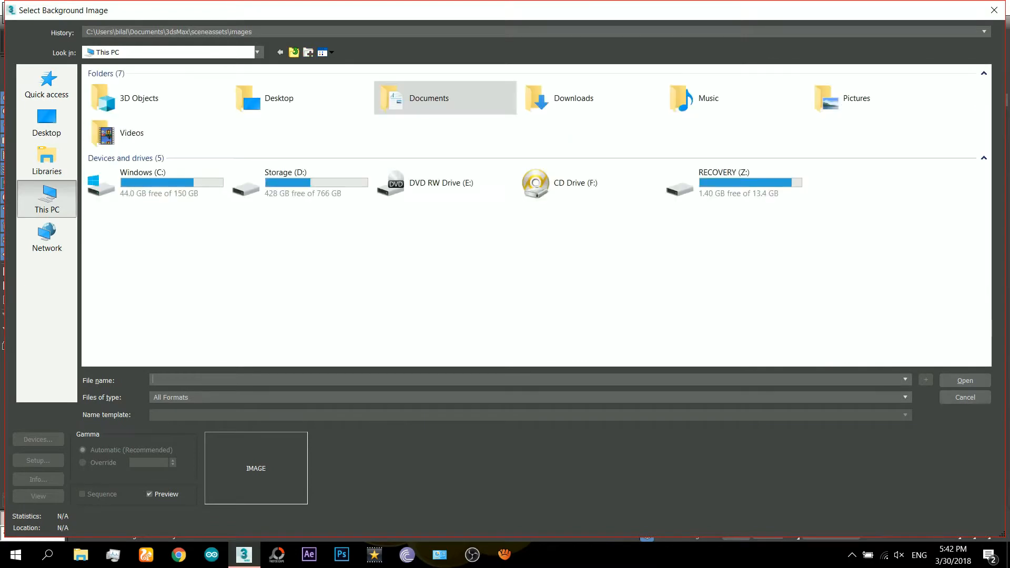
double_click(547, 98)
scroll(537, 211, "down", 3)
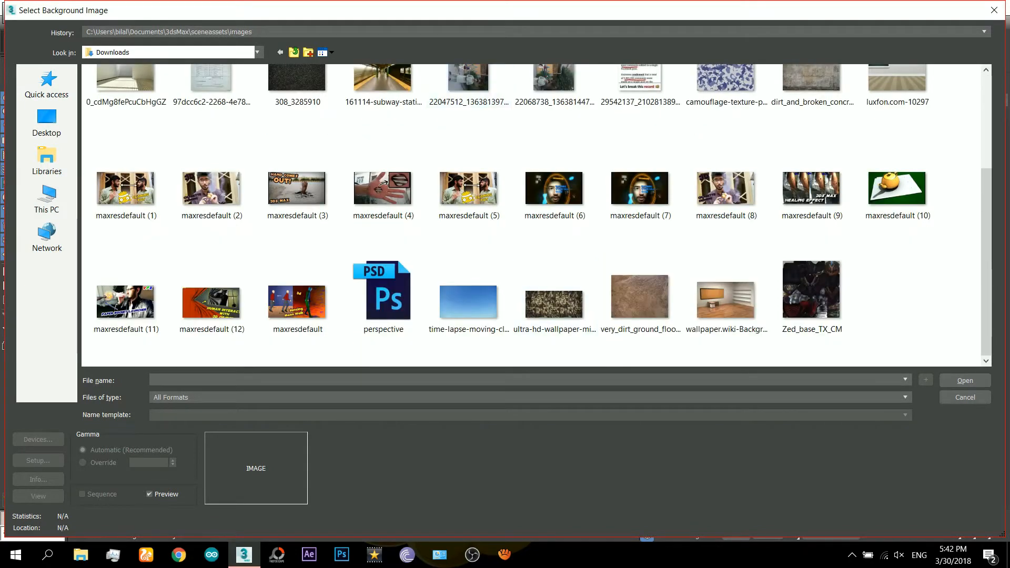
double_click(726, 297)
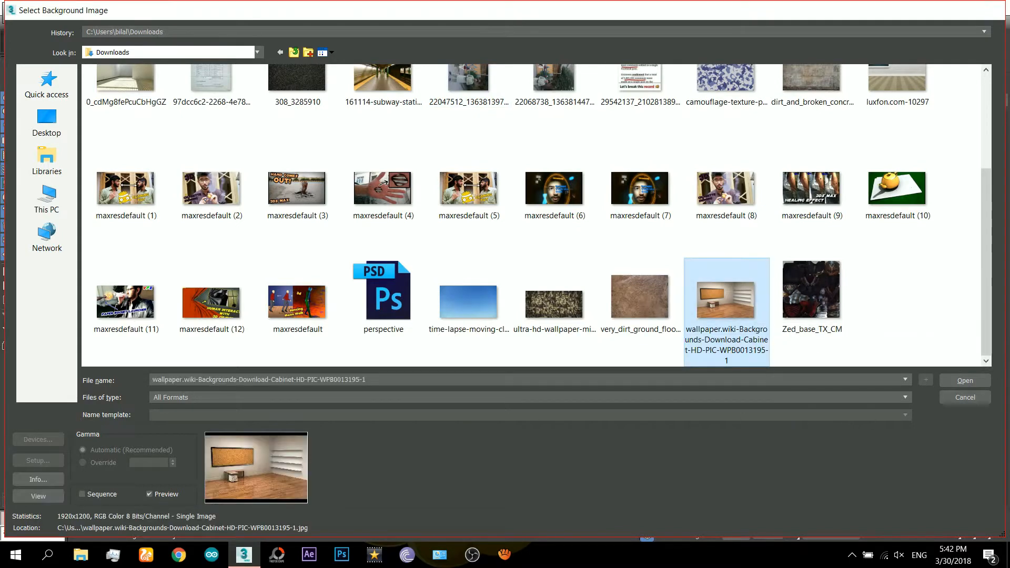
key("Return")
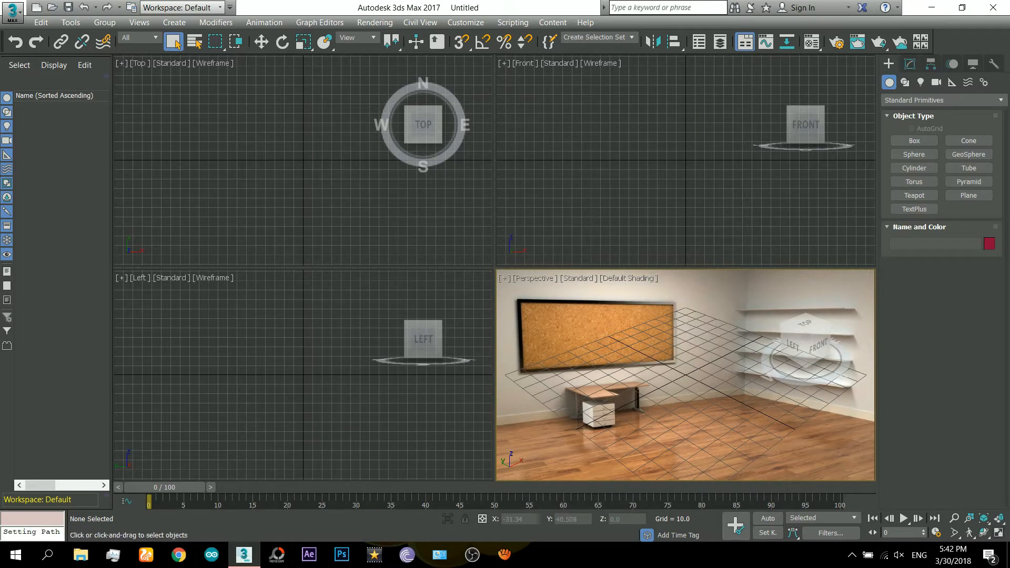
- Maximize the perspective viewport showing the room photo
scroll(605, 371, "down", 3)
middle_click_drag(561, 370, 575, 350)
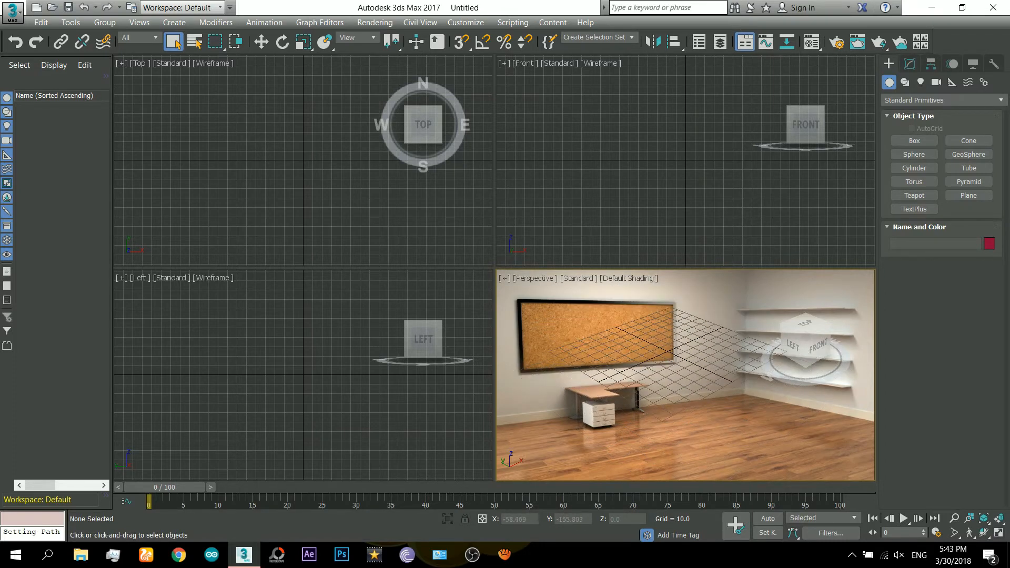
left_click(998, 533)
middle_click_drag(632, 263, 656, 337)
- Create a standard Free camera near the front corner of the grid
left_click(937, 82)
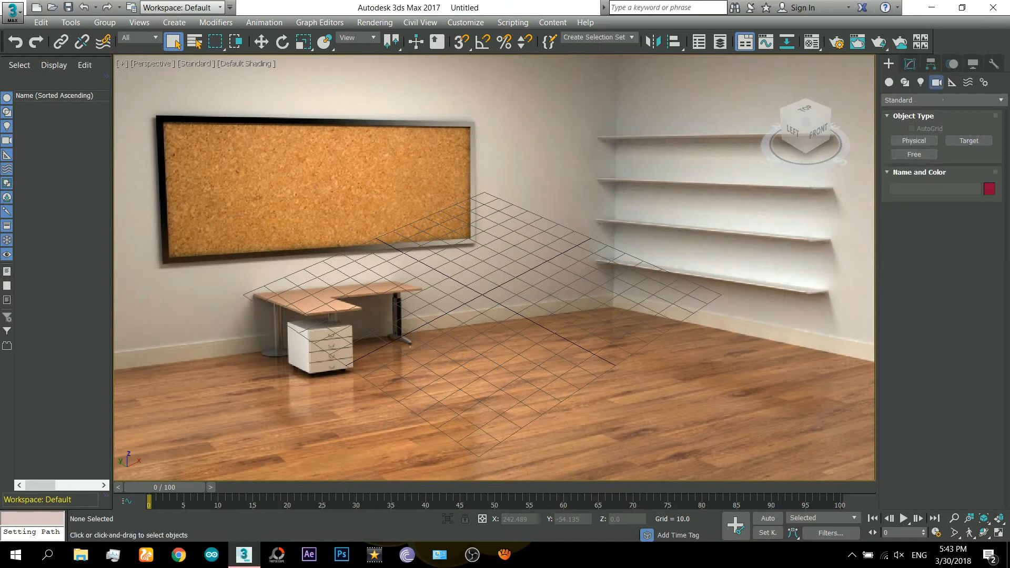
left_click(914, 154)
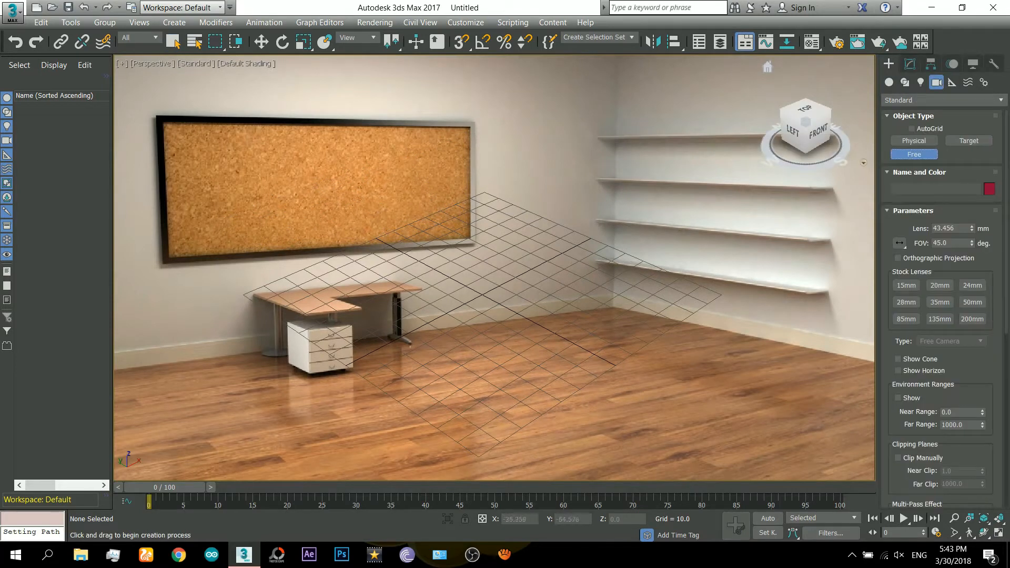
left_click(543, 407)
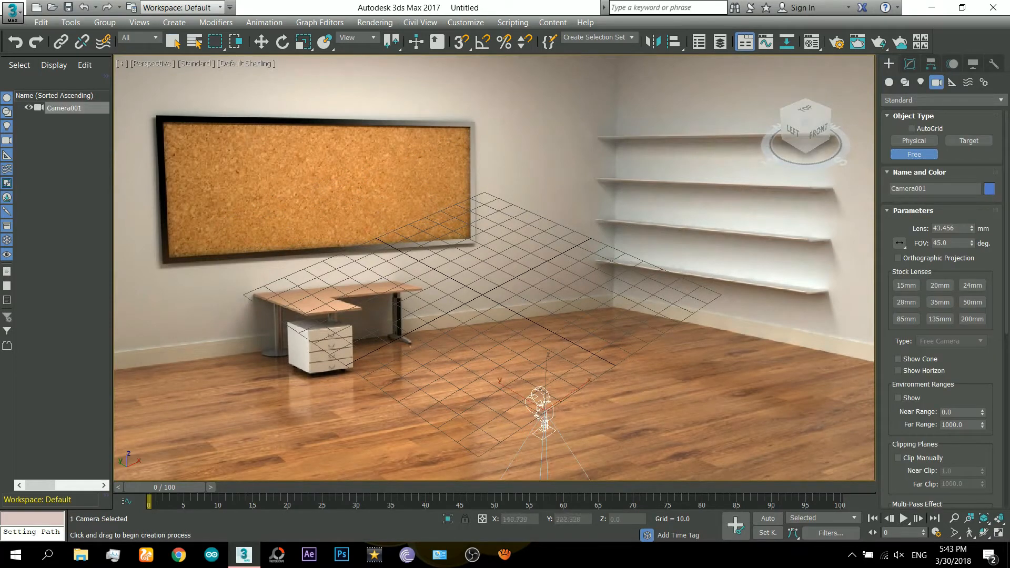
- Rotate the new camera 90 degrees about X with angle snap on, and look through it
key("e")
key("a")
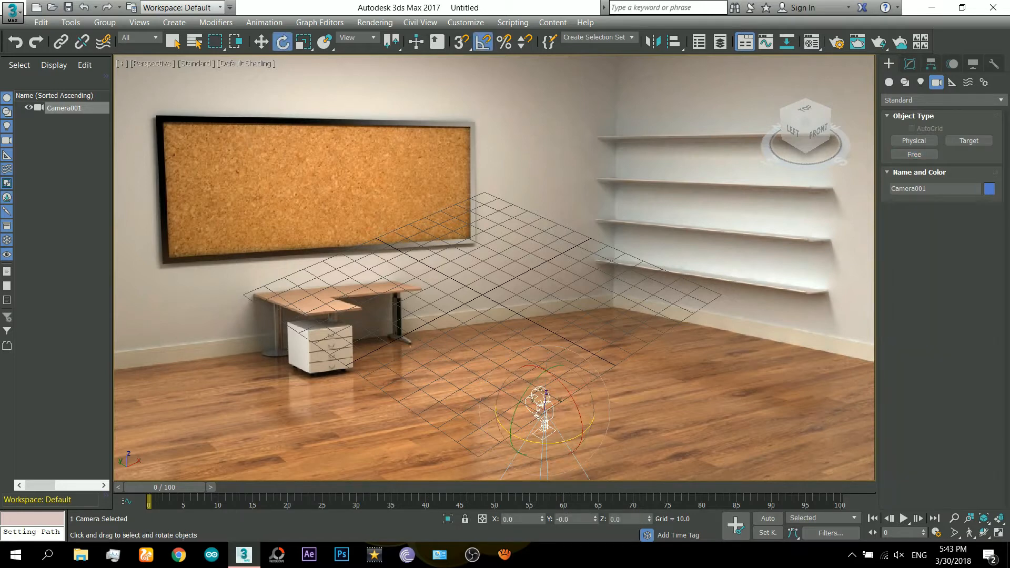
left_click_drag(557, 382, 576, 397)
key("c")
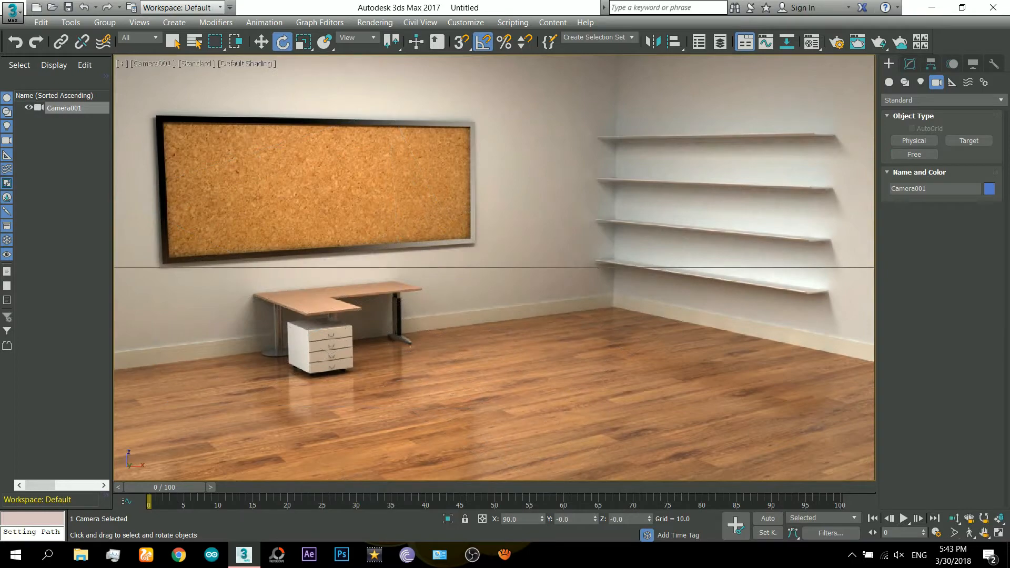
- Walk and dolly the camera until the home grid lies roughly on the photo's wooden floor, in line with the walls
key("Up")
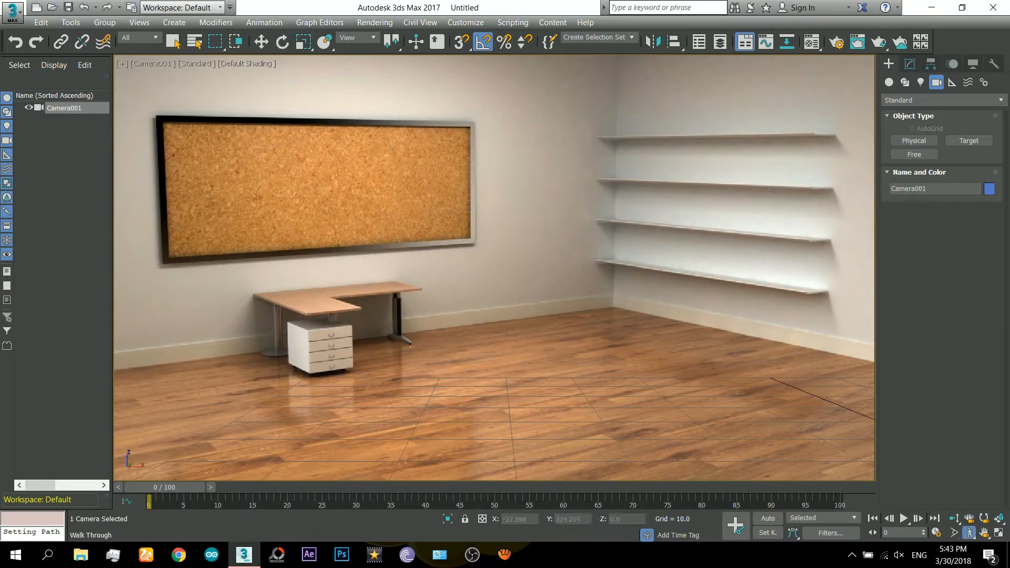
left_click_drag(520, 306, 723, 452)
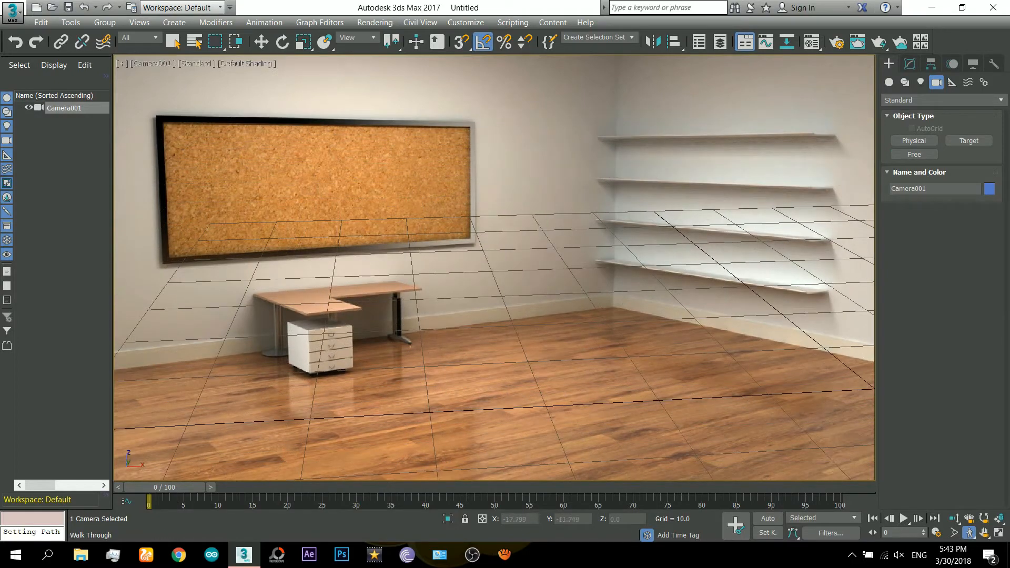
left_click(954, 518)
left_click_drag(640, 274, 640, 345)
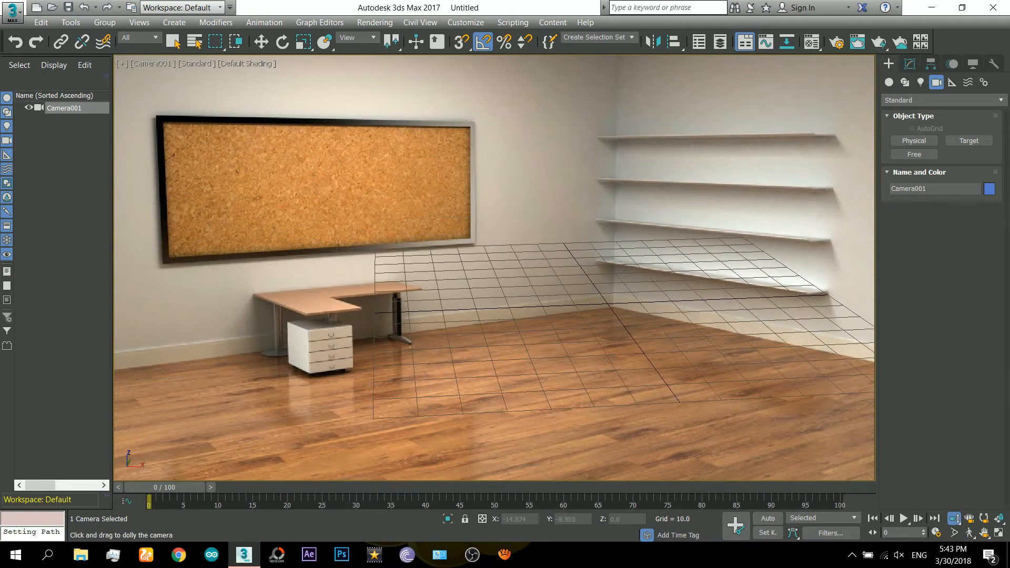
key("Up")
left_click_drag(625, 381, 845, 199)
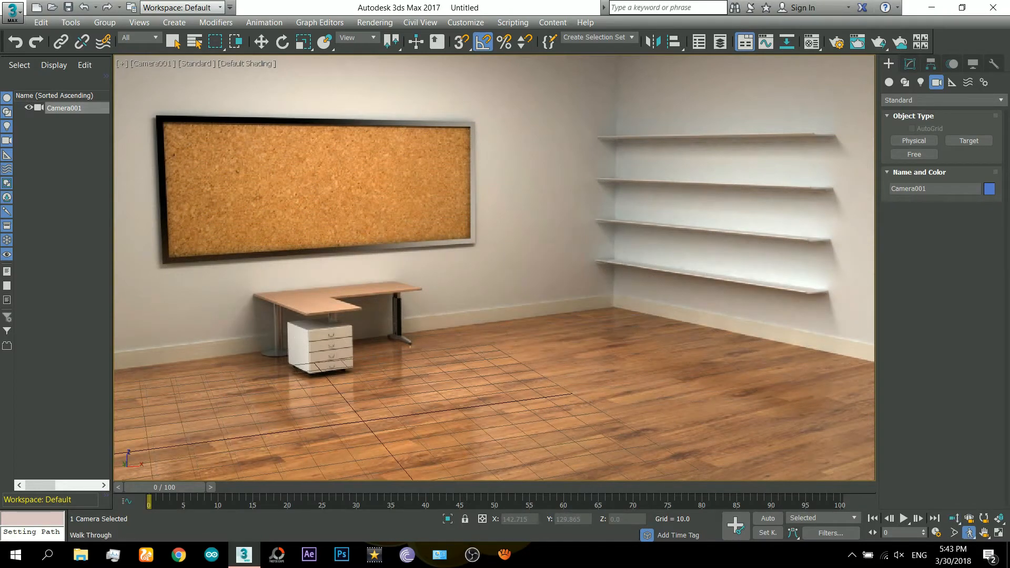
left_click_drag(608, 304, 742, 269)
middle_click_drag(478, 325, 755, 313)
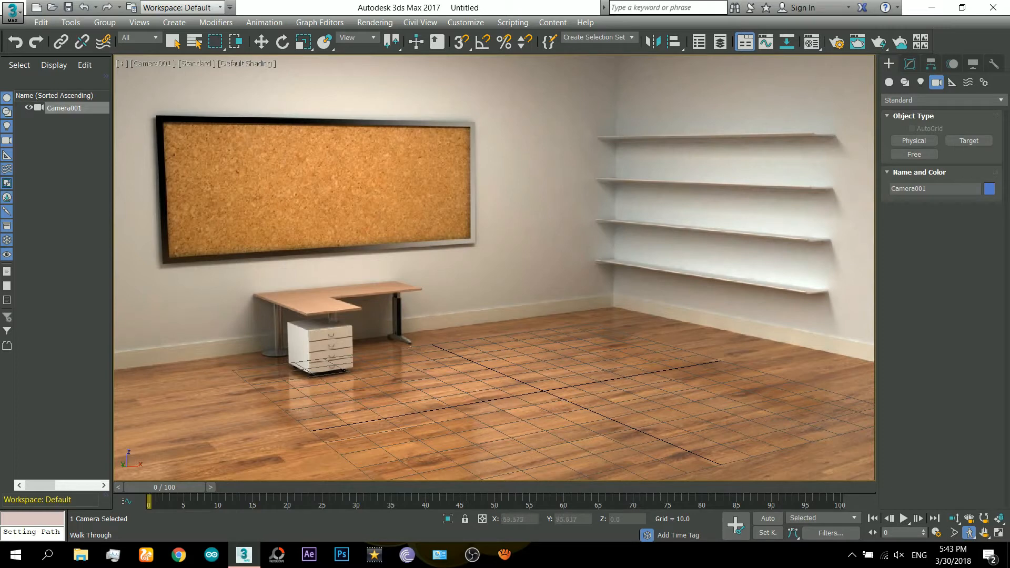
key("e")
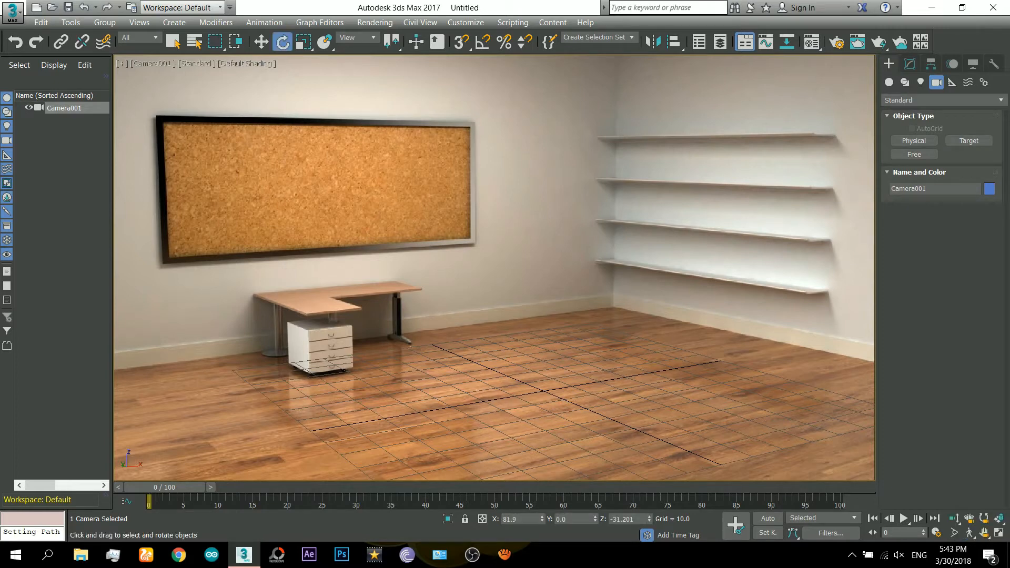
- Start the Perspective Match utility for the camera and show its XYZ vanishing lines
left_click(994, 64)
left_click(941, 140)
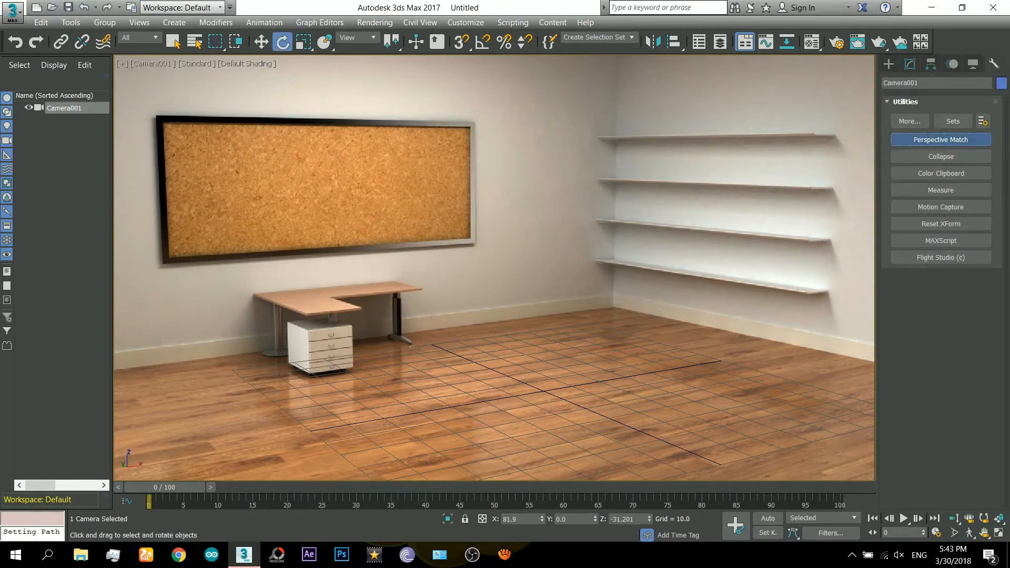
left_click(941, 310)
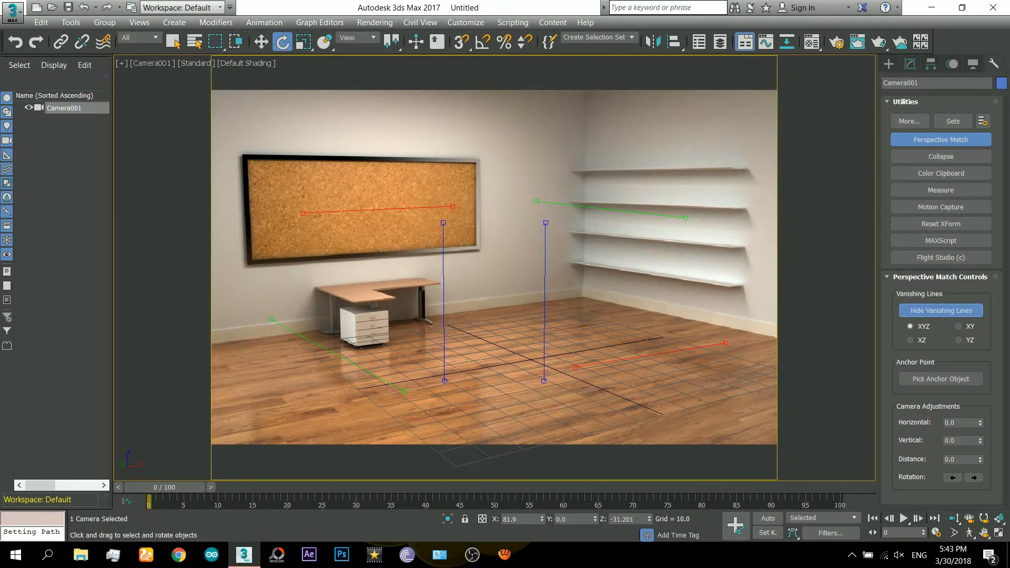
- Align the two blue Z vanishing lines with the vertical room corner and the left edge of the cork board
left_click_drag(544, 301, 582, 219)
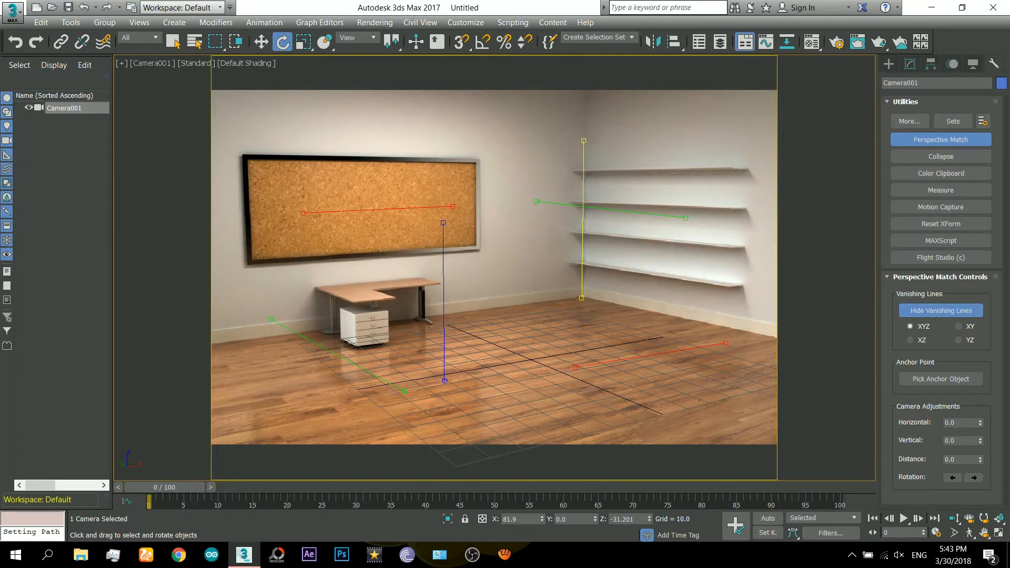
left_click_drag(584, 141, 588, 90)
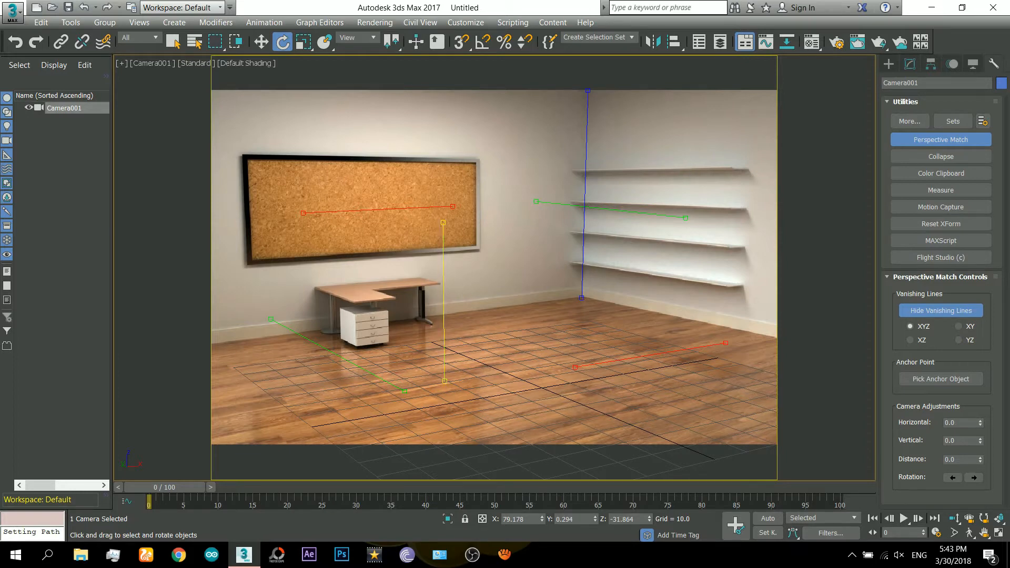
left_click_drag(444, 300, 247, 242)
mouse_move(251, 311)
left_mouse_down()
mouse_move(241, 311)
mouse_move(249, 309)
left_mouse_up()
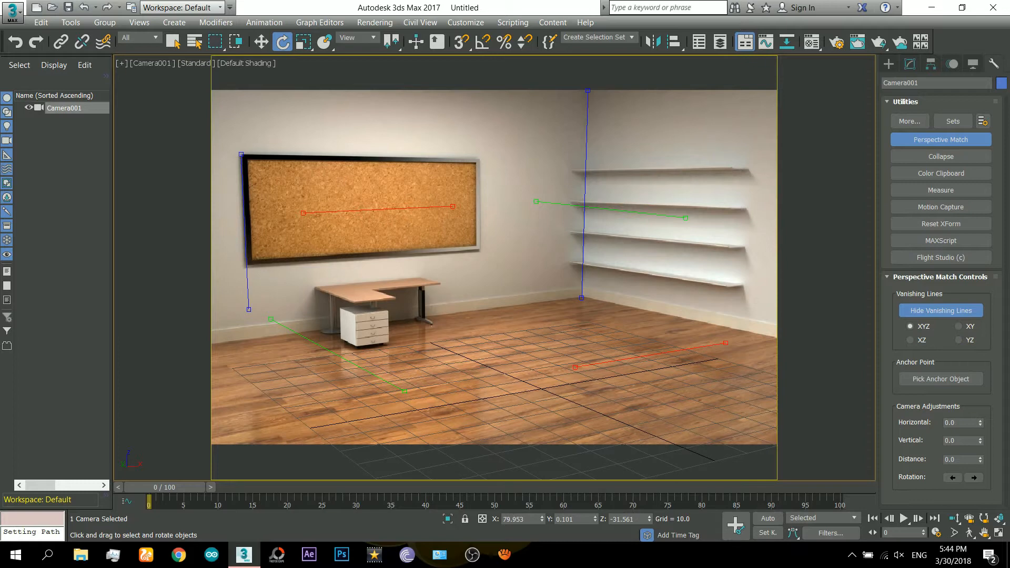
- Align the two green Y vanishing lines with the shelf wall's floor edge and the top shelf
left_click_drag(337, 355, 657, 314)
left_click_drag(732, 332, 747, 332)
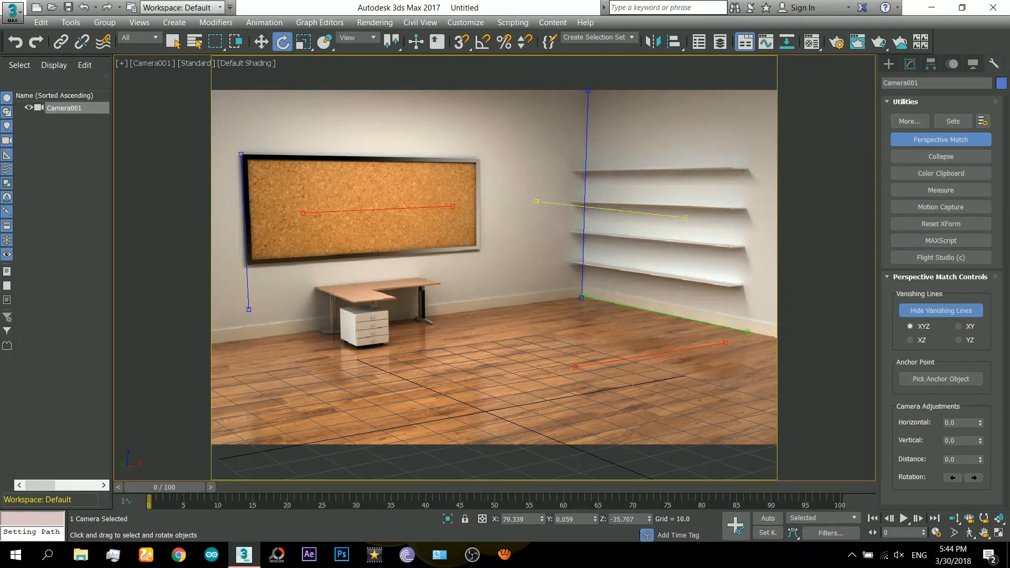
left_click_drag(610, 210, 647, 176)
left_click_drag(723, 181, 733, 168)
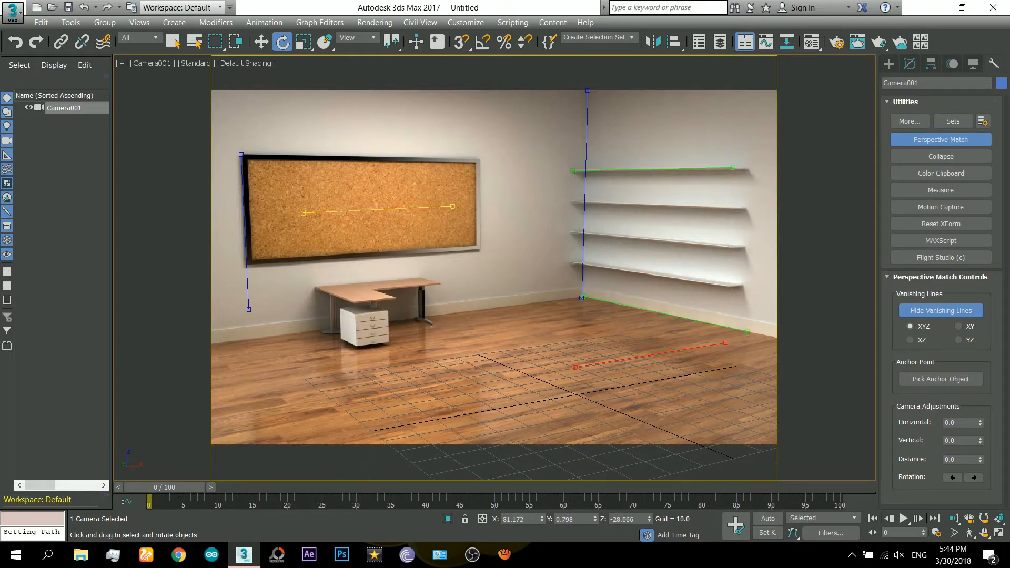
- Align the two red X vanishing lines with the cork board's top edge and the floor edge of the desk wall
left_click_drag(378, 209, 317, 154)
left_click_drag(392, 153, 477, 158)
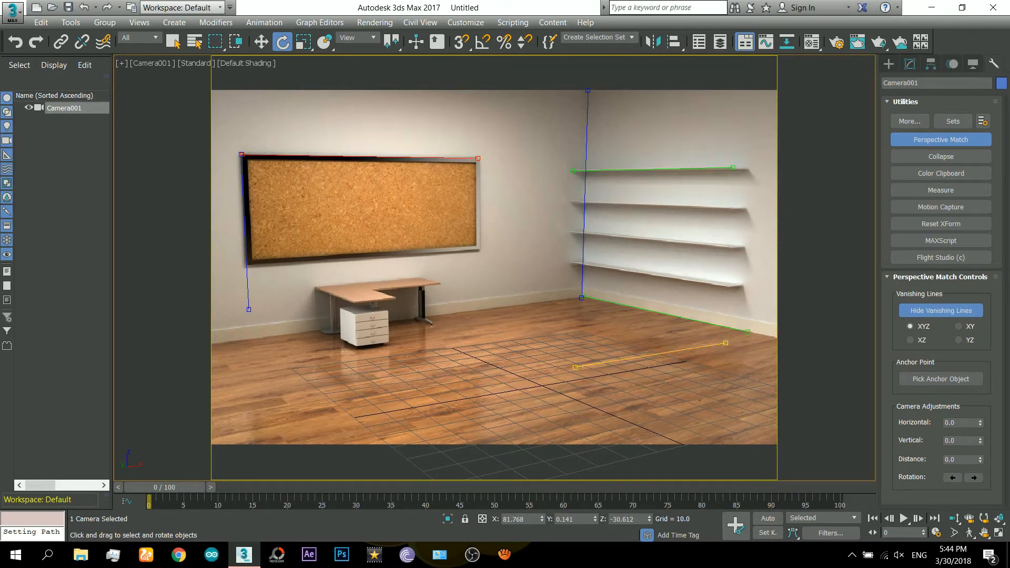
left_click_drag(650, 355, 309, 333)
left_click_drag(386, 325, 574, 297)
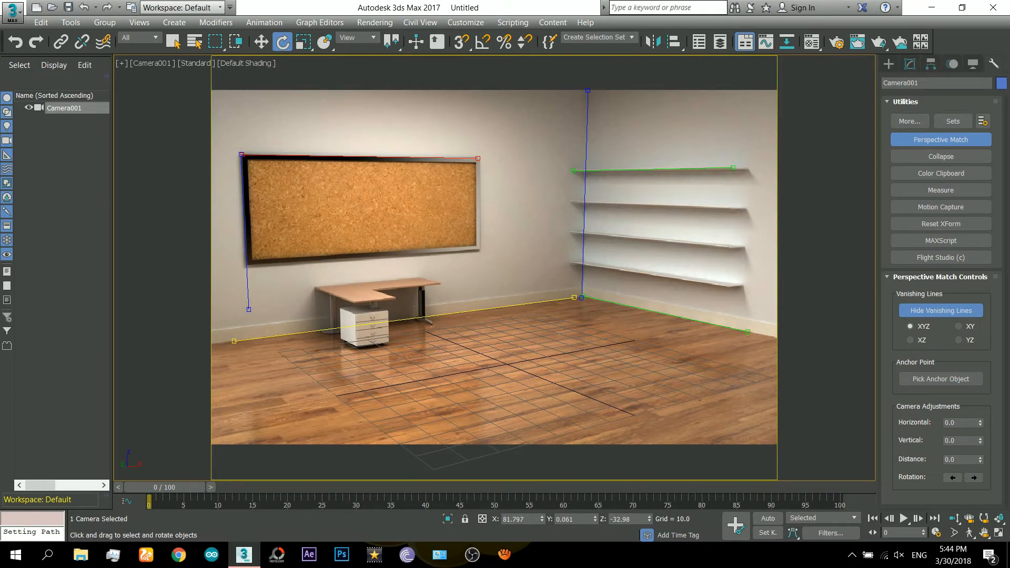
- Hide the vanishing lines and turn off safe frames in the camera view
left_click(941, 310)
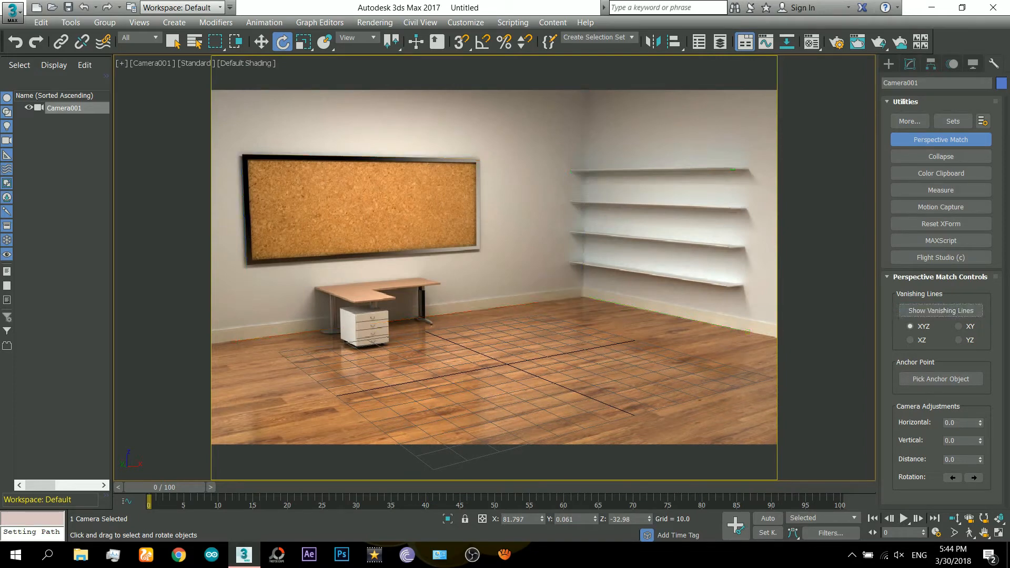
left_click(153, 63)
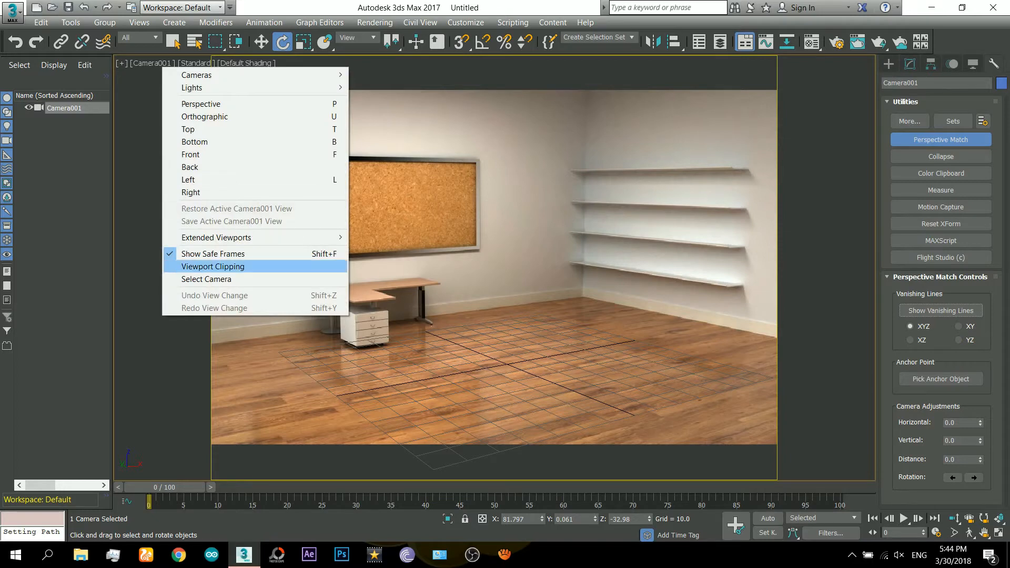
left_click(210, 253)
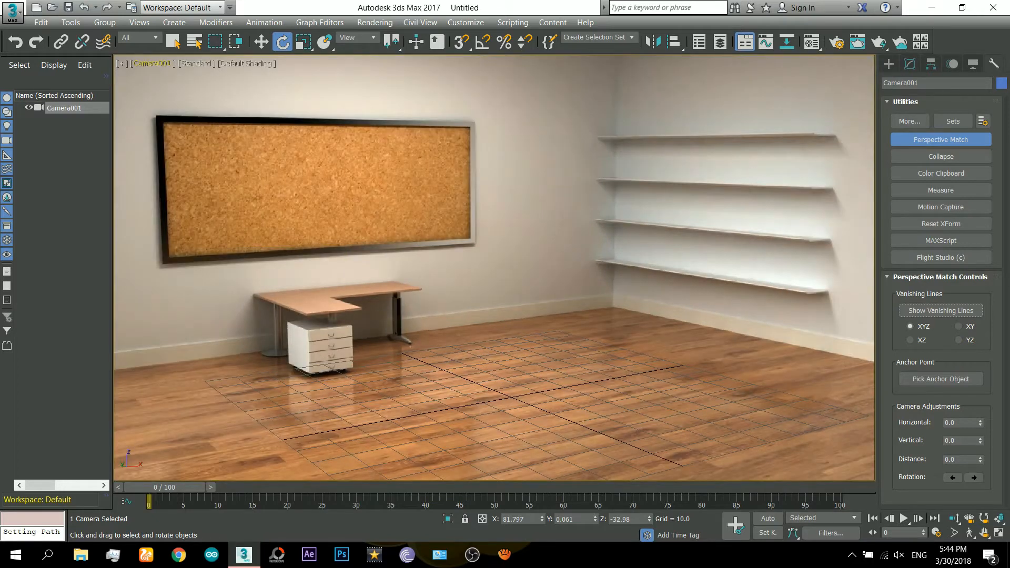
left_click(888, 64)
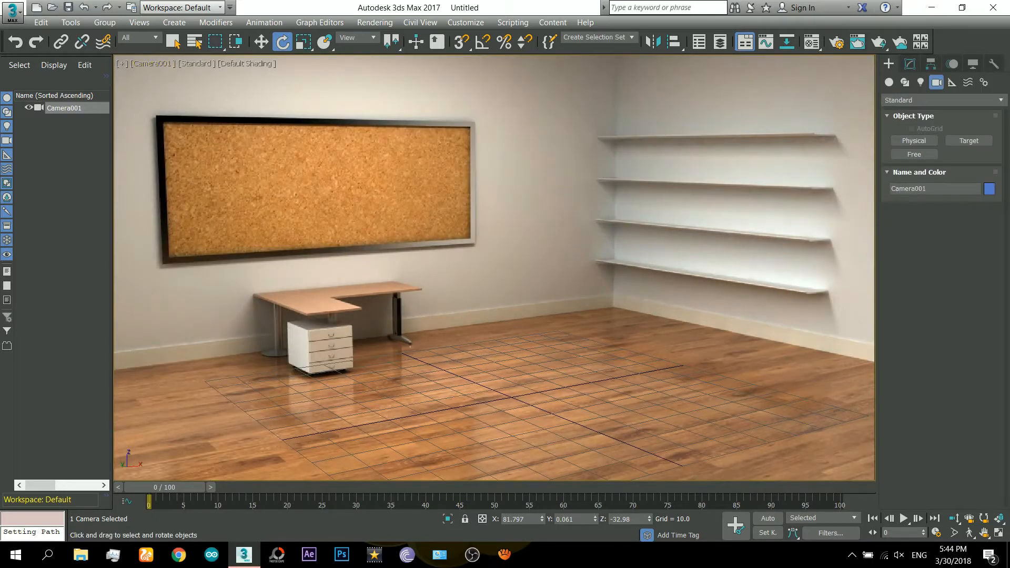
- Switch the viewport to Perspective to view the matched camera from outside
key("p")
scroll(509, 383, "down", 3)
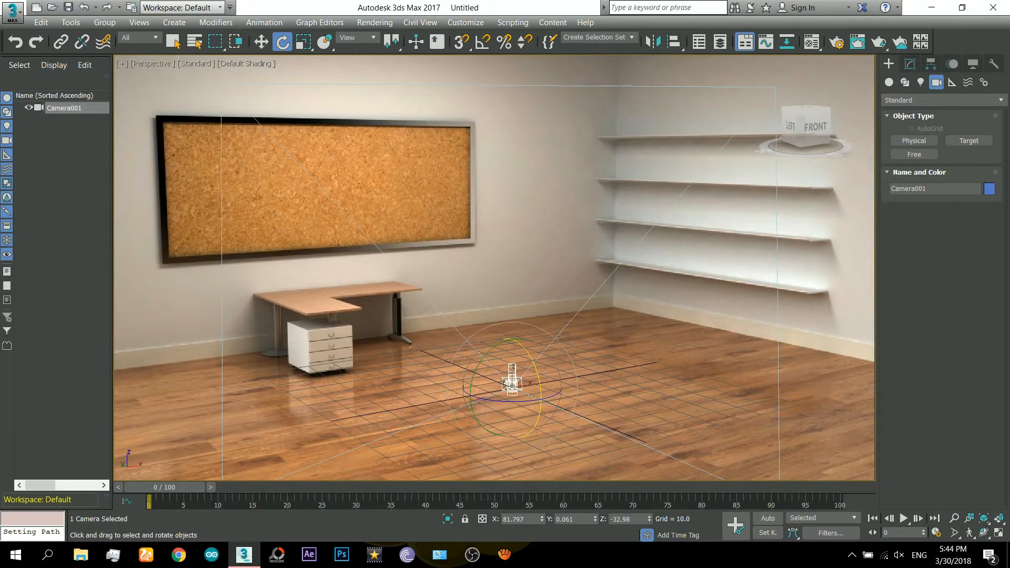
right_click(513, 383)
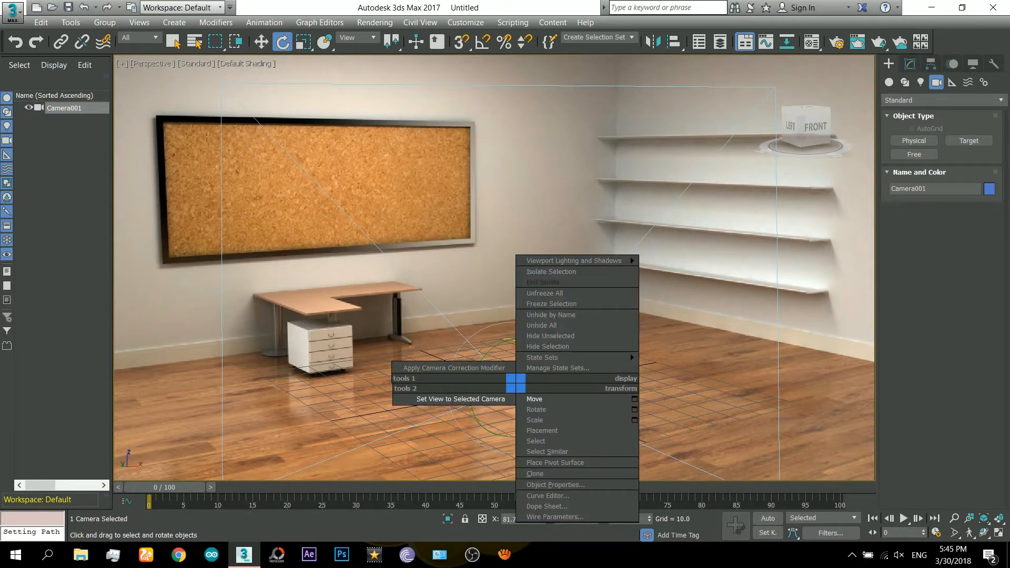
- Lock the camera's Move, Rotate and Scale transforms on the X, Y and Z axes
left_click(930, 64)
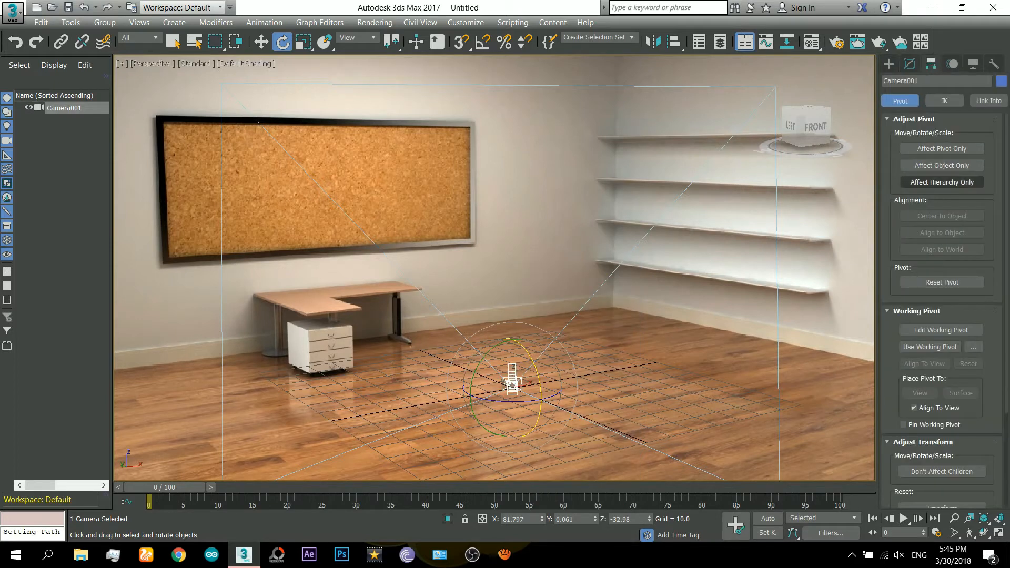
left_click(944, 101)
left_click(989, 100)
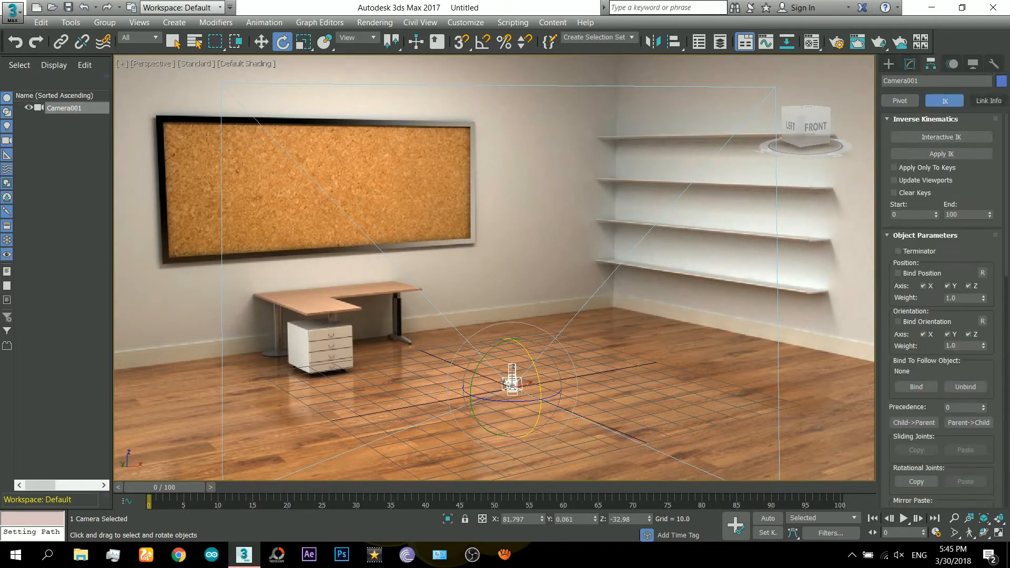
left_click(904, 147)
left_click(904, 179)
left_click(904, 215)
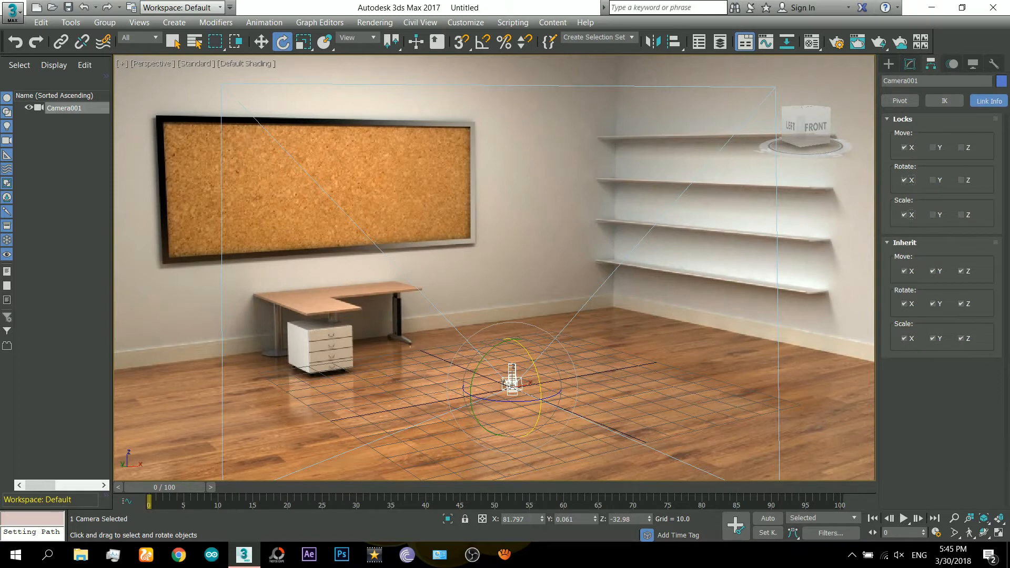
left_click(932, 214)
left_click(932, 179)
left_click(932, 147)
left_click(960, 147)
left_click(960, 180)
left_click(961, 214)
left_click(888, 63)
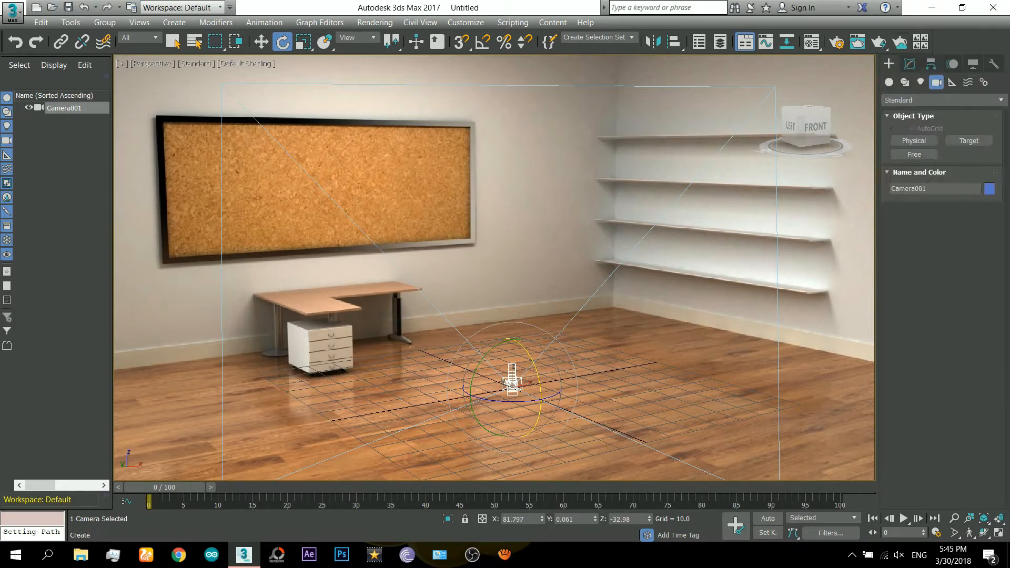
- Activate the Move tool for the locked camera and return to the Camera001 view
right_click(532, 283)
left_click(550, 291)
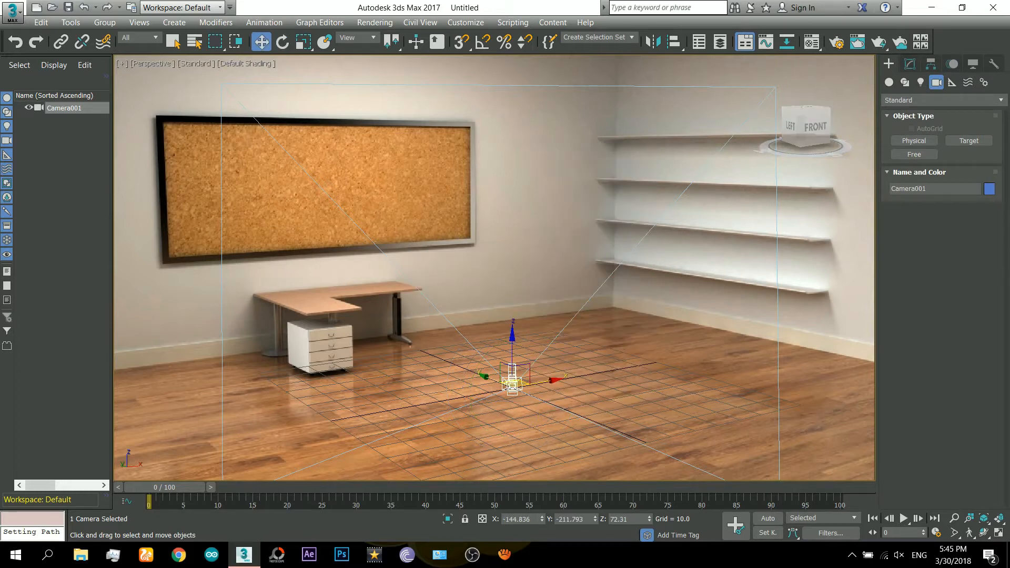
key("c")
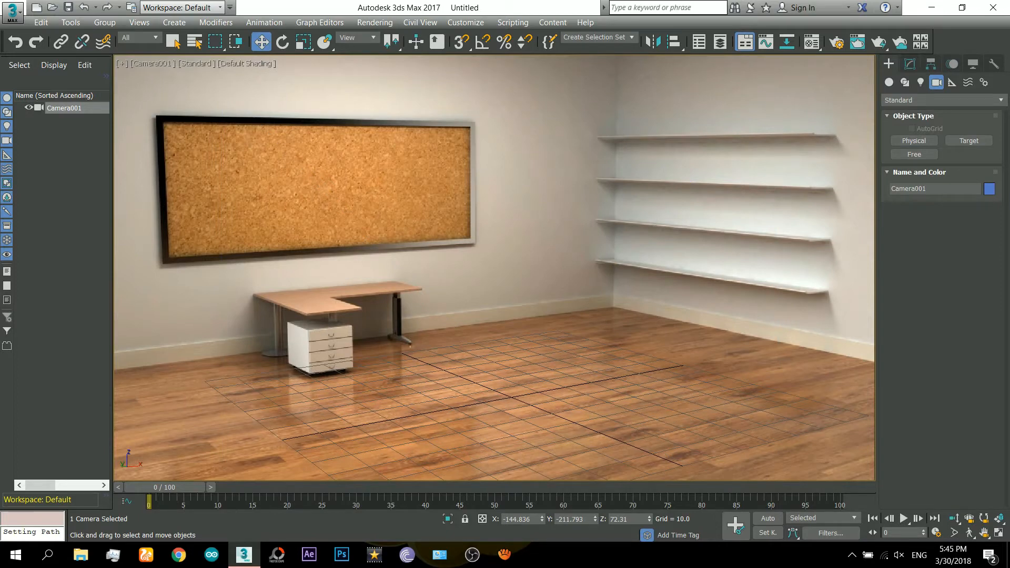
- Create a flat box about 56 long, 66 wide and 1.4 high on the floor grid in front of the desk
left_click(889, 82)
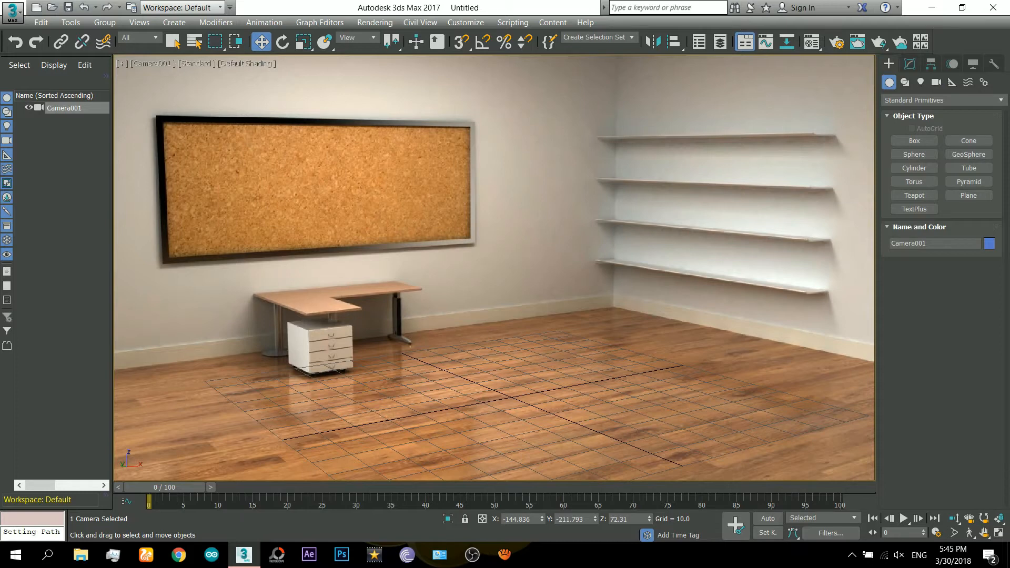
left_click(915, 140)
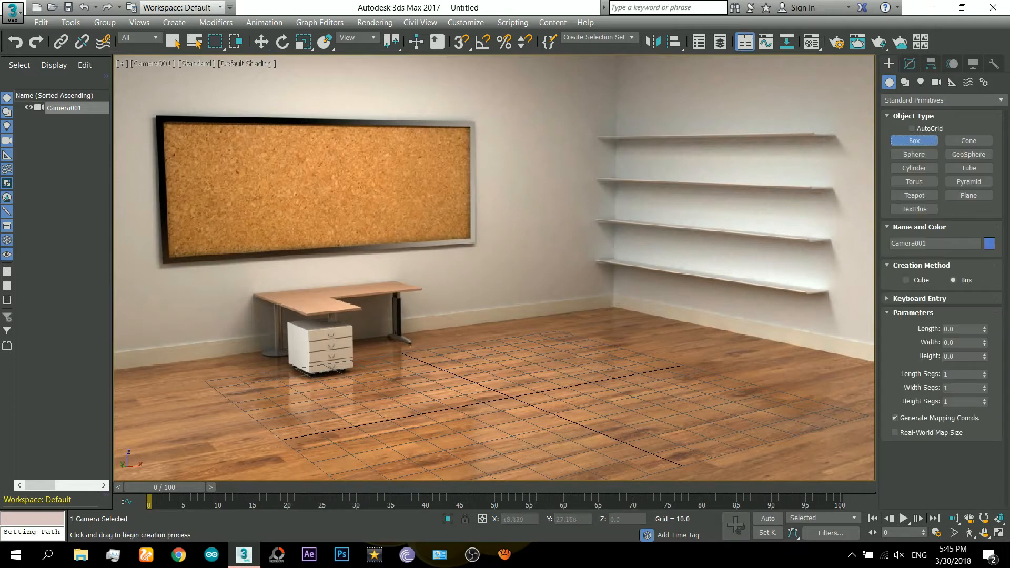
left_click_drag(511, 371, 416, 456)
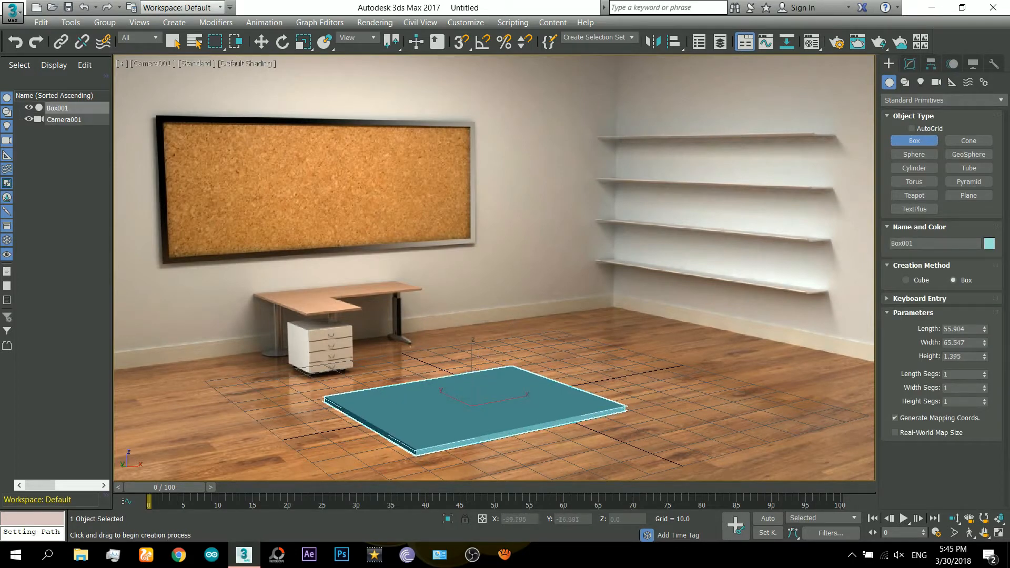
key("w")
- Set the box's length and width segments to 2 and display edged faces
left_click(910, 63)
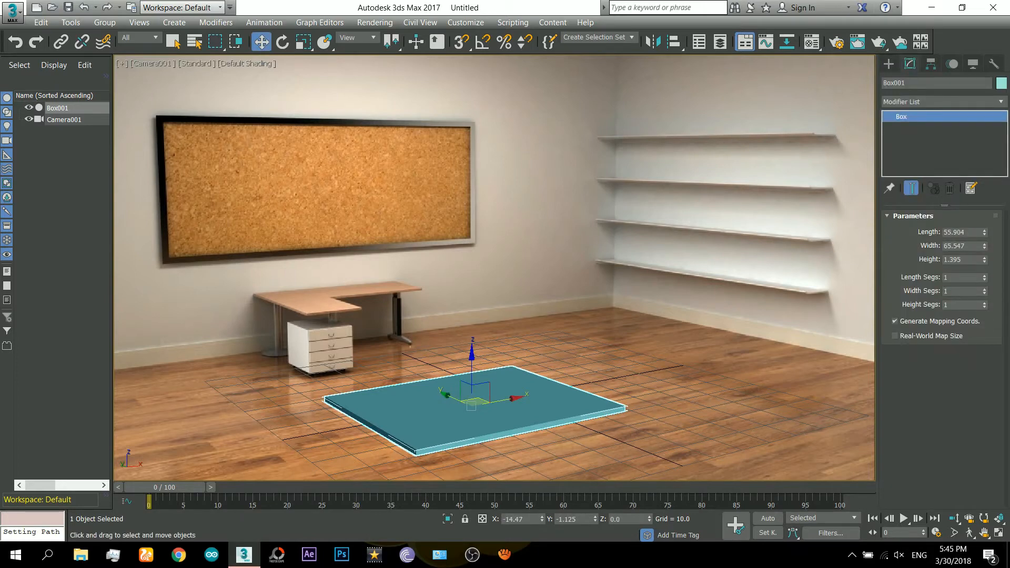
left_click(984, 275)
key("F4")
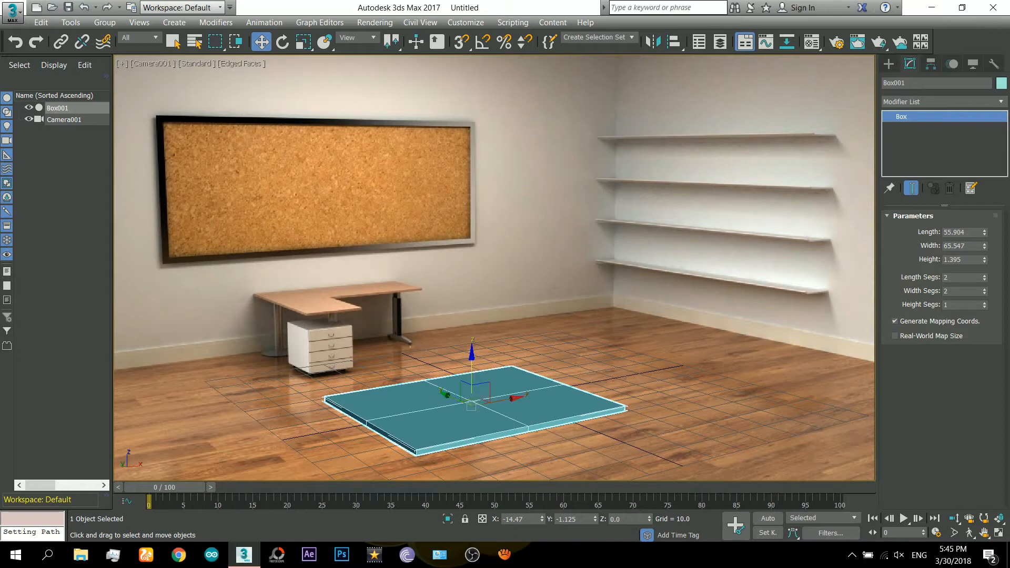
- Add an Edit Poly modifier to the box and enter its Vertex sub-object level
left_click(942, 102)
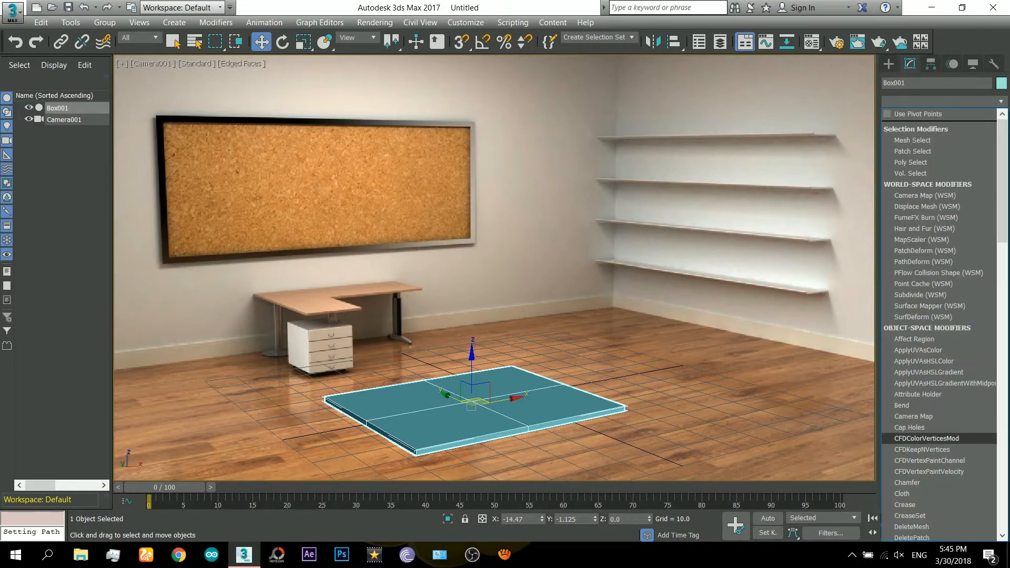
scroll(926, 453, "down", 3)
left_click(907, 478)
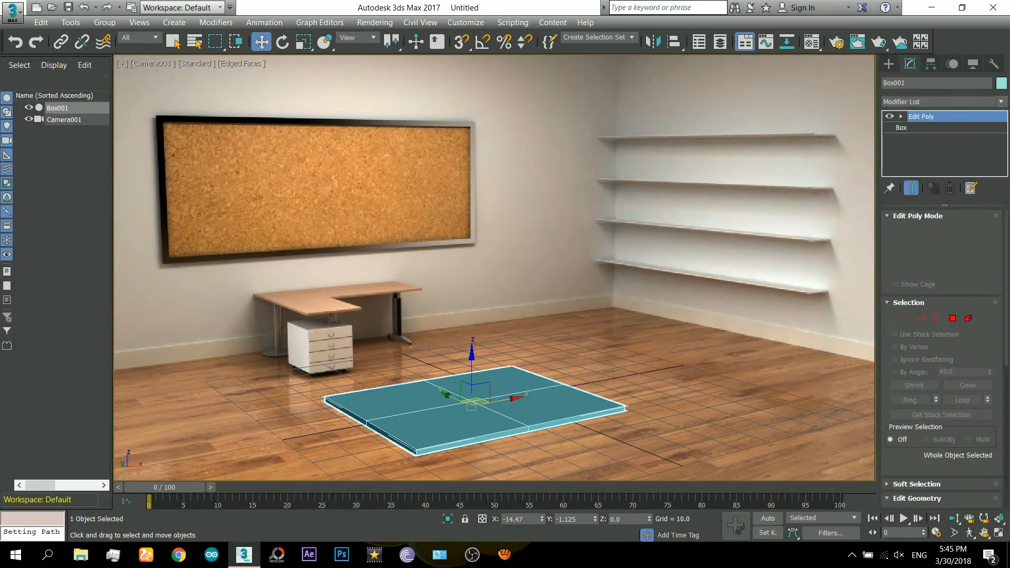
left_click(905, 319)
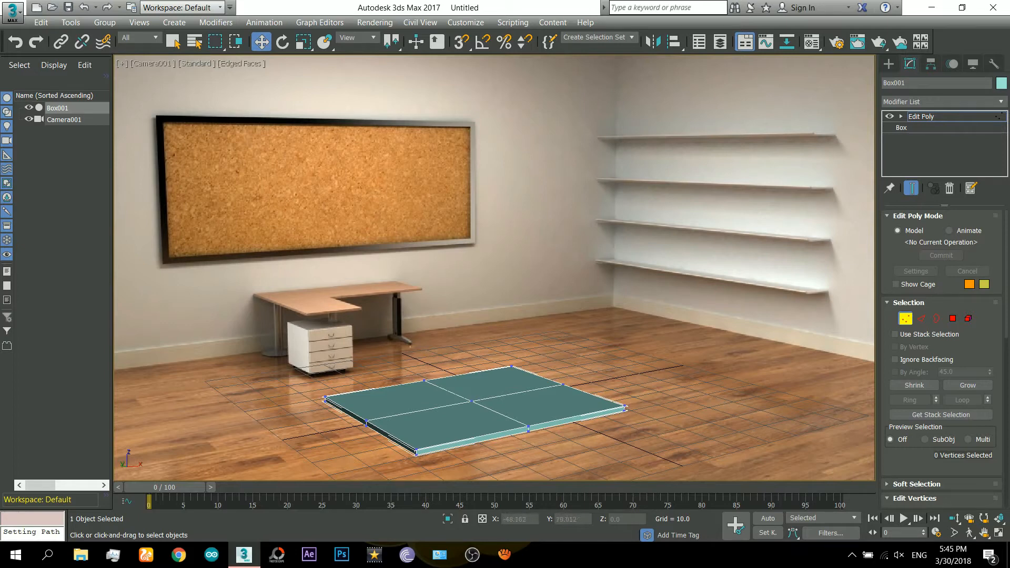
- Create a large box about 123 long, 144 wide and 80 high, starting from the room's back floor corner
left_click(888, 63)
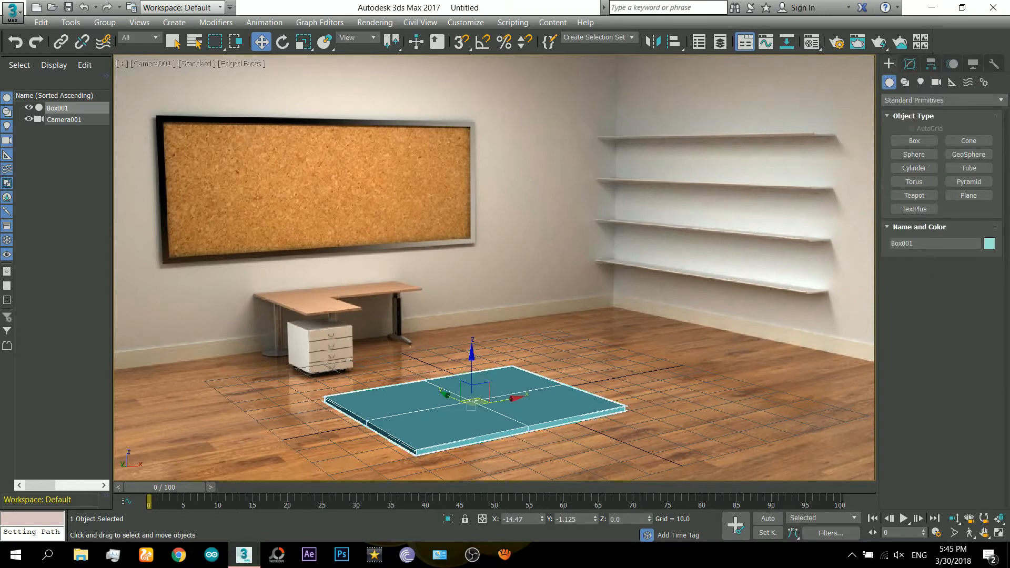
left_click(914, 141)
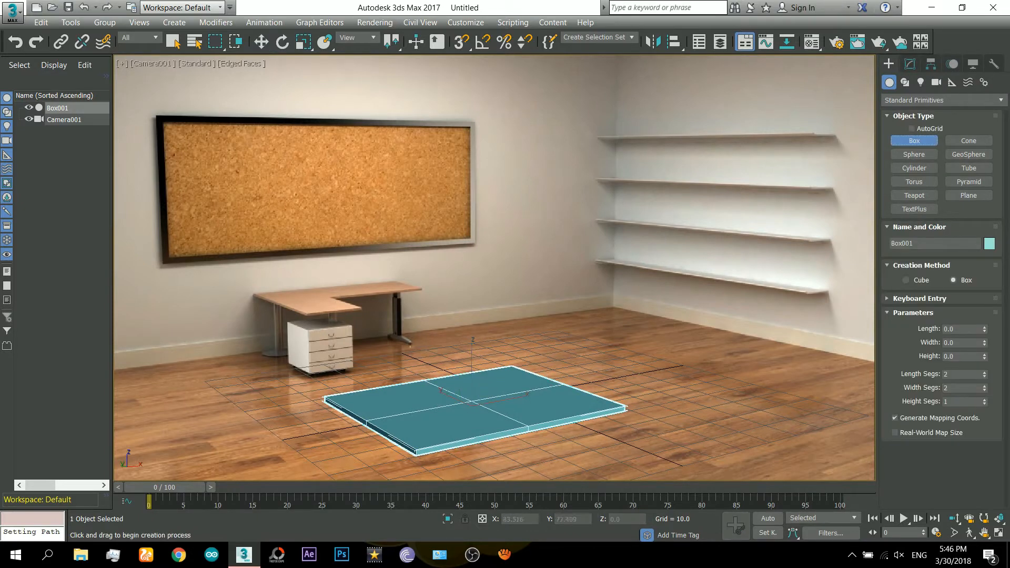
left_click_drag(574, 325, 403, 489)
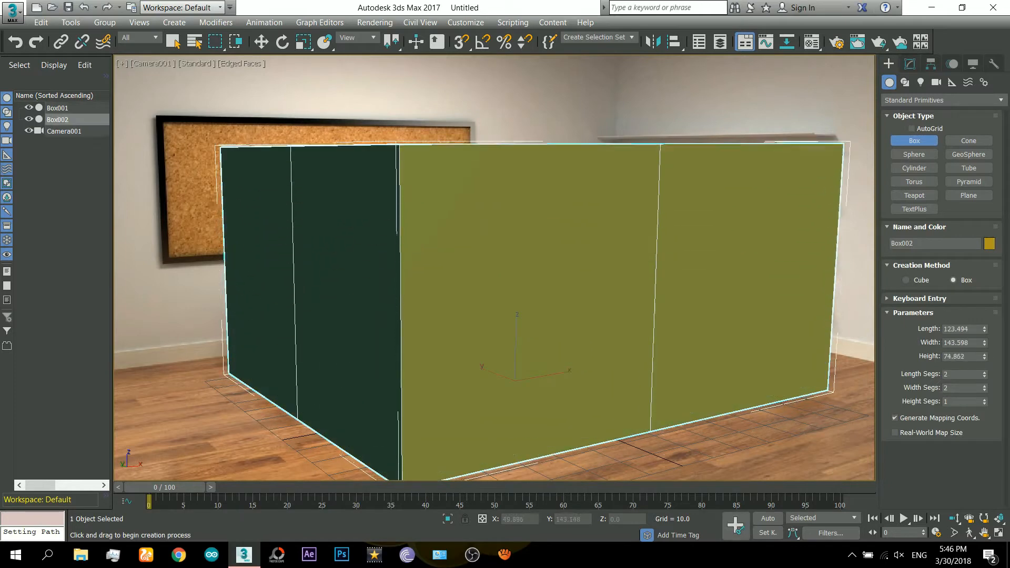
left_click(400, 110)
right_click(400, 109)
- Set the new box's length and width segments to 1
left_click(910, 64)
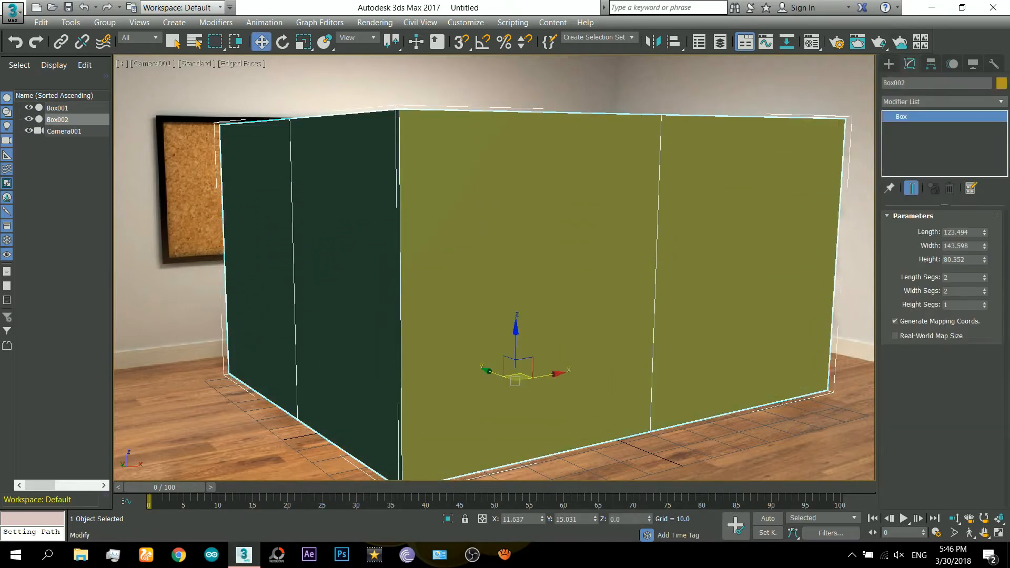
left_click(983, 280)
left_click(984, 294)
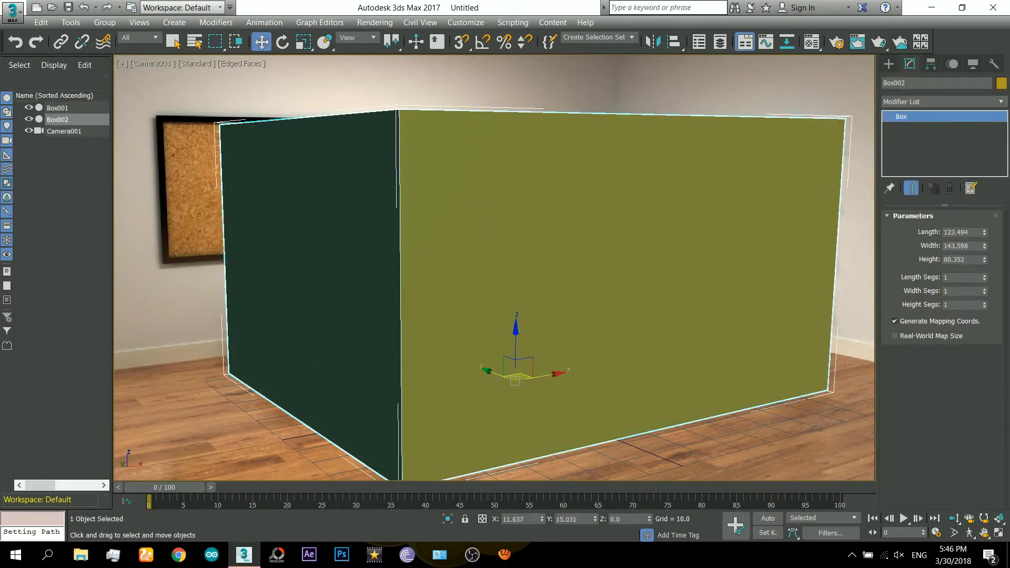
- Add an Edit Poly modifier to the large box and enter its Polygon sub-object level
left_click(941, 101)
scroll(939, 170, "down", 7)
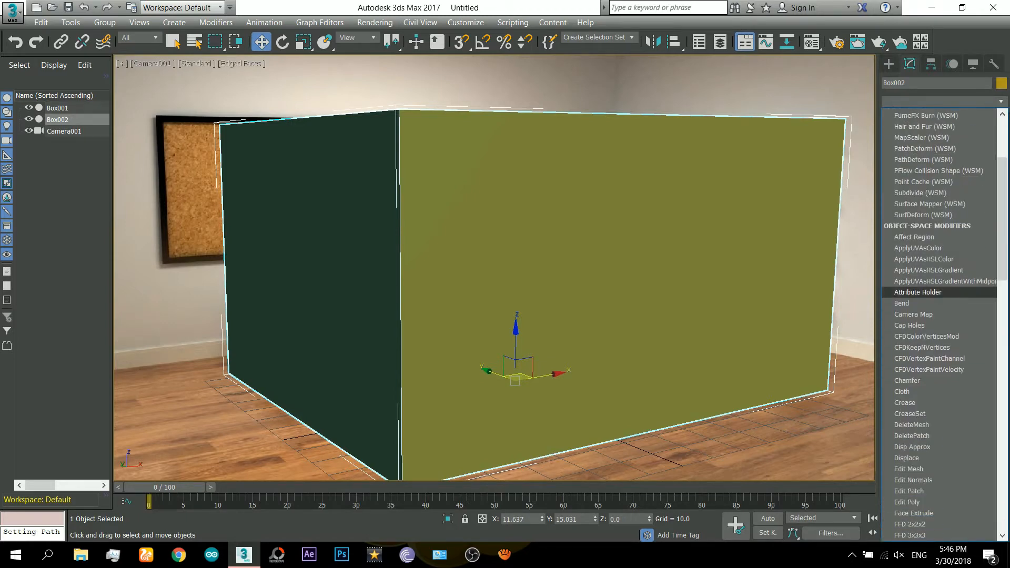
left_click(909, 346)
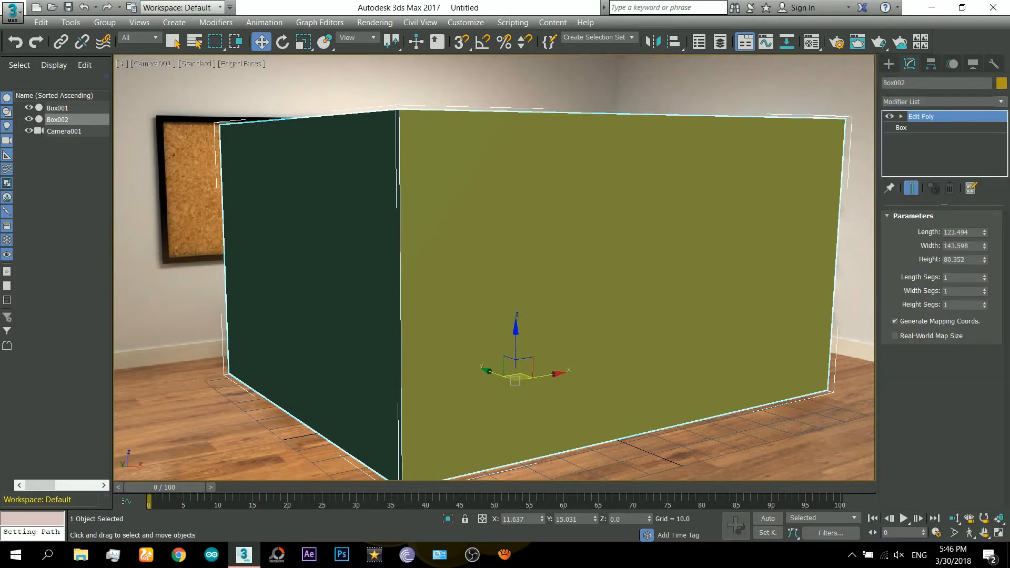
key("p")
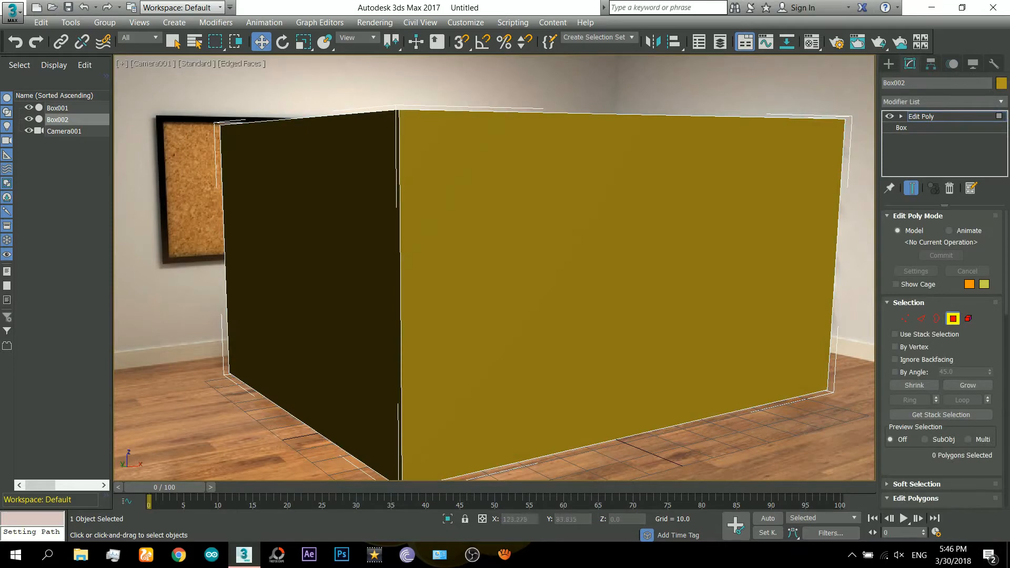
- Delete the large box's top polygon in the Perspective view
scroll(624, 308, "down", 3)
key("ctrl+r")
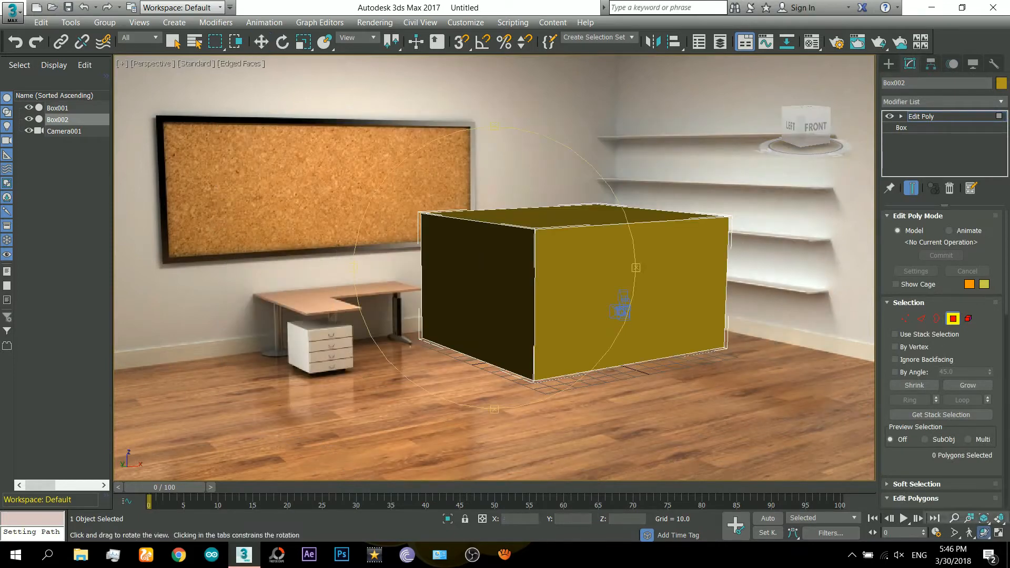
left_click_drag(620, 305, 298, 431)
key("w")
left_click(573, 218)
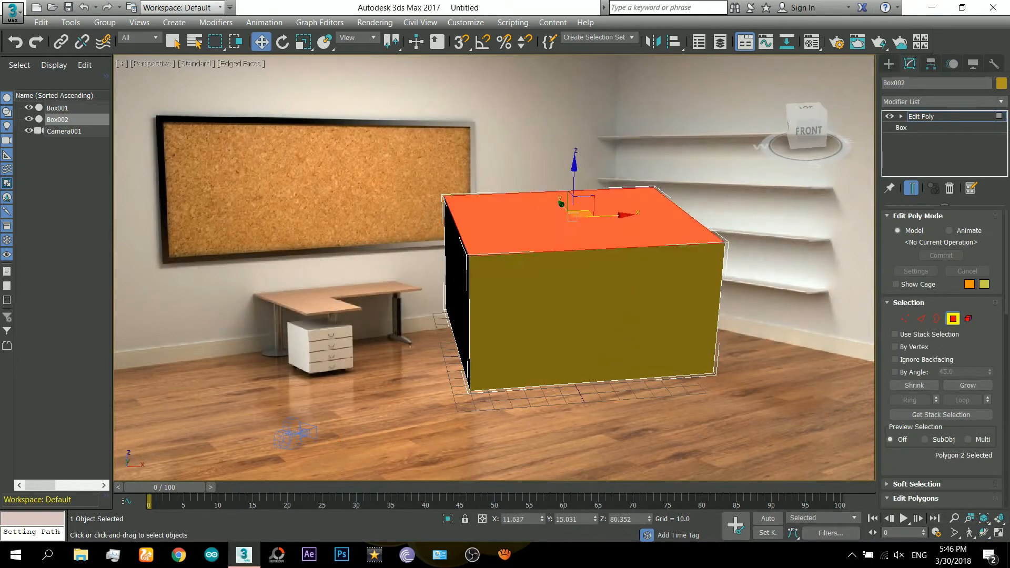
key("Delete")
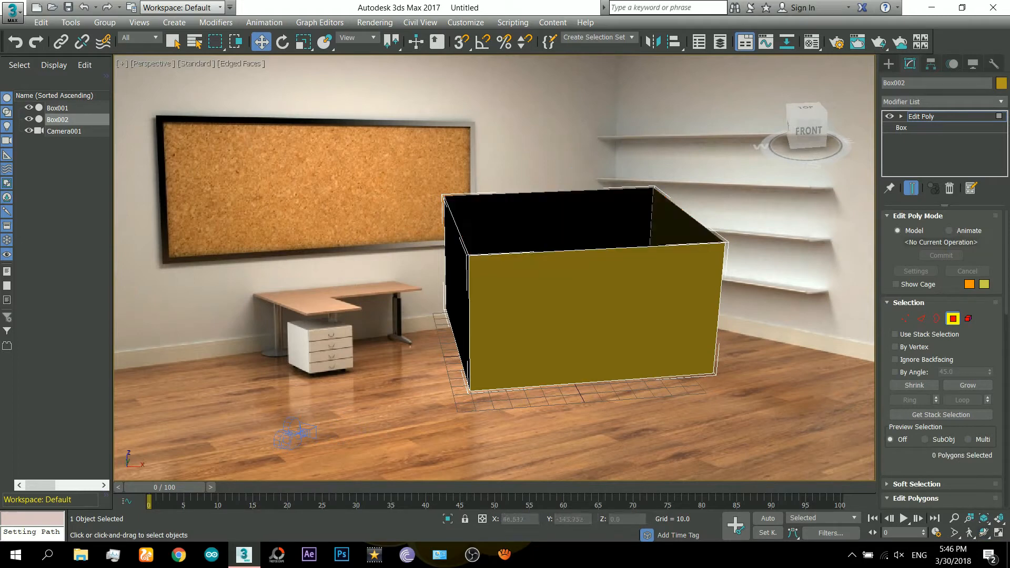
- Delete the large box's bottom polygon so only its four side walls remain
key("ctrl+r")
left_click_drag(579, 221, 571, 327)
key("w")
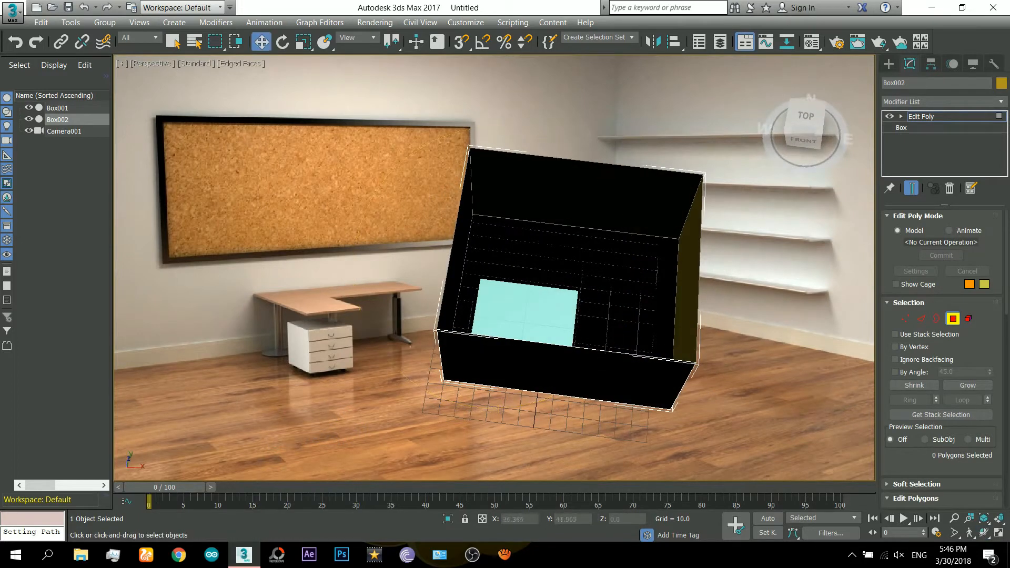
left_click(600, 273)
key("Delete")
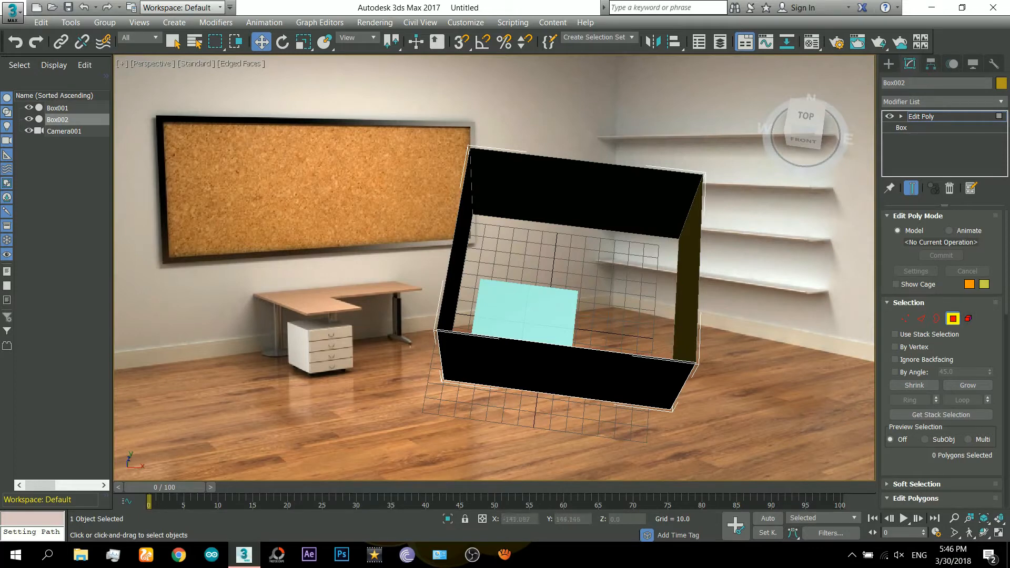
- Flip all four remaining wall polygons so they face the inside of the room
key("ctrl+a")
scroll(942, 337, "down", 5)
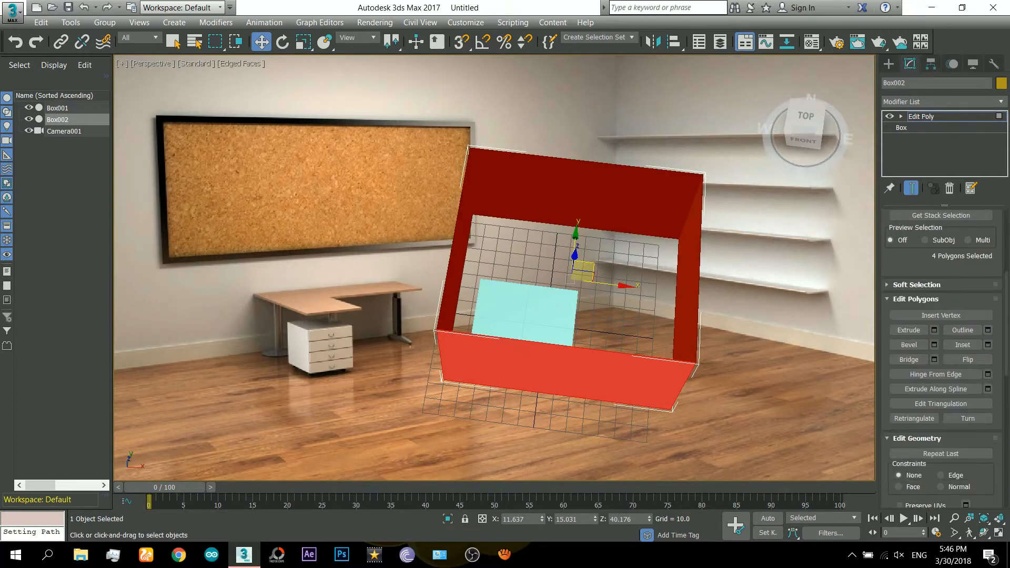
left_click(968, 360)
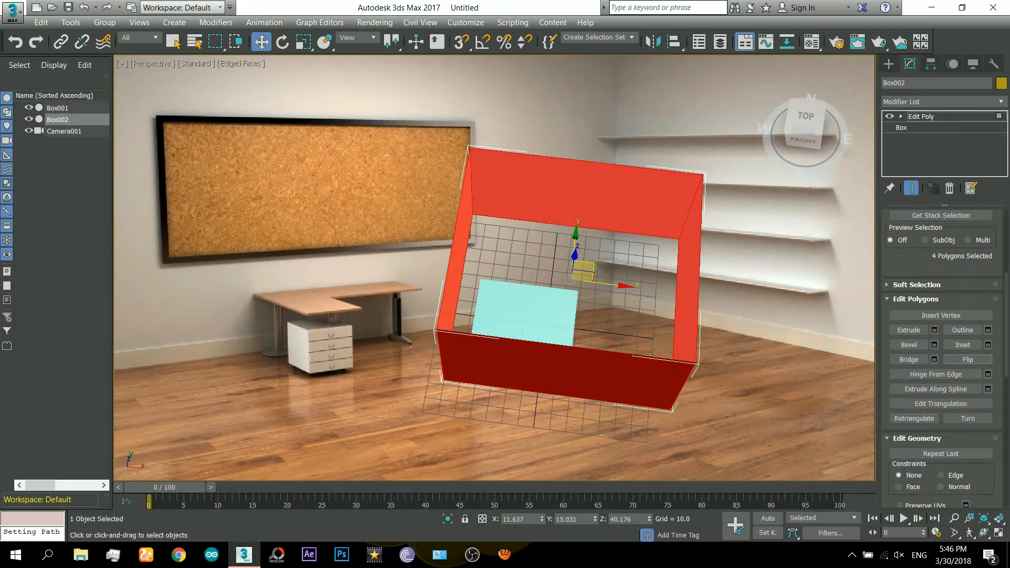
left_click(889, 64)
scroll(599, 294, "down", 3)
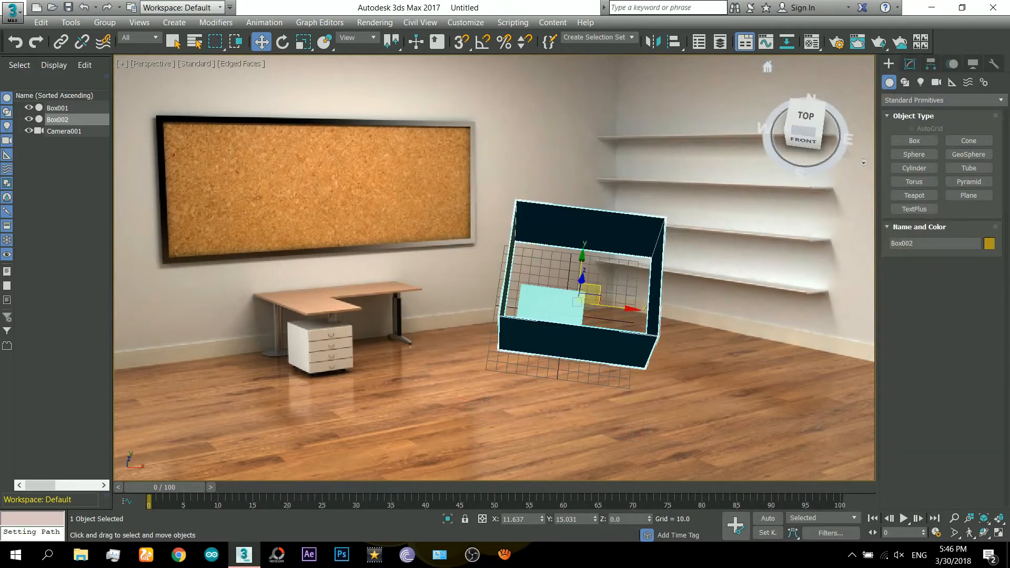
- Delete the front and left wall polygons, keeping the two walls that form the room's back corner
left_click(910, 64)
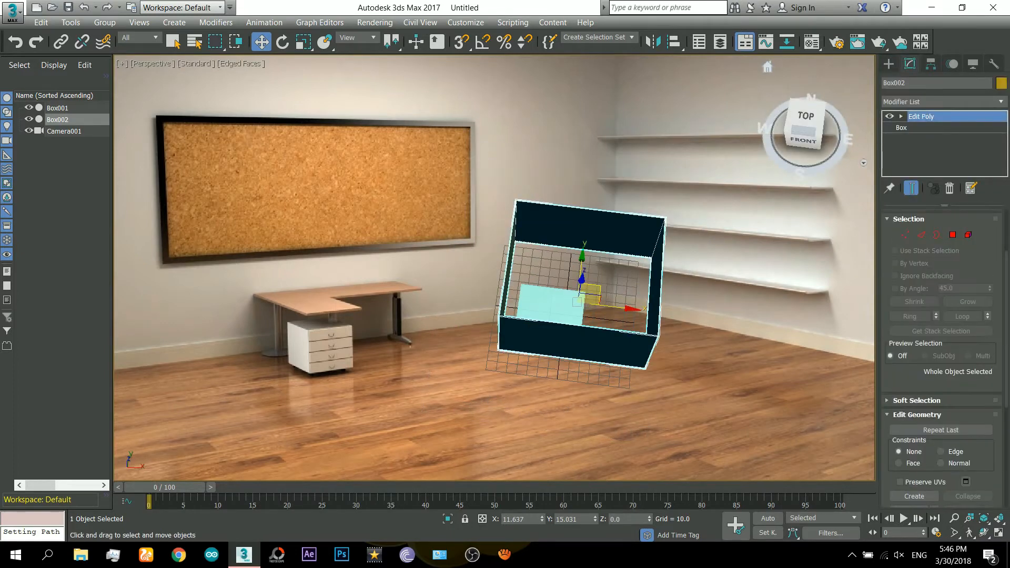
key("4")
key("ctrl+z")
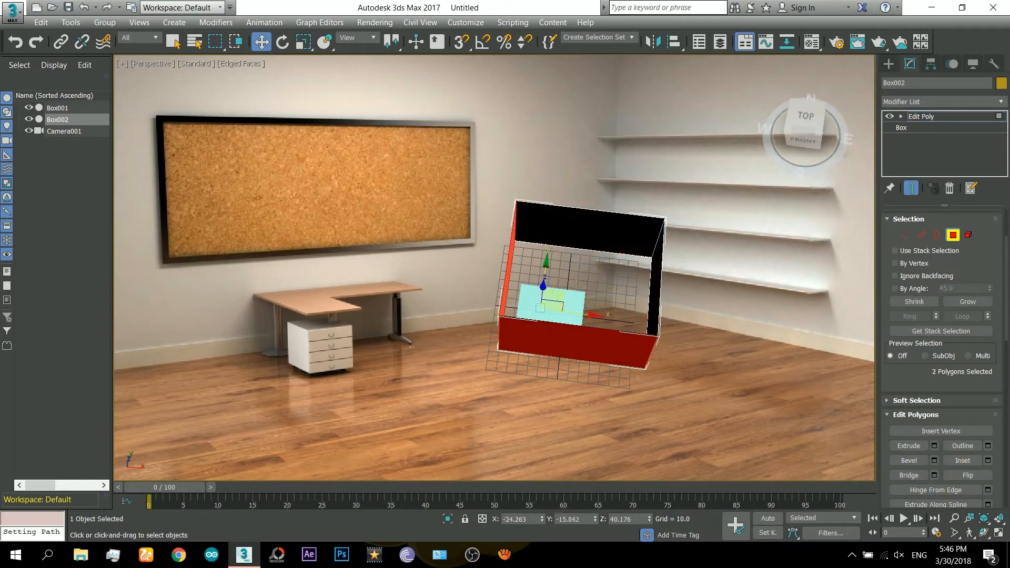
left_click(982, 533)
left_click_drag(579, 368, 678, 463)
key("Delete")
key("w")
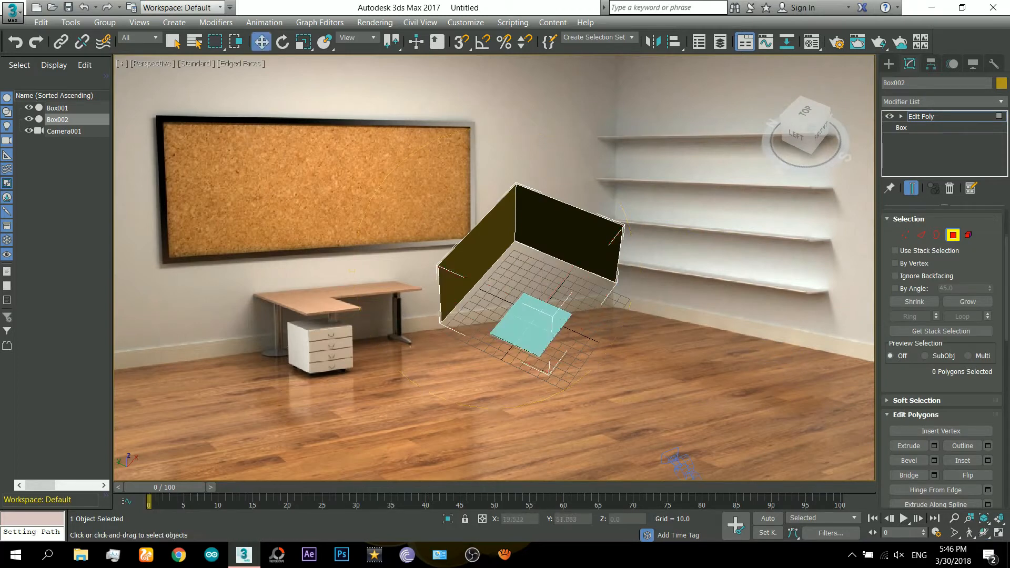
left_click(888, 64)
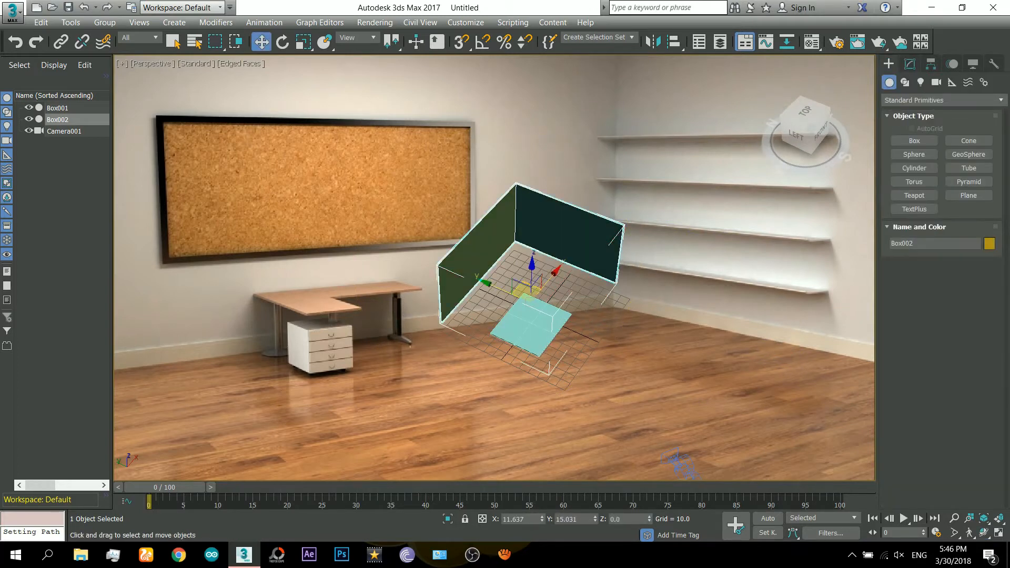
- Return to the maximized, shaded Camera001 view and move the two-wall object back along Y to about 42.6
key("f")
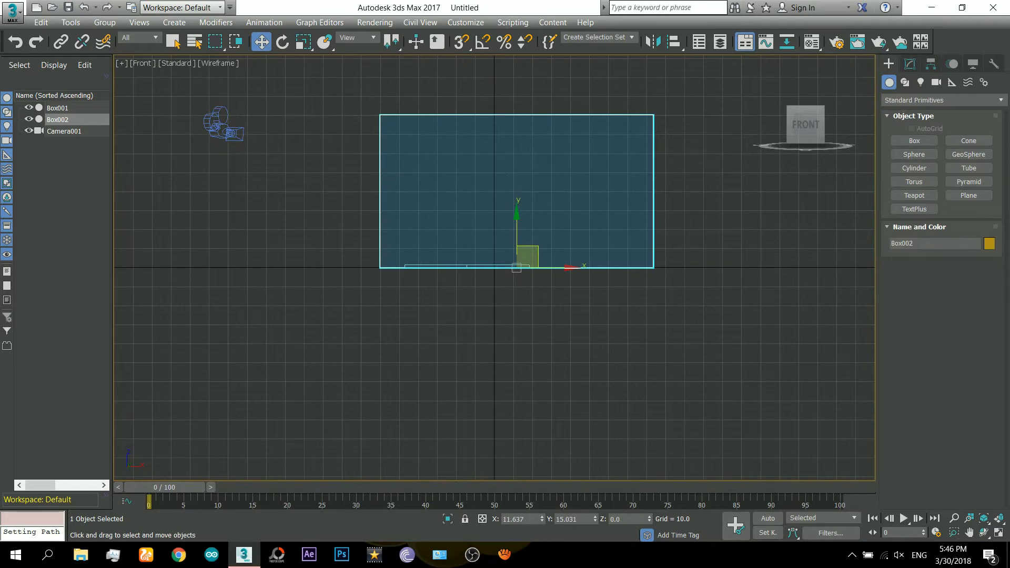
key("c")
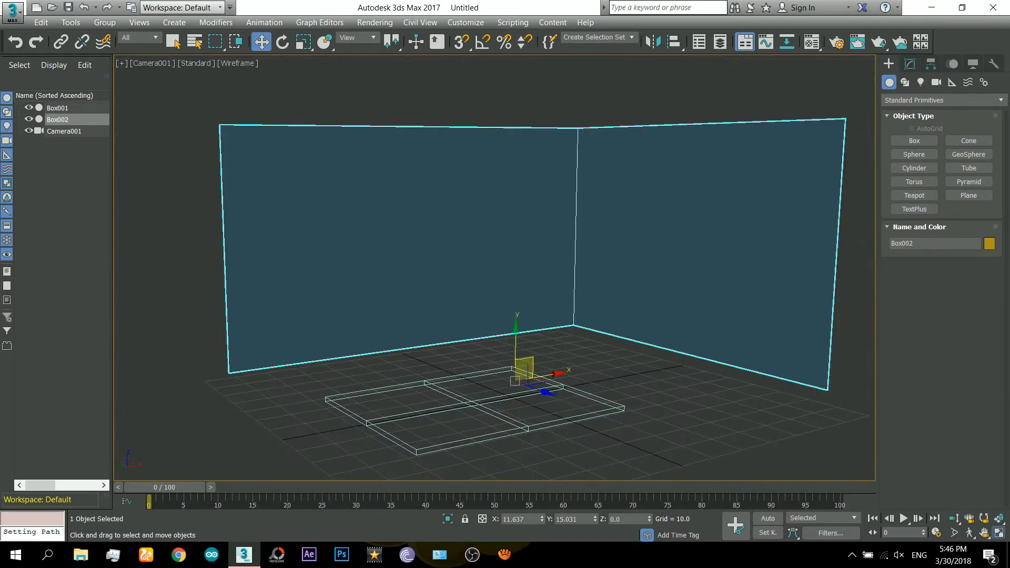
key("alt+w")
key("c")
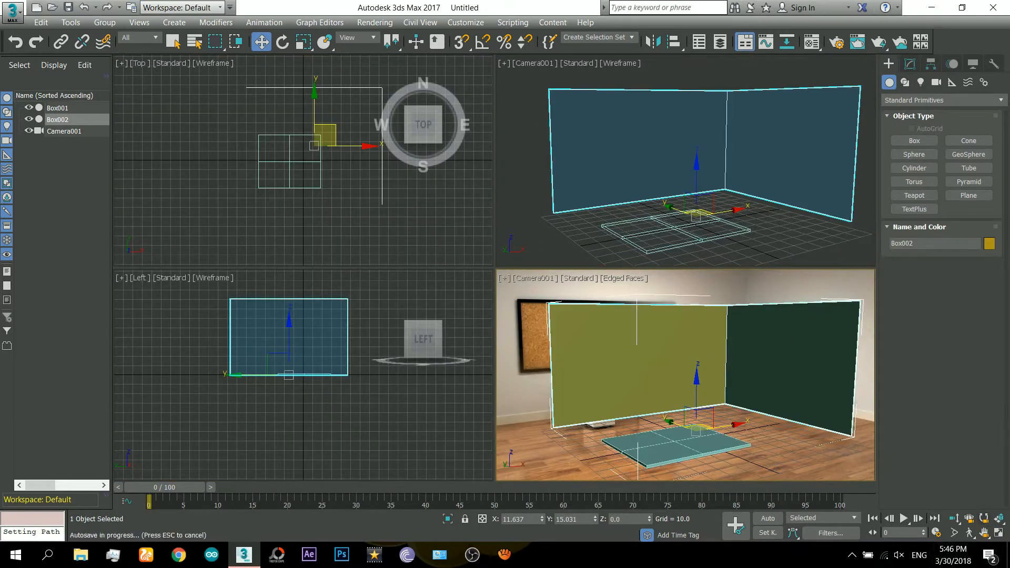
key("alt+w")
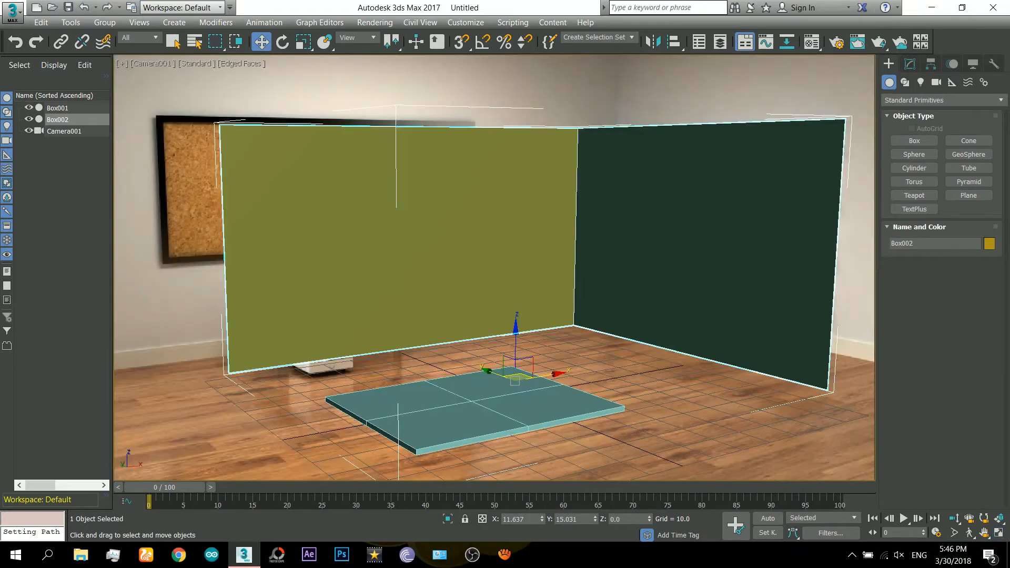
left_click_drag(495, 373, 452, 355)
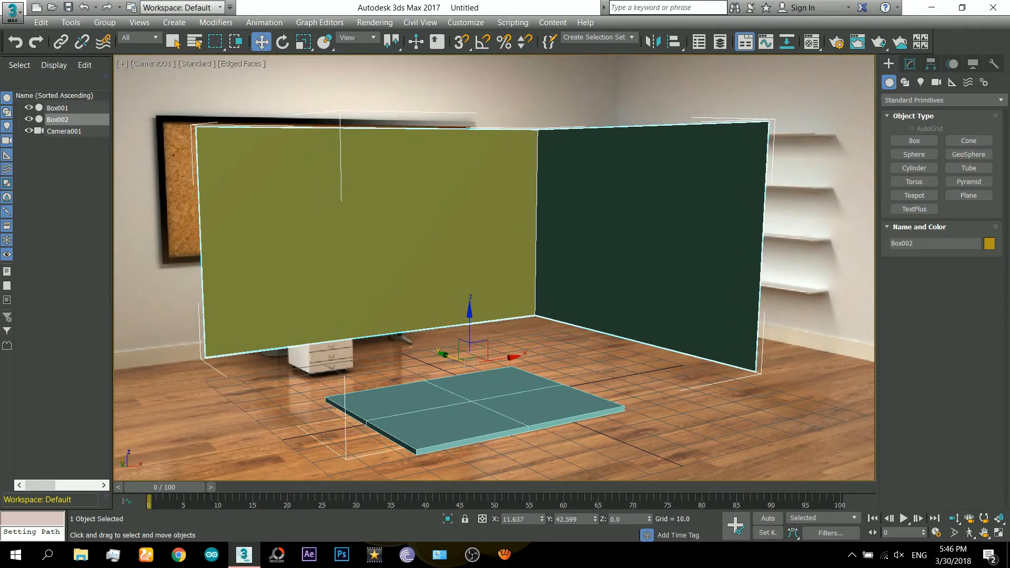
- Display the scene in wireframe and move the right wall polygon along X to about 127, matching the photo's corner
left_click(909, 63)
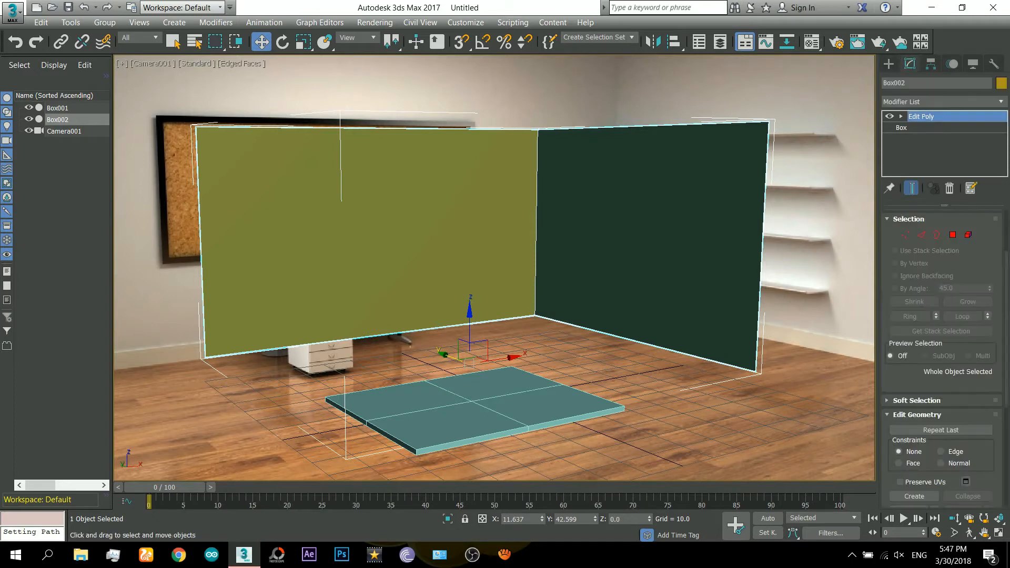
left_click(905, 235)
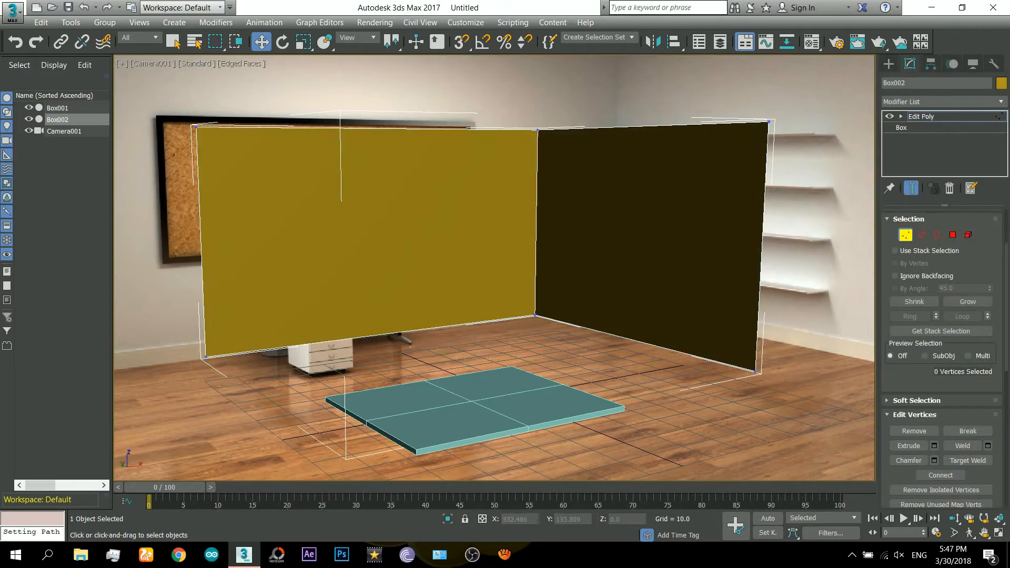
left_click(952, 235)
left_click(633, 231)
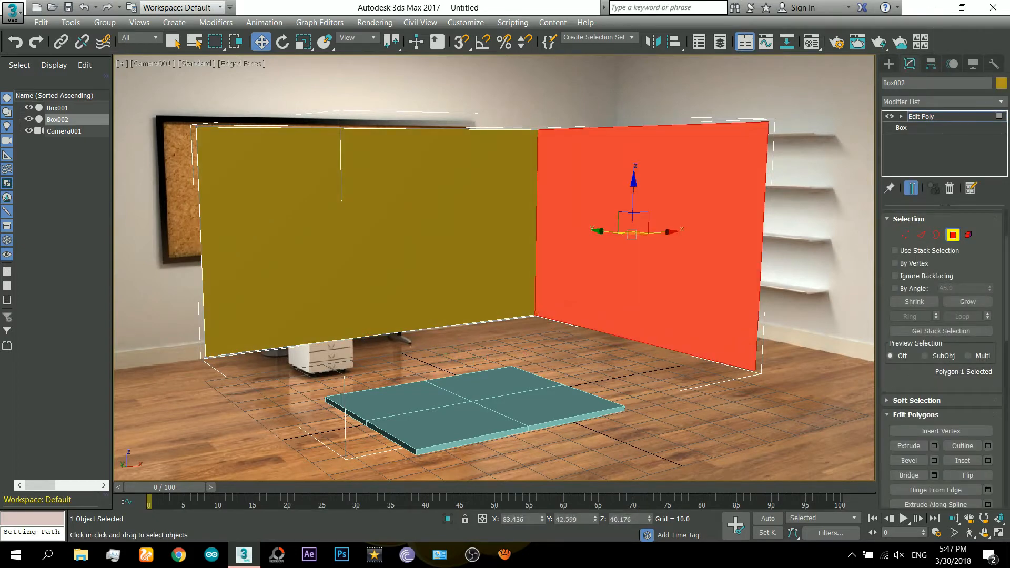
key("F3")
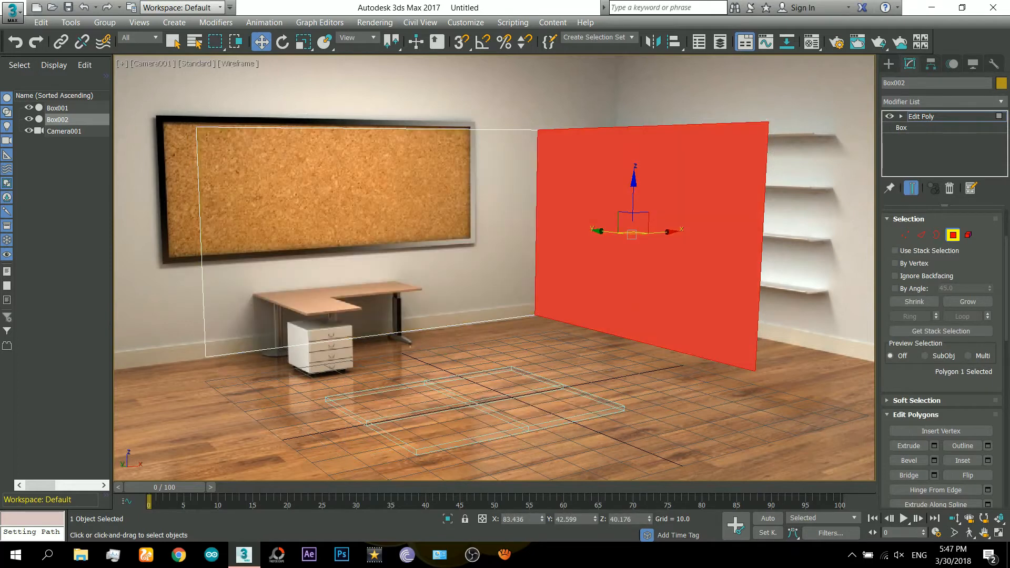
left_click_drag(661, 232, 742, 222)
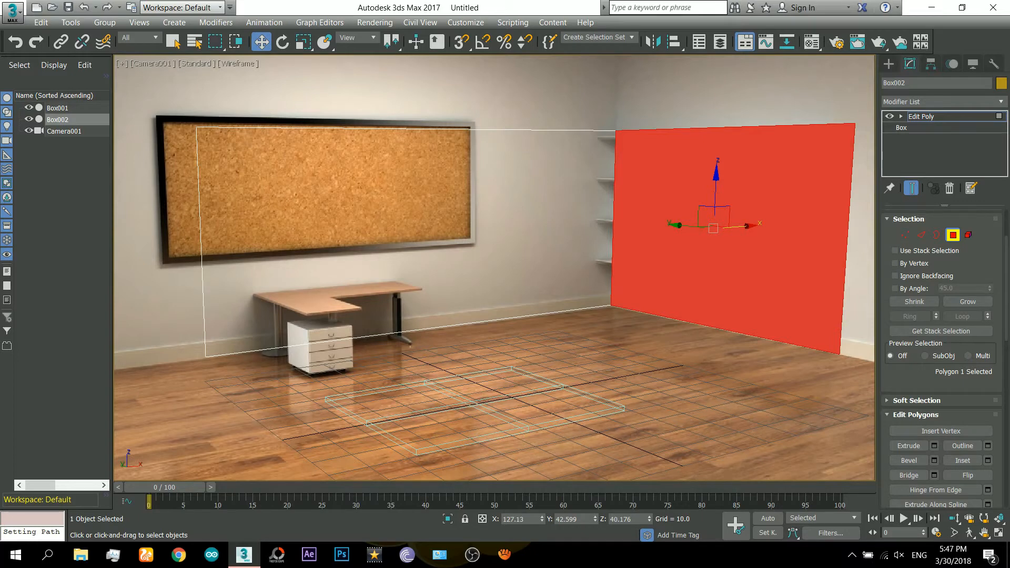
- Move the corkboard wall's outer vertical edge outward along X to about -104, past the edge of the photo
left_click(921, 235)
left_click(201, 242)
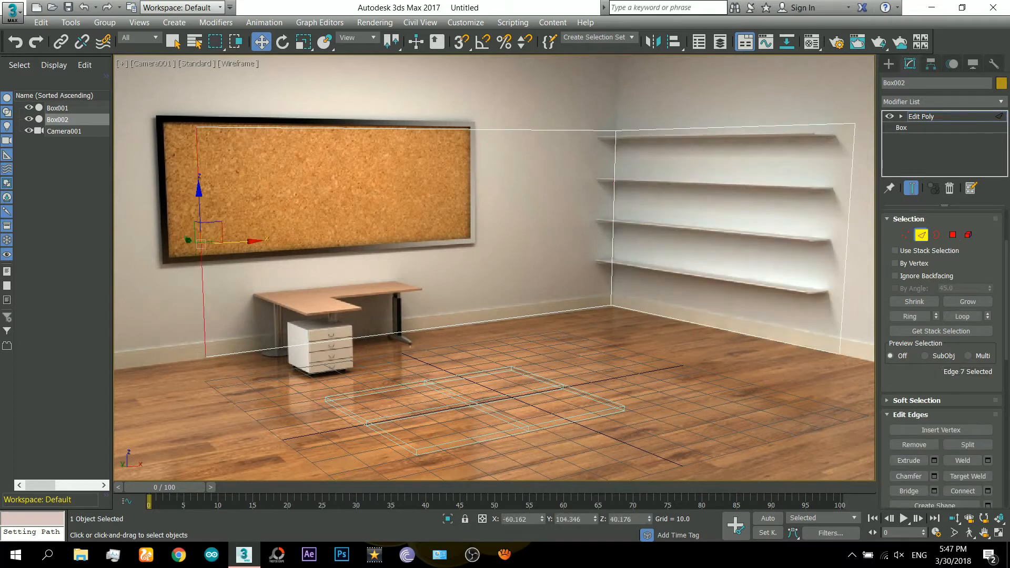
left_click_drag(201, 242, 114, 248)
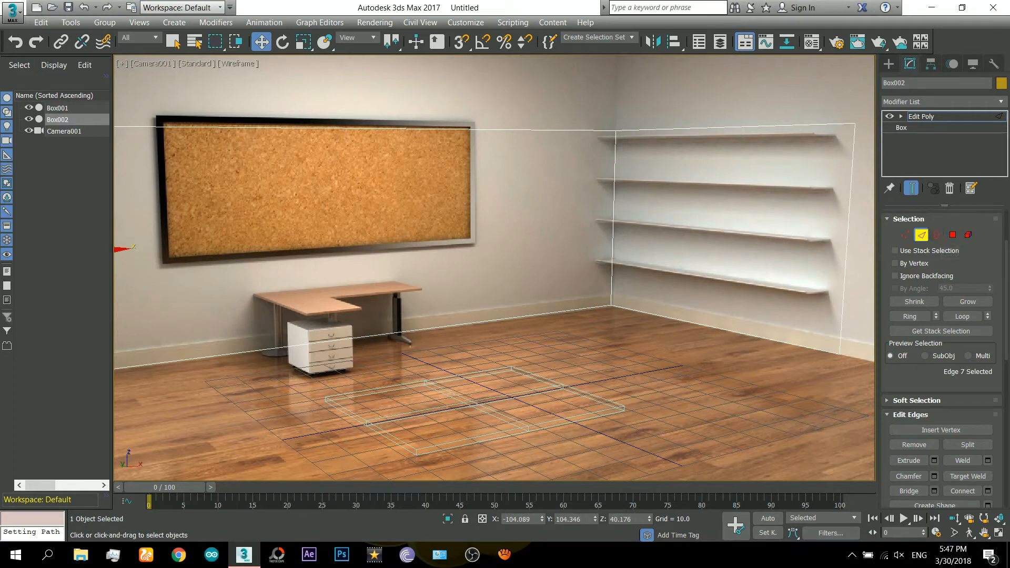
- Raise the top edges of both walls to a Z height of about 127
left_click(531, 130)
left_click(684, 128, "ctrl")
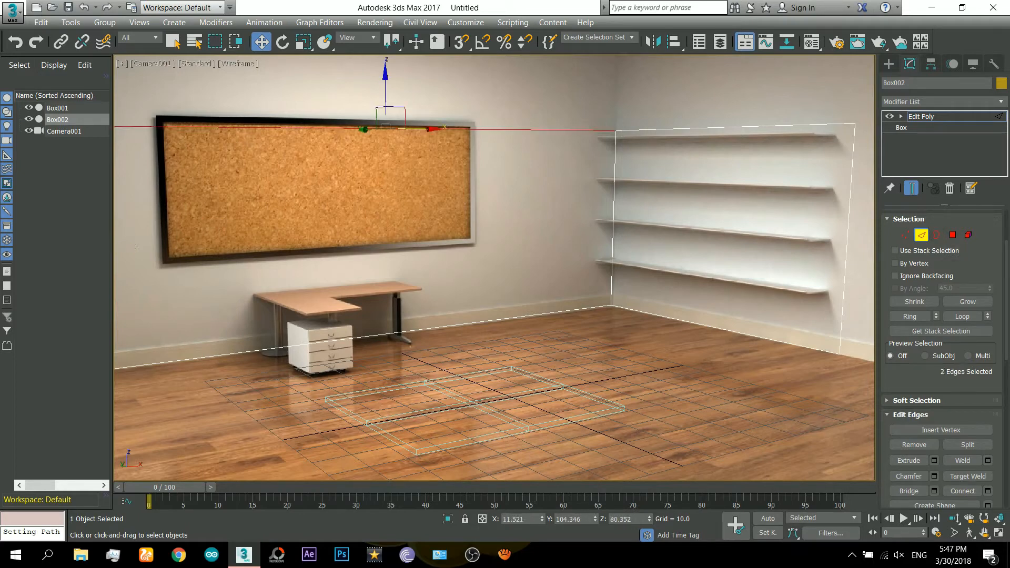
left_click_drag(649, 518, 649, 492)
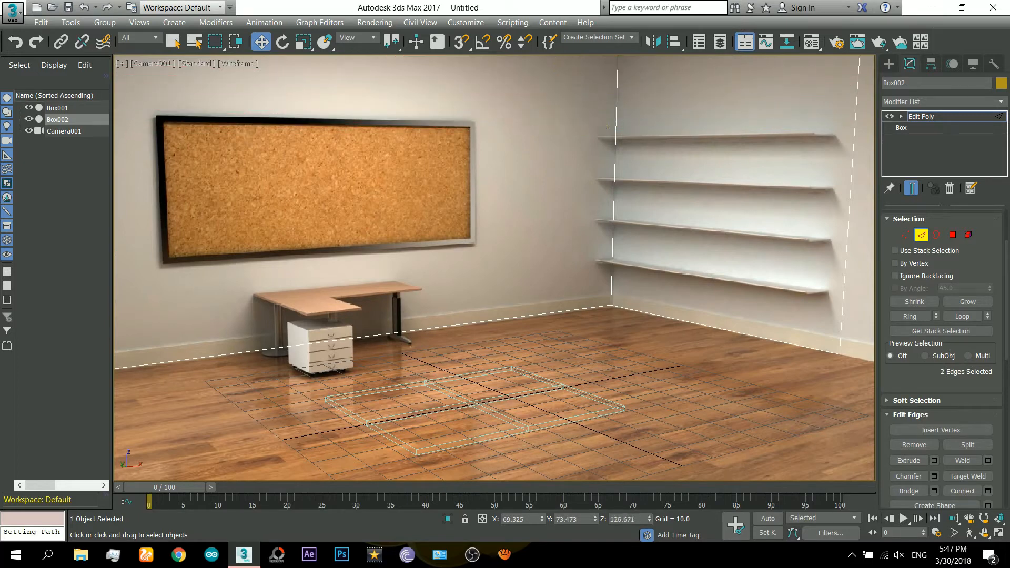
- Move the shelf wall's outer vertical edge along Y to about -58, past the edge of the photo
left_click(850, 173)
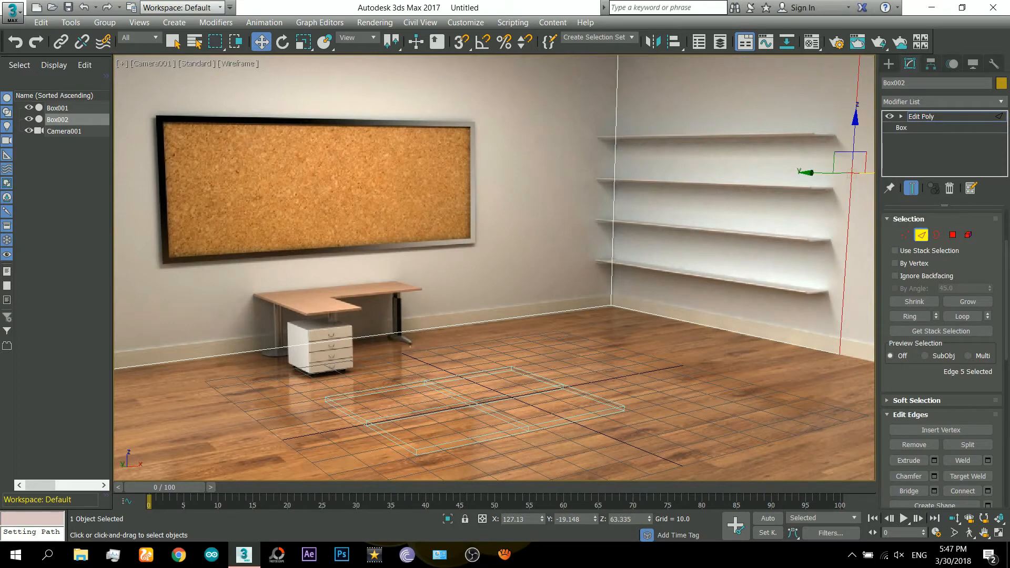
left_click_drag(826, 173, 895, 172)
- Create a plane about 222 long and 241 wide covering the room floor, starting near the wall corner
left_click(889, 63)
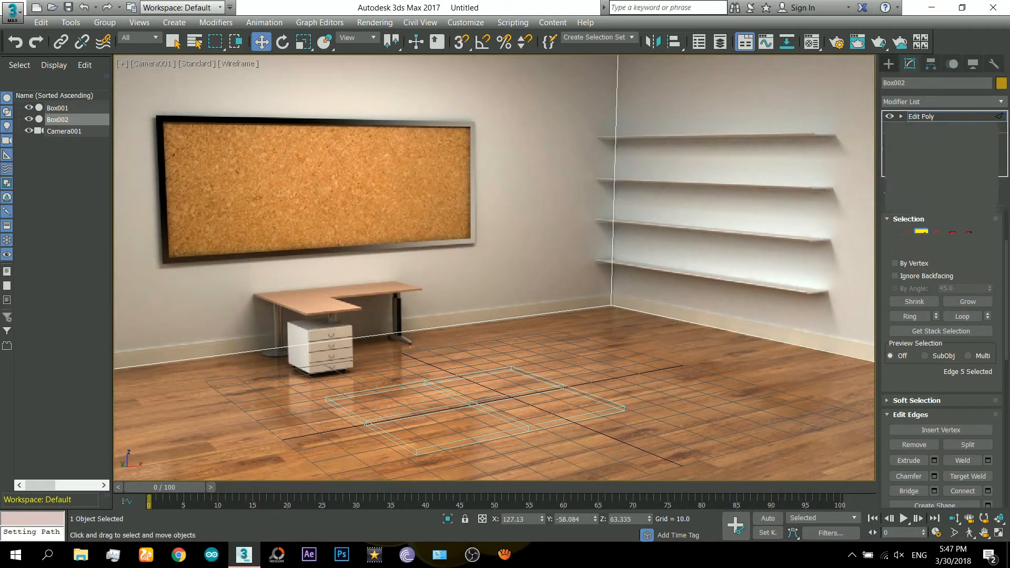
left_click(968, 195)
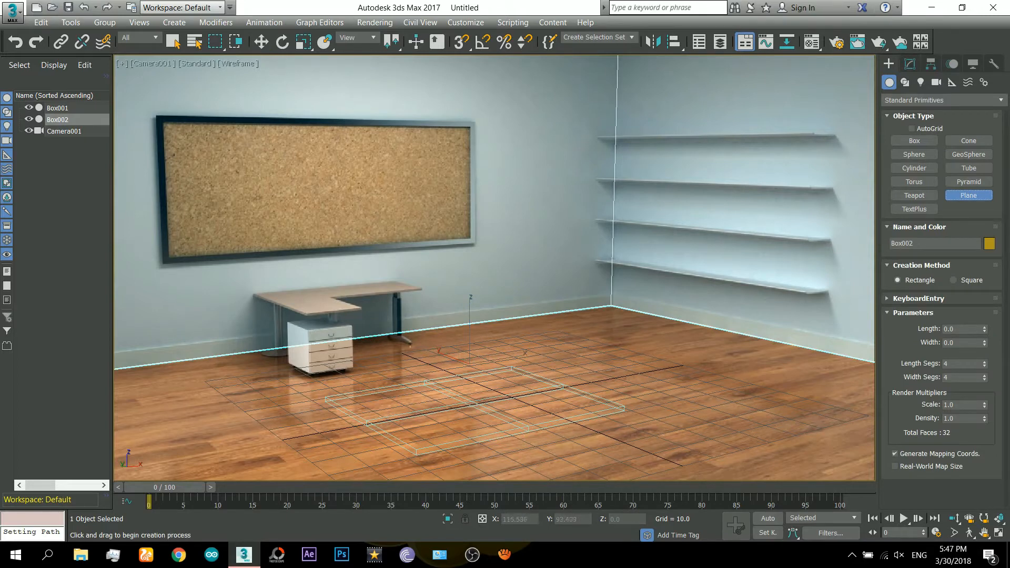
mouse_move(615, 288)
left_mouse_down()
mouse_move(563, 405)
mouse_move(394, 566)
left_mouse_up()
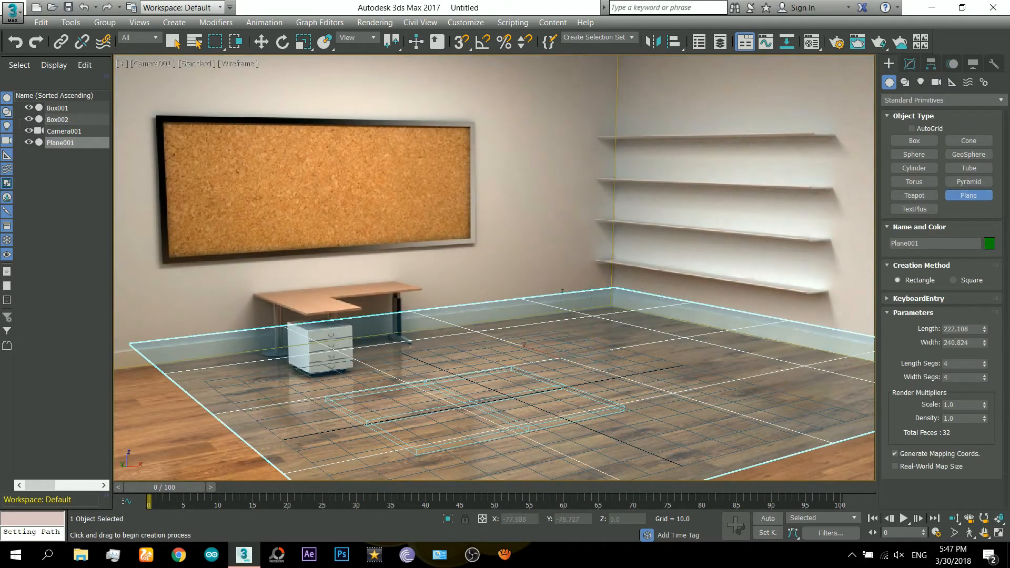
- Scale the floor plane uniformly to about 151% and move it to about X 23, Y 10 so it extends beyond the walls
key("w")
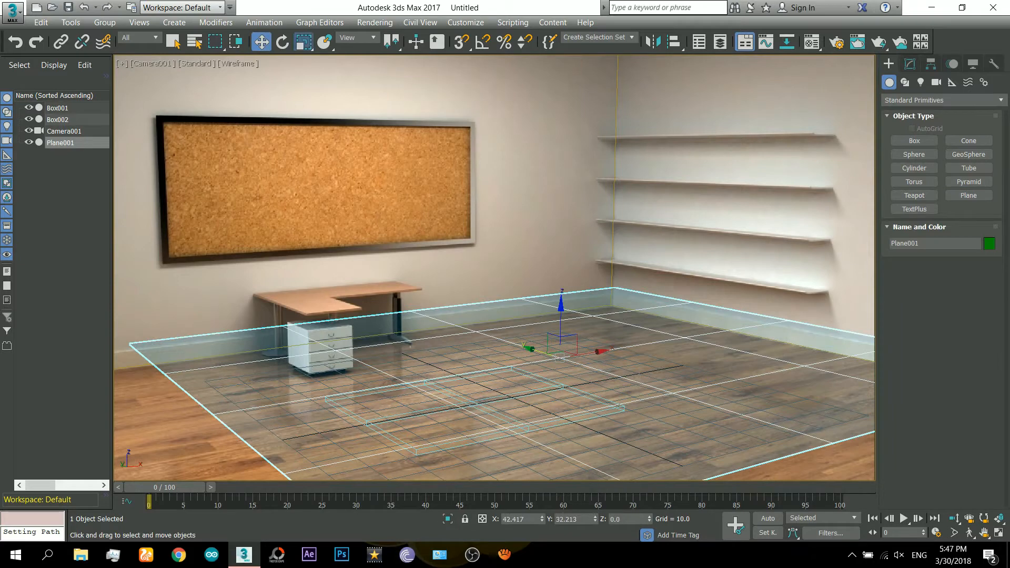
left_click(303, 43)
left_click_drag(554, 365, 553, 338)
right_click(554, 338)
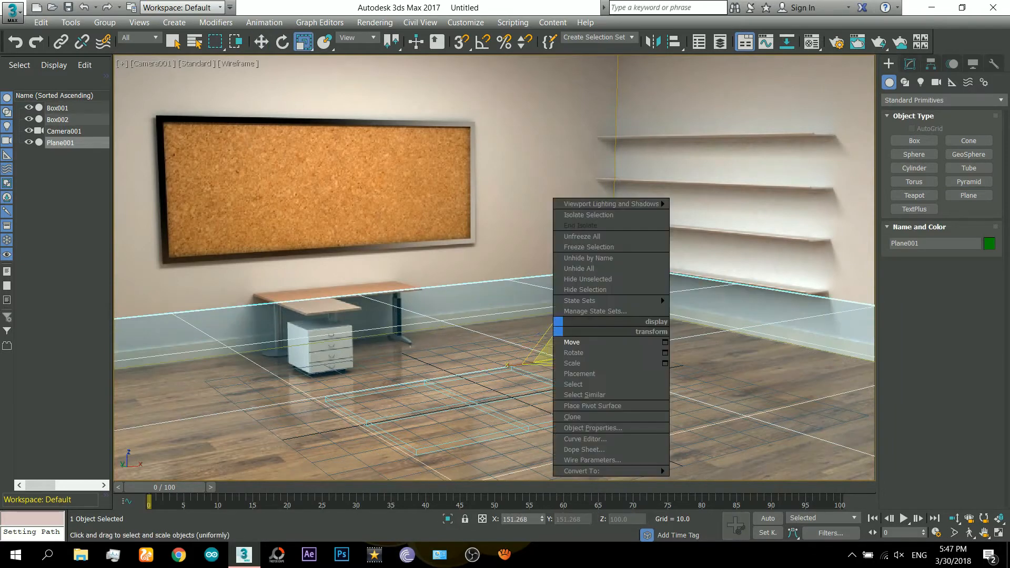
left_click(571, 342)
key("F3")
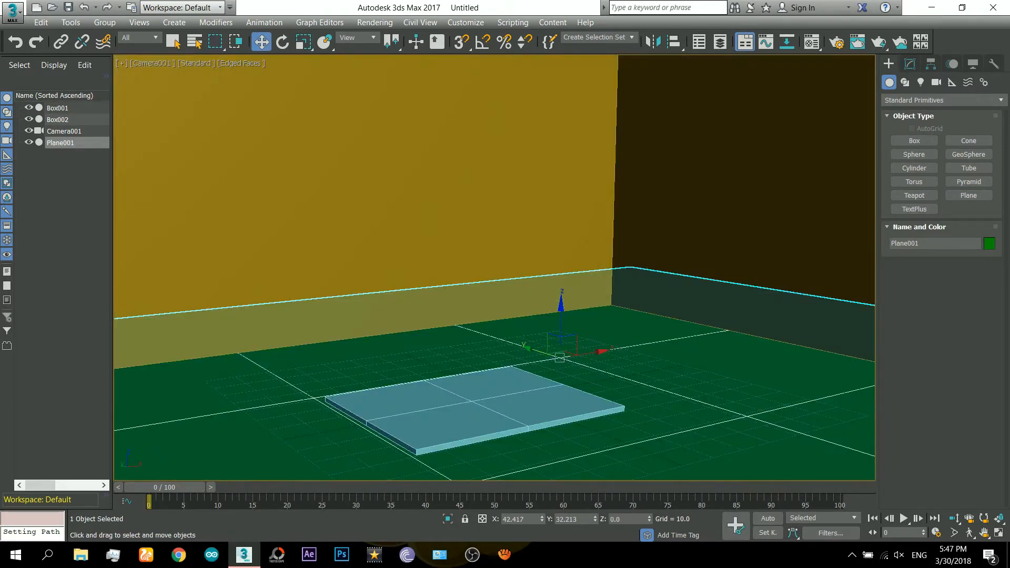
left_click_drag(559, 358, 555, 374)
- Reduce the floor plane's length and width segments to 1 each
left_click(910, 63)
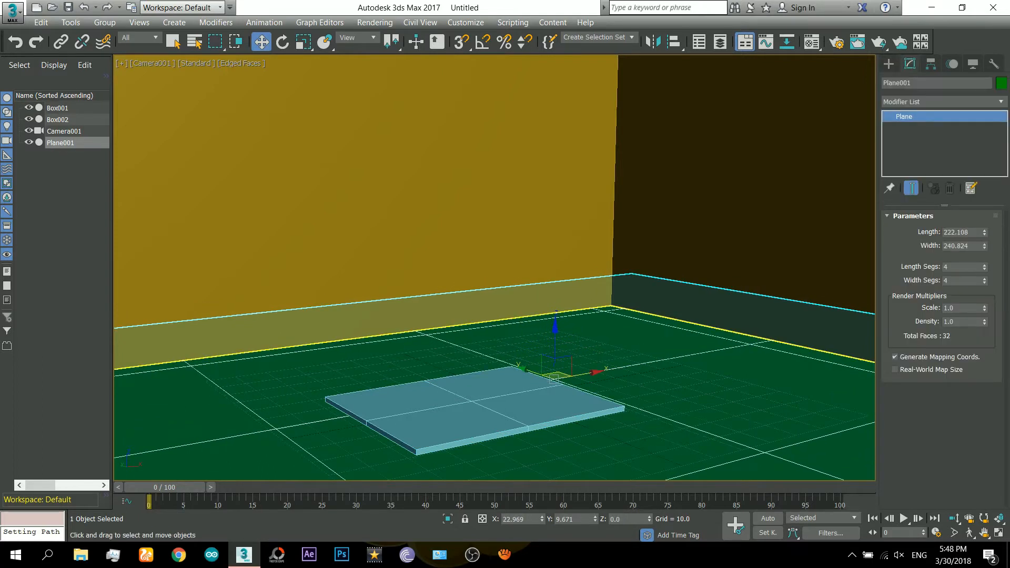
right_click(984, 267)
right_click(984, 281)
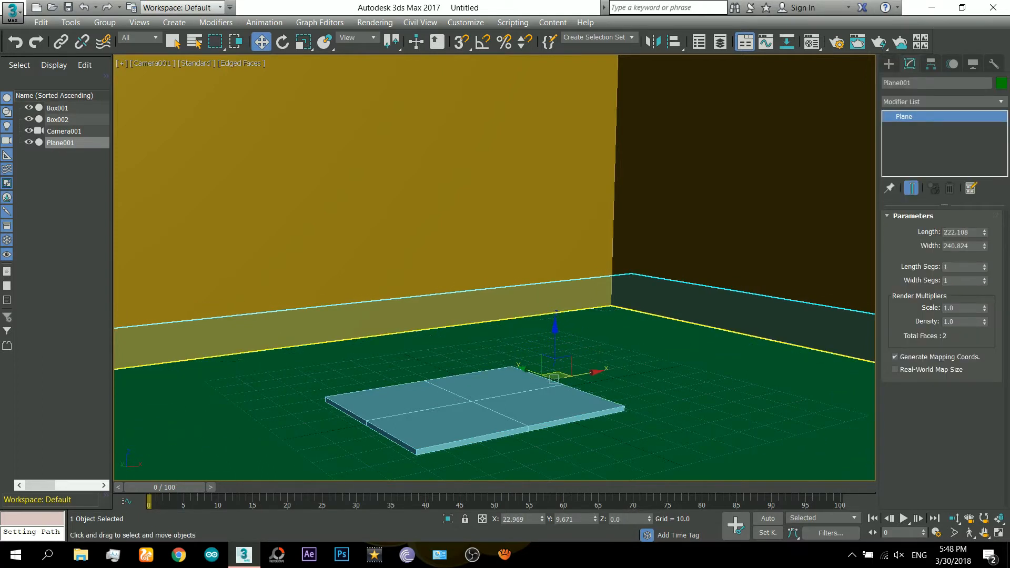
- Compare the floor plane with the photo in wireframe and from the front, and return to the maximized Camera001 wireframe view
key("F3")
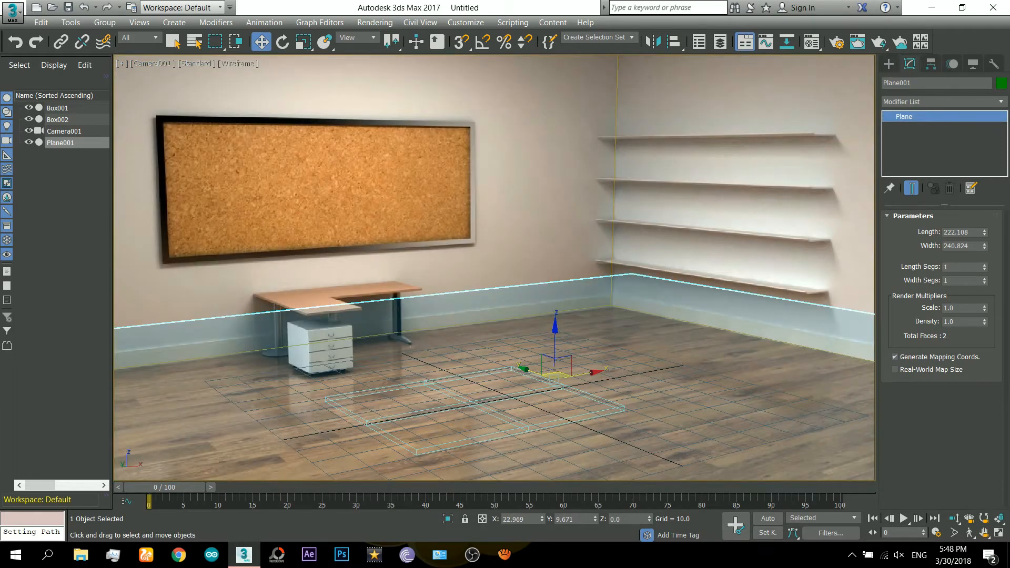
key("F3")
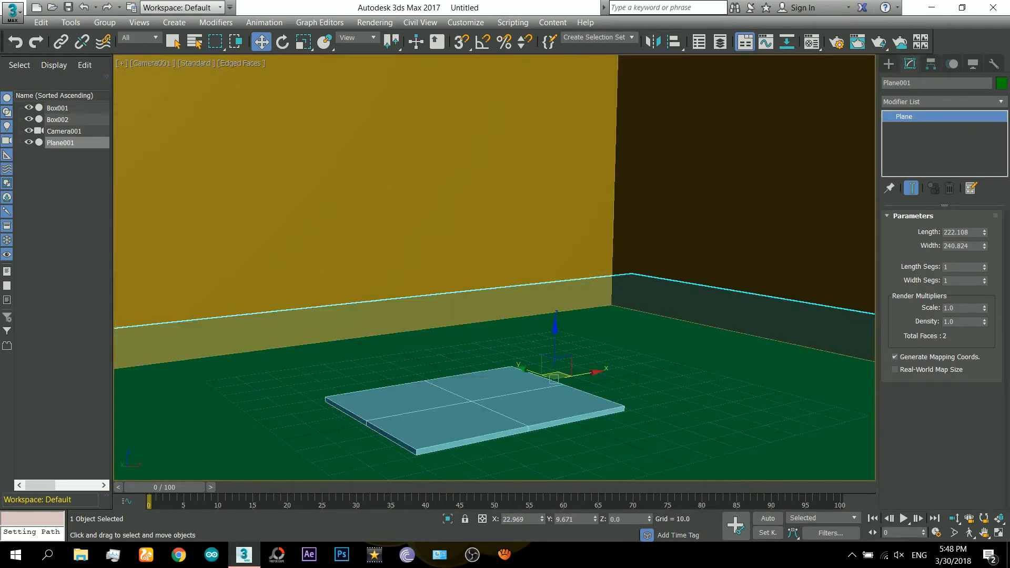
key("f")
scroll(298, 271, "up", 12)
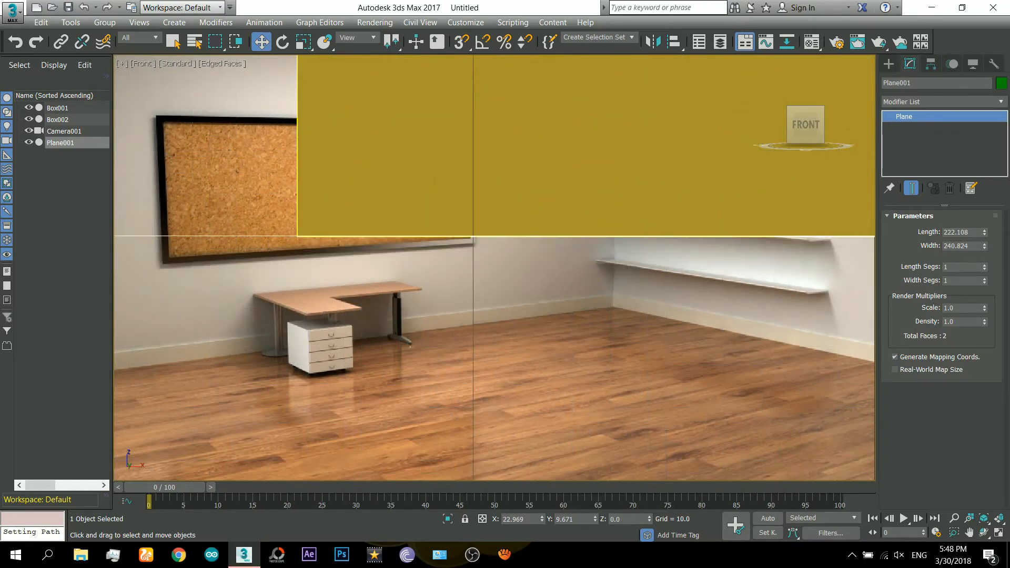
key("F3")
key("F3")
key("c")
key("F3")
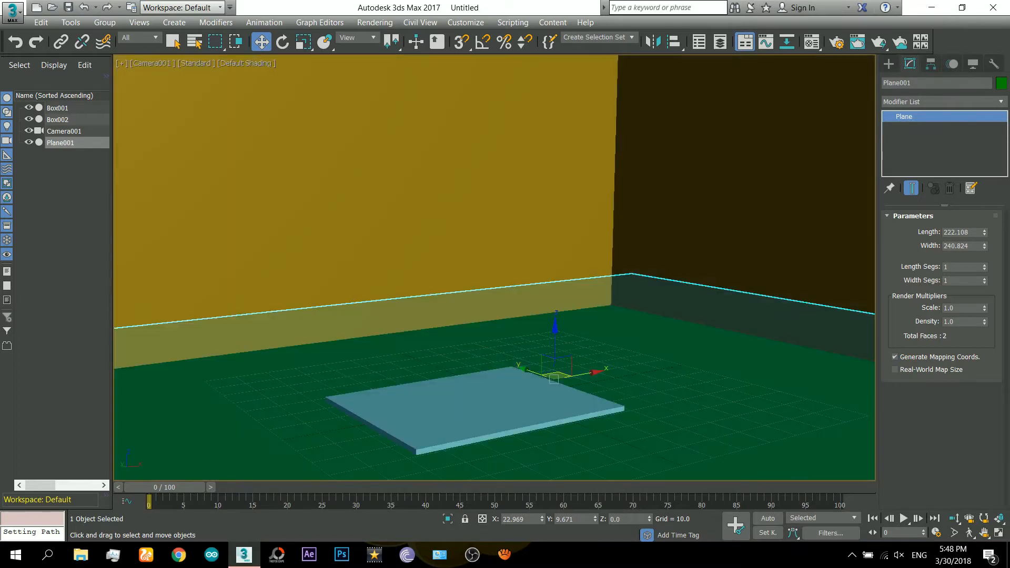
key("alt+w")
key("c")
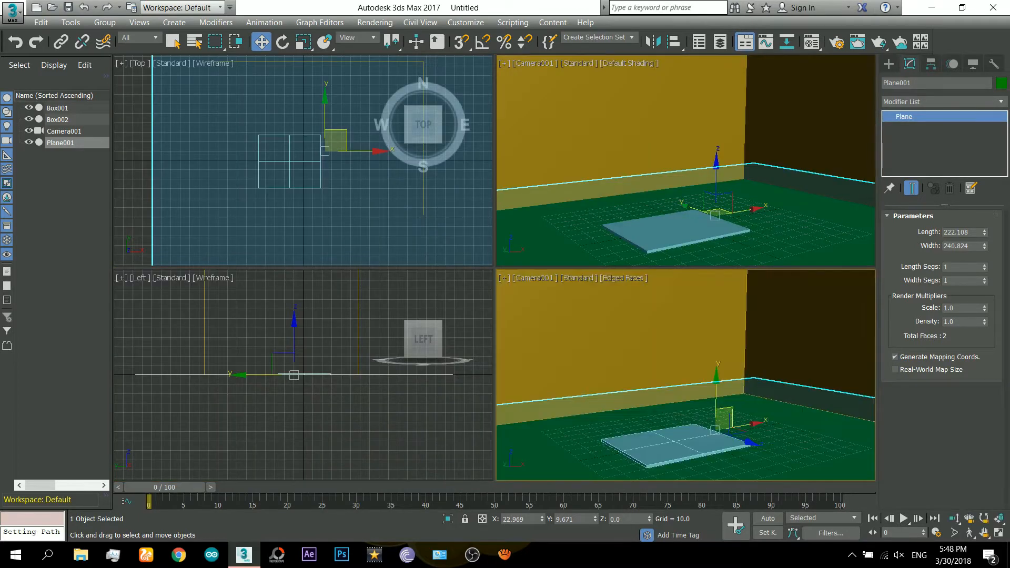
key("alt+w")
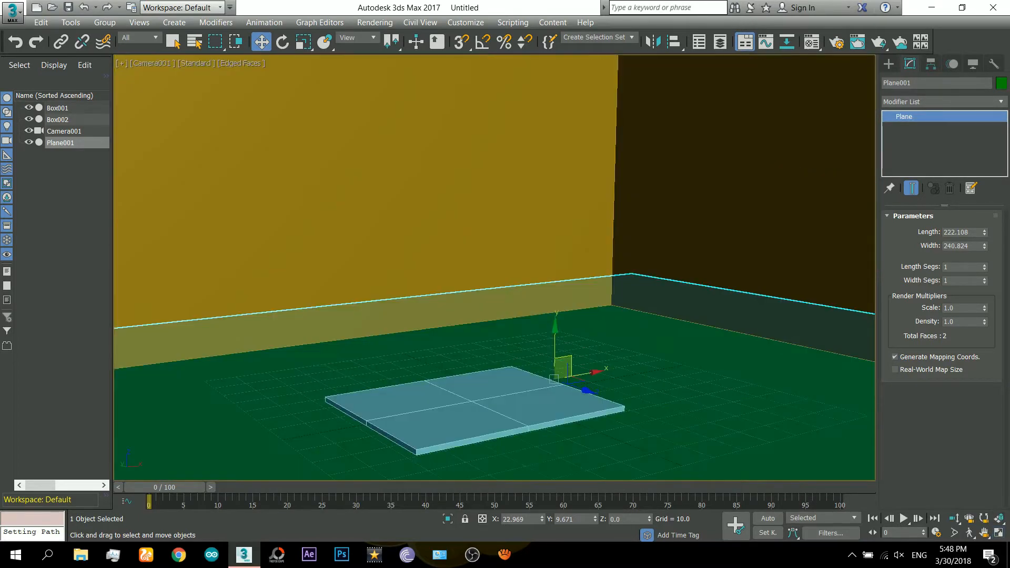
key("F3")
- Select the flat box on the floor and move it beneath the photographed desk, to about X -20.7, Y 77.6
left_click(889, 63)
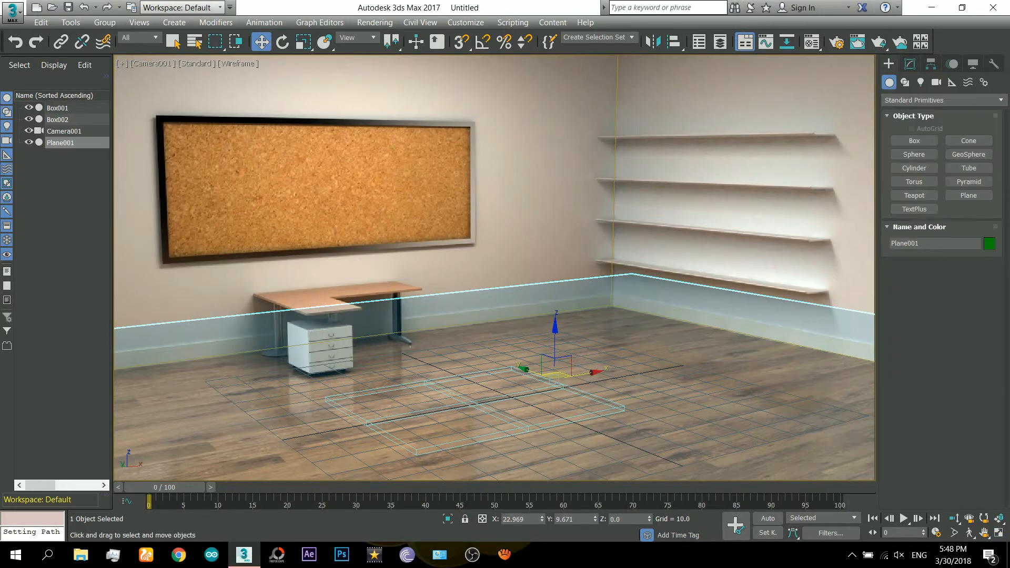
left_click(472, 403)
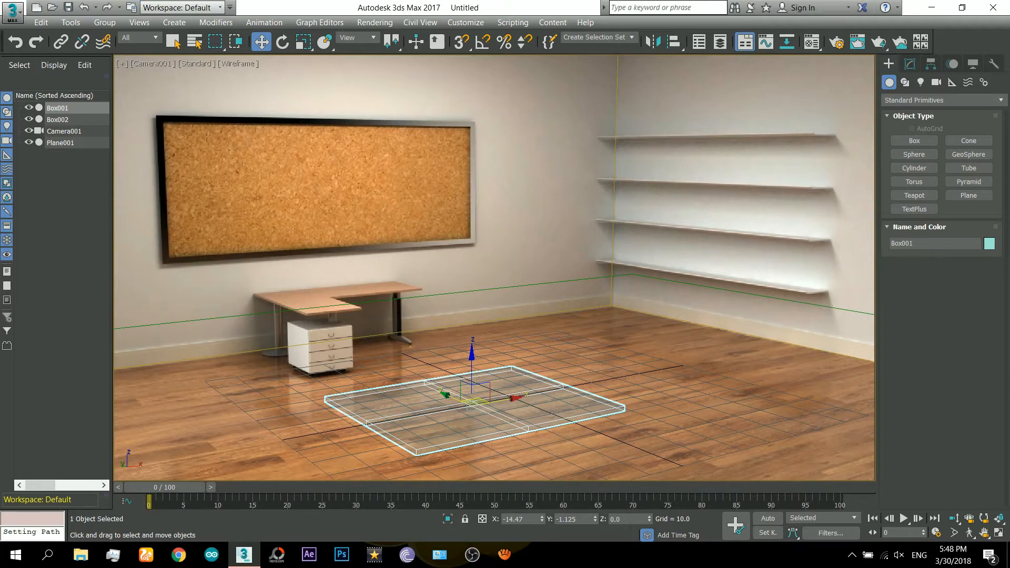
left_click_drag(473, 394, 339, 350)
- In the top view, align the flat box's back edge with the corkboard wall, at about X -20.6, Y 76.5
key("F4")
key("t")
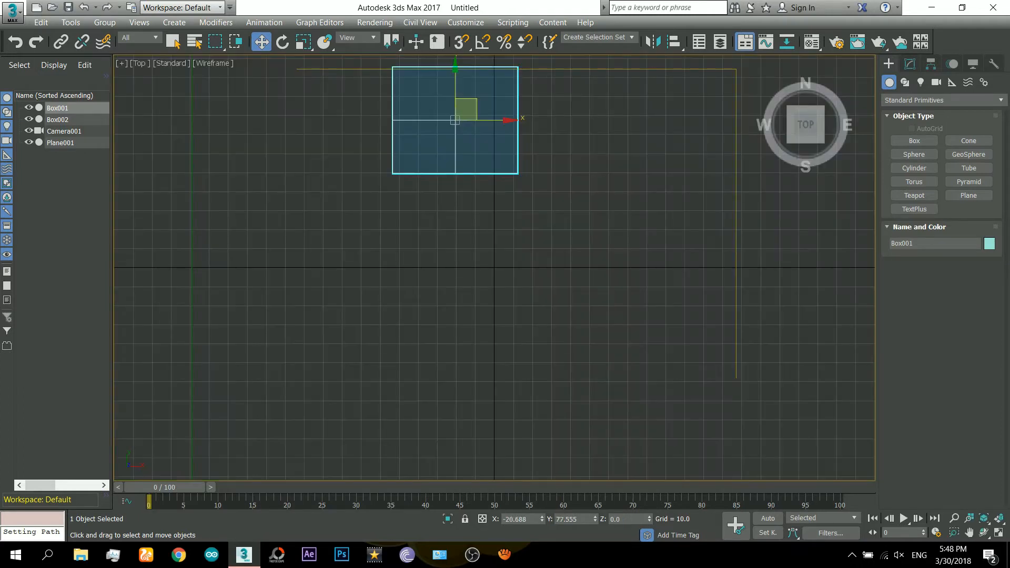
scroll(455, 292, "up", 5)
scroll(448, 289, "up", 3)
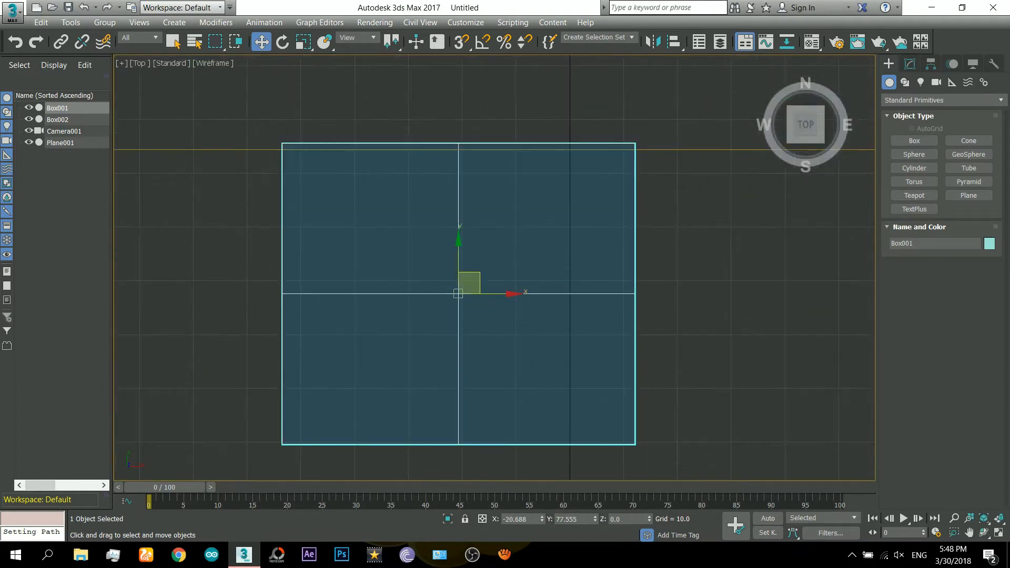
scroll(476, 288, "down", 5)
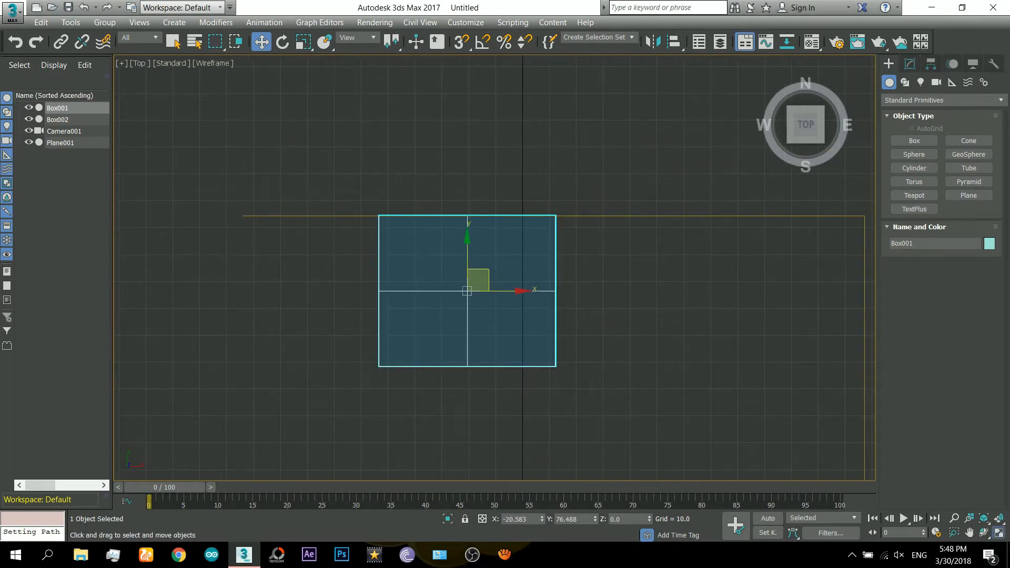
- Show all four viewports, display the lower Camera001 view in wireframe and enlarge it to fill most of the workspace
key("alt+w")
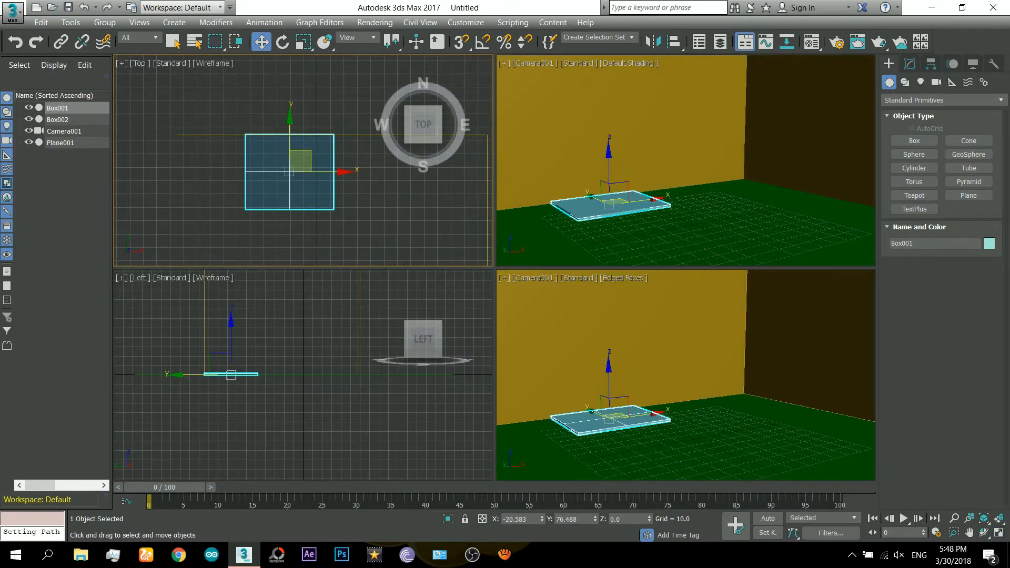
key("F3")
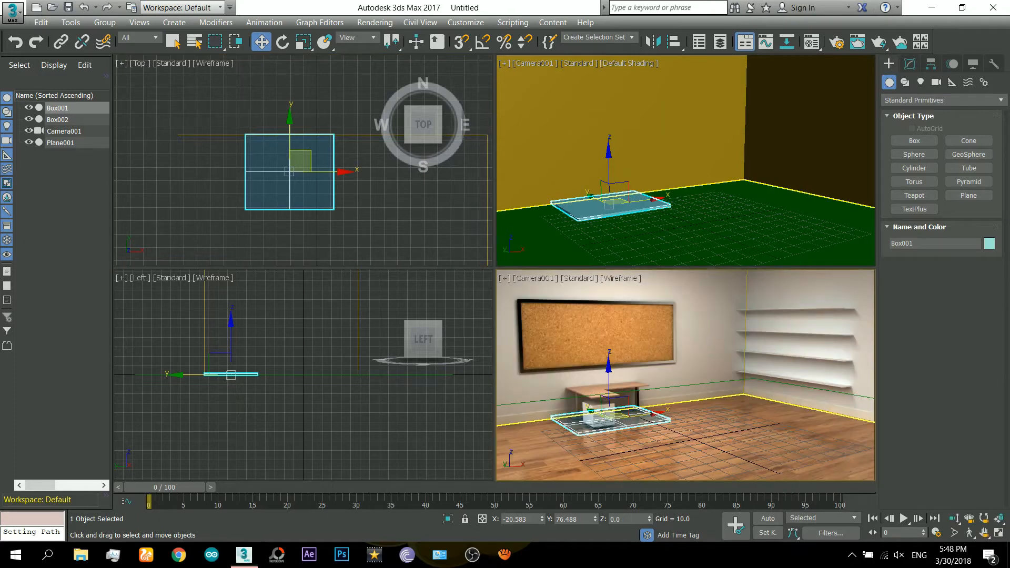
left_click_drag(494, 374, 124, 375)
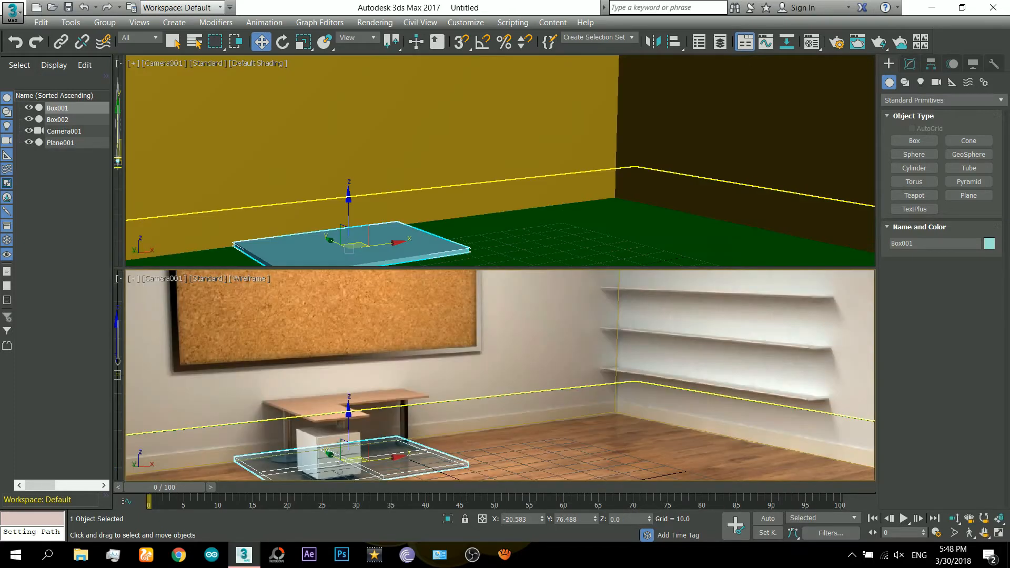
left_click_drag(125, 268, 125, 133)
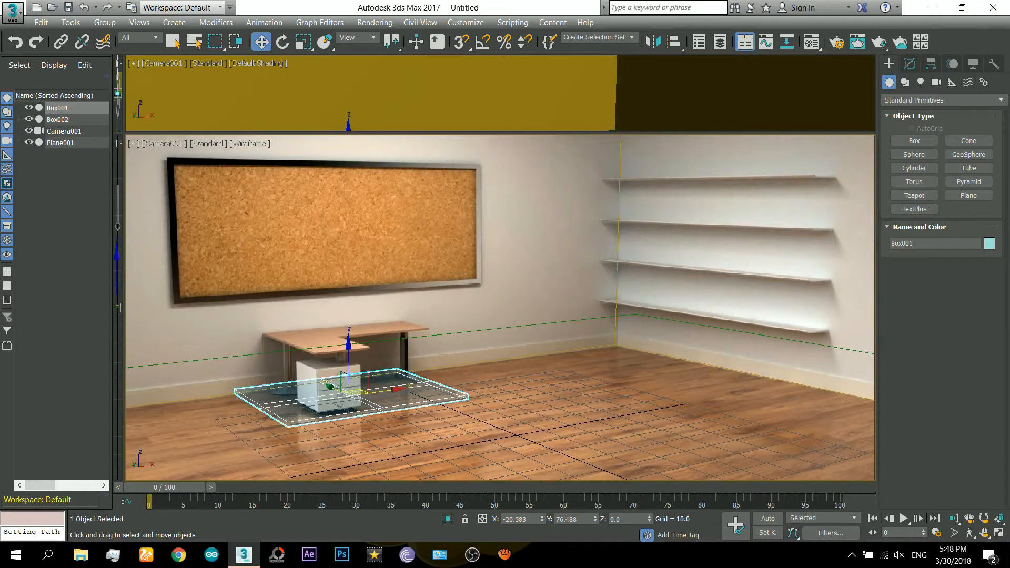
- Switch the small upper viewport to a wireframe Top view and frame the flat box in it
key("t")
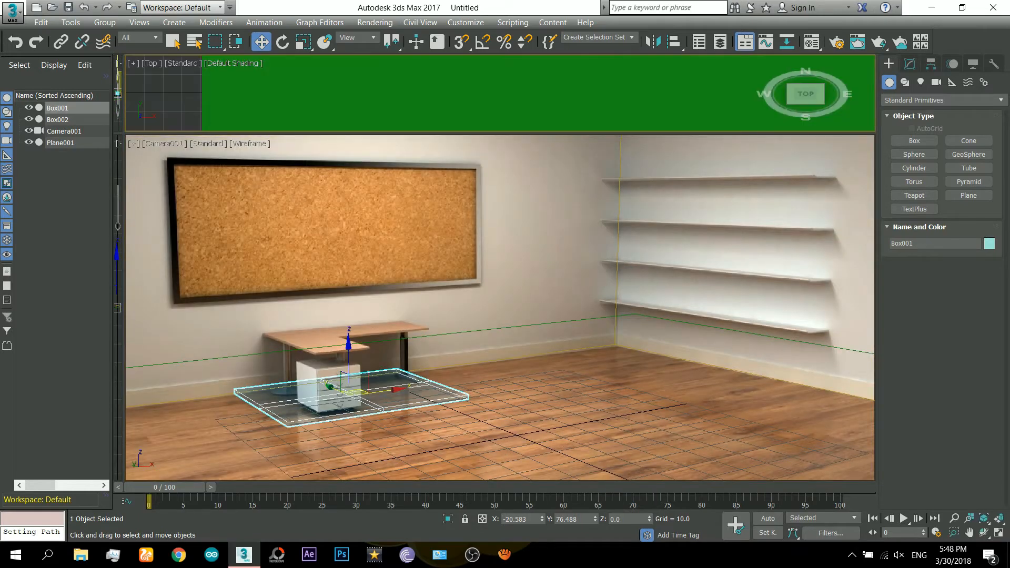
scroll(466, 118, "up", 5)
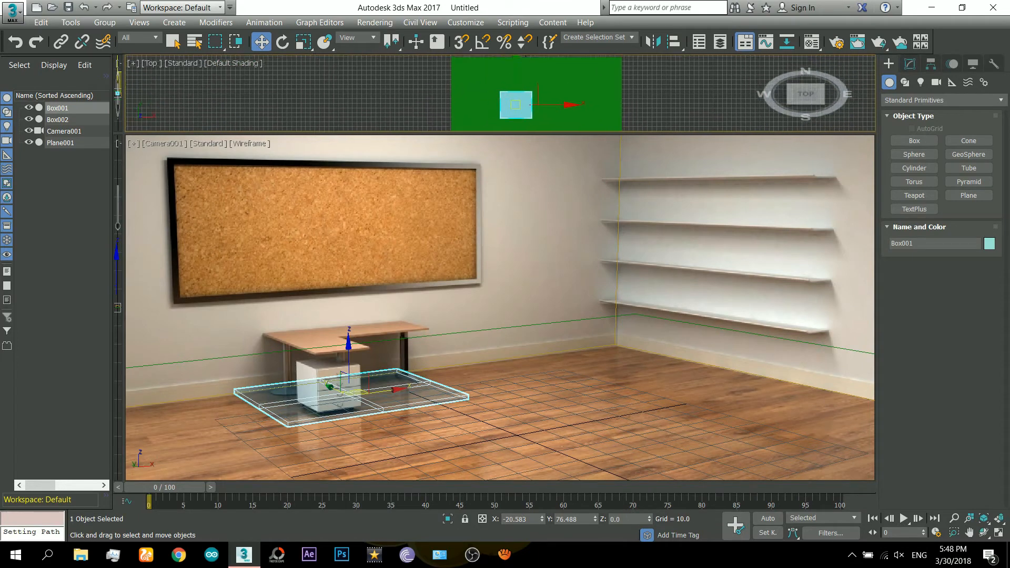
key("F3")
scroll(532, 115, "up", 4)
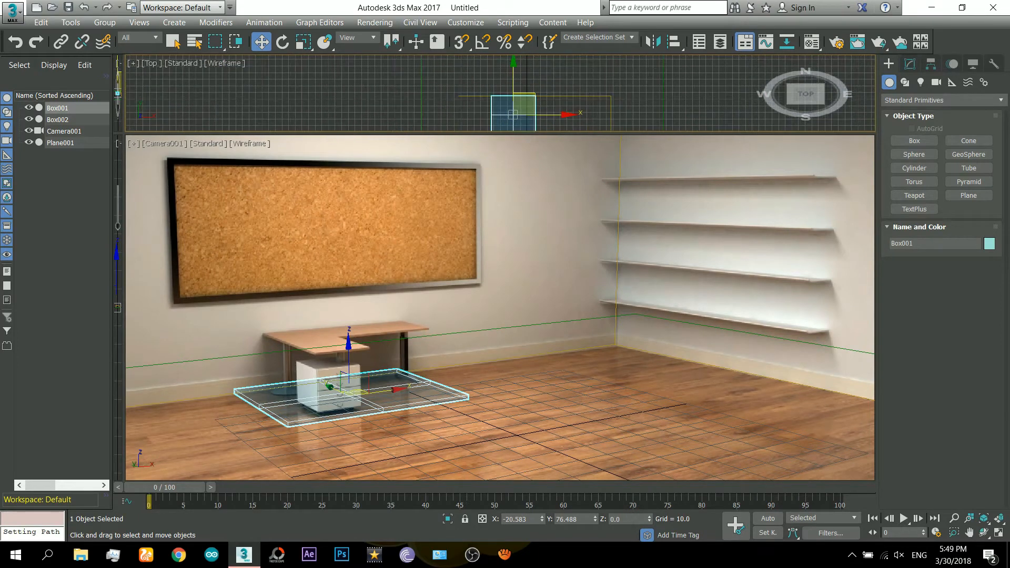
scroll(493, 72, "down", 2)
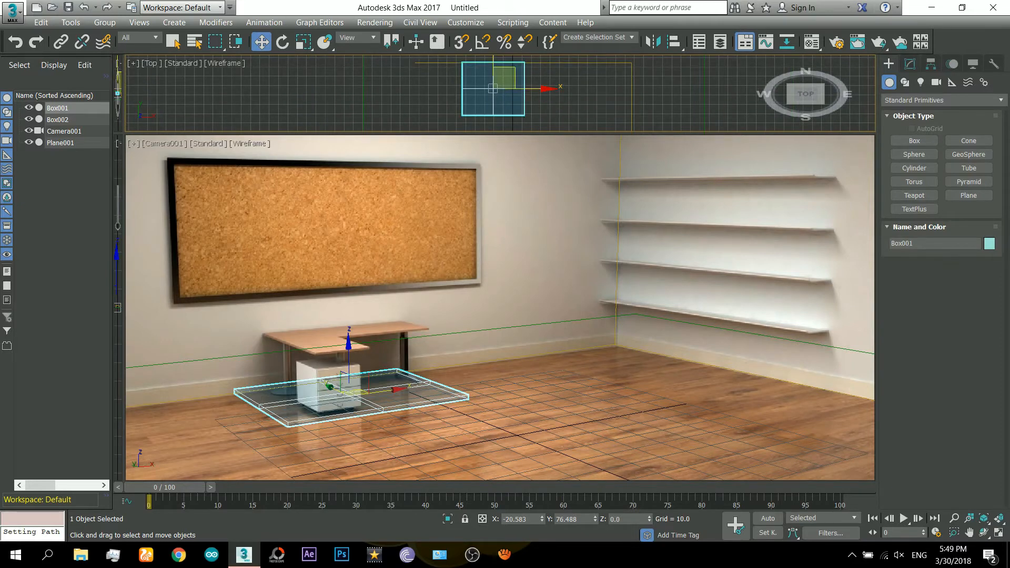
- Raise the flat box to a Z height of about 19.2, level with the photographed desktop
right_click(461, 130)
key("Escape")
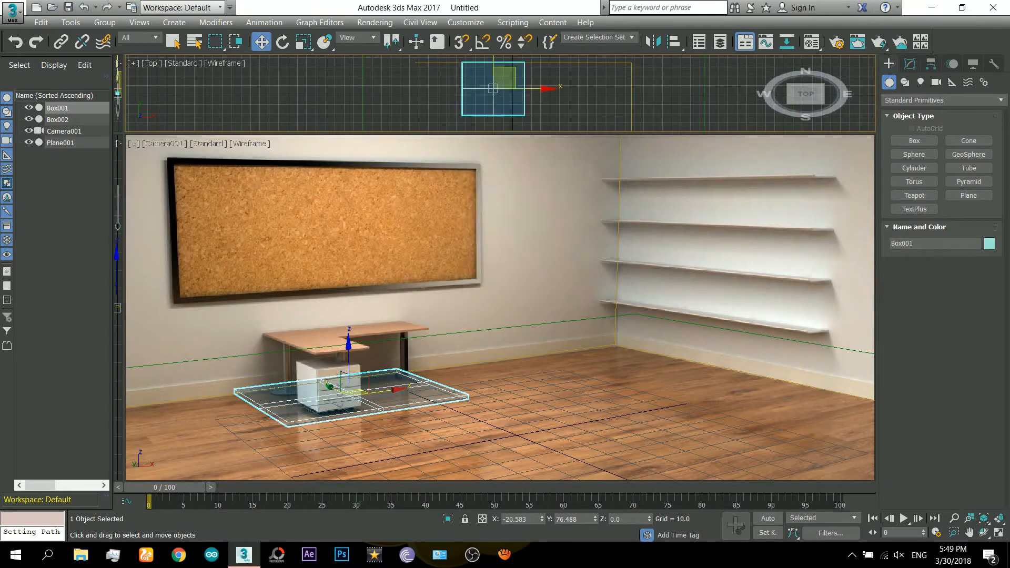
right_click(461, 210)
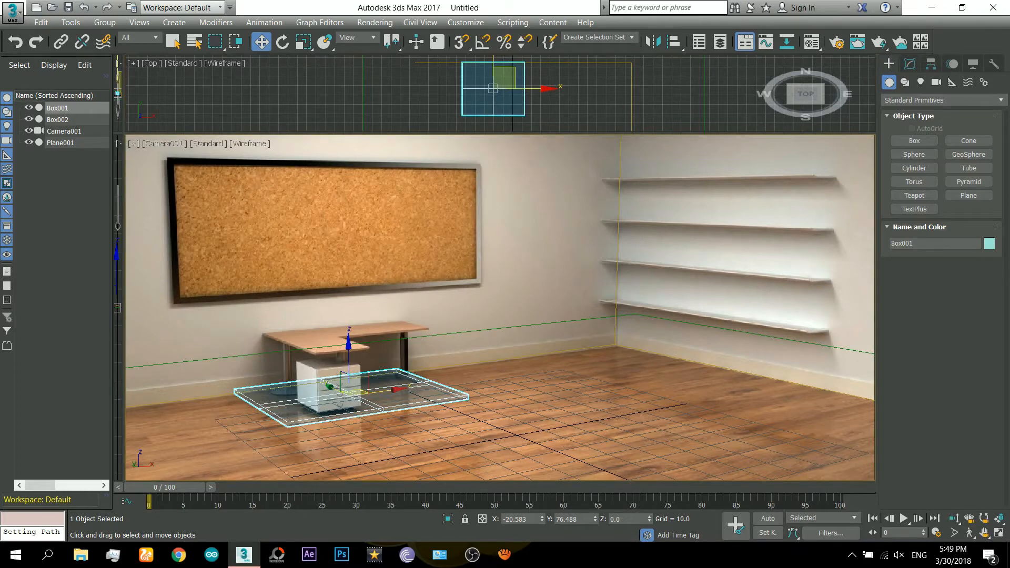
left_click_drag(649, 521, 650, 513)
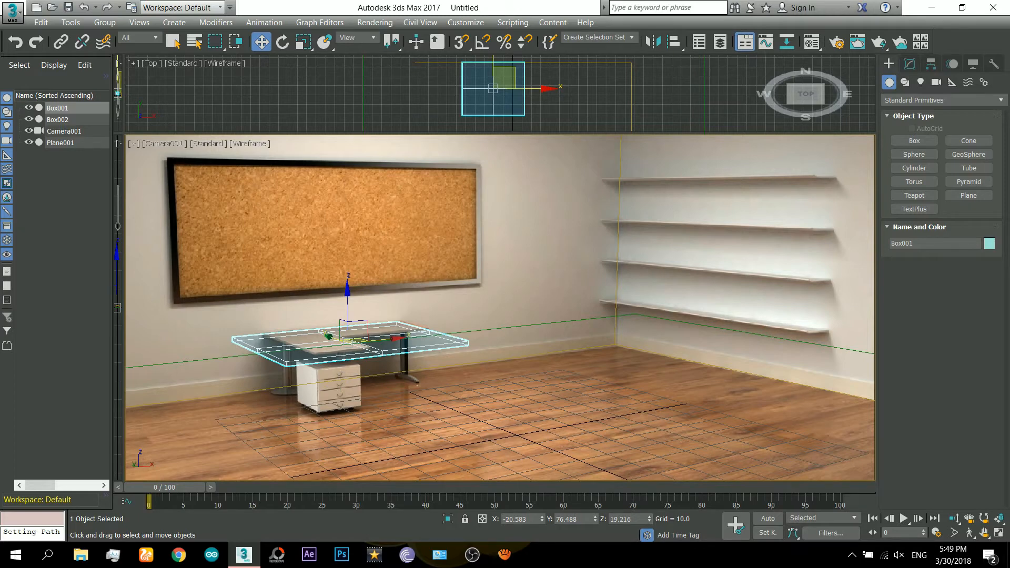
- Move the flat box along X to about -8.8 so its outer corner meets the photographed desktop's corner
right_click(504, 78)
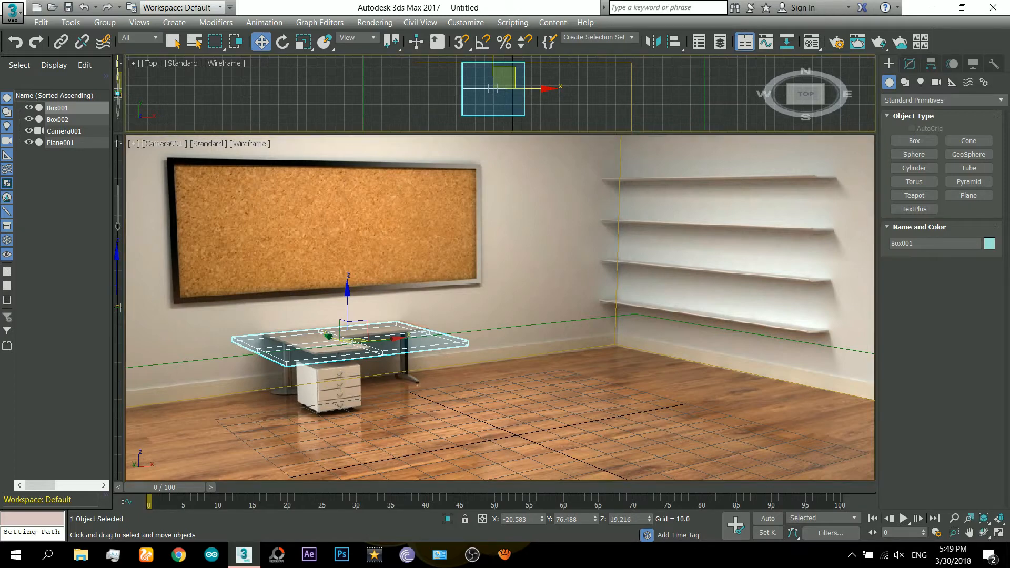
mouse_move(530, 88)
left_mouse_down()
mouse_move(550, 88)
mouse_move(541, 89)
left_mouse_up()
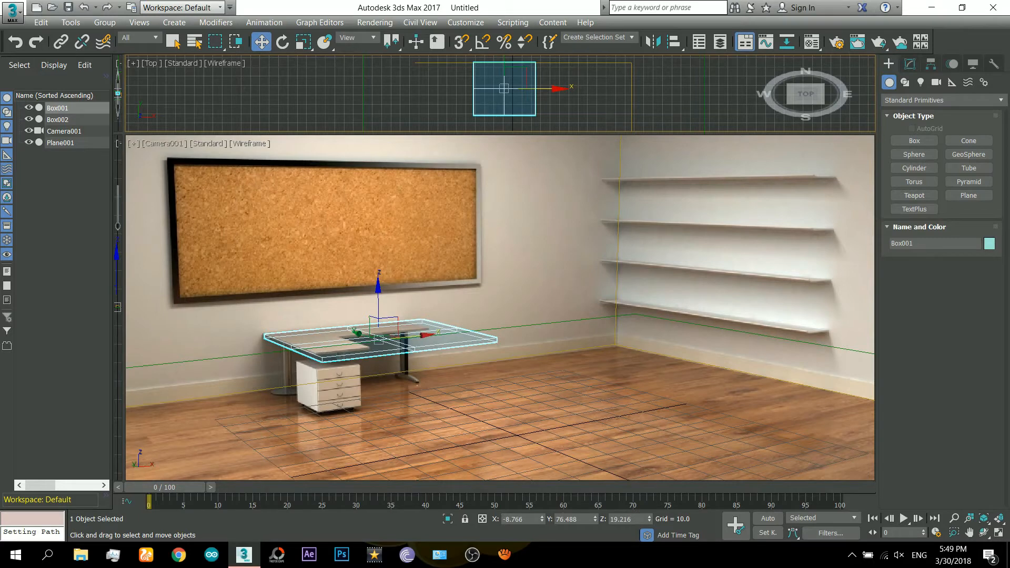
scroll(473, 123, "up", 4)
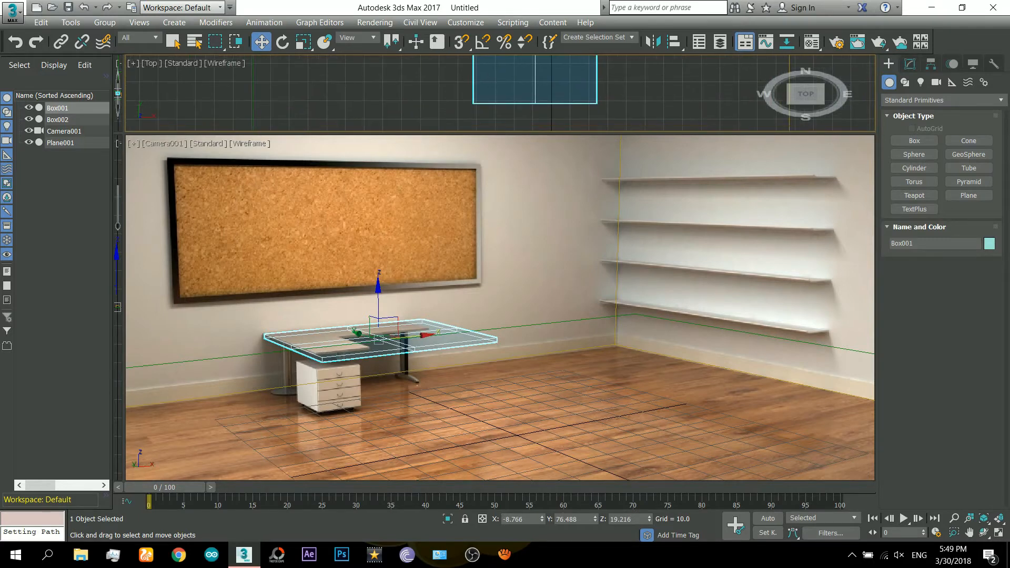
key("ctrl+r")
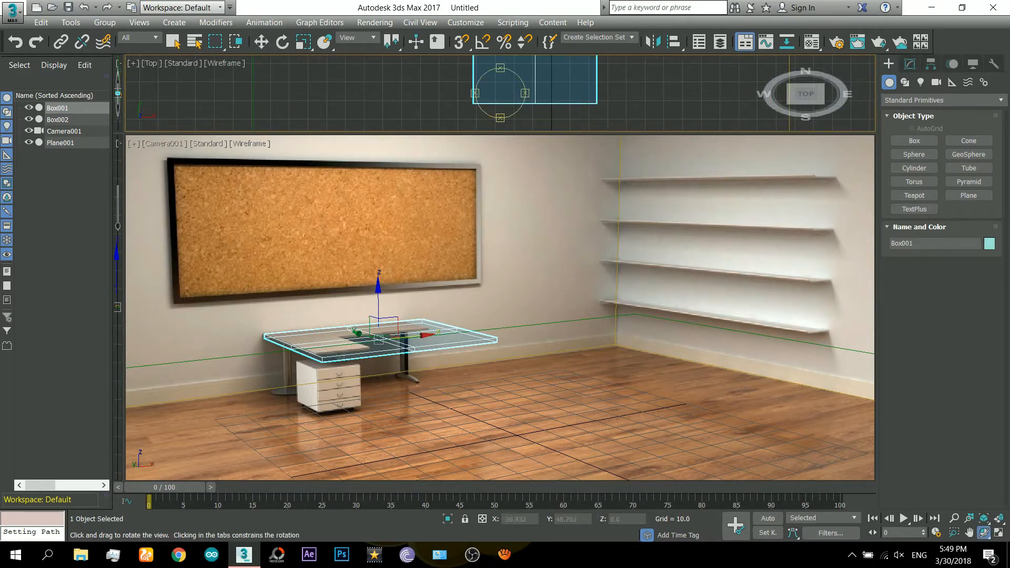
- Thin the flat box to the photographed desktop's thickness by scaling it down along Z
mouse_move(503, 83)
left_mouse_down()
mouse_move(525, 60)
mouse_move(508, 83)
mouse_move(514, 74)
left_mouse_up()
middle_click_drag(513, 74, 489, 123)
scroll(500, 93, "down", 5)
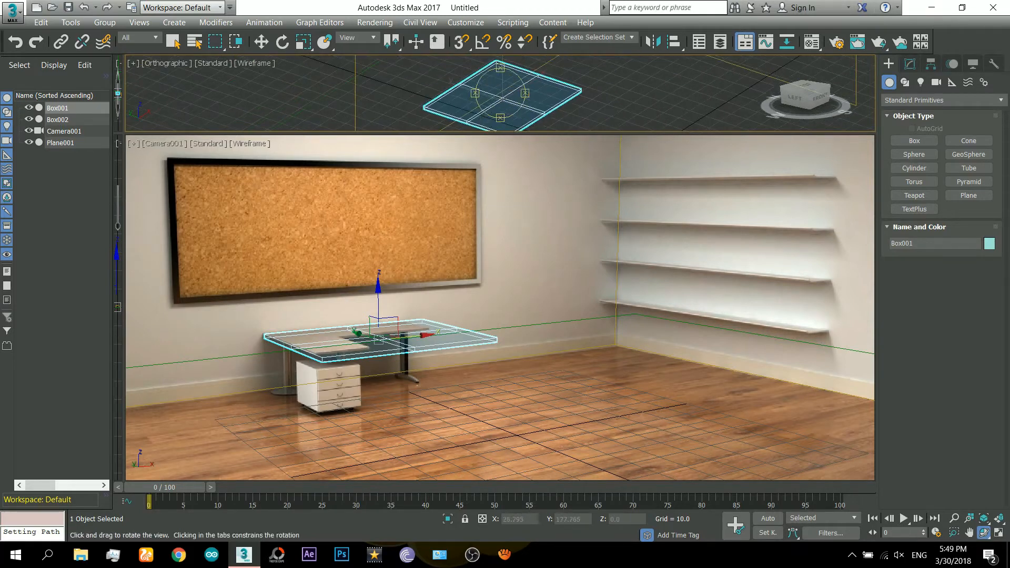
key("Escape")
scroll(500, 93, "up", 2)
middle_click_drag(502, 90, 504, 105)
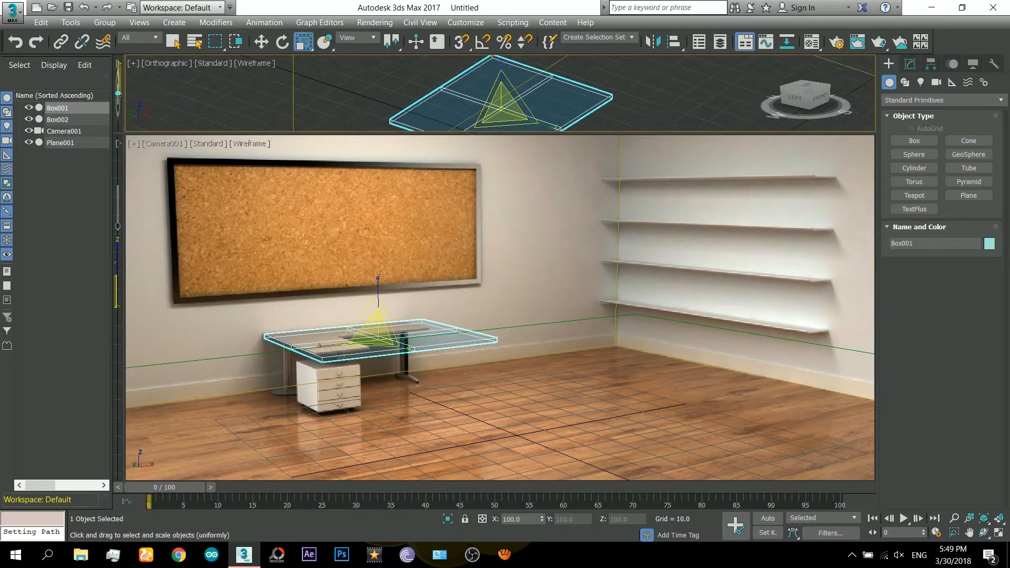
left_click_drag(505, 73, 505, 96)
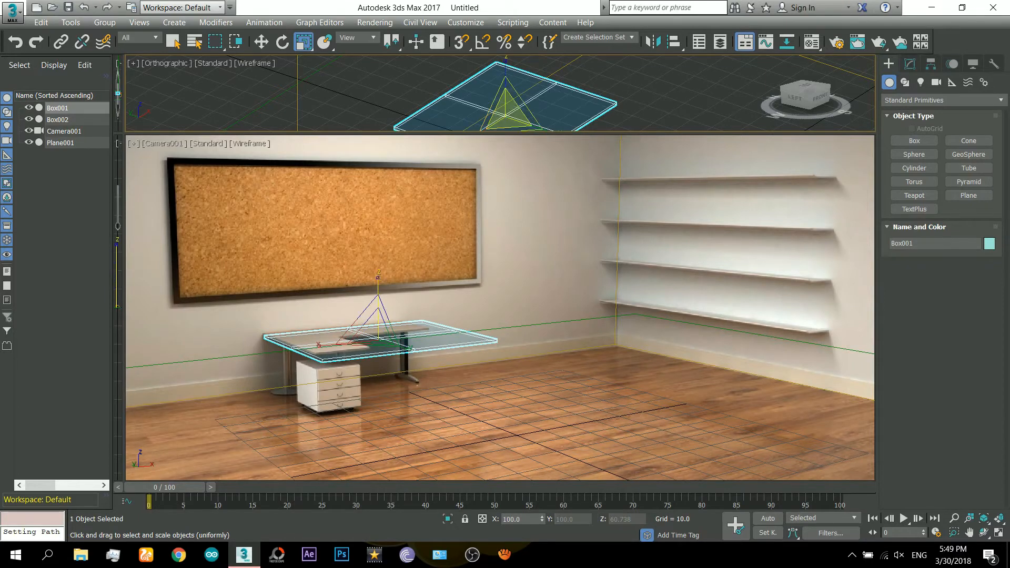
- Raise the flat box to a Z height of about 20.2 to line up with the photographed desktop
right_click(502, 129)
left_click(521, 144)
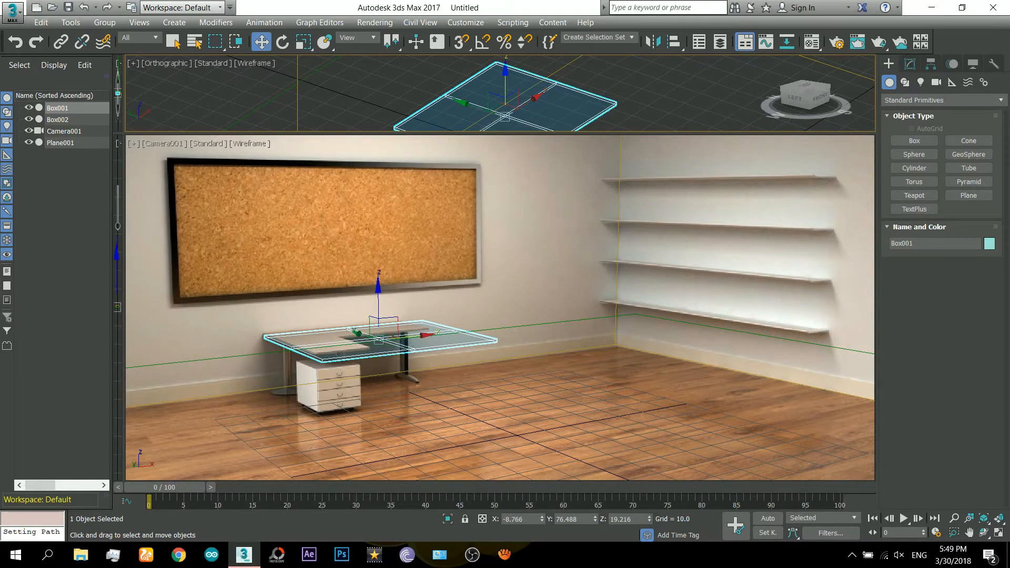
left_click_drag(505, 84, 505, 82)
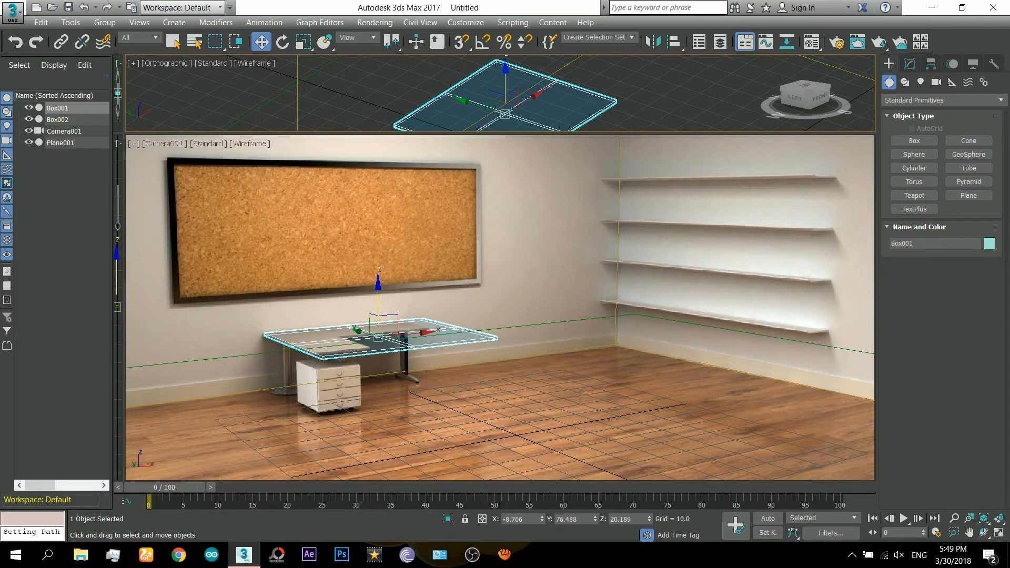
key("F3")
key("F3")
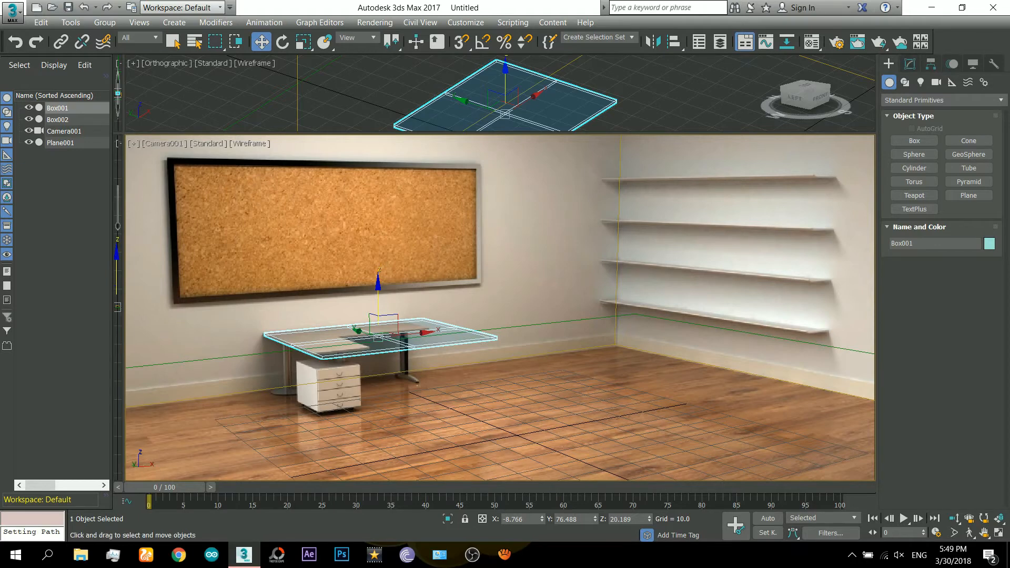
- Select the six vertices along the flat box's front edge and move them along Y to about 54.8
middle_click_drag(505, 105, 506, 70)
left_click(909, 64)
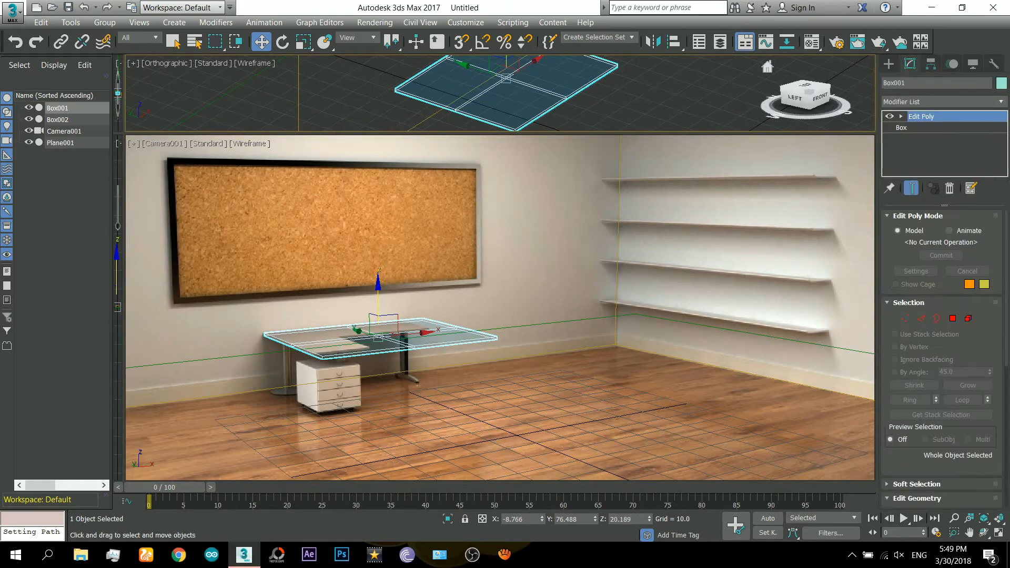
key("1")
scroll(516, 89, "down", 2)
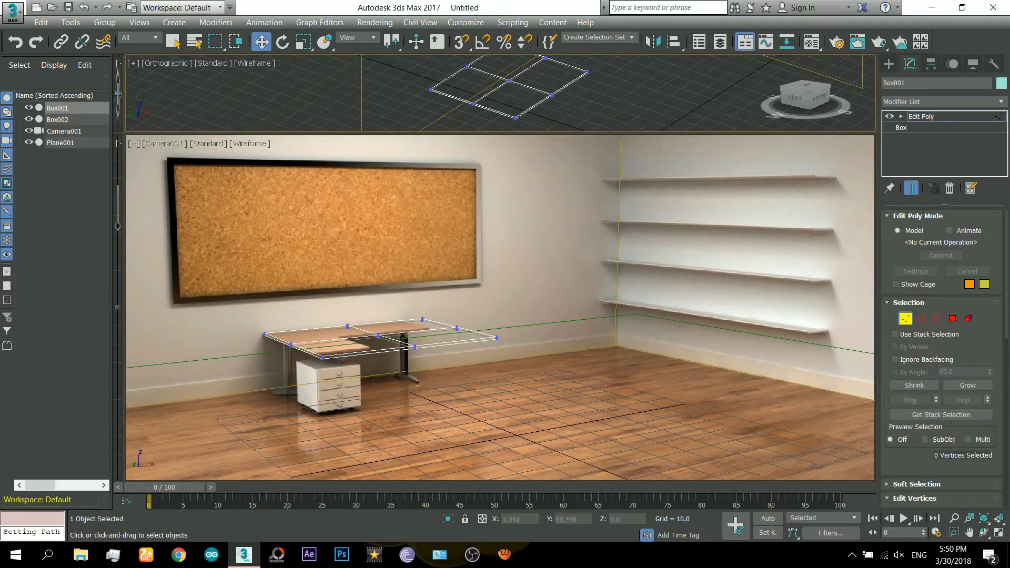
left_click_drag(506, 109, 525, 126)
left_click_drag(542, 87, 561, 104, "ctrl")
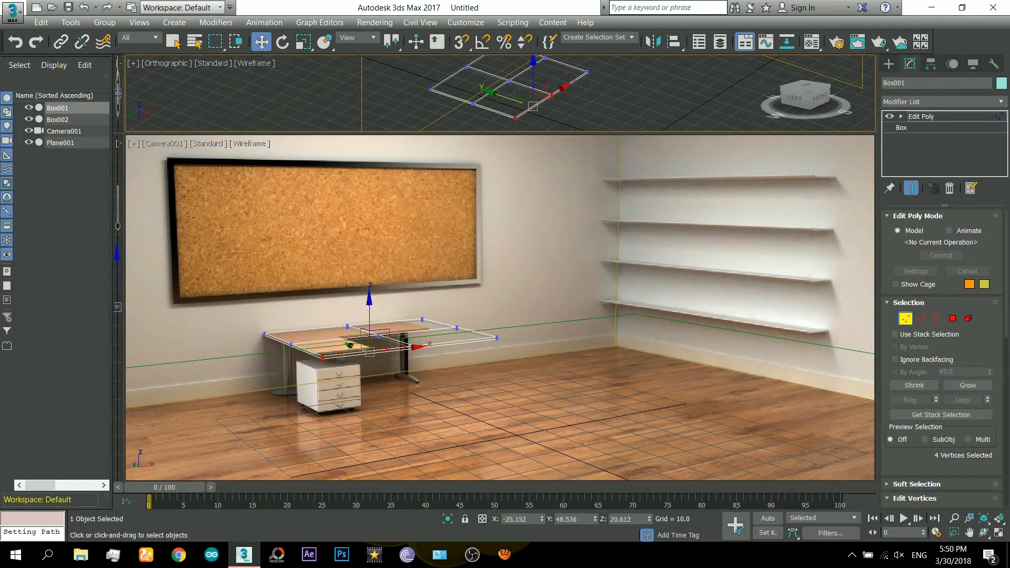
left_click_drag(578, 63, 598, 81, "ctrl")
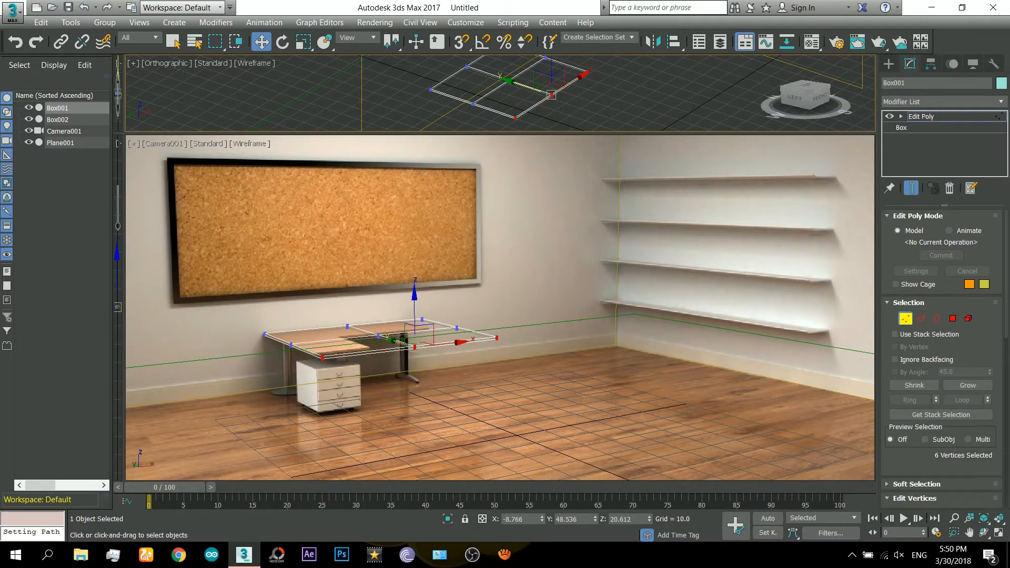
mouse_move(524, 86)
left_mouse_down()
mouse_move(514, 82)
mouse_move(542, 91)
left_mouse_up()
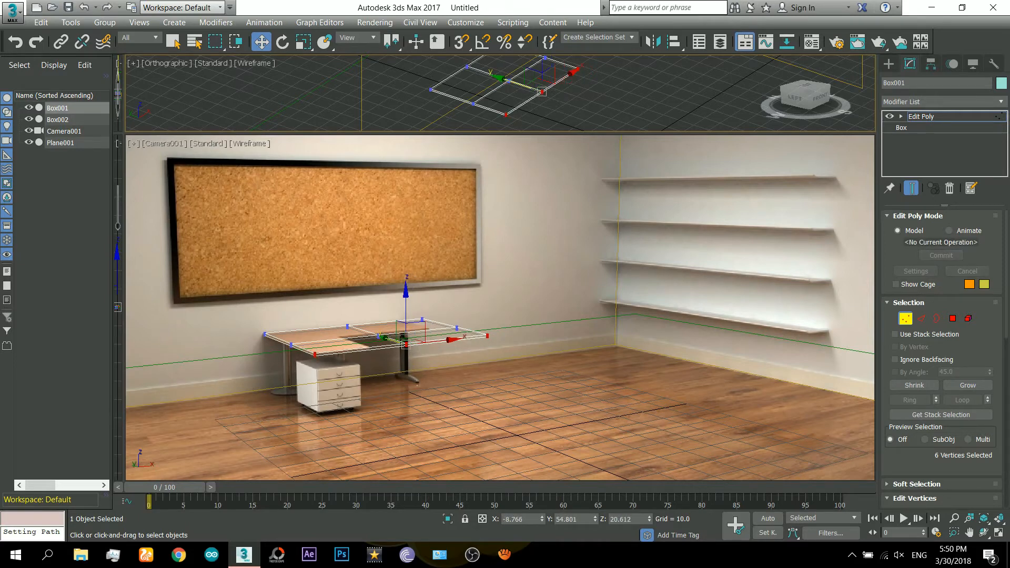
- Move the flat box's middle crosswise vertex row to X about -22.1 and the end row over the black desk leg to X about 14.5
middle_click_drag(542, 92, 508, 103)
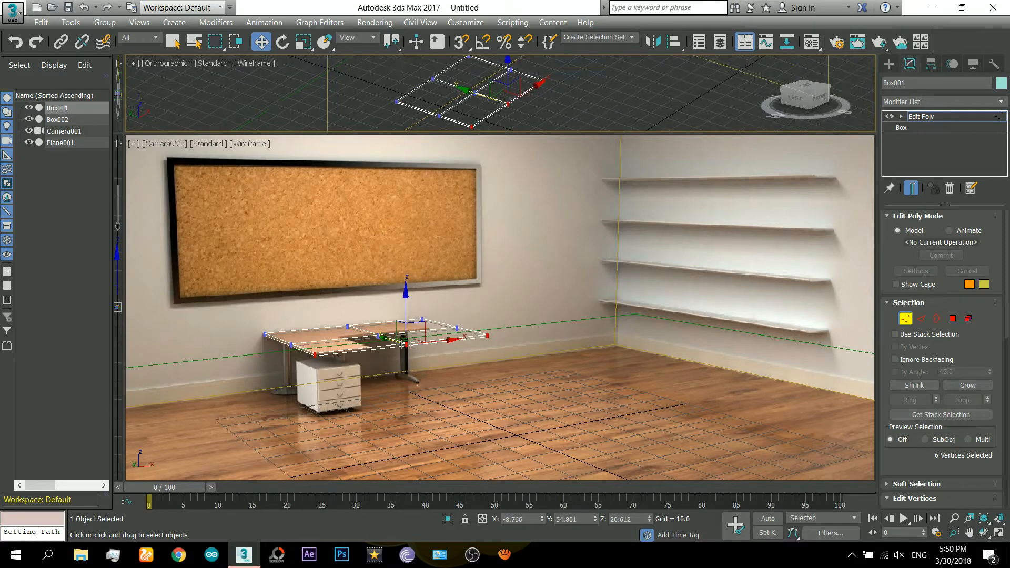
left_click_drag(508, 104, 462, 99)
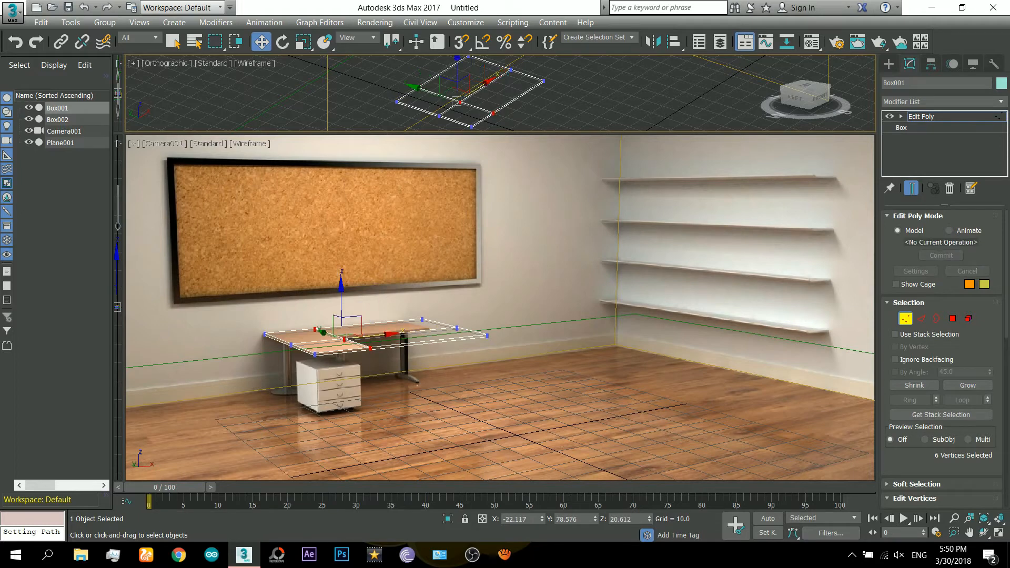
middle_click_drag(457, 101, 436, 114)
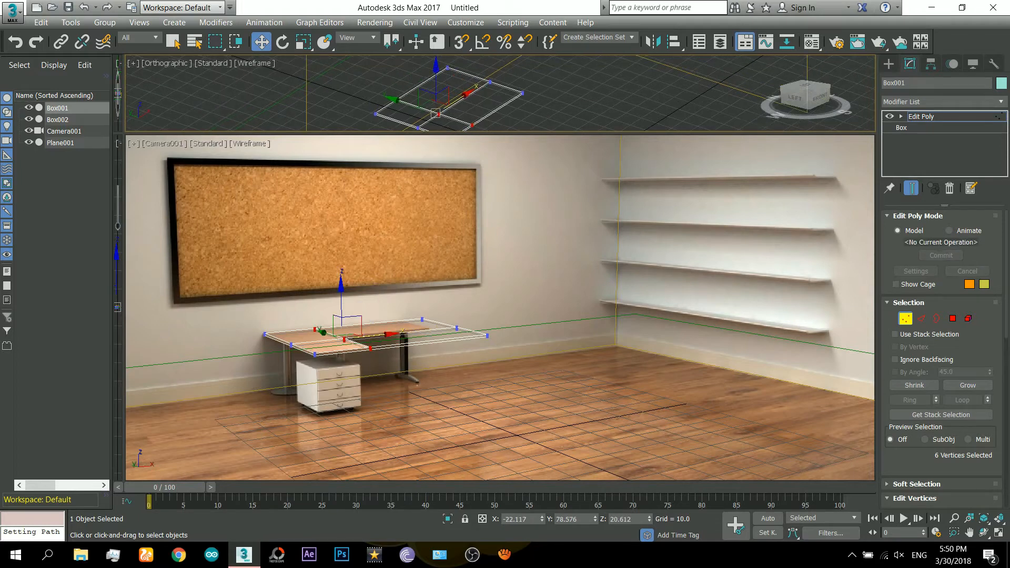
left_click_drag(441, 62, 477, 86)
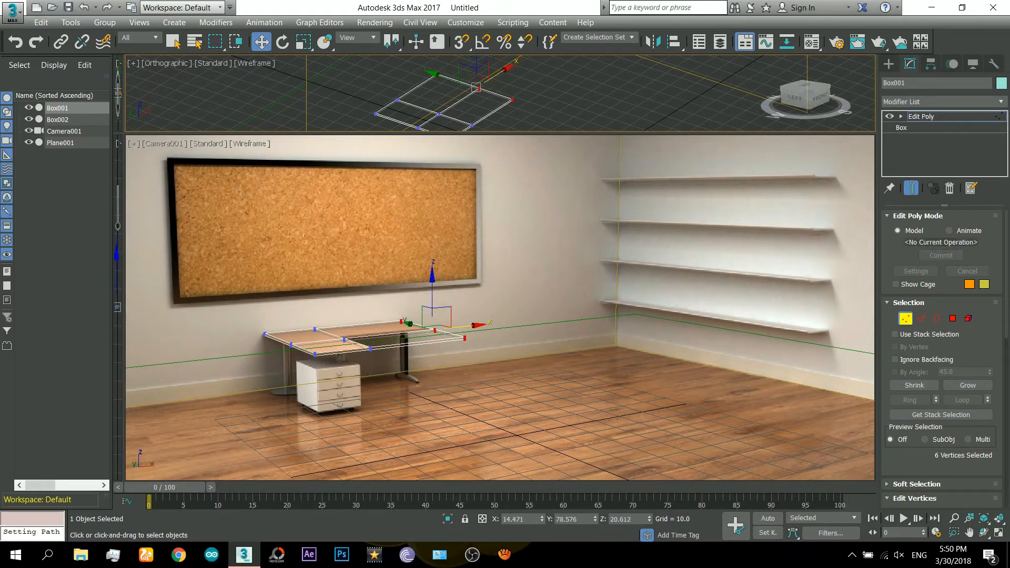
left_click(737, 89)
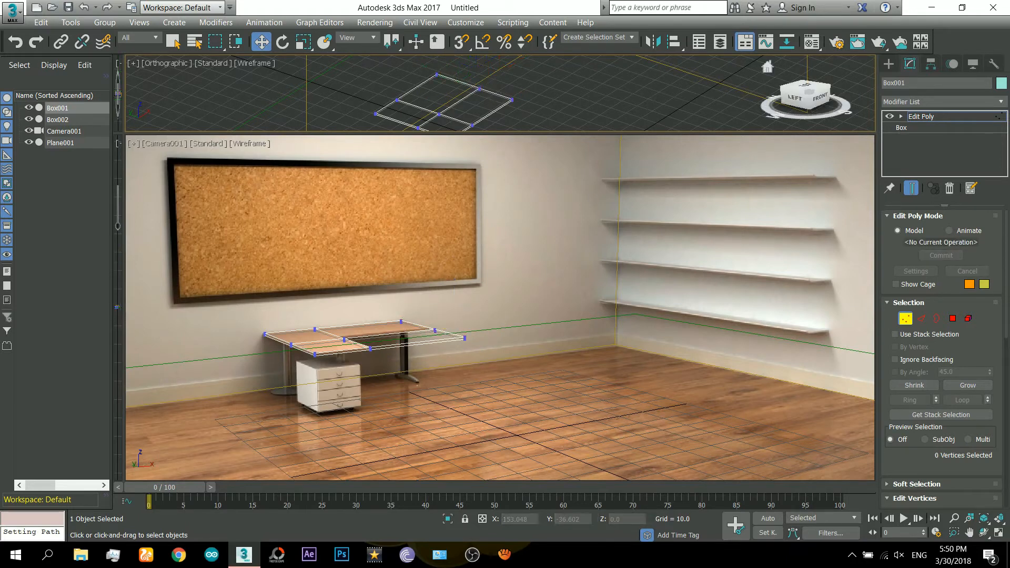
- Show the small viewport from the top and move the flat box's middle lengthwise vertex row along Y to about 80.5
left_click(807, 86)
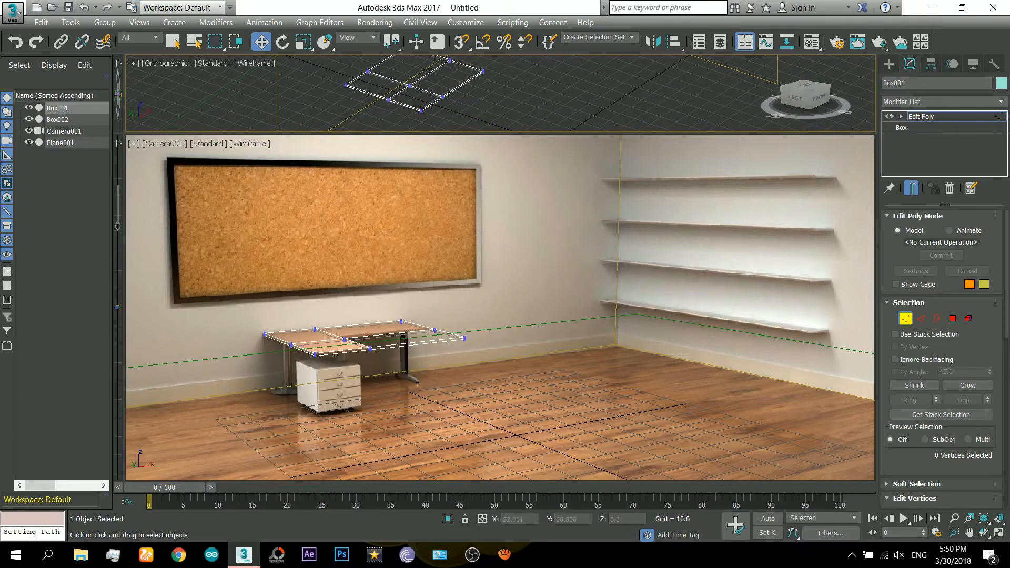
middle_click_drag(553, 87, 559, 95)
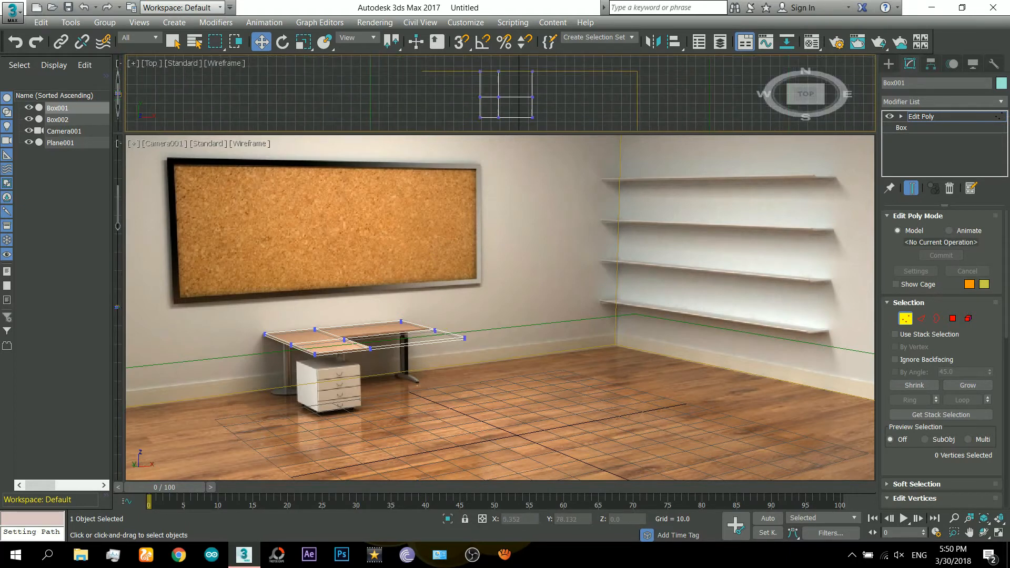
left_click_drag(460, 91, 547, 103)
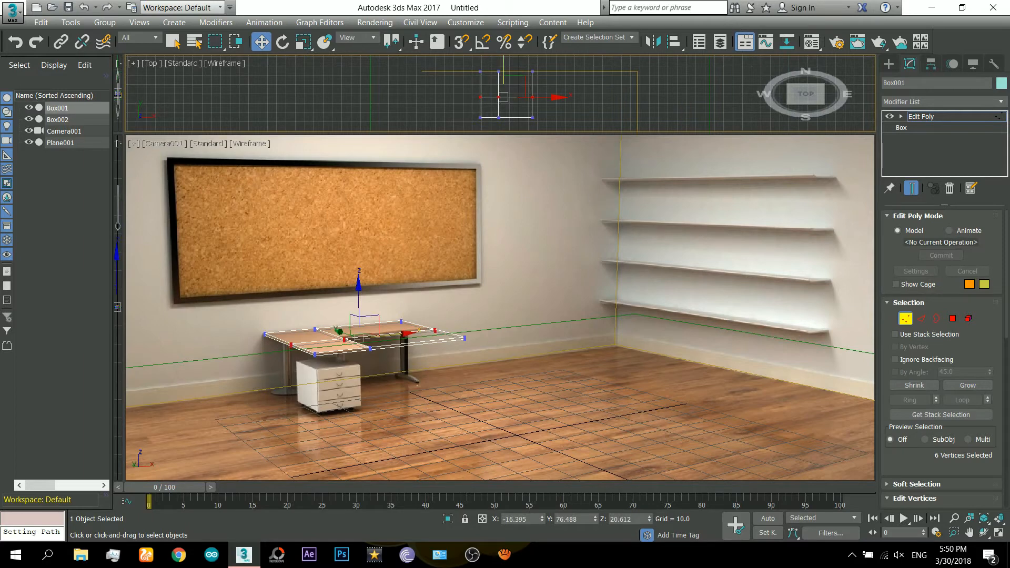
left_click_drag(503, 79, 503, 76)
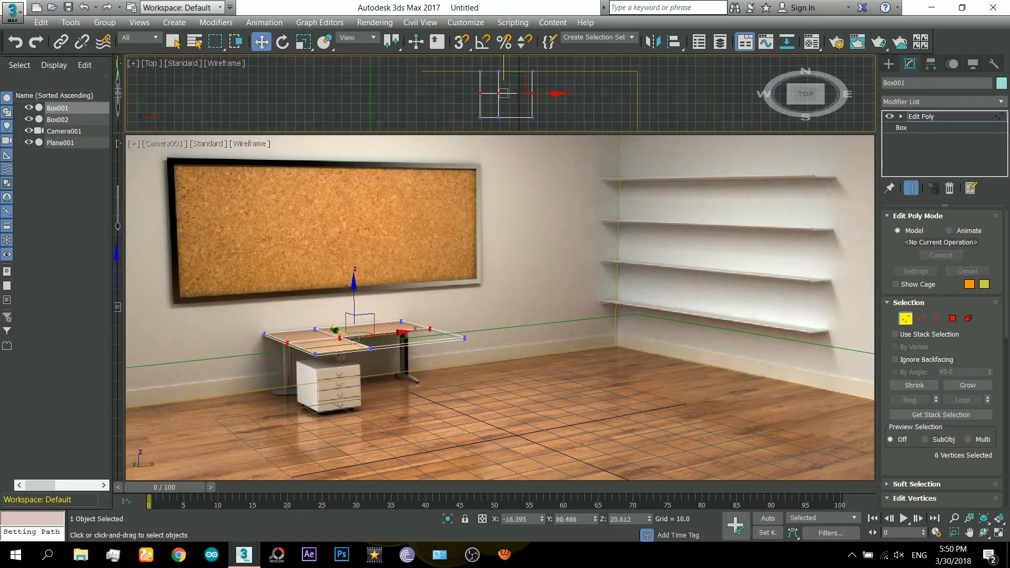
right_click(501, 308)
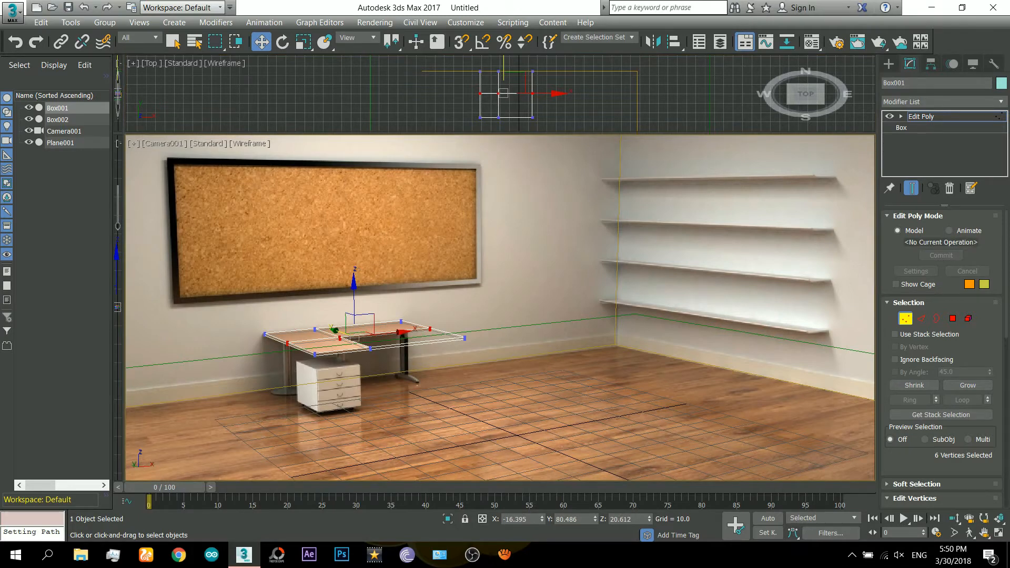
- Delete the front corner vertices on the side away from the drawer cabinet to leave an L-shaped desktop
key("ctrl+d")
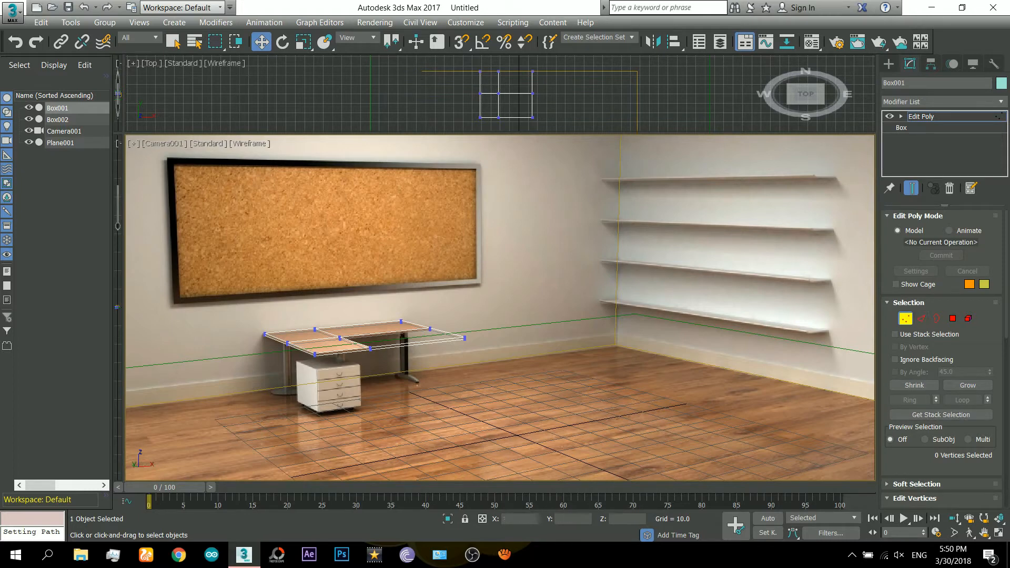
left_click_drag(545, 126, 524, 109)
key("Delete")
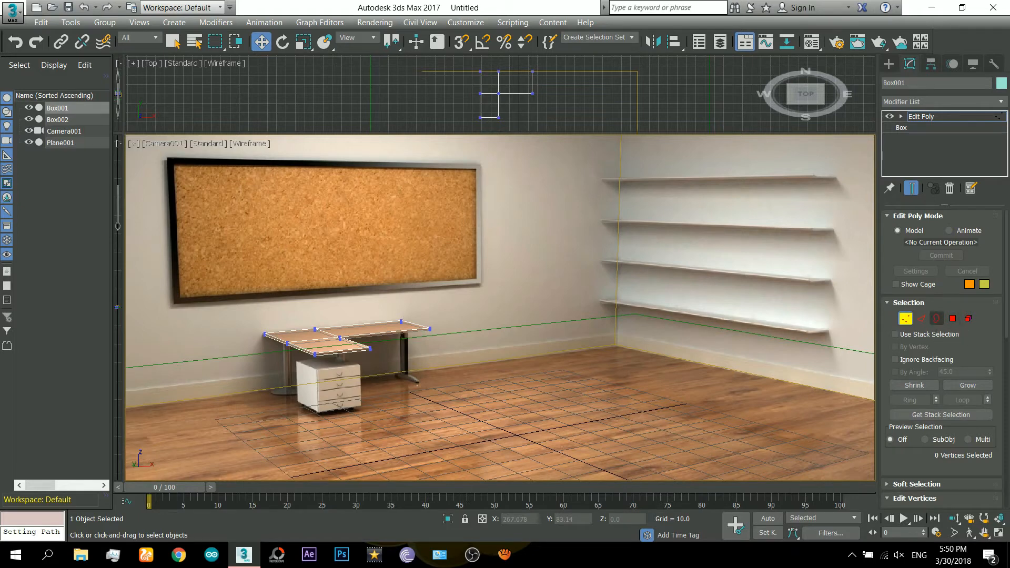
- Cap the open border along the inner edges of the L-shaped desktop
left_click(937, 319)
left_click(498, 105)
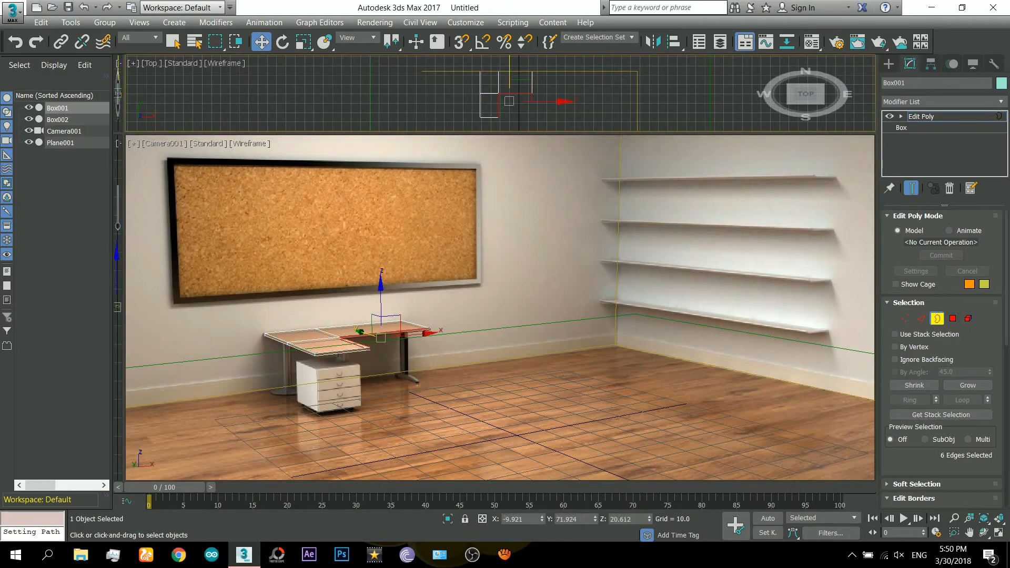
scroll(942, 358, "down", 5)
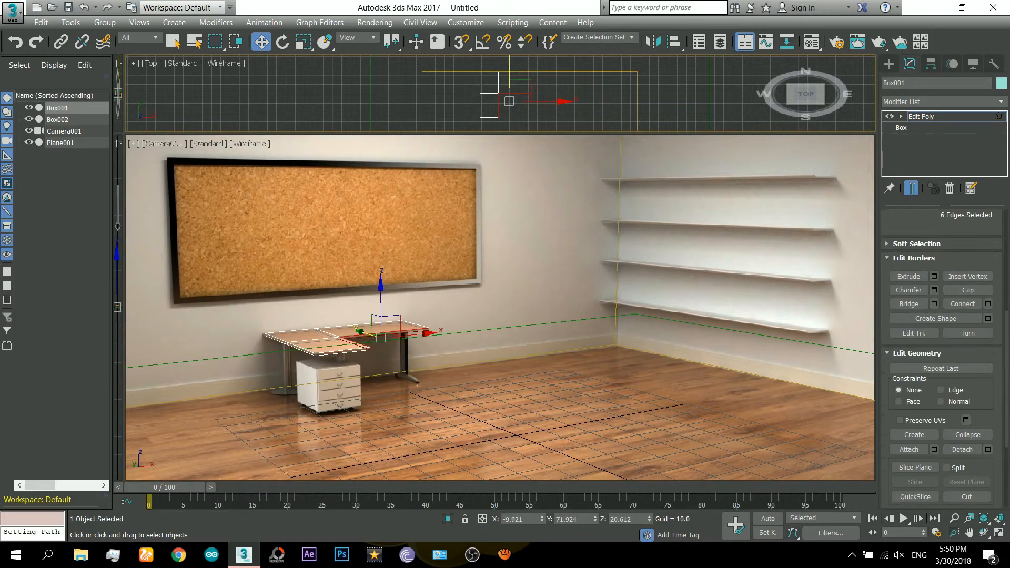
left_click(968, 290)
- Shade the small upper viewport and examine the desktop's inner border and overall L shape from several angles
scroll(518, 97, "up", 3)
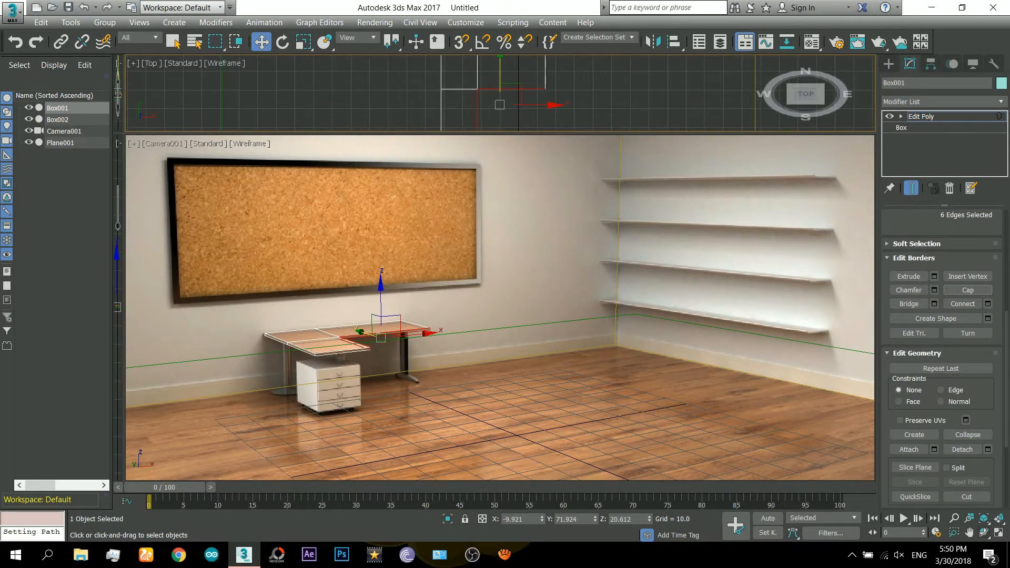
middle_click_drag(552, 114, 542, 74, "alt")
scroll(519, 98, "up", 2)
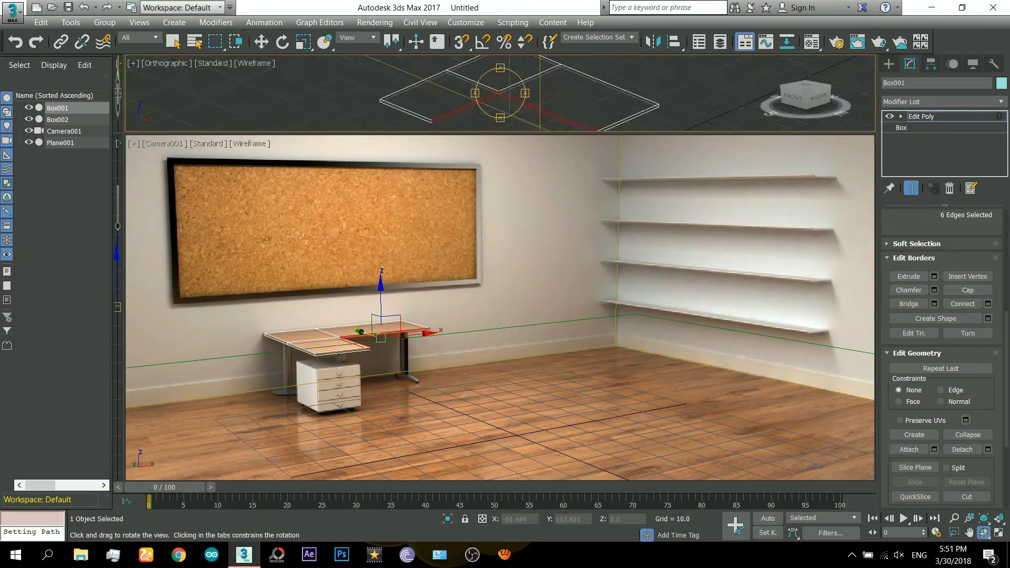
scroll(499, 93, "up", 3)
key("F3")
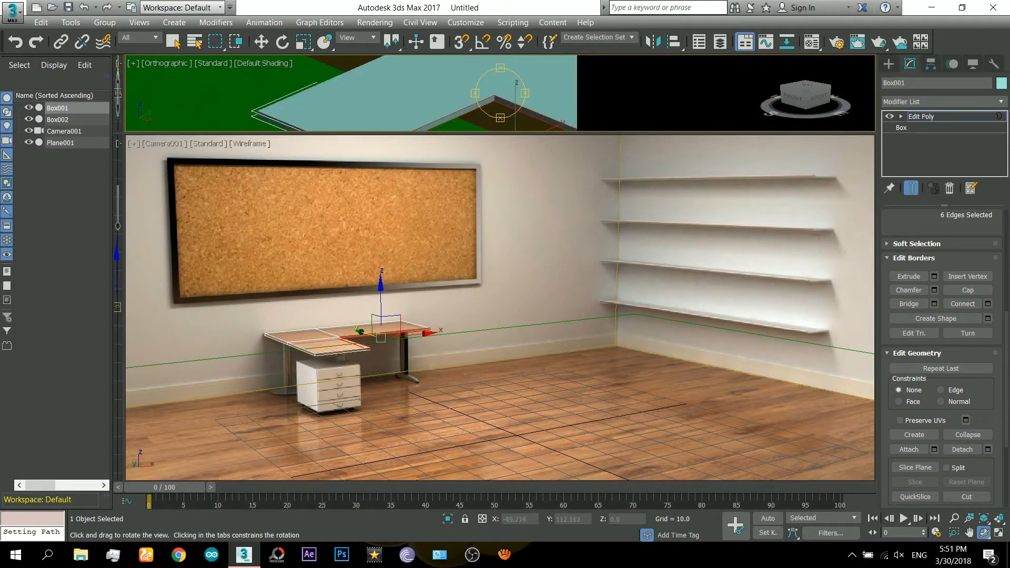
scroll(500, 93, "up", 3)
mouse_move(505, 100)
middle_mouse_down("alt")
mouse_move(518, 93)
mouse_move(510, 101)
middle_mouse_up("alt")
scroll(500, 93, "down", 1)
scroll(500, 93, "down", 8)
left_click_drag(510, 102, 551, 100)
scroll(509, 93, "down", 3)
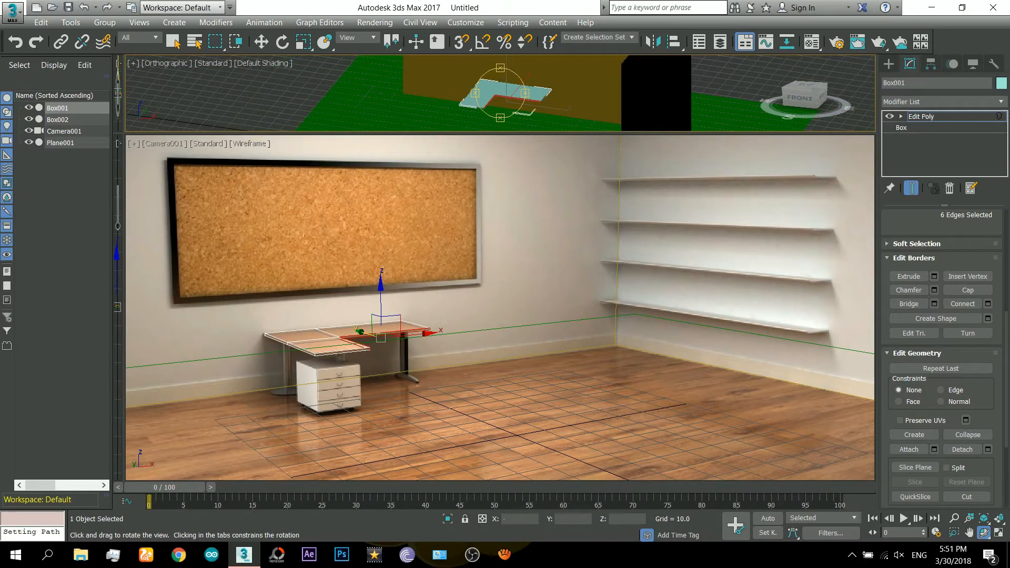
- Maximize the Camera001 view and, with AutoGrid enabled, draw a box over the wall's corkboard, about 49.9 long, 125.4 wide and 0.5 high
left_click(888, 64)
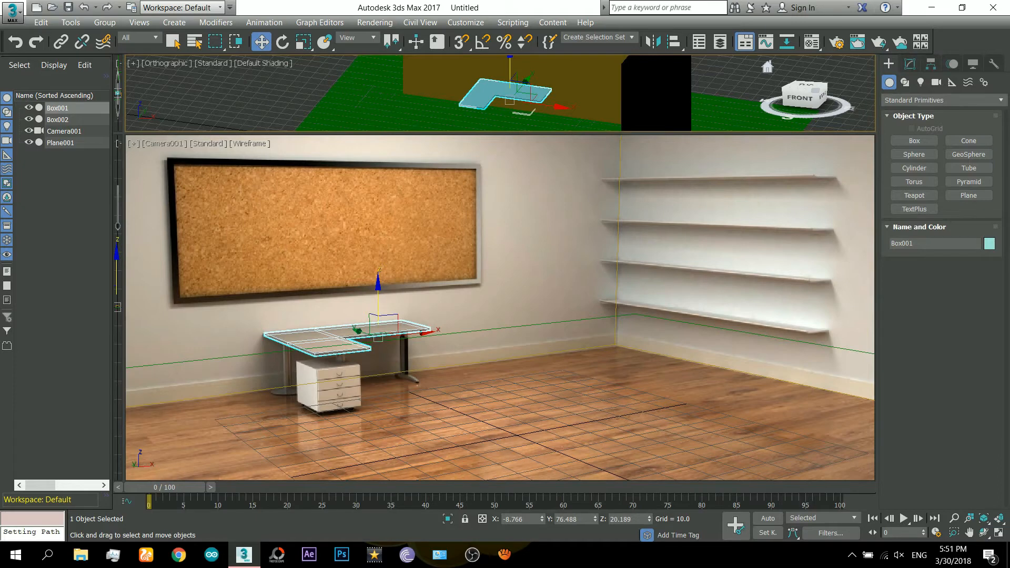
left_click(914, 141)
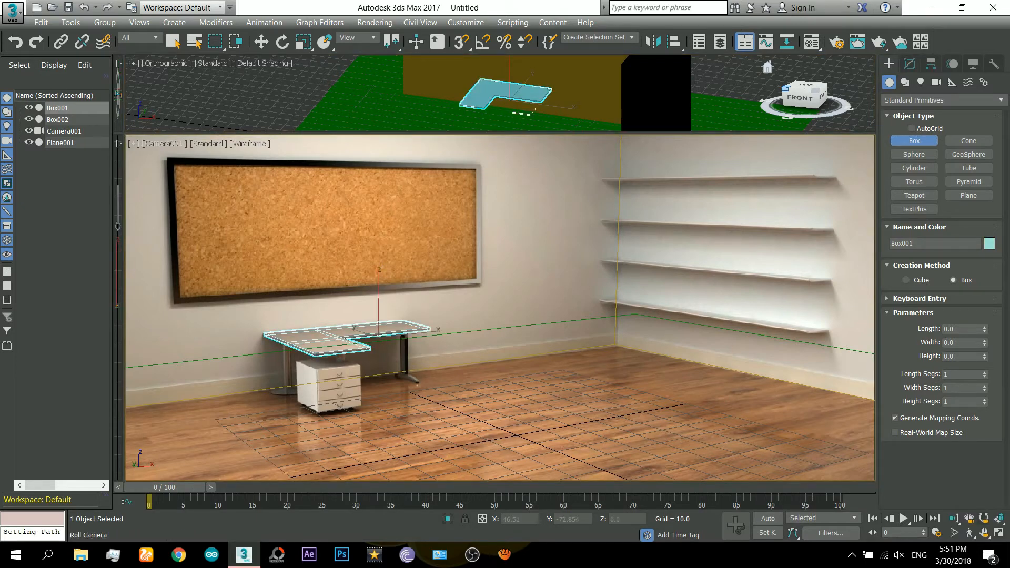
left_click(998, 533)
left_click(999, 533)
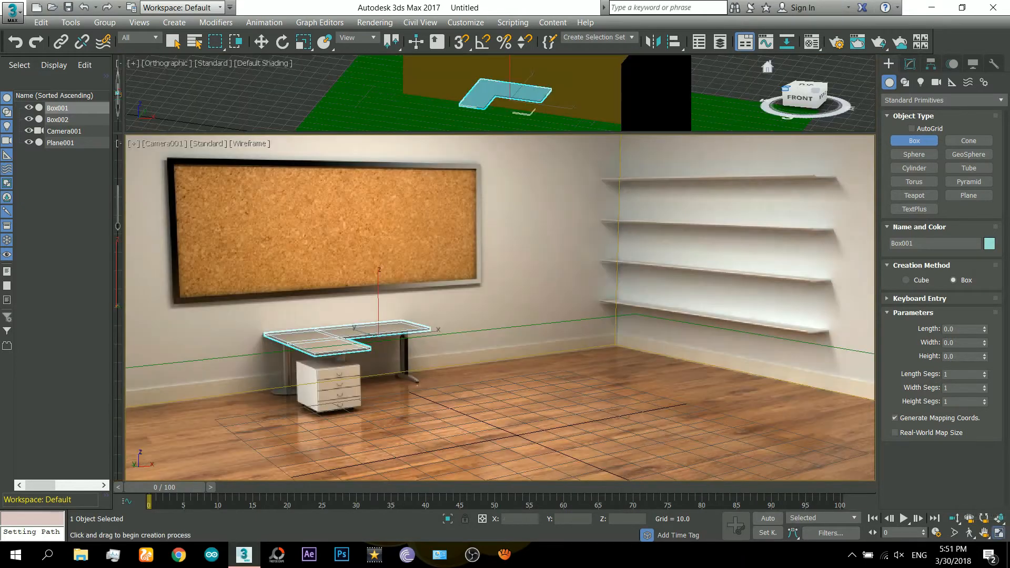
left_click(998, 533)
left_click(912, 128)
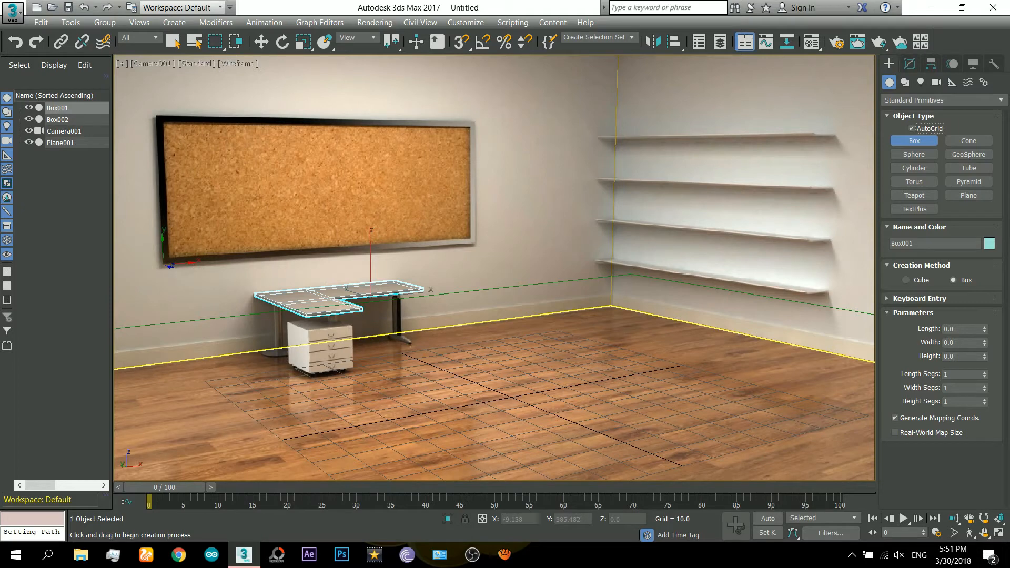
left_click_drag(170, 266, 477, 119)
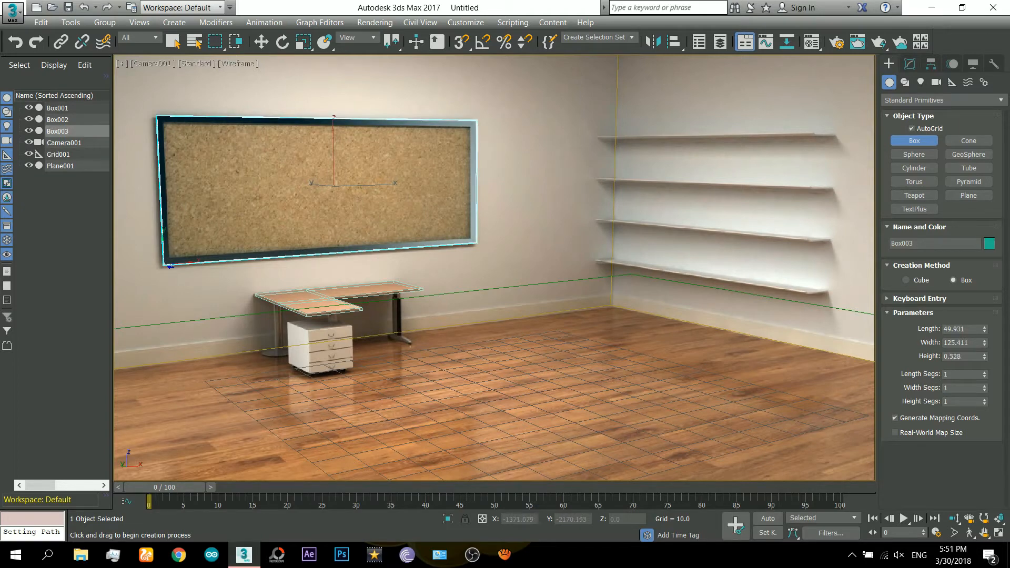
left_click(477, 120)
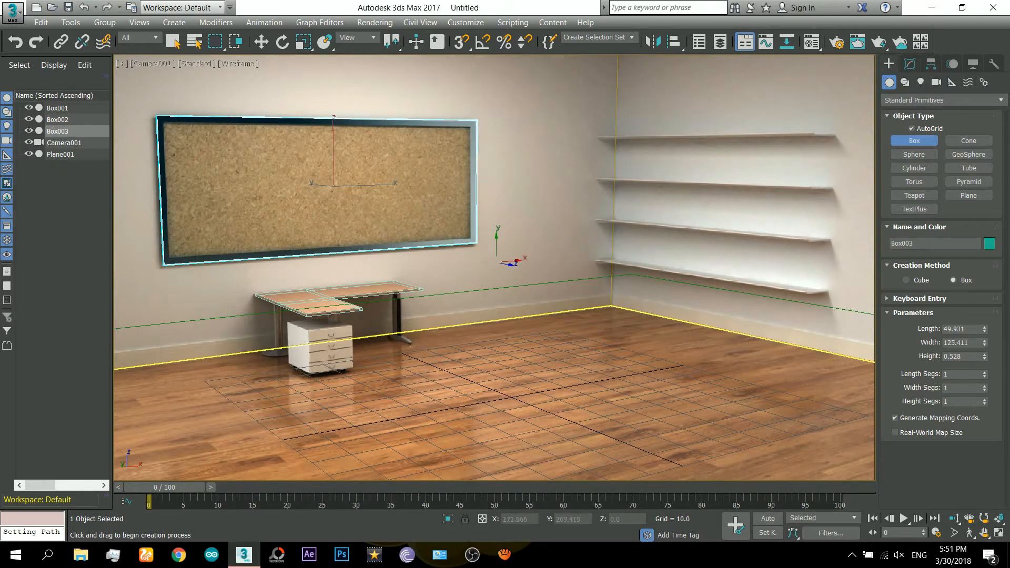
- In the Left view, move the corkboard box slightly out from the wall surface, to a Y position of about 103.9
key("l")
scroll(490, 221, "down", 3)
scroll(417, 186, "up", 7)
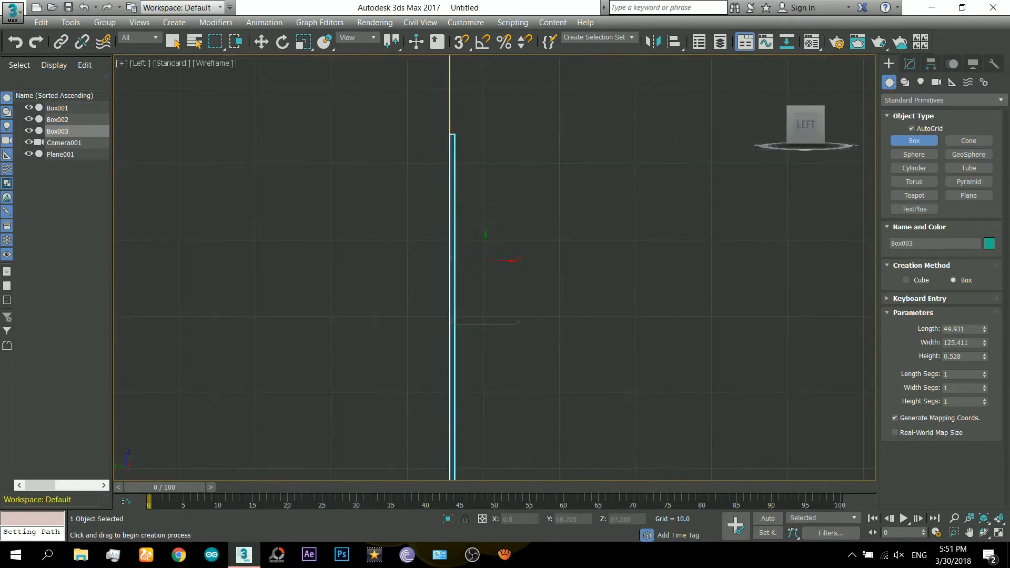
scroll(399, 200, "down", 3)
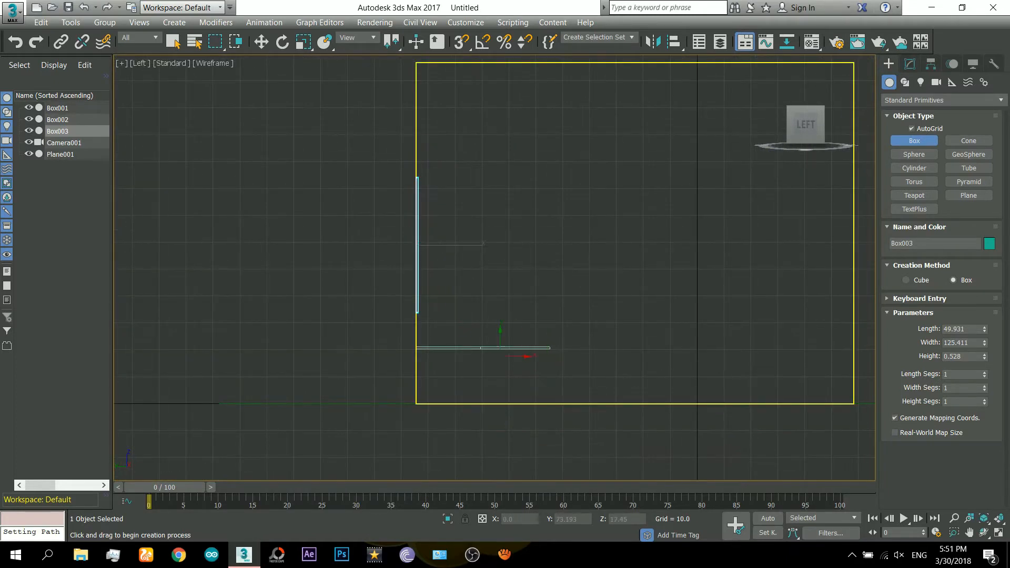
scroll(417, 298, "up", 8)
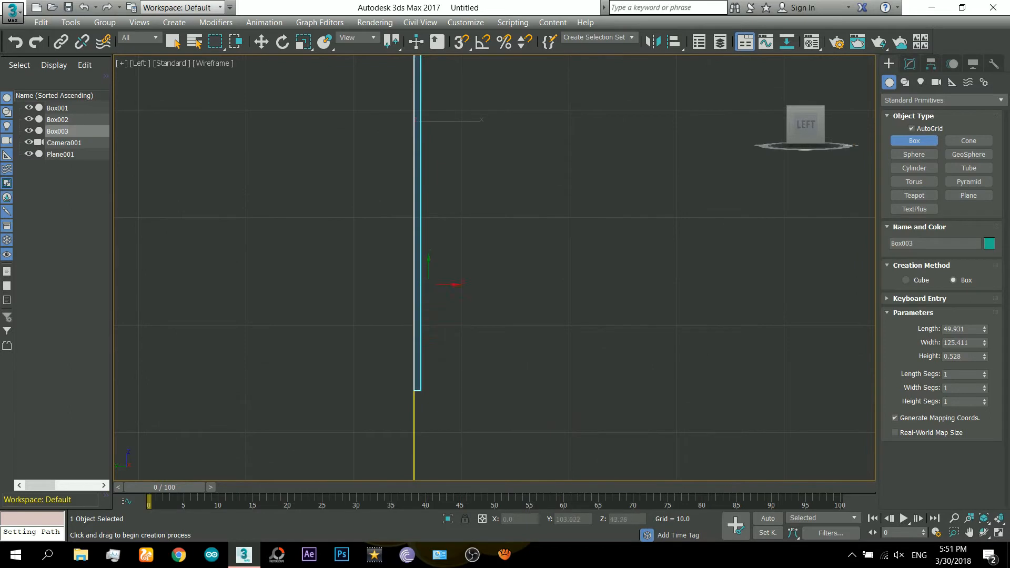
key("w")
left_click_drag(449, 121, 455, 121)
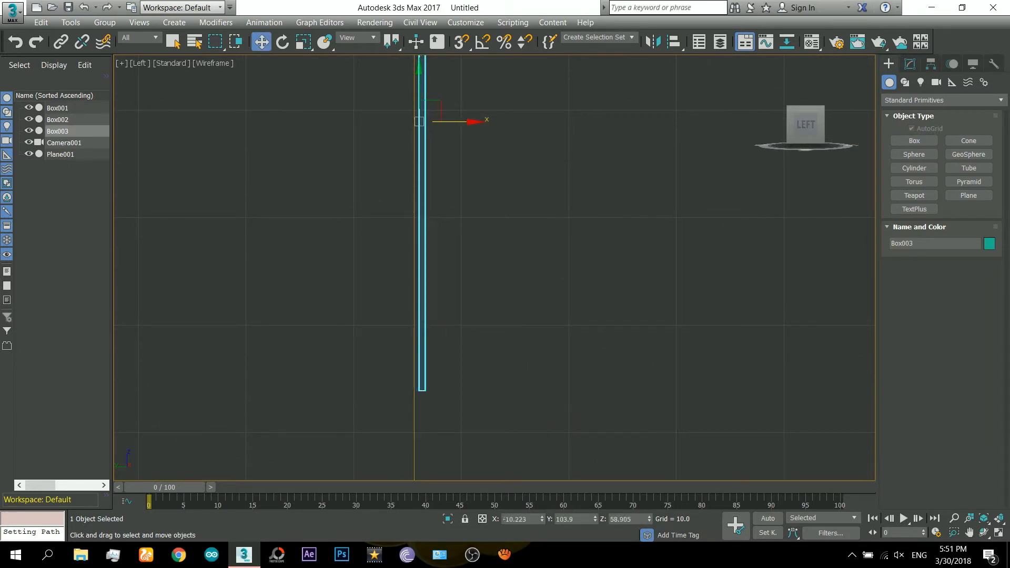
scroll(577, 273, "down", 10)
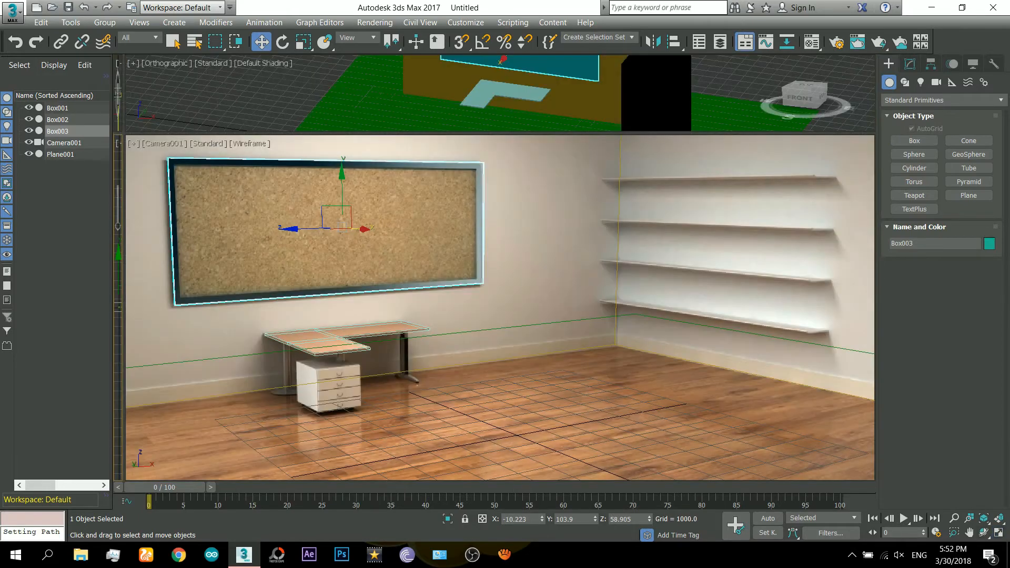
- In the maximized Camera001 view, compare the corkboard box with the photo and nudge it along X to about -10.6
right_click(500, 307)
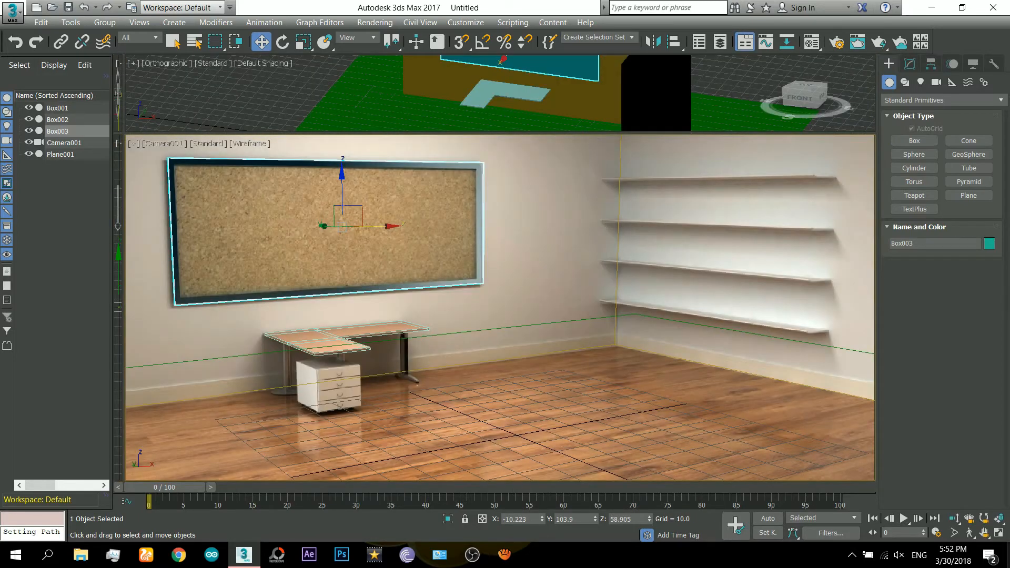
key("alt+w")
key("alt+w")
key("alt+w")
key("F3")
key("F3")
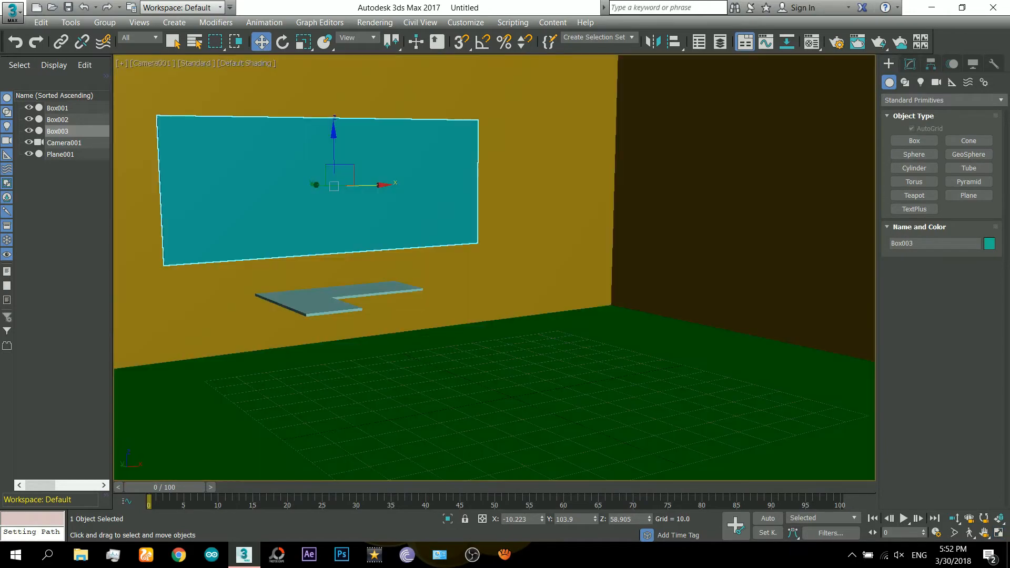
key("ctrl+d")
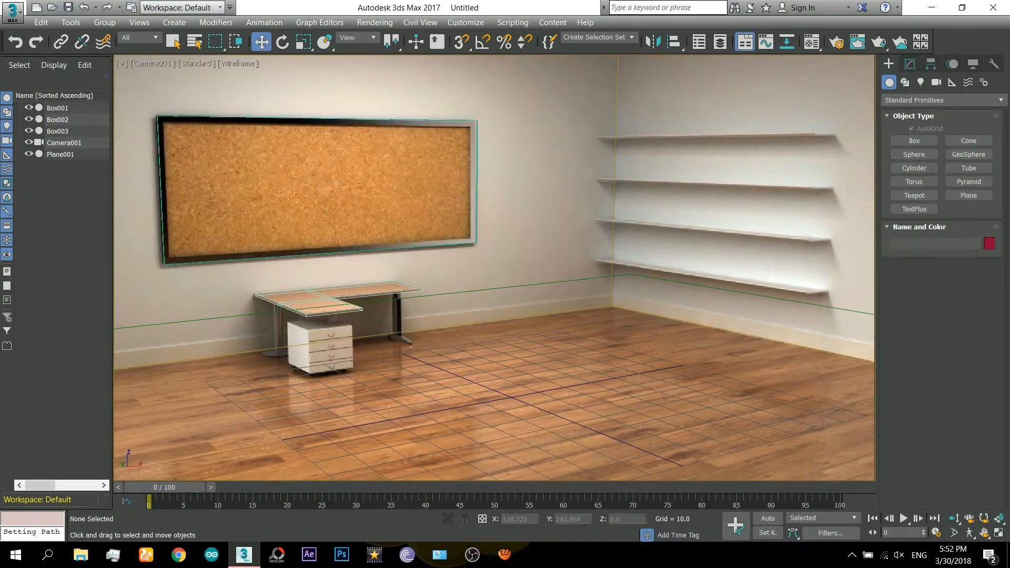
left_click(440, 246)
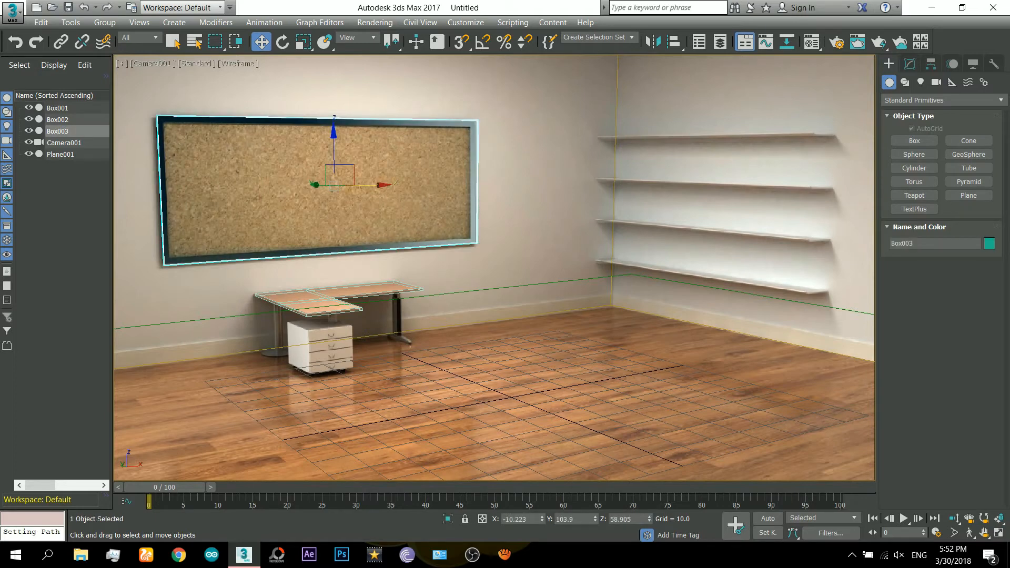
left_click_drag(359, 186, 358, 187)
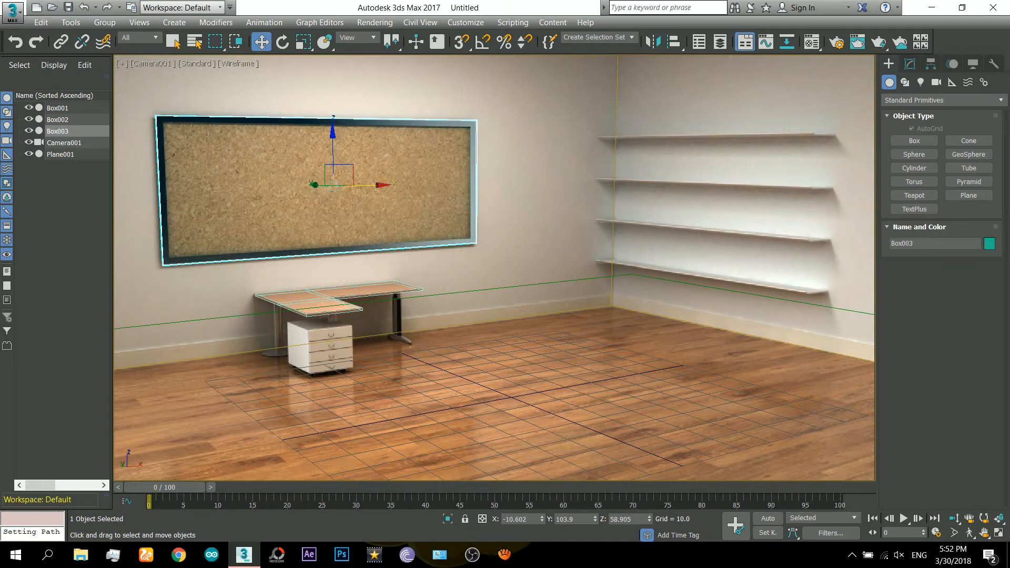
- Shade the camera view, select all scene objects and assign them the 01 - Default material
key("F3")
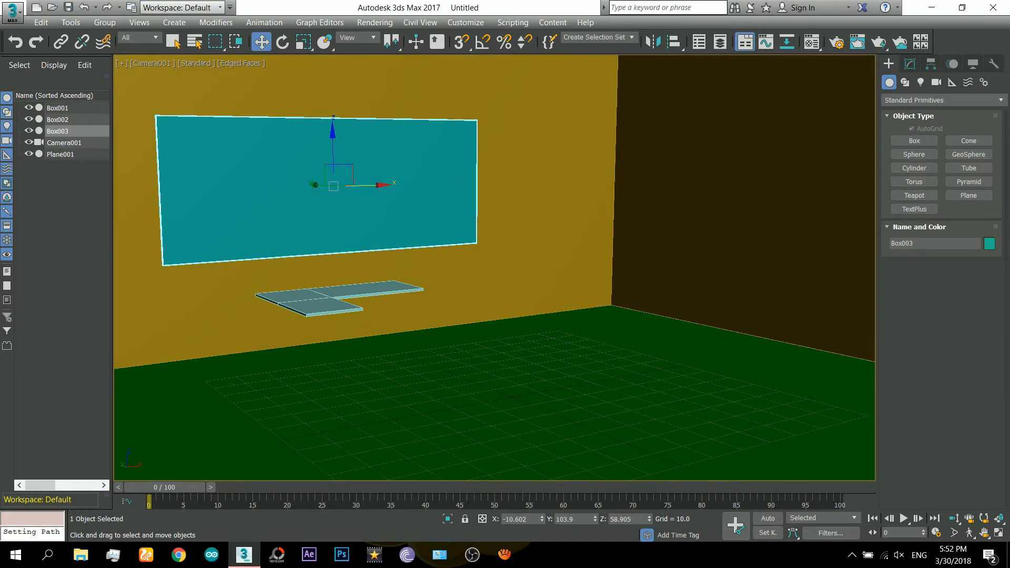
key("ctrl+a")
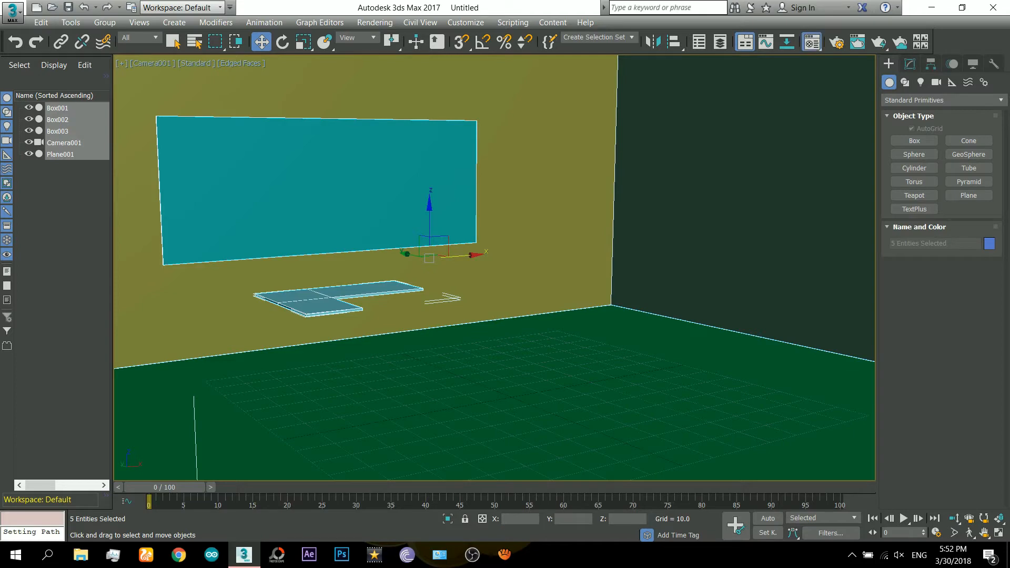
left_click(812, 42)
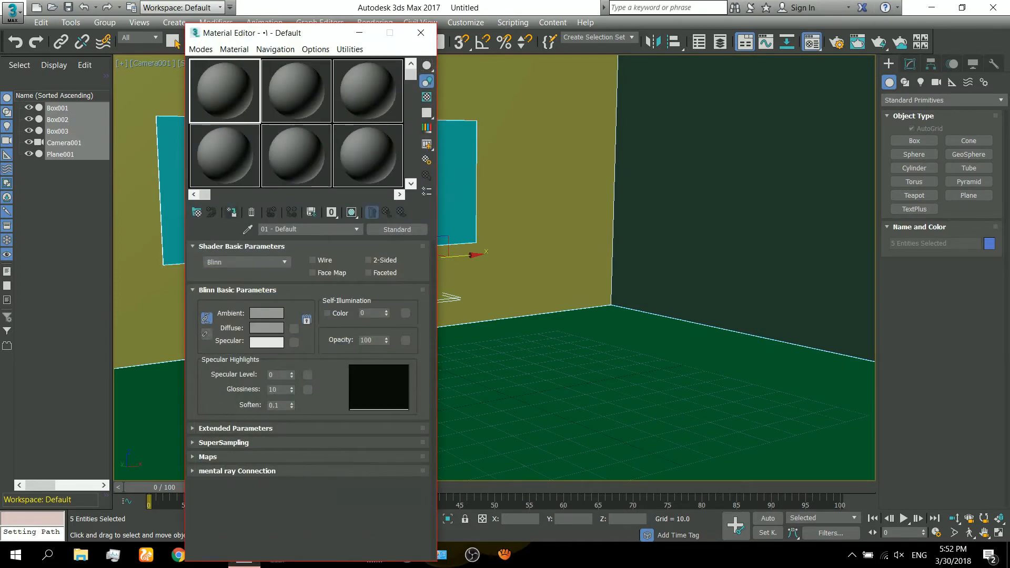
left_click(271, 212)
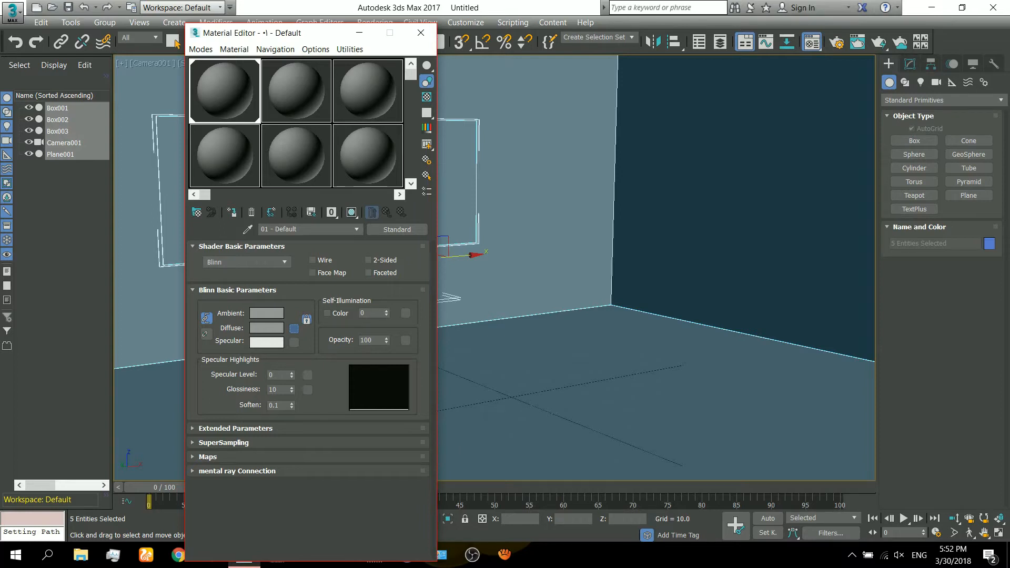
left_click(294, 328)
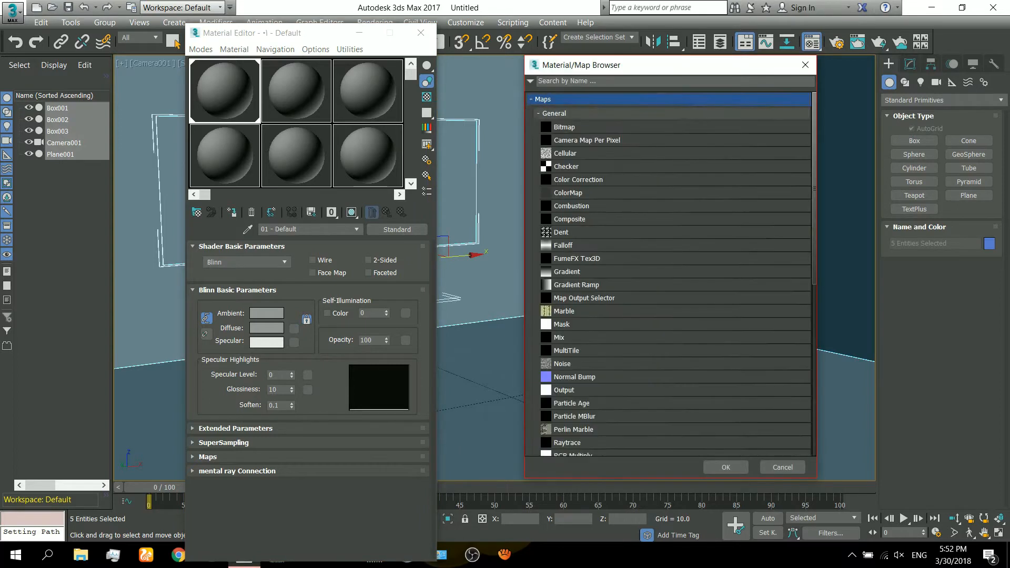
double_click(579, 127)
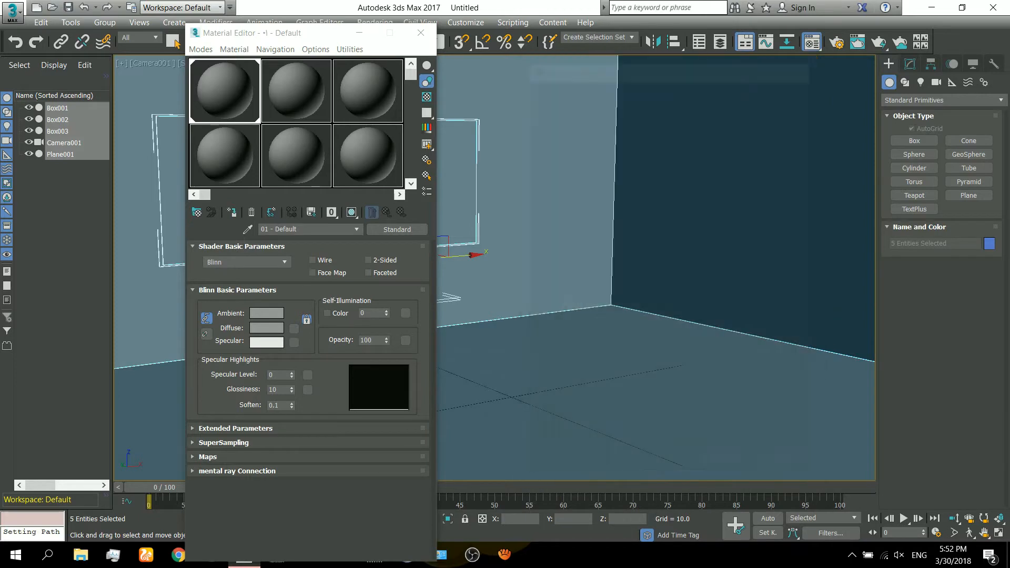
left_click(965, 397)
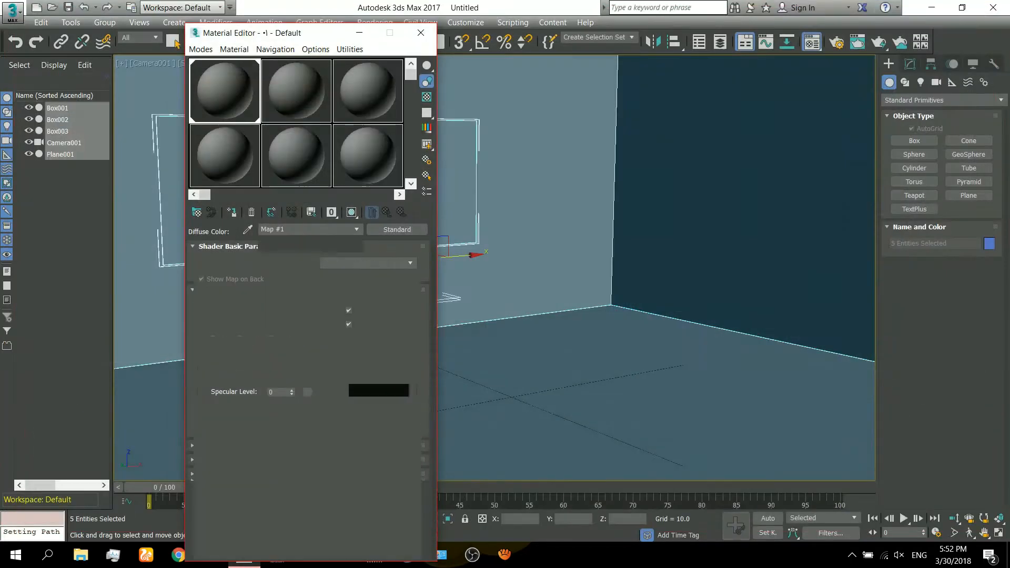
left_click(372, 212)
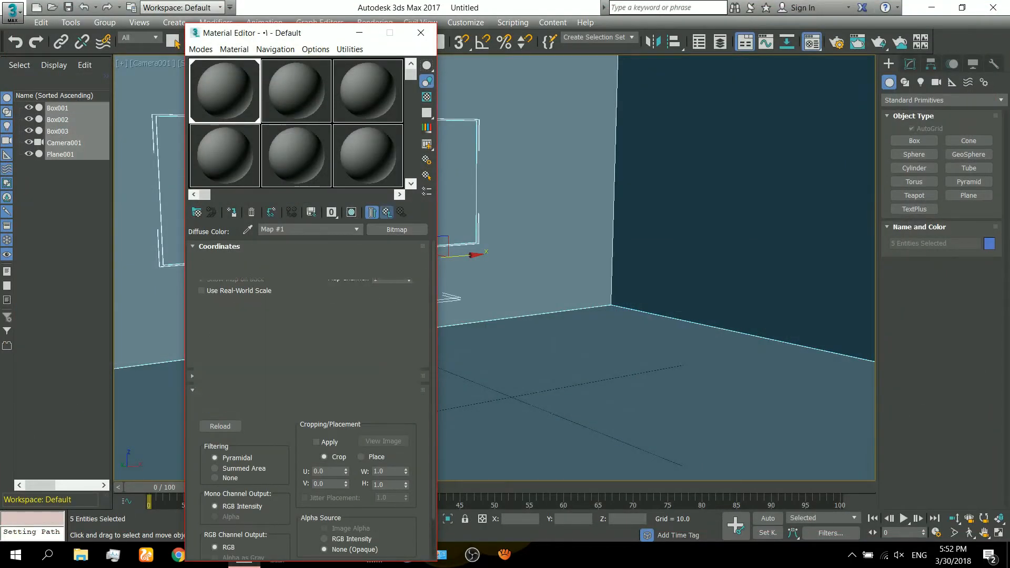
right_click(293, 327)
left_click(321, 345)
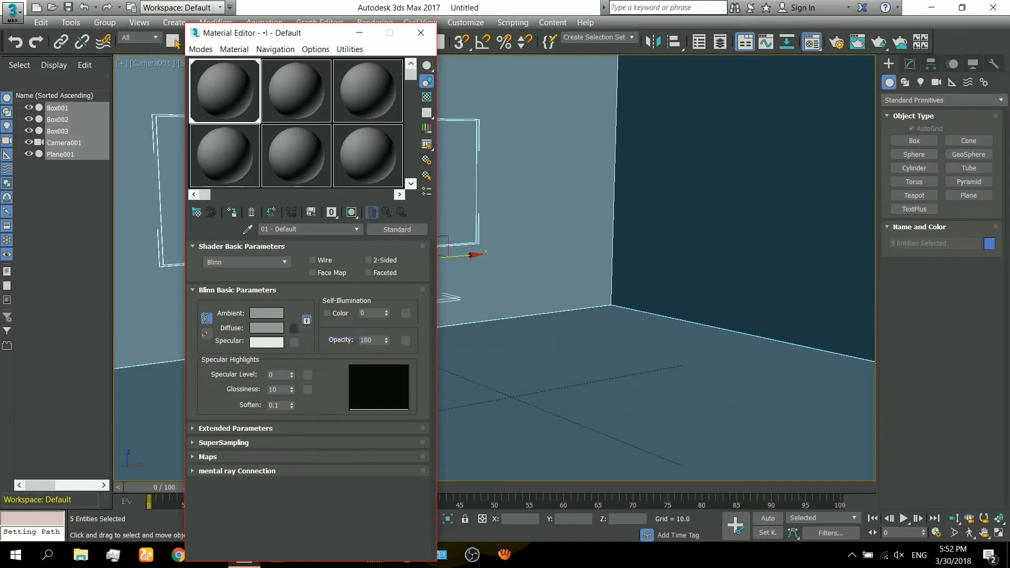
- Assign a Camera Map Per Pixel map to the material's diffuse color
right_click(293, 329)
left_click(293, 329)
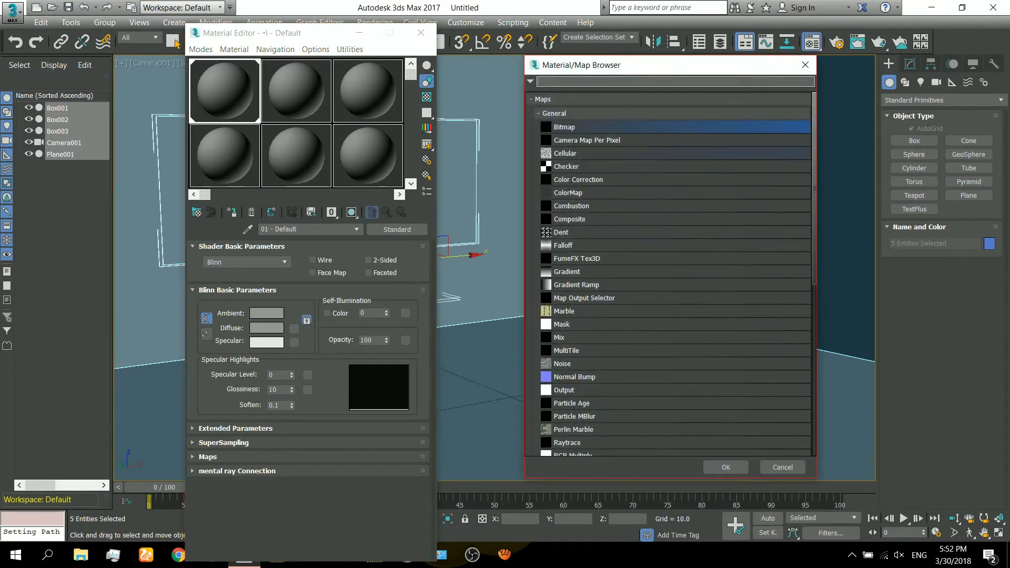
double_click(589, 139)
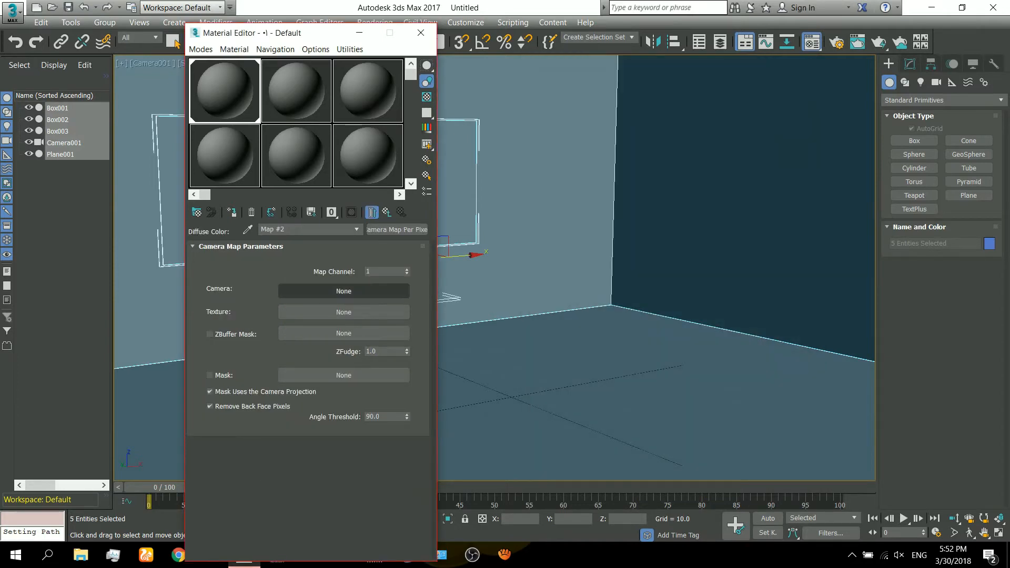
- Set Camera001 as the camera map's projection camera by picking it in the Perspective view
left_click(343, 291)
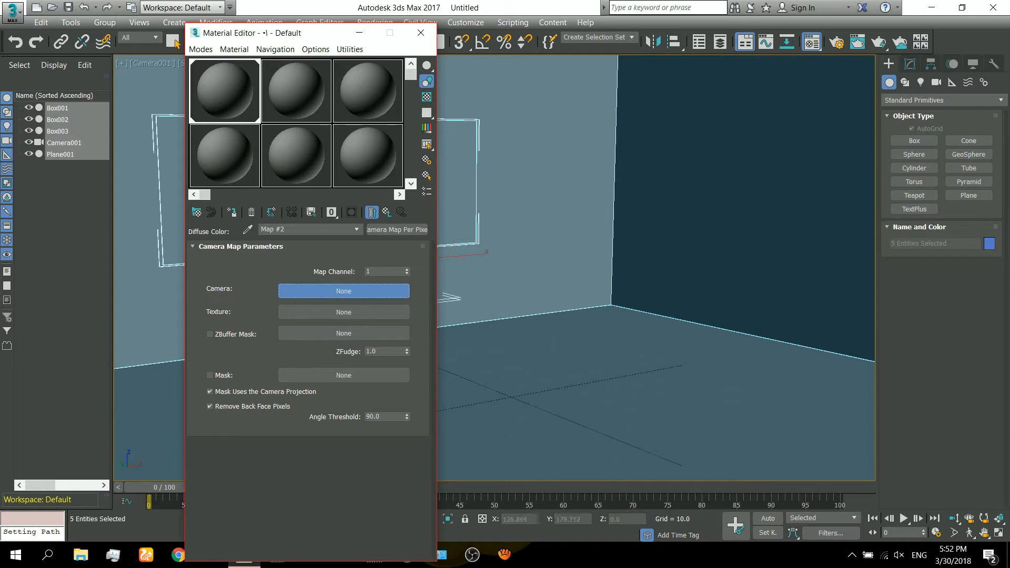
key("p")
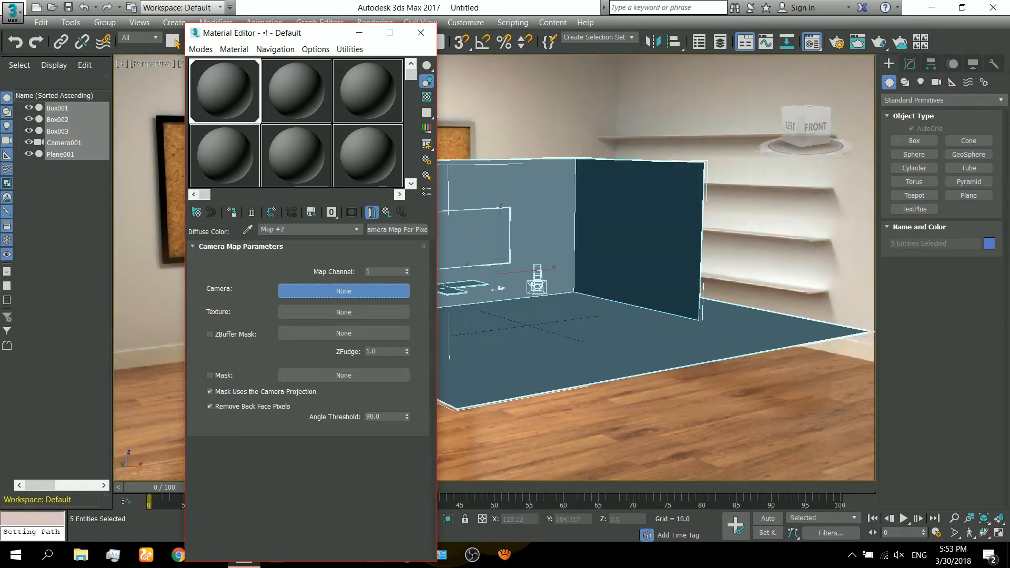
left_click(537, 279)
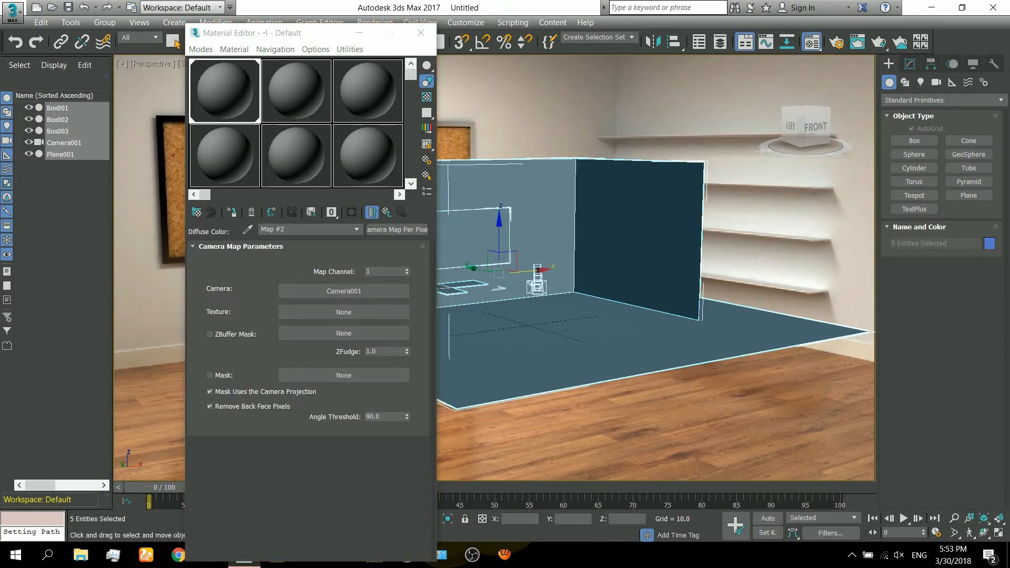
middle_click_drag(599, 273, 594, 300, "alt")
scroll(541, 291, "down", 5)
scroll(532, 295, "up", 5)
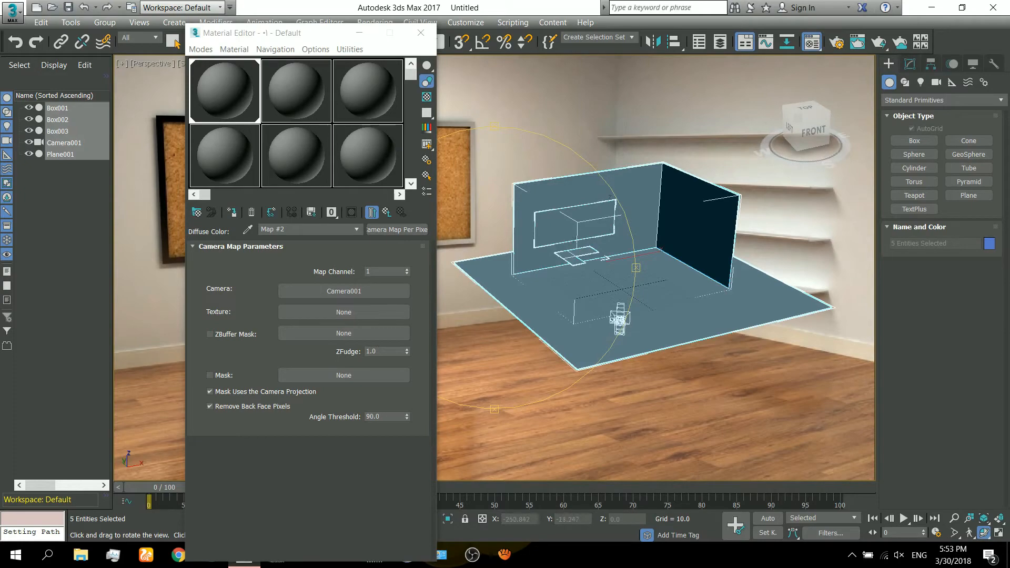
- Load wallpaper.wiki-Backgrounds-Download-Cabinet-HD-PIC-WPB0013195-1.jpg from Downloads as the camera map's Bitmap texture, and reopen the bitmap's file selection
left_click(343, 312)
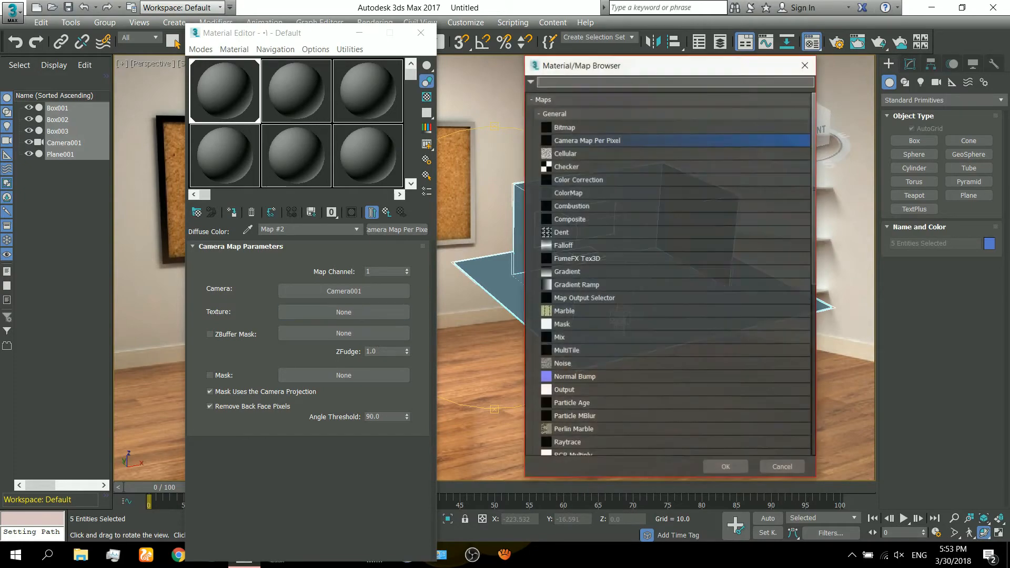
double_click(564, 126)
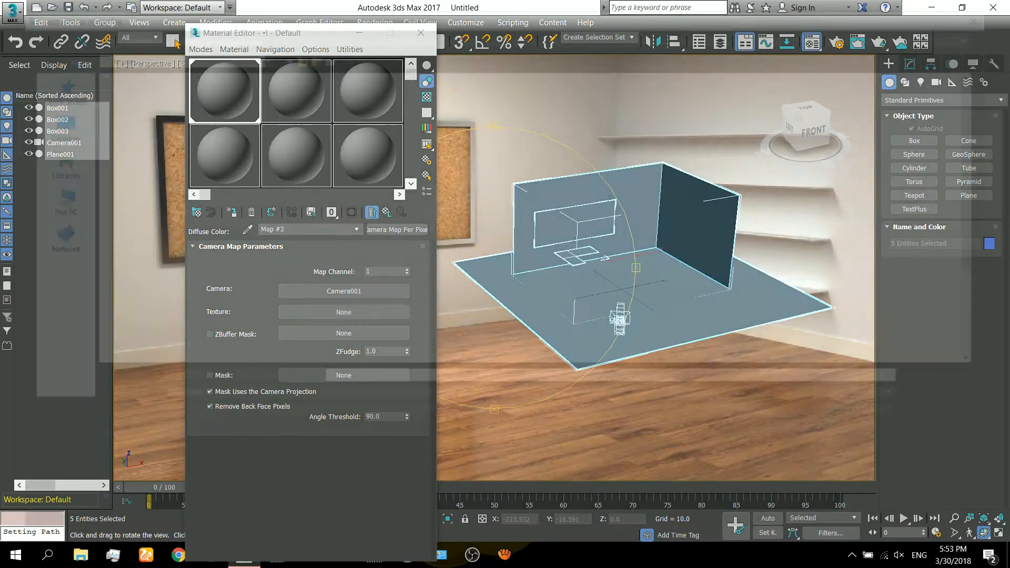
scroll(384, 218, "down", 3)
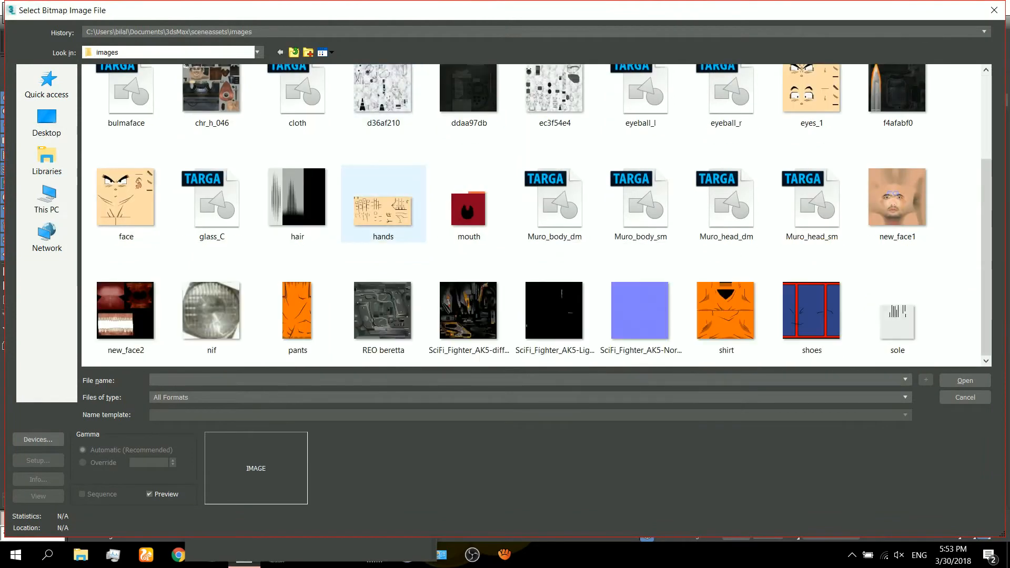
scroll(378, 216, "up", 3)
left_click(47, 161)
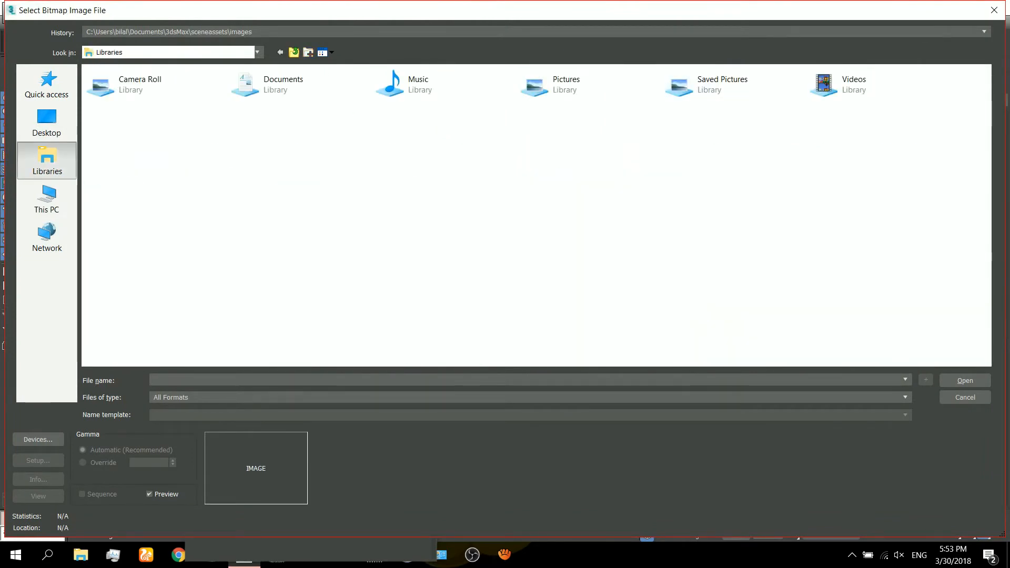
left_click(47, 122)
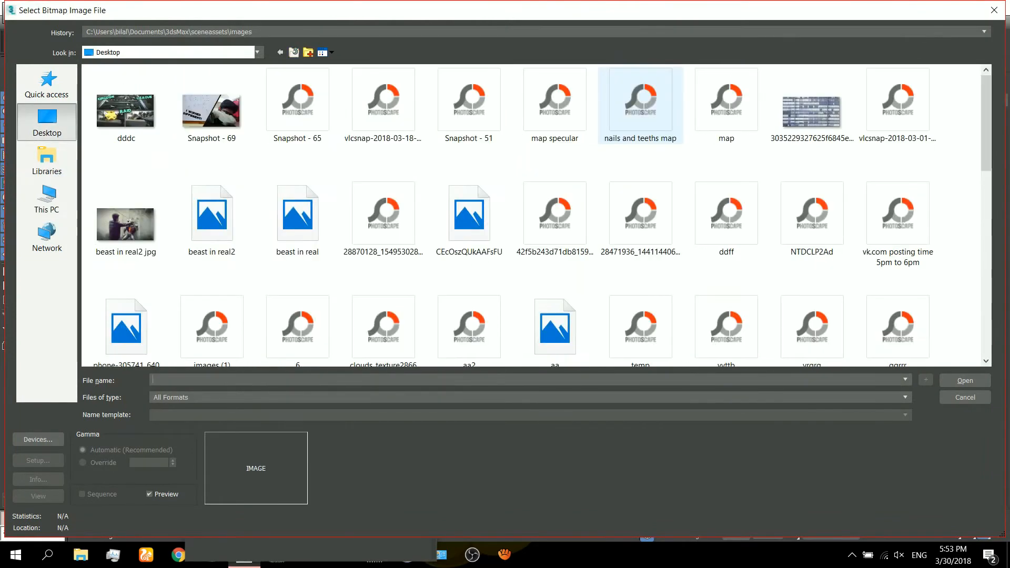
scroll(555, 326, "down", 10)
double_click(555, 324)
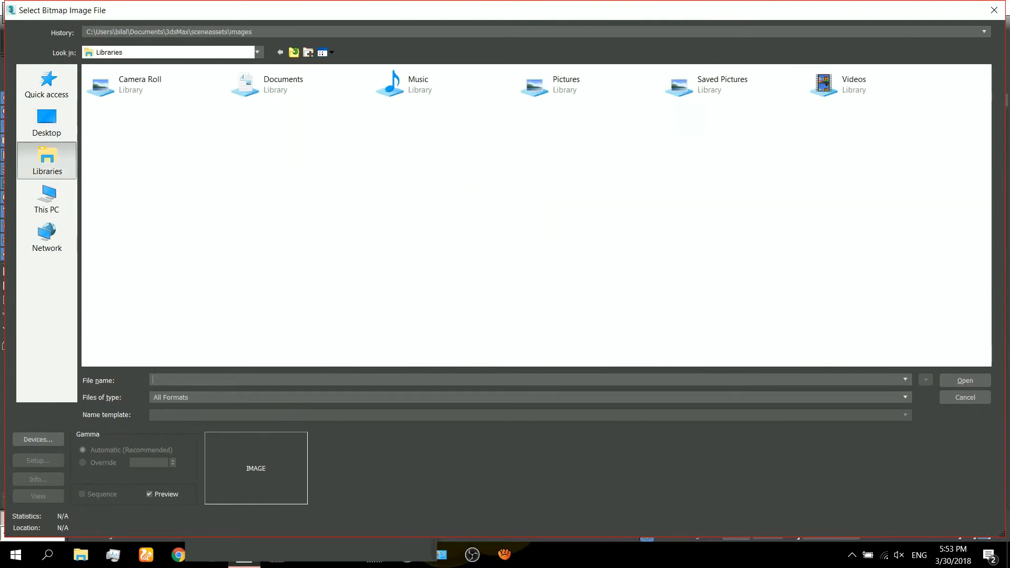
left_click(47, 197)
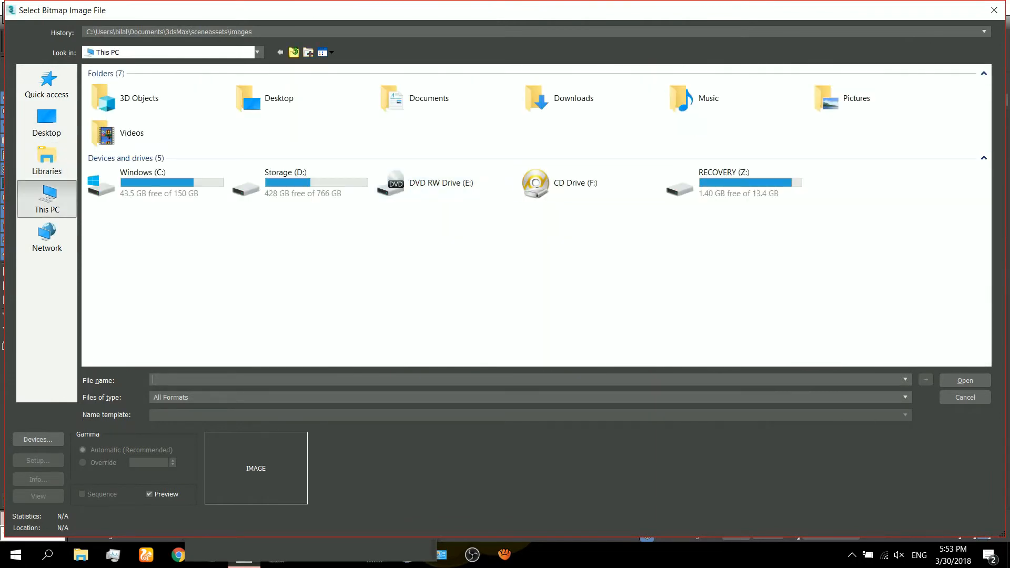
double_click(566, 97)
scroll(382, 226, "down", 3)
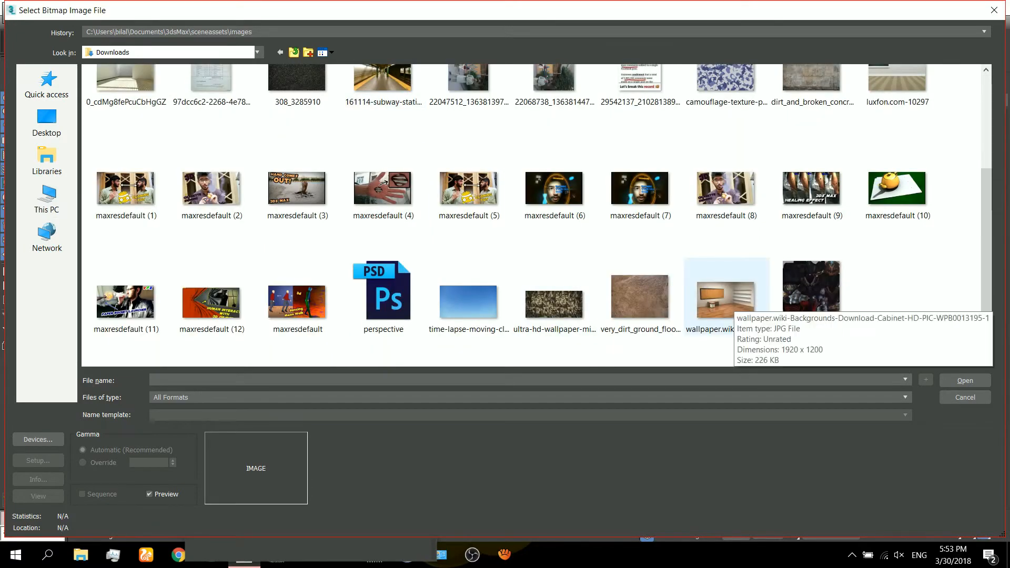
double_click(726, 297)
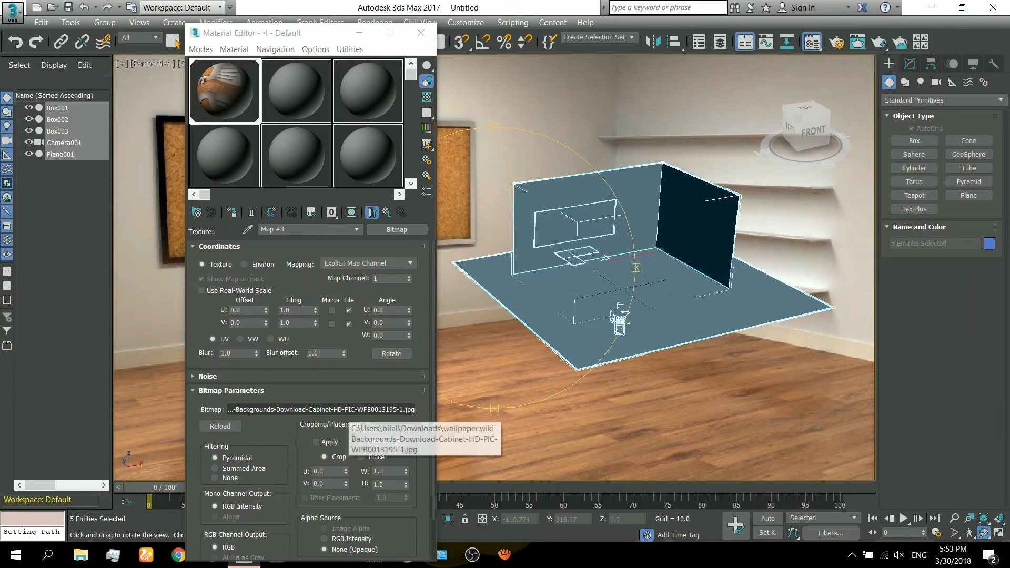
left_click(347, 410)
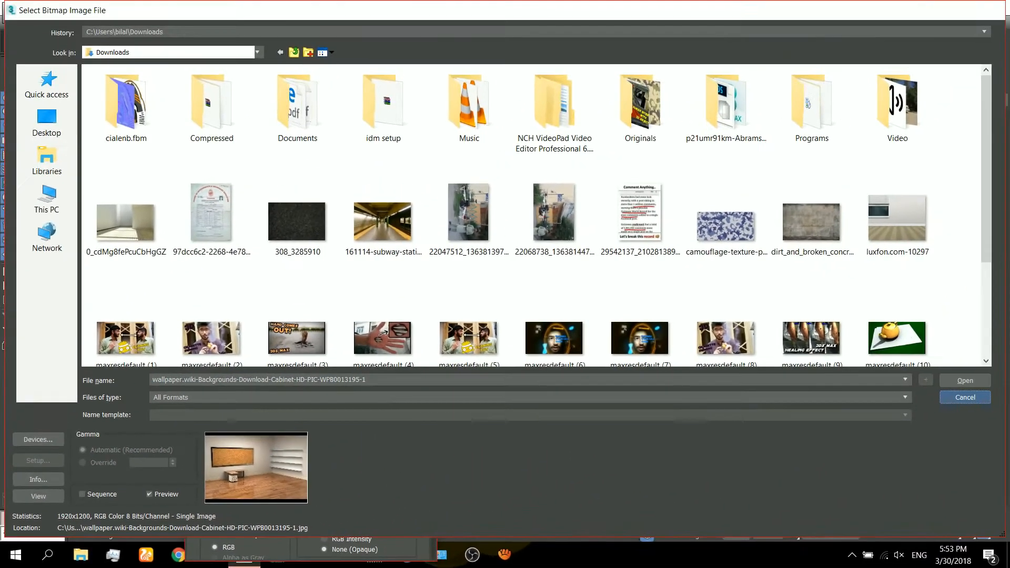
- Dismiss the bitmap file selection and set the render output size to 1920 × 1200 with the image aspect locked
left_click(962, 397)
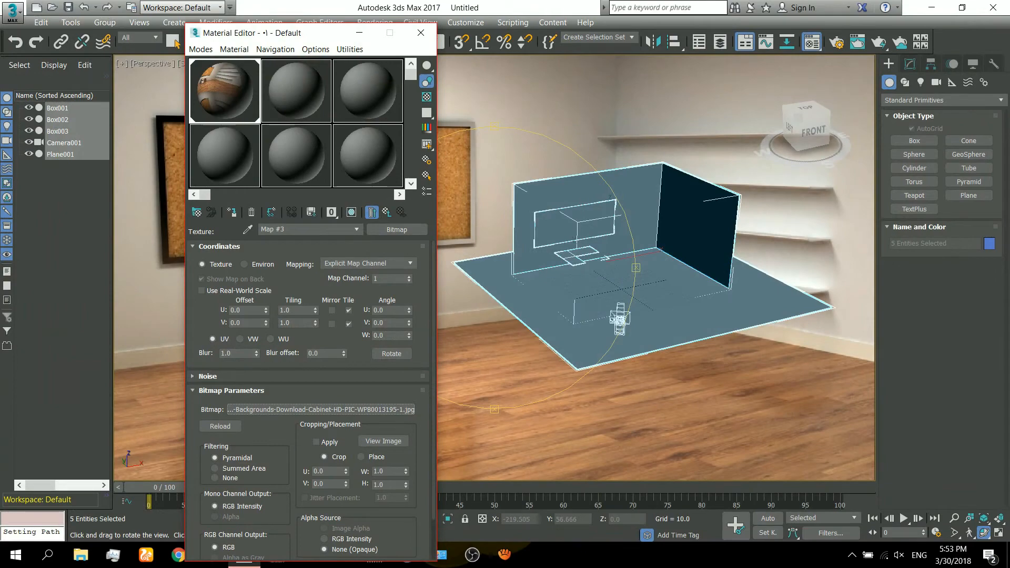
left_click(374, 22)
left_click(387, 76)
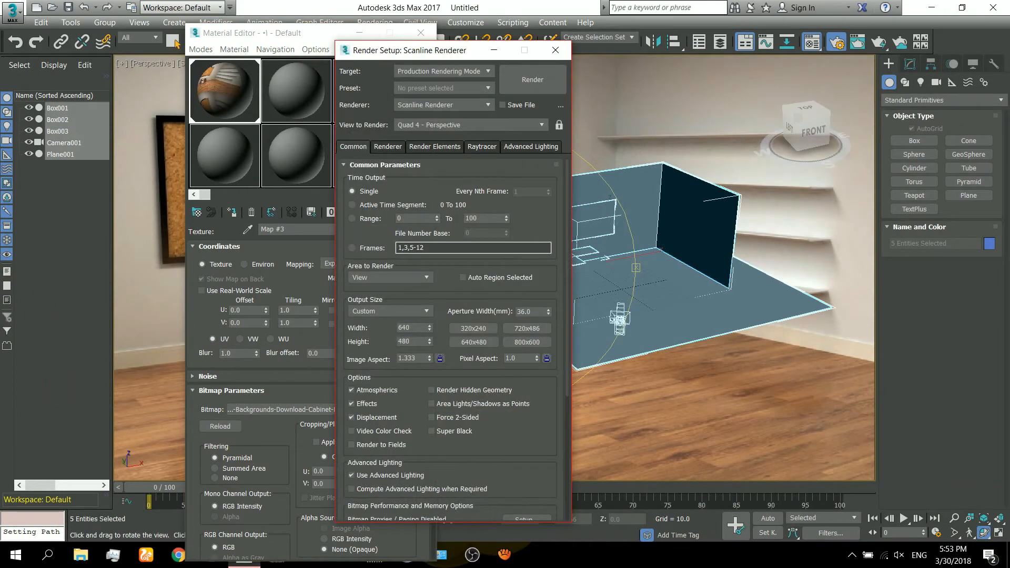
double_click(412, 328)
type("1920")
key("Tab")
type("1200")
left_click(440, 358)
left_click(555, 50)
- Return to the Camera001 view and show the 01 - Default material shaded in the viewport, then close the Material Editor
left_click_drag(547, 284, 631, 284)
key("c")
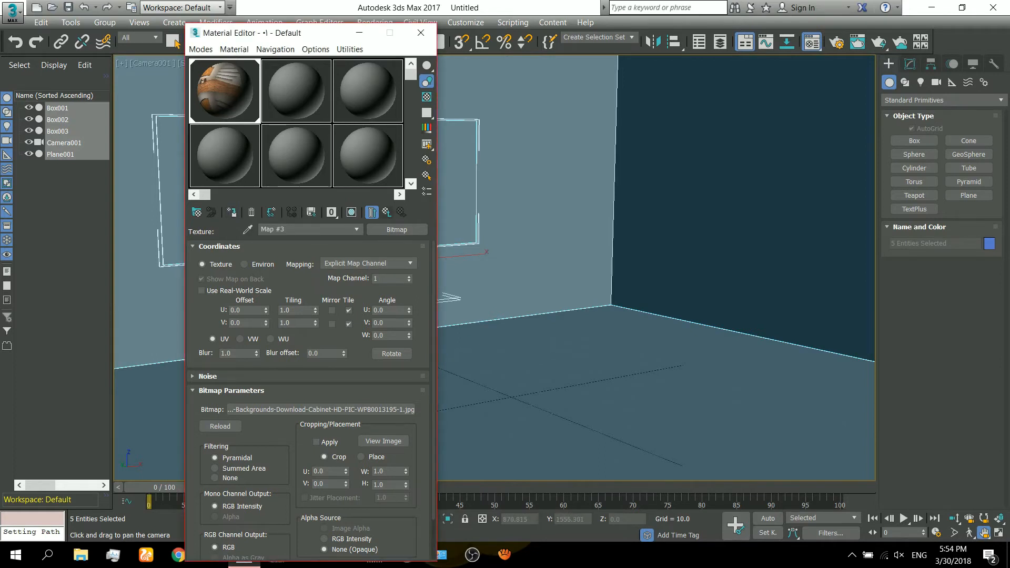
key("Up")
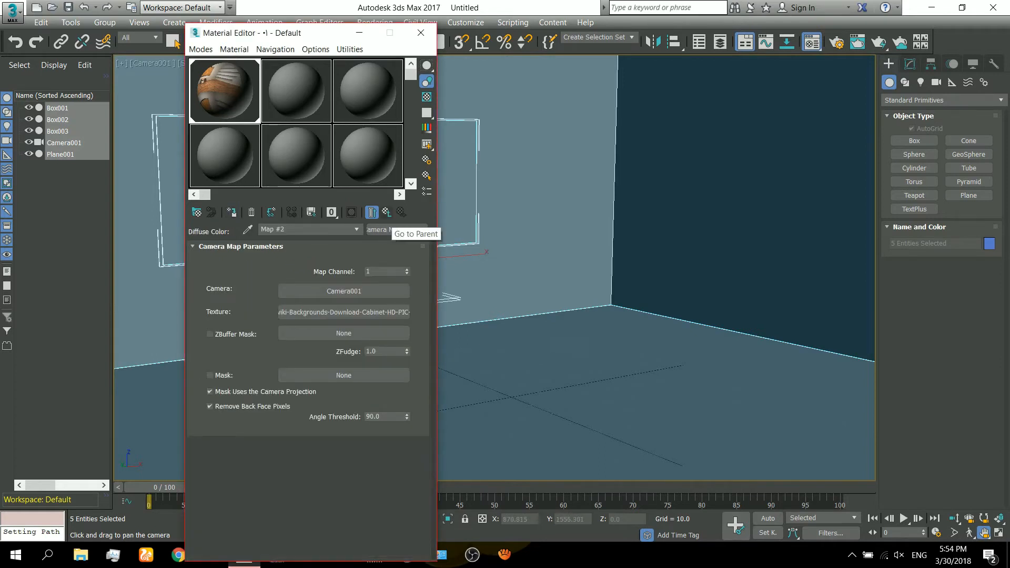
left_click(372, 212)
left_click(352, 212)
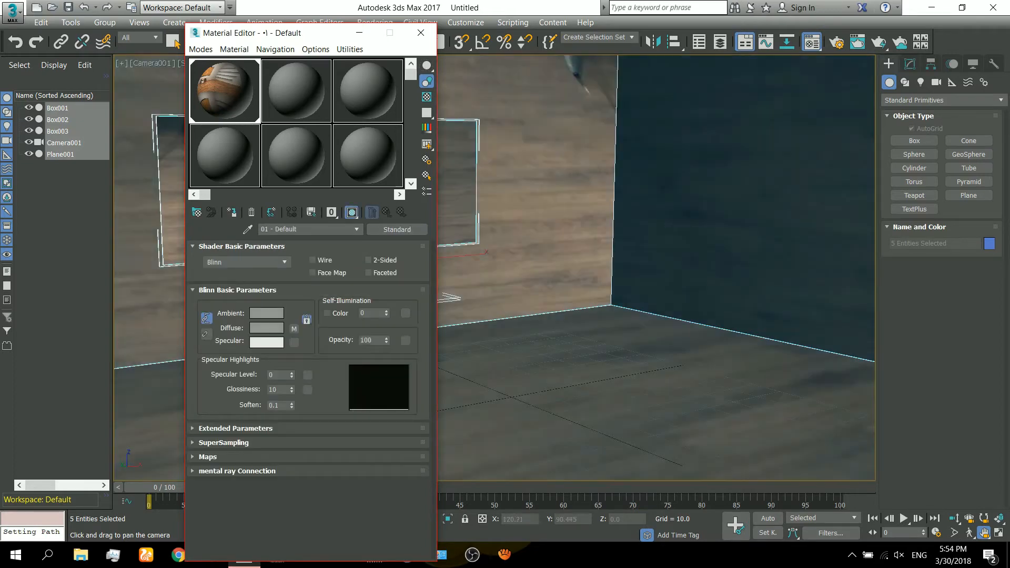
left_click_drag(263, 33, 737, 77)
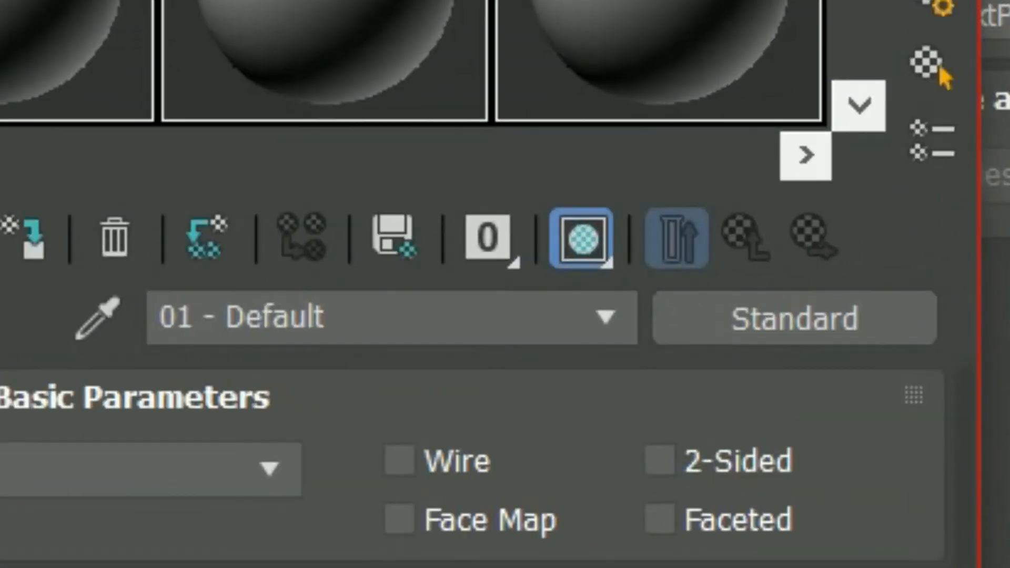
left_click_drag(581, 239, 719, 238)
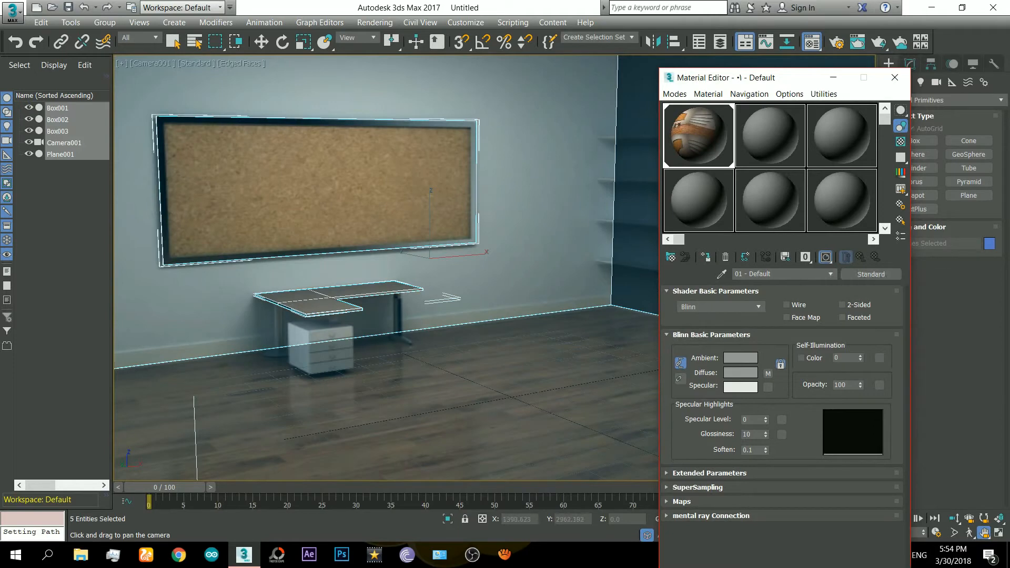
left_click(895, 77)
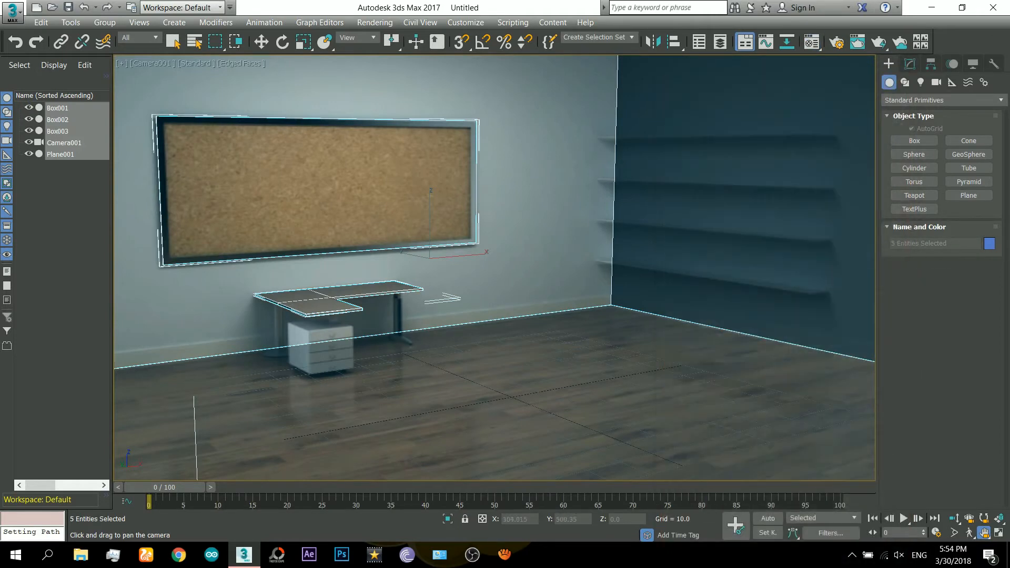
- Turn off edged faces and check the photo projection on the walls, desktop and corkboard by selecting each object
key("w")
key("F4")
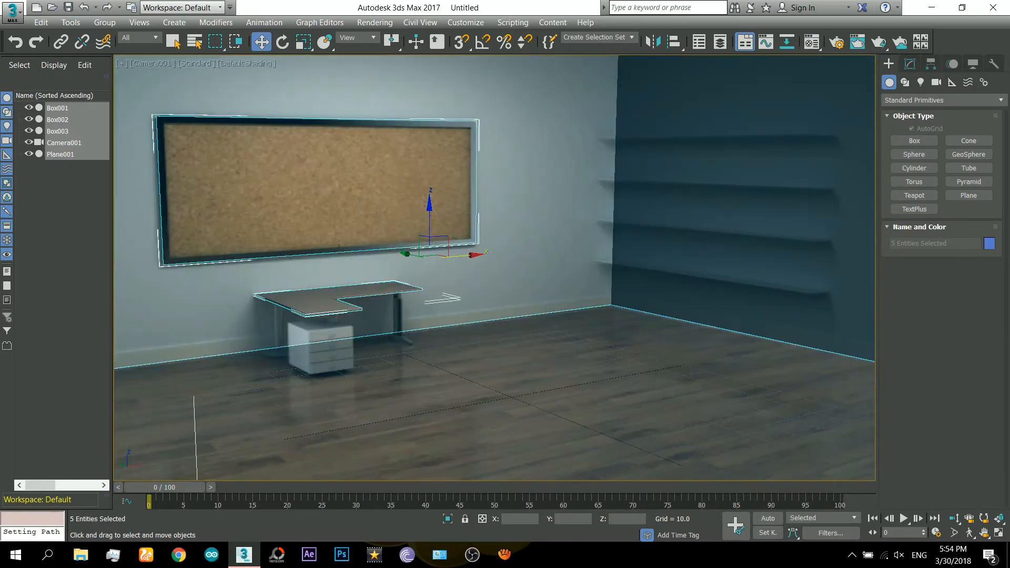
left_click(469, 364)
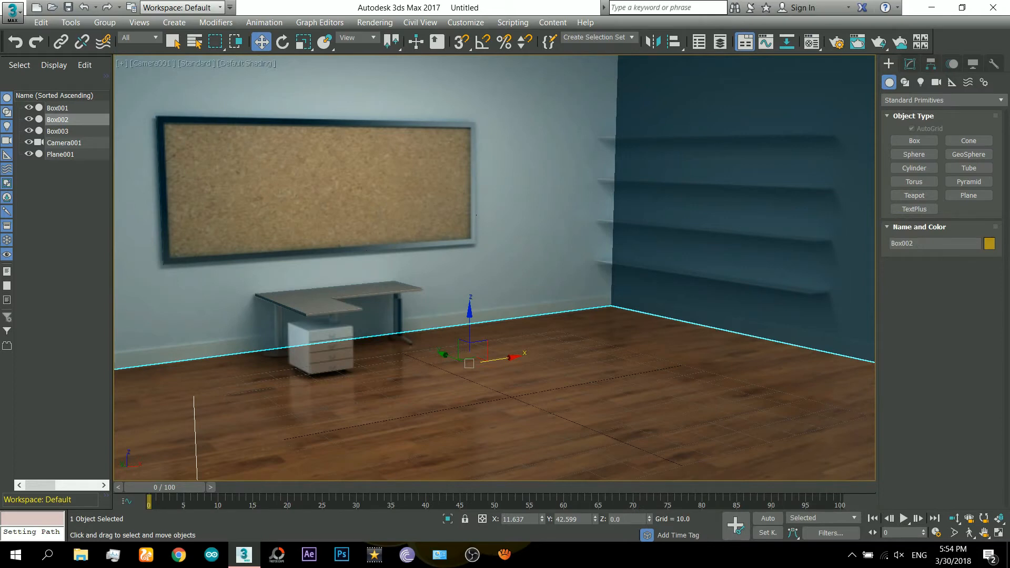
left_click(425, 298)
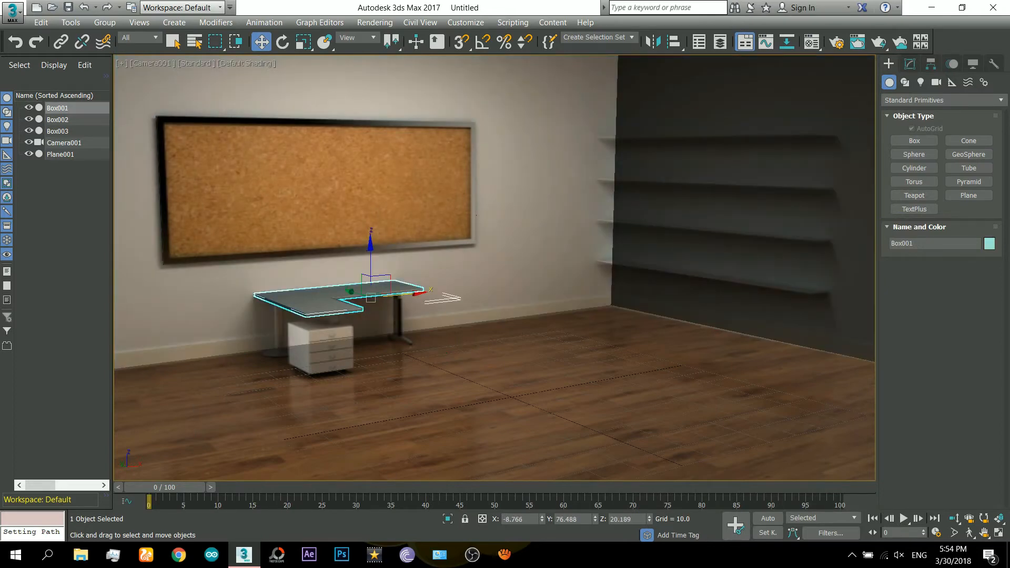
left_click(476, 215)
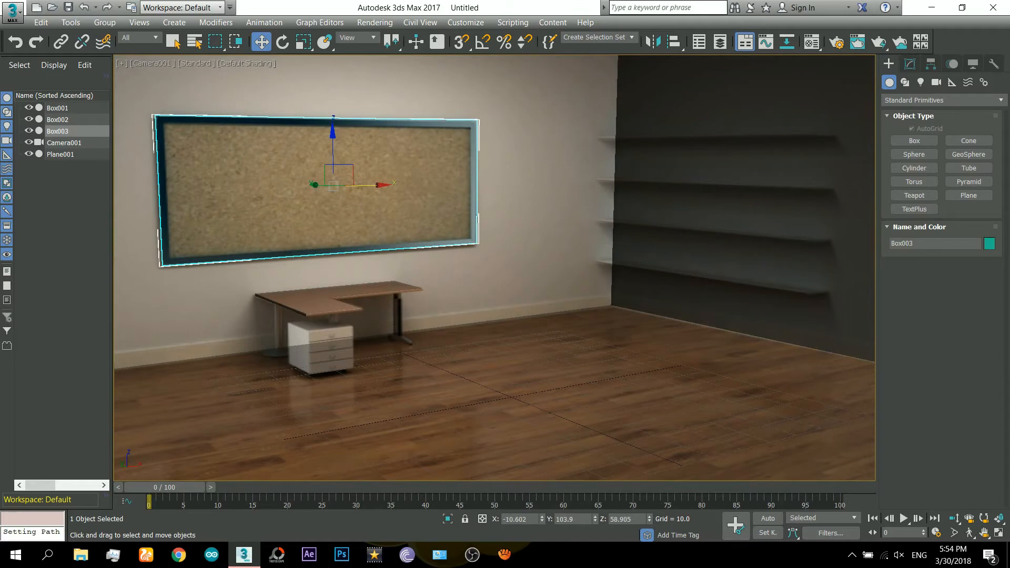
- Create a box about 17.9 long and 15.1 wide on the floor over the photo's drawer cabinet, using AutoGrid
left_click(914, 141)
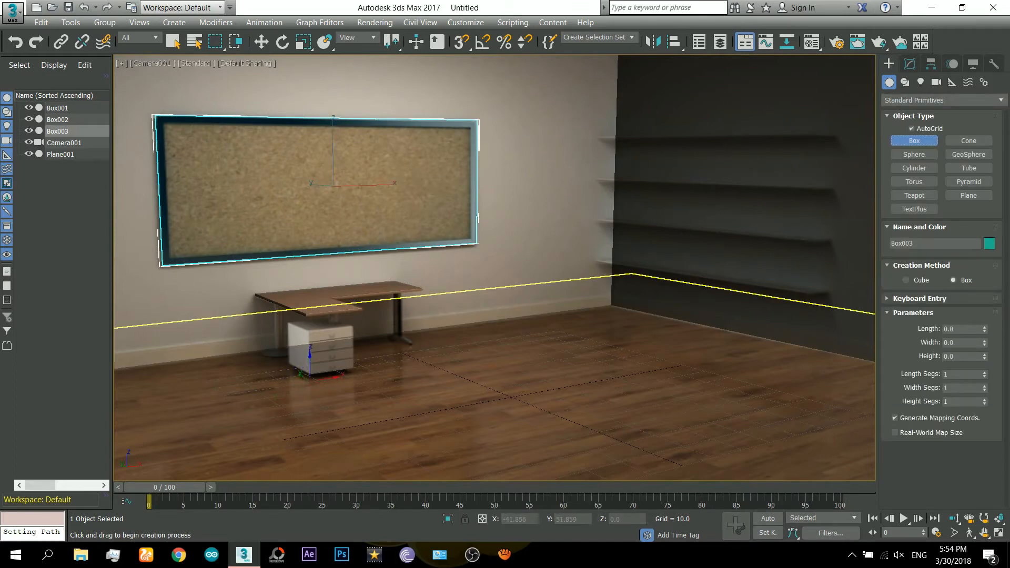
left_click_drag(292, 370, 354, 376)
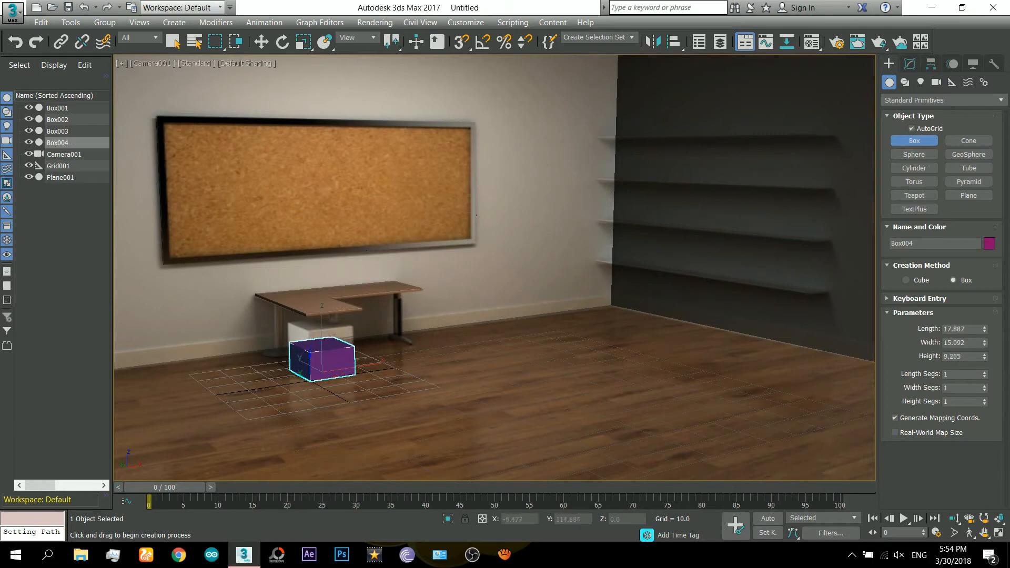
left_click(355, 339)
- Raise the cabinet box by about 2.3 units and scale it along Z to about 112% to match the photo
key("w")
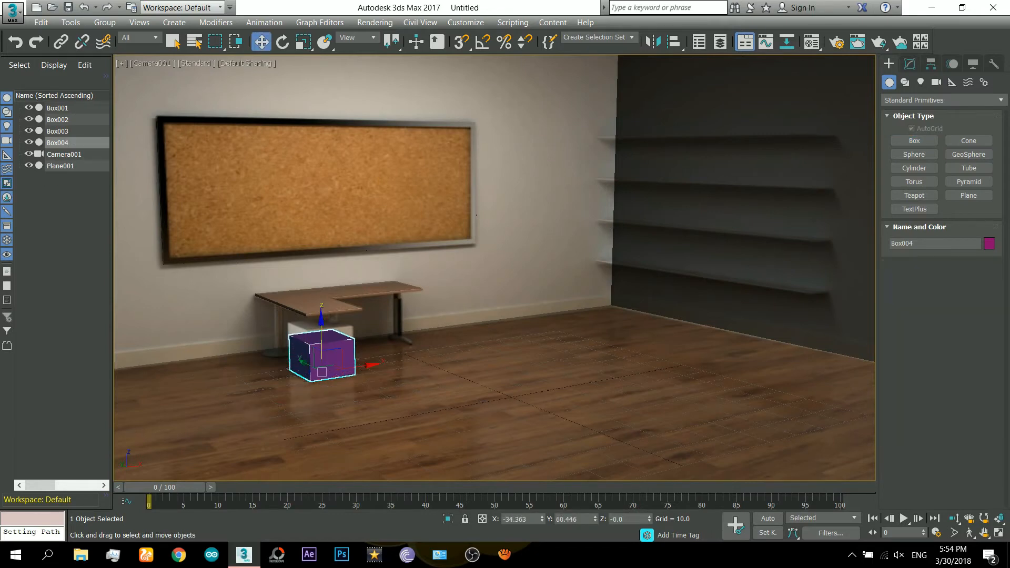
left_click_drag(322, 333, 322, 327)
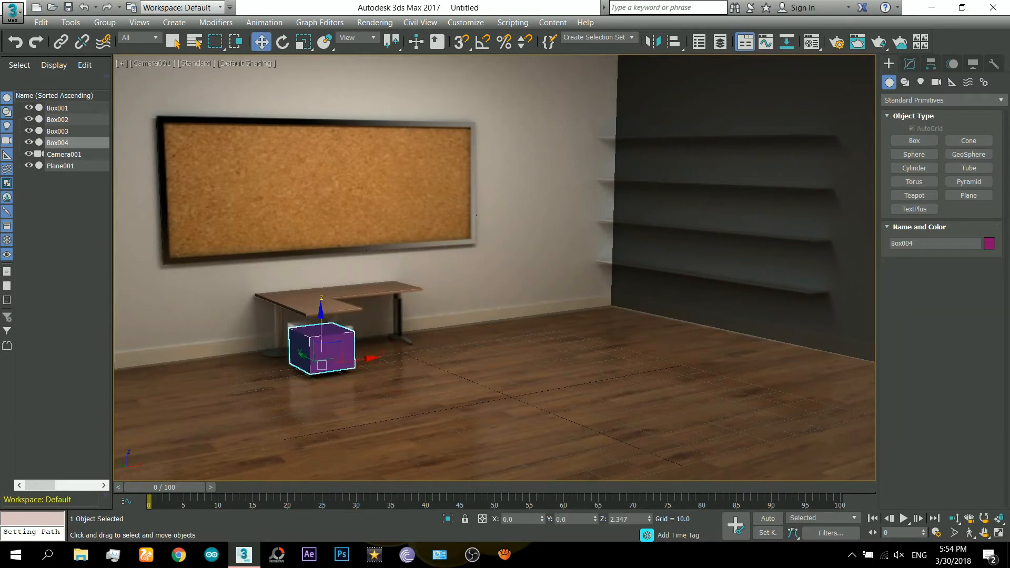
left_click(303, 42)
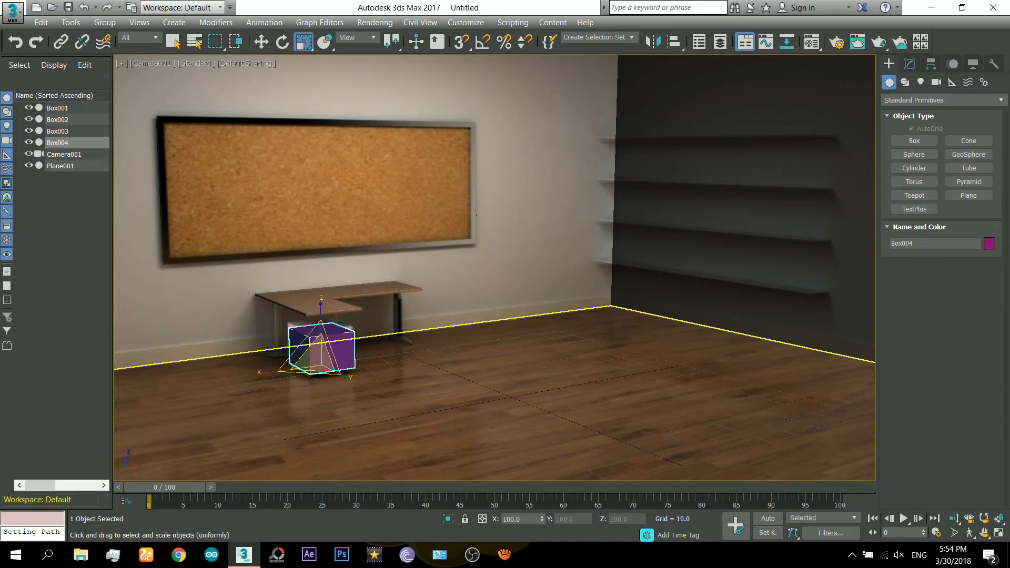
left_click_drag(321, 315, 320, 308)
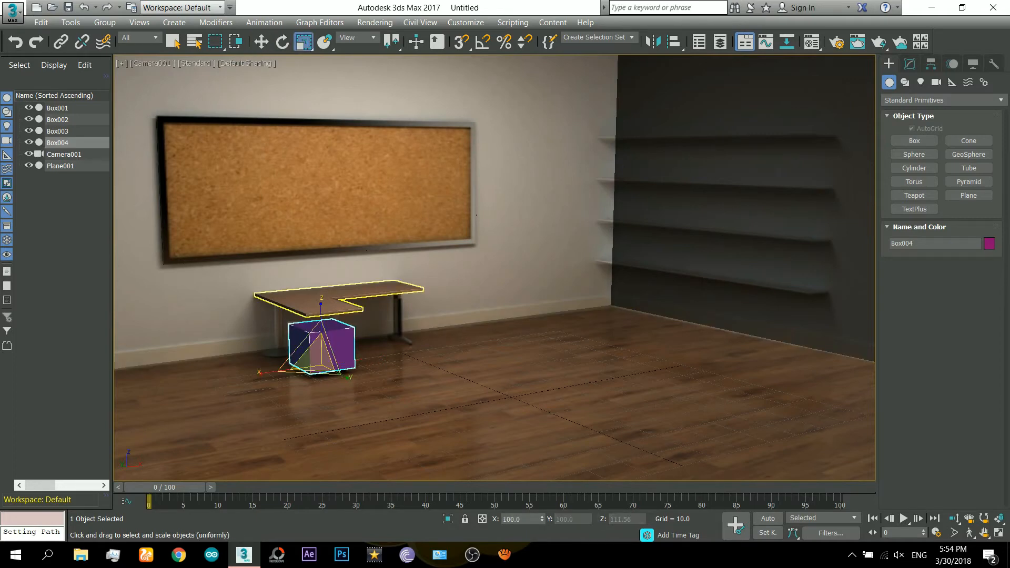
- Assign the camera-mapped 01 - Default material to the cabinet box and close the Material Editor
key("m")
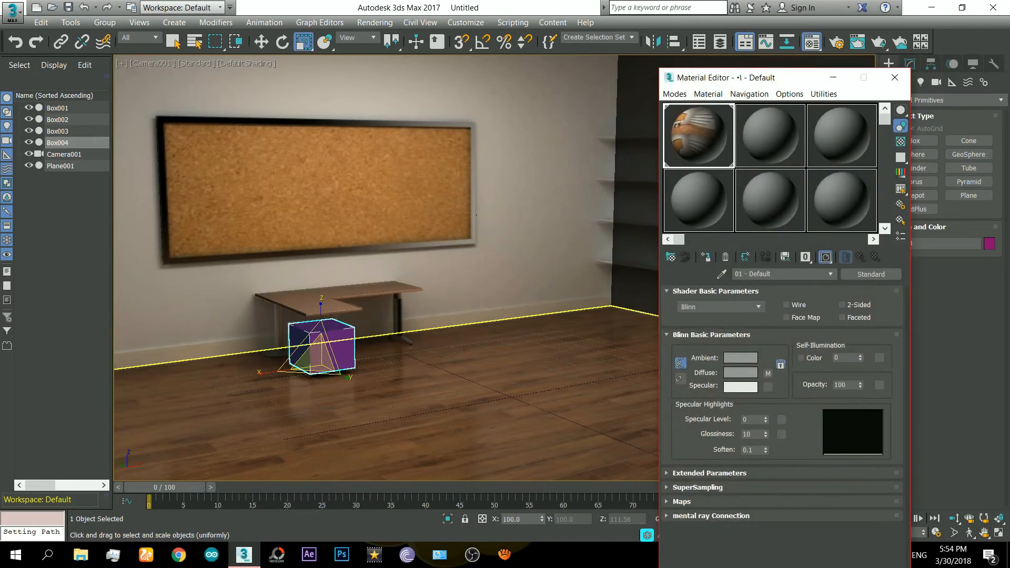
left_click(706, 256)
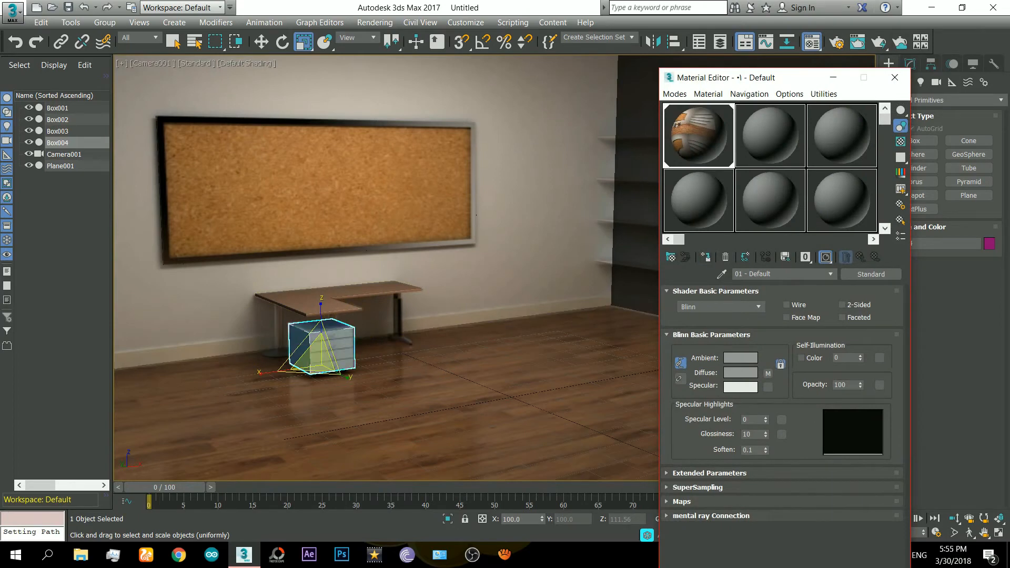
left_click(894, 77)
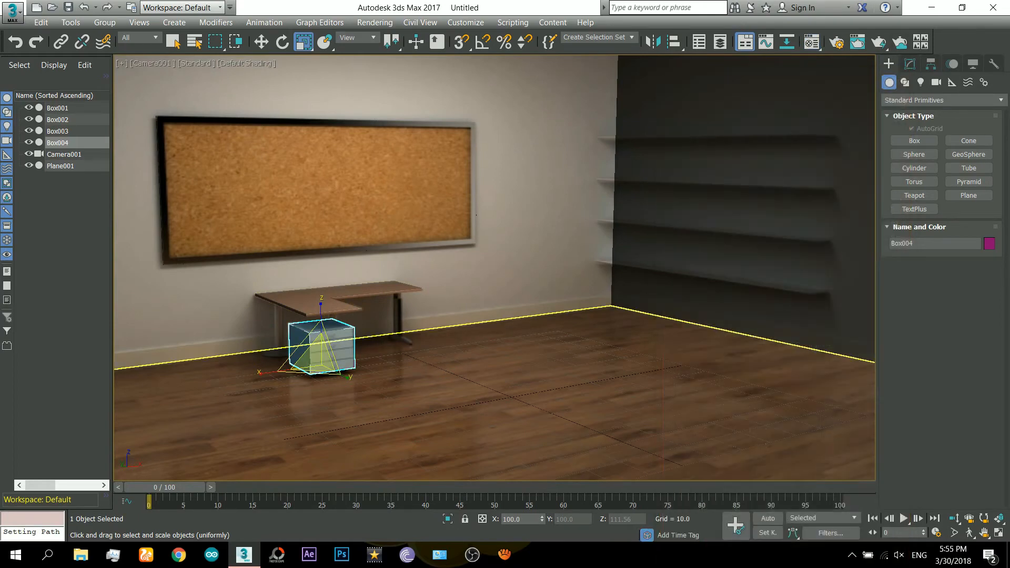
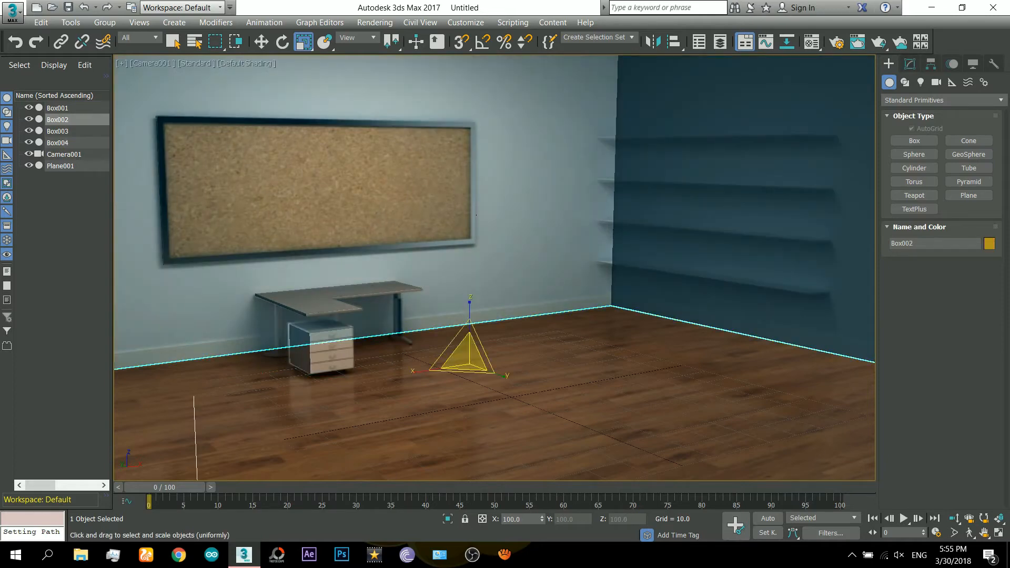
- Switch to the Perspective view, orbit around the projected room and set the viewport background to Solid Color
right_click(658, 290)
left_click(676, 296)
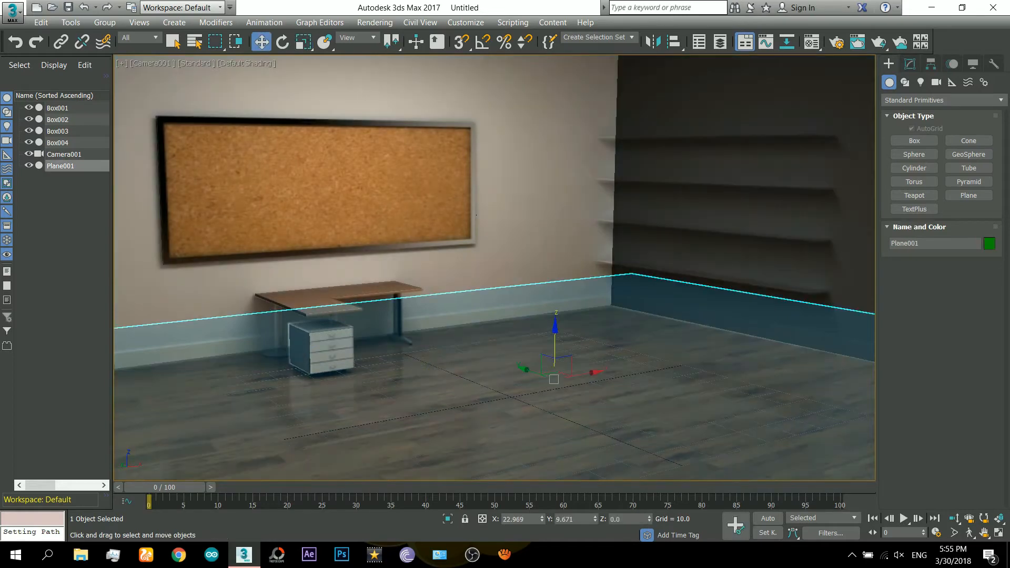
key("p")
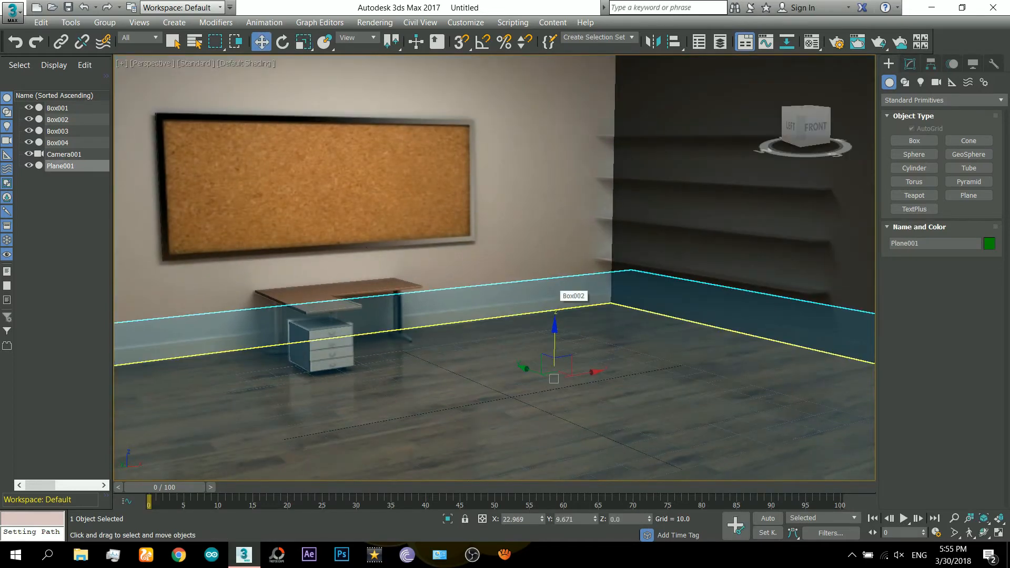
scroll(495, 268, "down", 5)
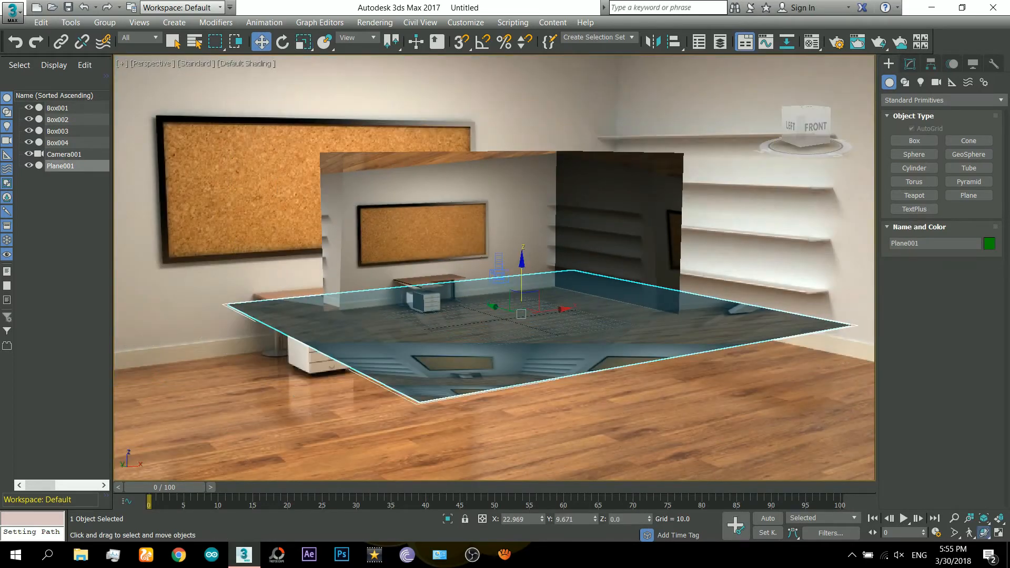
left_click(983, 532)
left_click_drag(495, 268, 526, 277)
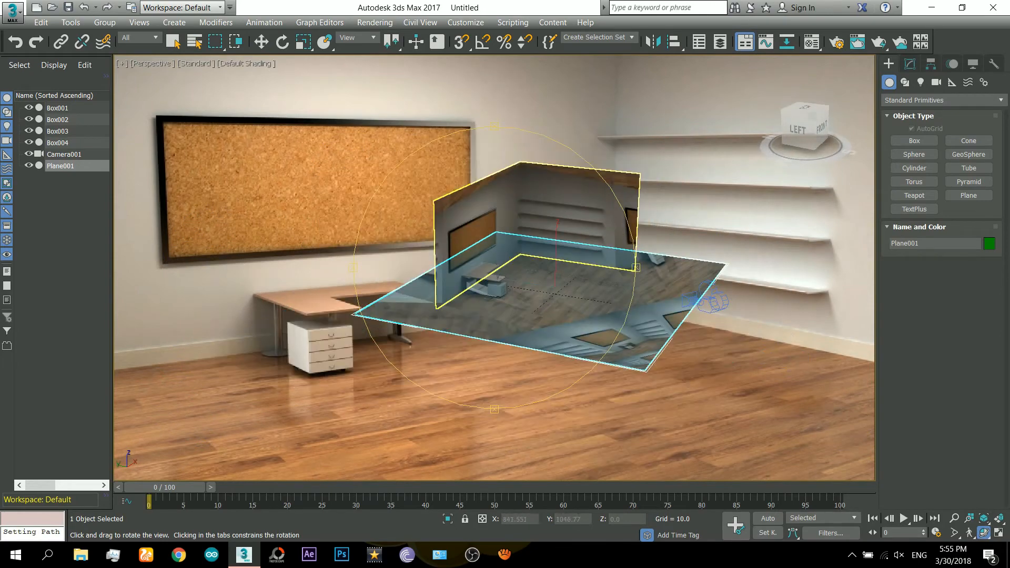
left_click(156, 63)
left_click(235, 64)
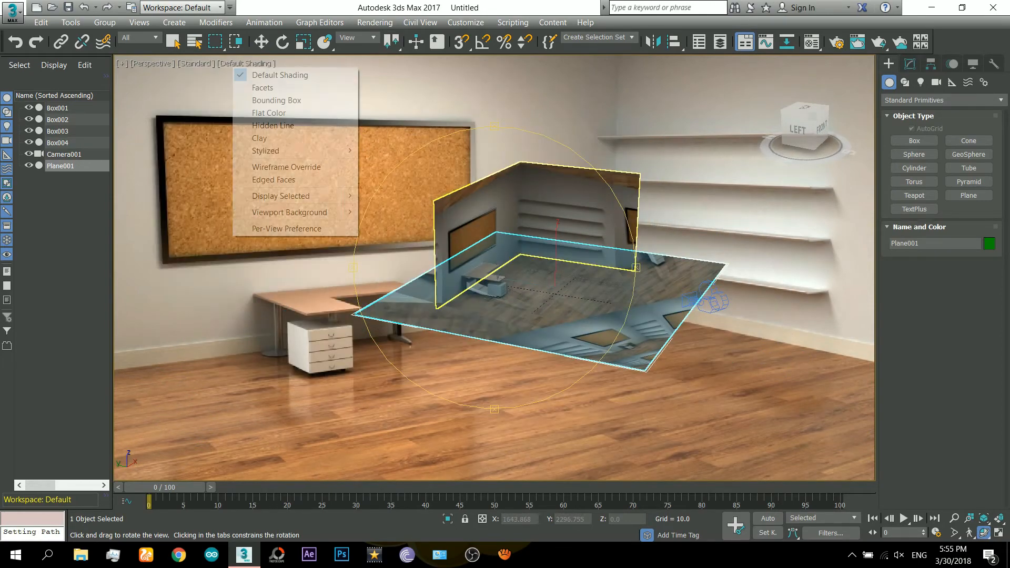
mouse_move(290, 213)
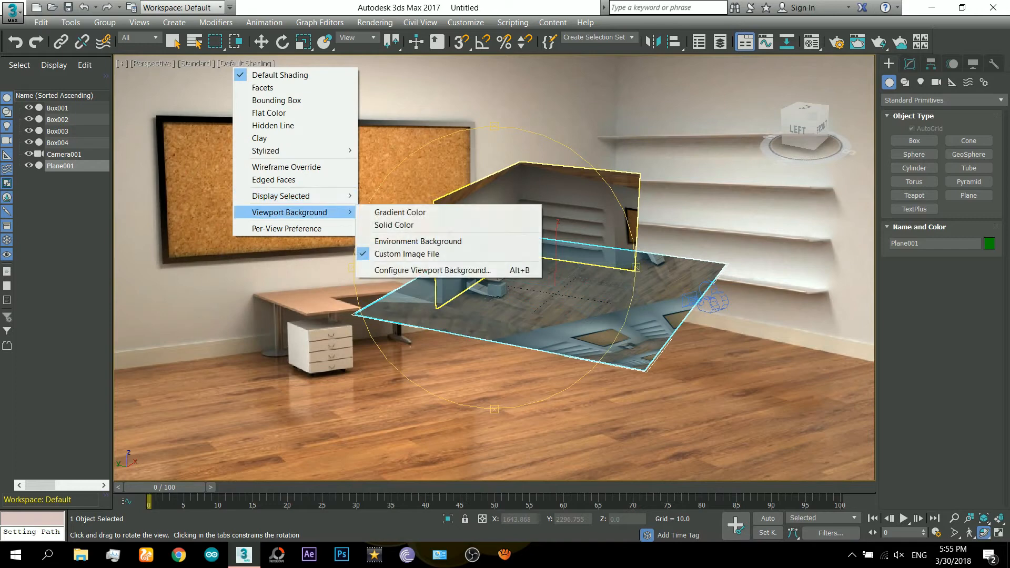
left_click(394, 225)
left_click_drag(589, 284, 471, 250)
- Disable U and V tiling on the camera map's bitmap texture and close the Material Editor
left_click(811, 42)
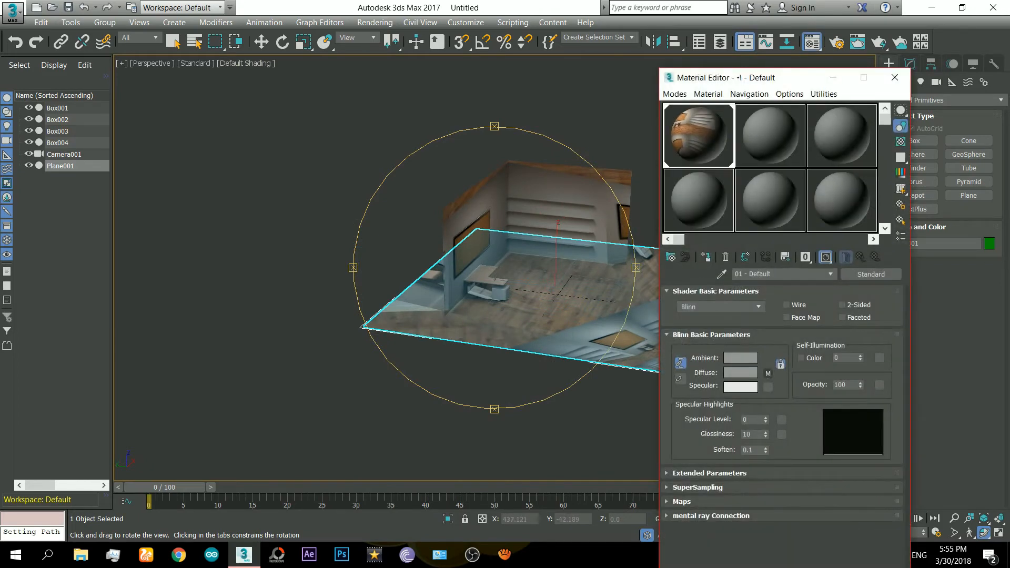
left_click(768, 374)
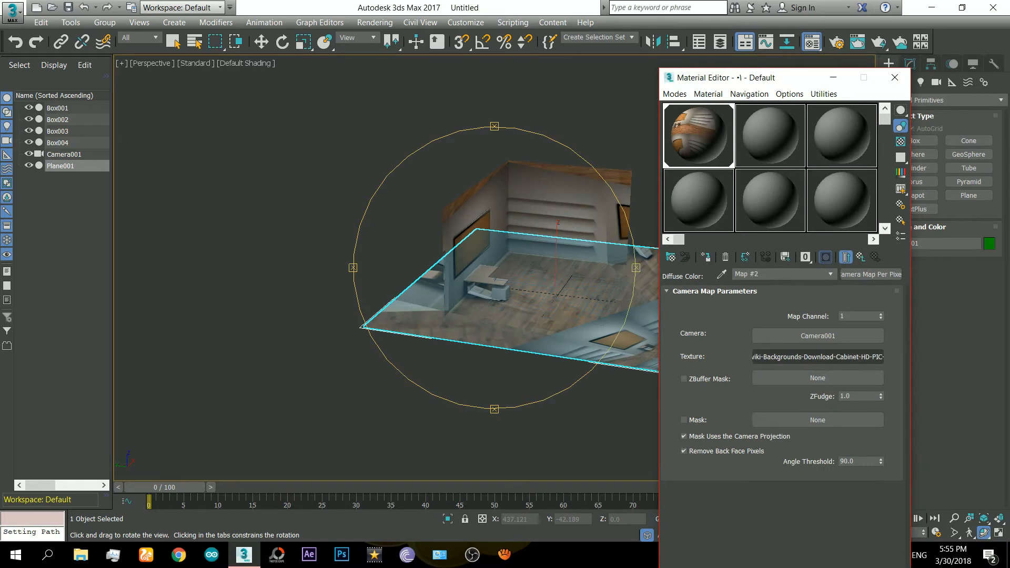
left_click(818, 357)
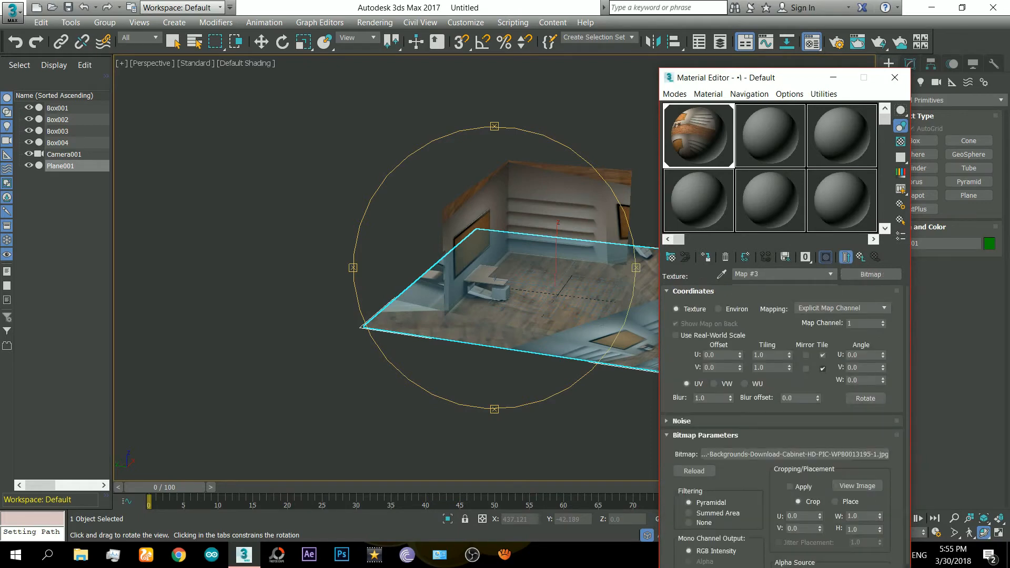
left_click(822, 368)
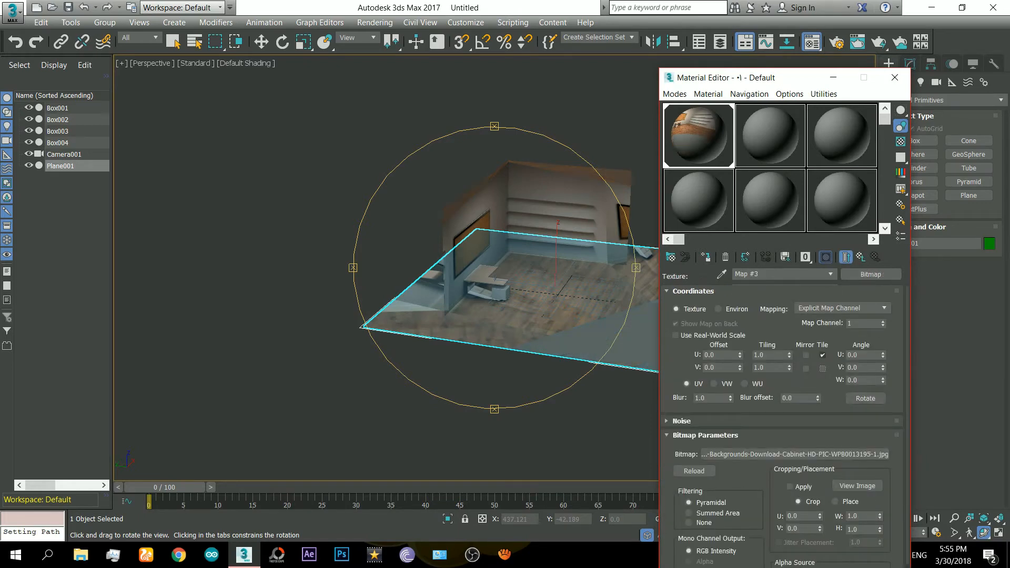
left_click(823, 355)
left_click_drag(526, 287, 395, 282)
left_click_drag(463, 268, 537, 245)
left_click(894, 78)
- Examine the projected shelves on the side wall up close in the Perspective view
scroll(503, 246, "up", 2)
scroll(503, 246, "down", 2)
scroll(518, 247, "up", 4)
scroll(484, 319, "up", 6)
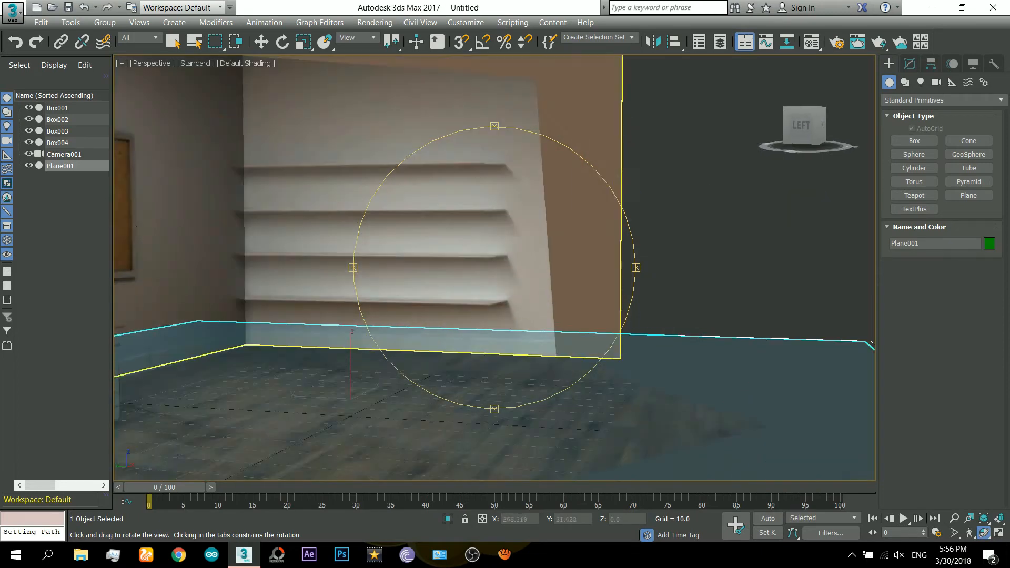
middle_click_drag(502, 156, 608, 186)
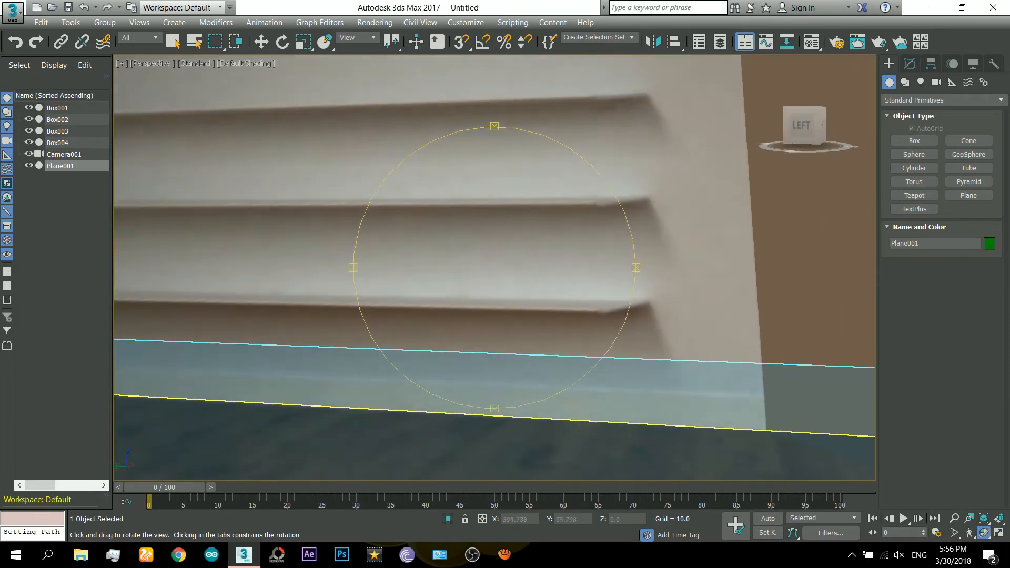
scroll(494, 267, "down", 5)
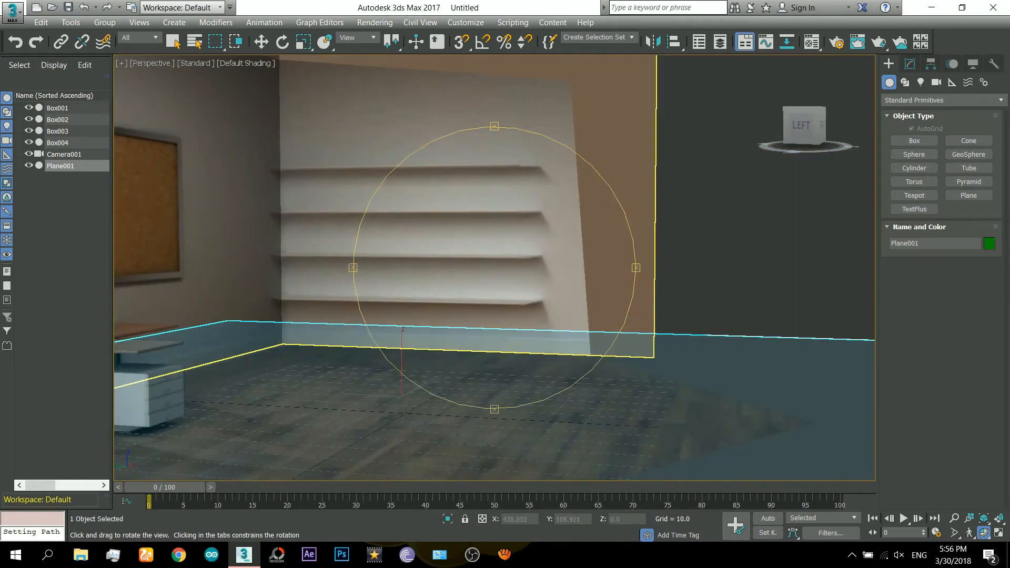
- Create a thin AutoGrid box about 108 by 14 on the floor in the Camera001 view
key("c")
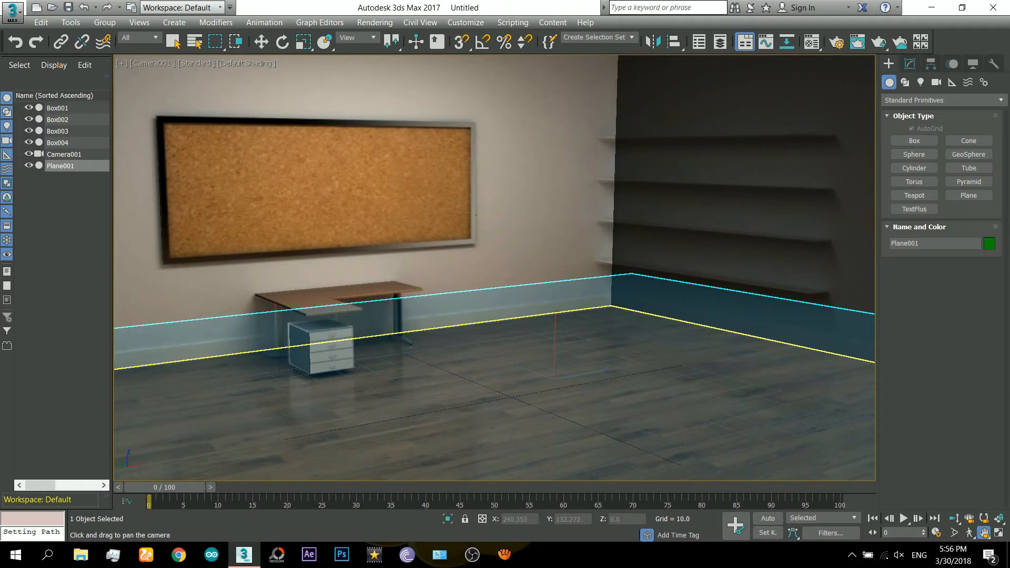
left_click(914, 141)
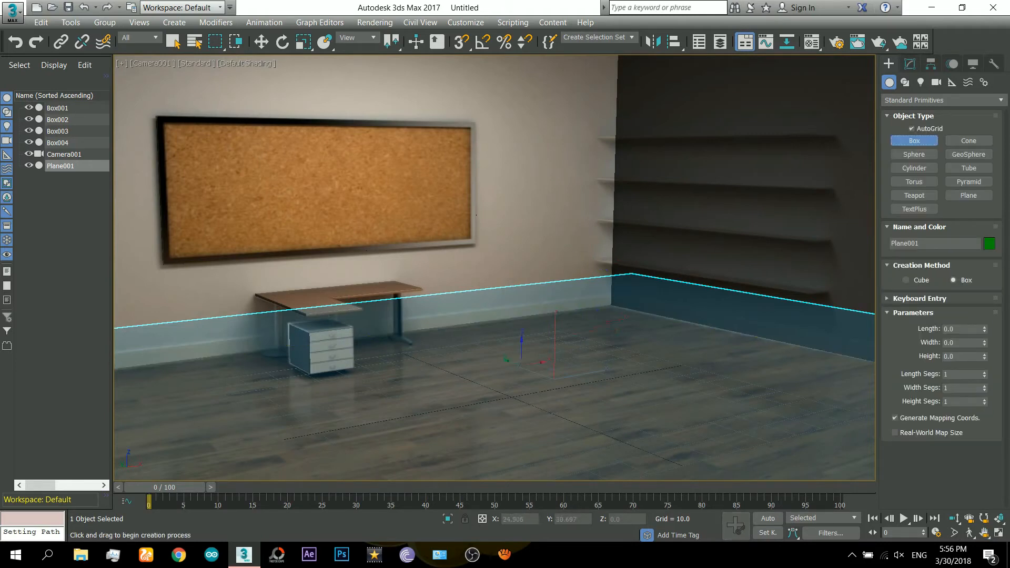
left_click_drag(521, 362, 783, 453)
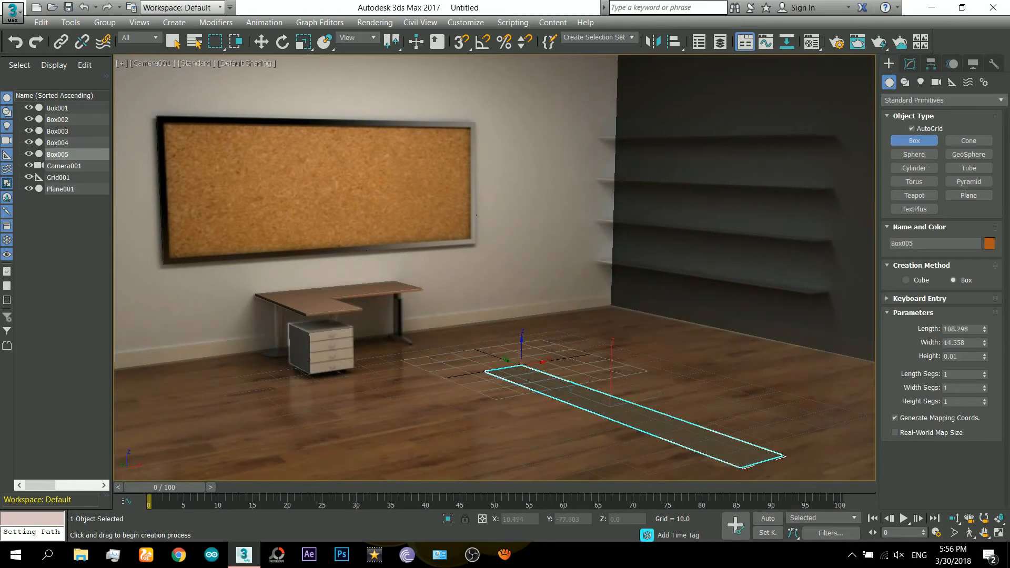
left_click(742, 462)
right_click(636, 371)
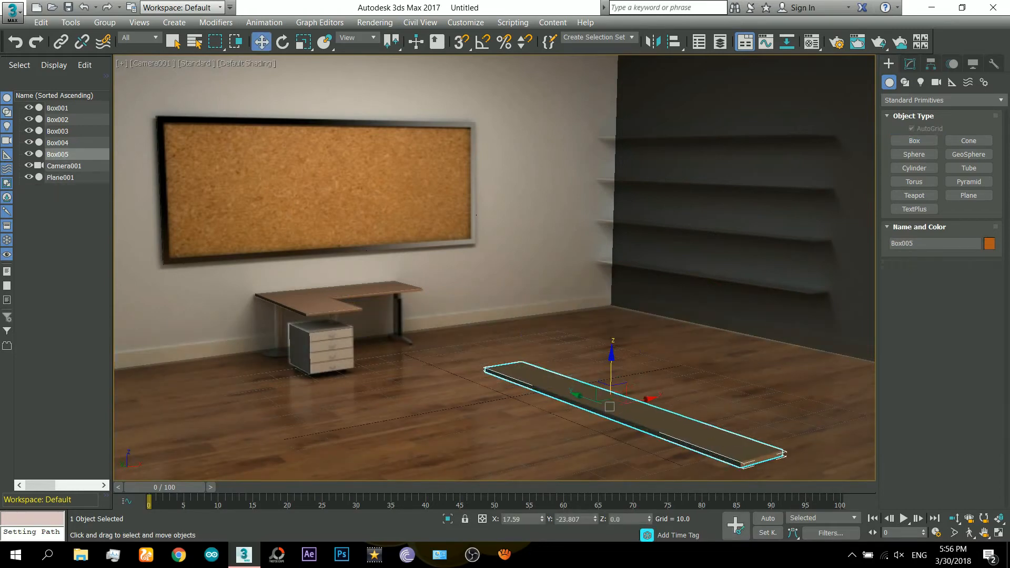
- Move the new box up and across onto the lowest projected wall shelf, at a height of about Z 19
right_click(603, 396)
left_click(620, 405)
left_click_drag(619, 405, 684, 249)
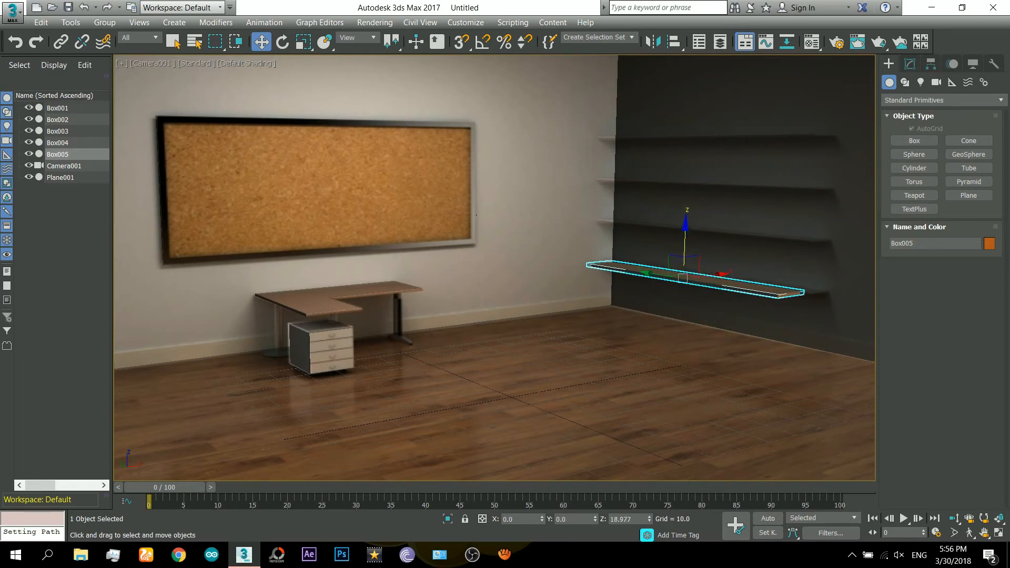
key("F3")
key("F3")
- Set the self-illumination of the 01 - Default material to 100 and close the Material Editor
key("m")
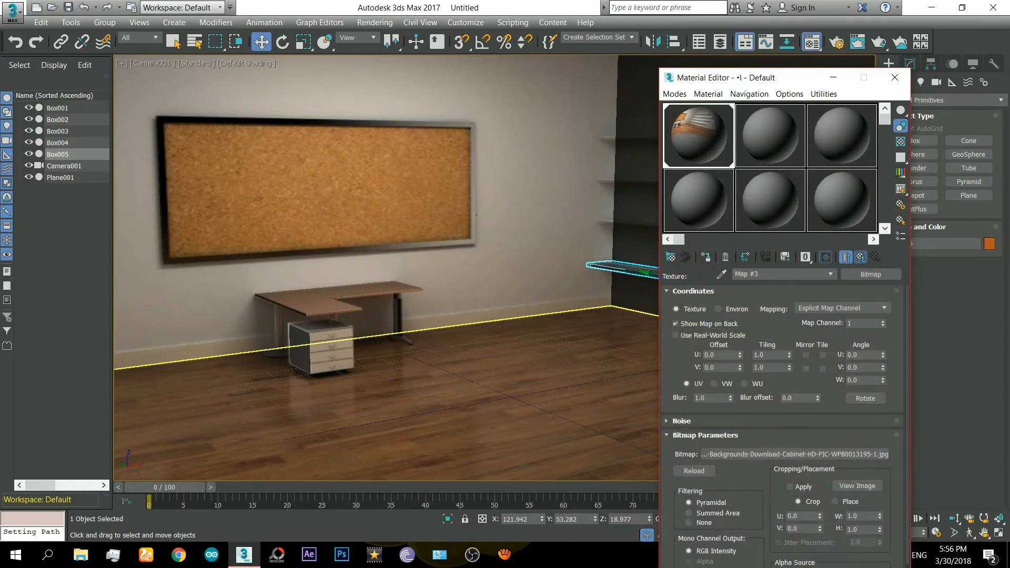
left_click(860, 257)
left_click(861, 257)
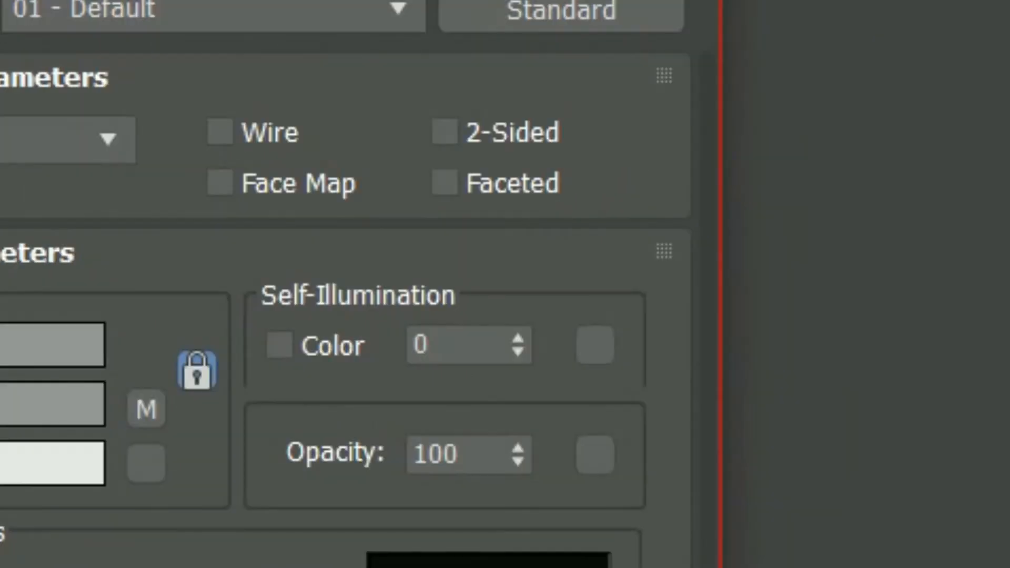
left_click_drag(518, 340, 518, 132)
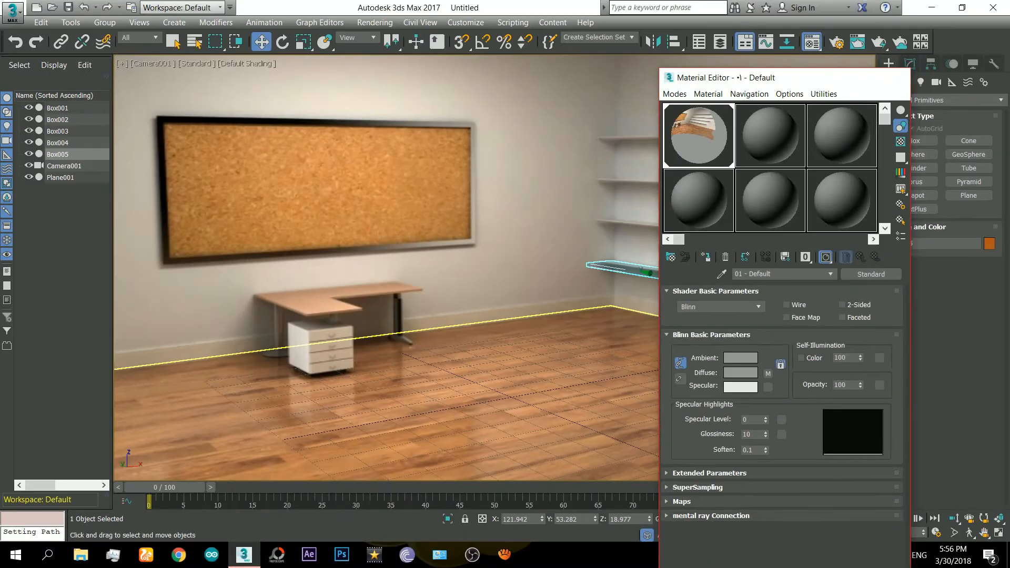
key("m")
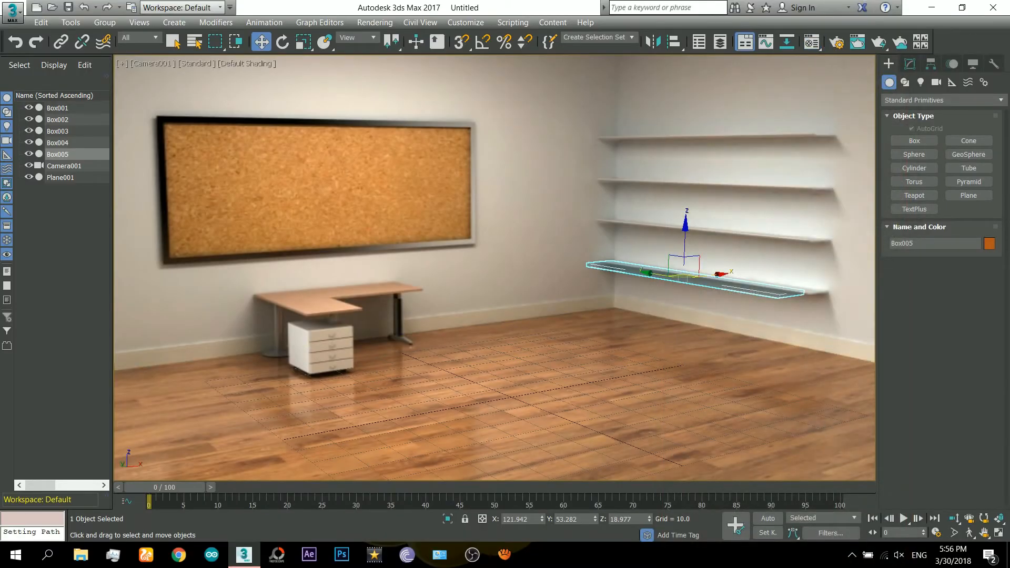
- Fine-tune the height of the shelf box in the Perspective view to match the lowest projected shelf
key("p")
key("z")
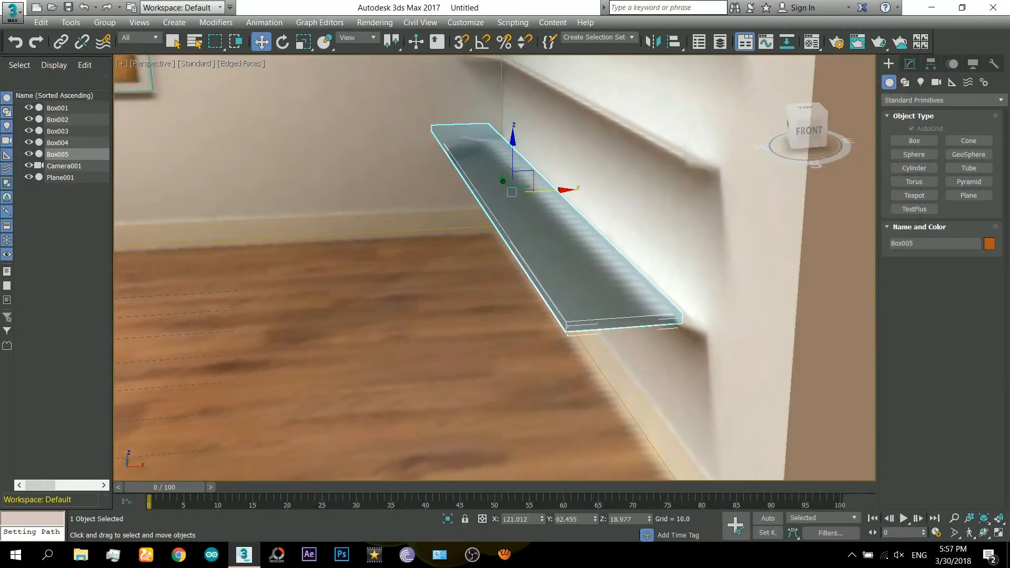
left_click_drag(513, 155, 513, 143)
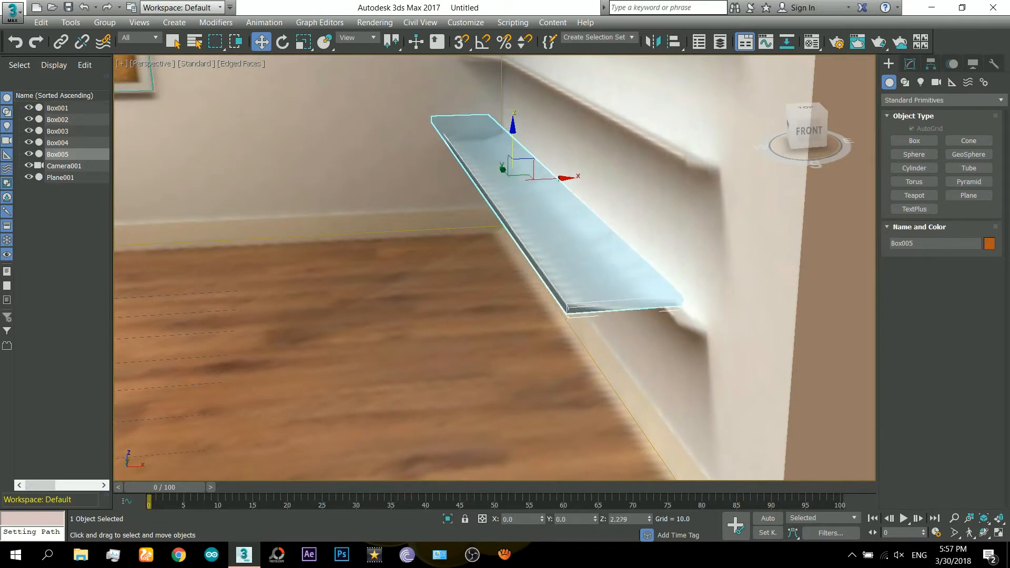
middle_click_drag(495, 315, 542, 274, "alt")
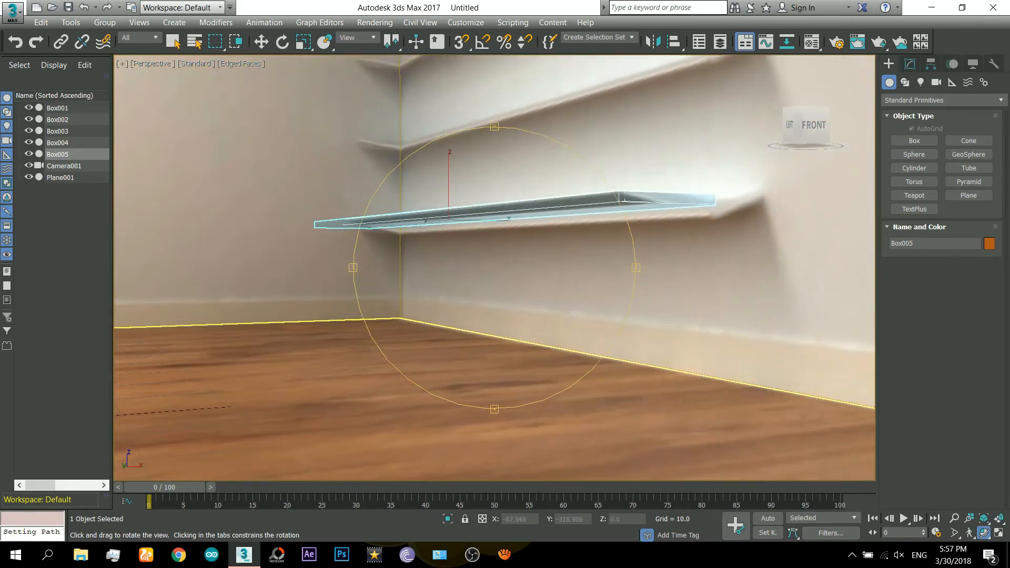
key("w")
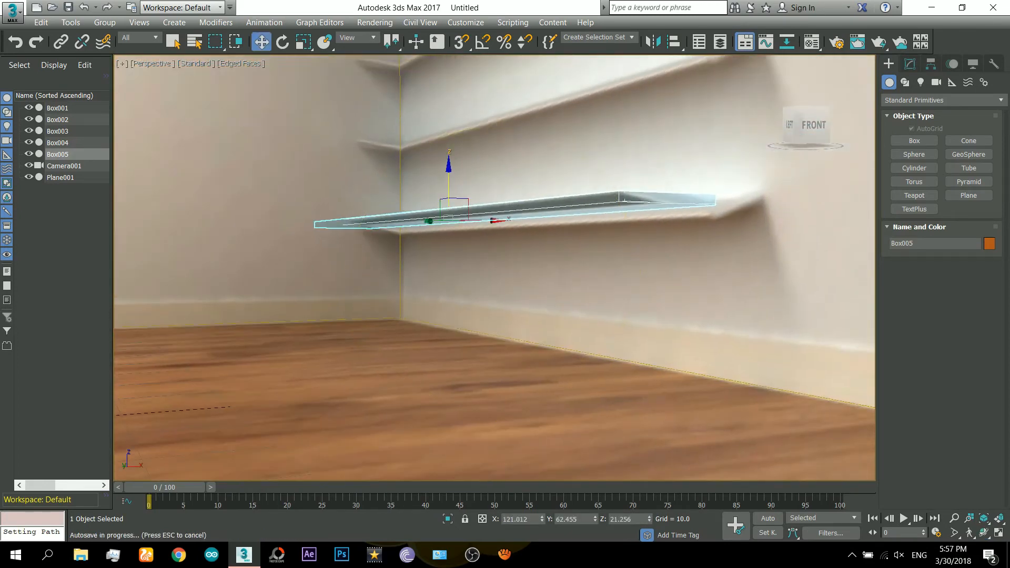
mouse_move(449, 182)
left_mouse_down()
mouse_move(449, 131)
mouse_move(449, 183)
left_mouse_up()
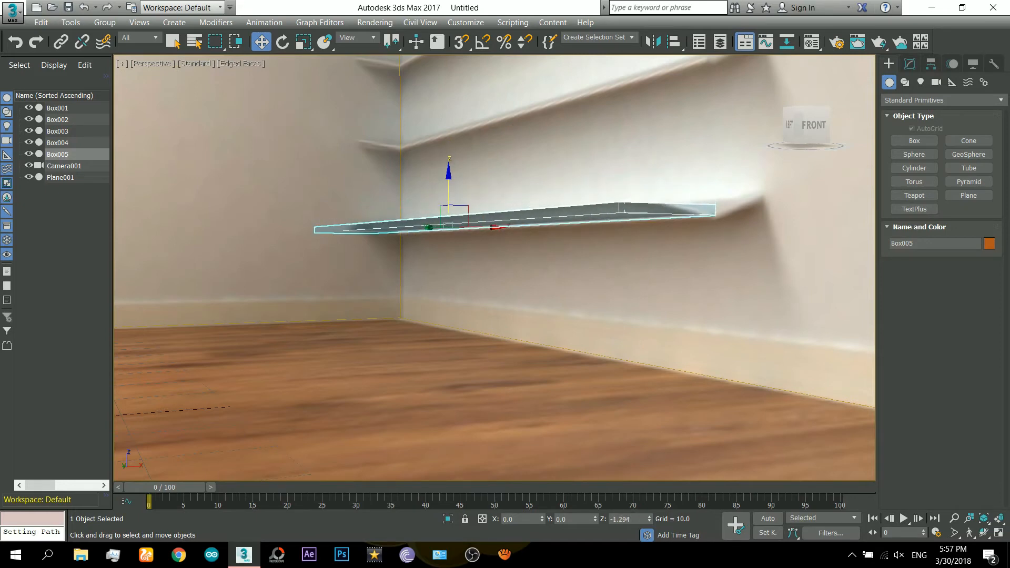
middle_click_drag(448, 326, 410, 377, "alt")
left_click_drag(448, 227, 449, 238)
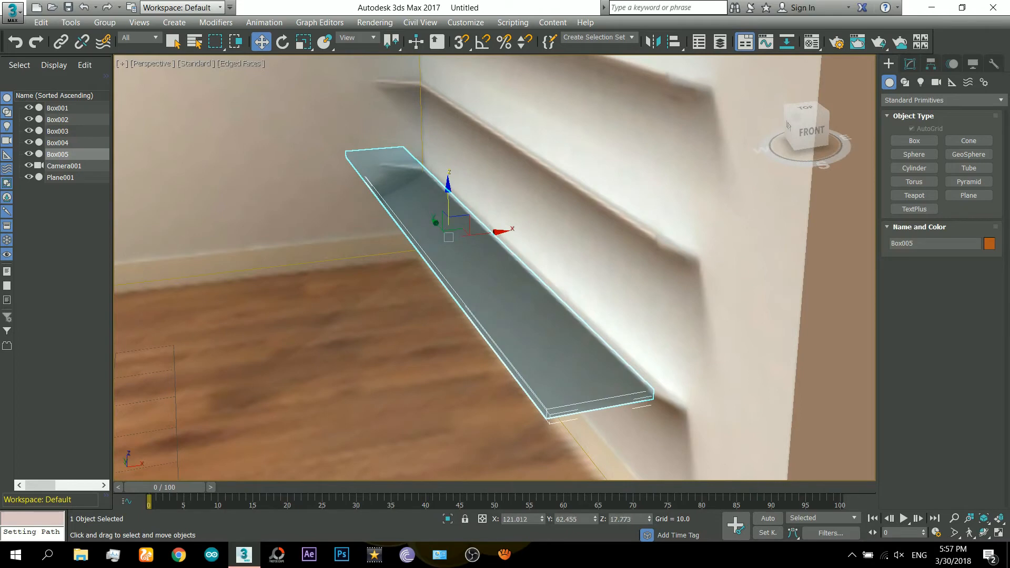
middle_click_drag(448, 237, 469, 237)
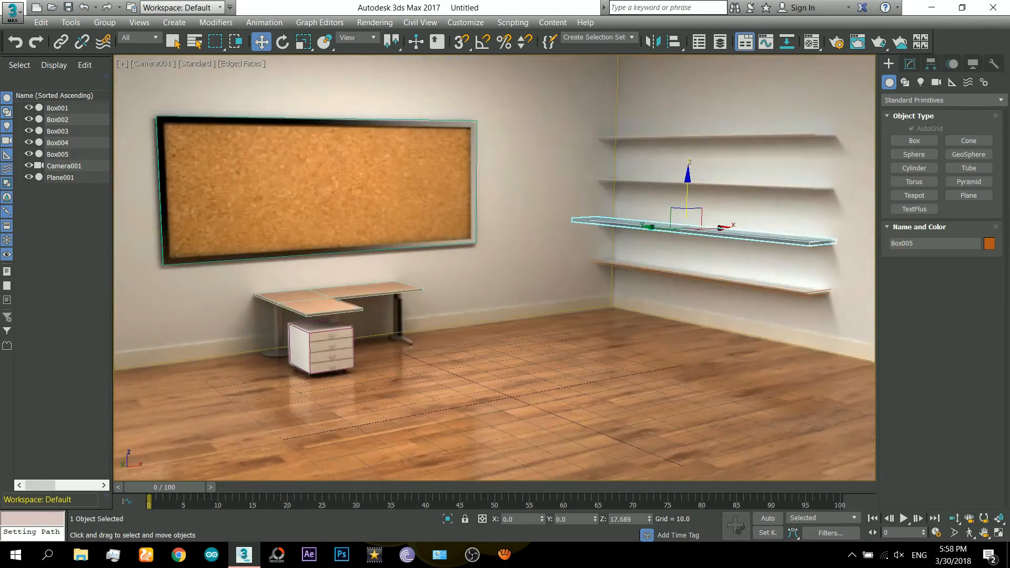
- Clone the lowest shelf box upward onto the second projected shelf, at about Z 39
left_click_drag(687, 204, 687, 204, "shift")
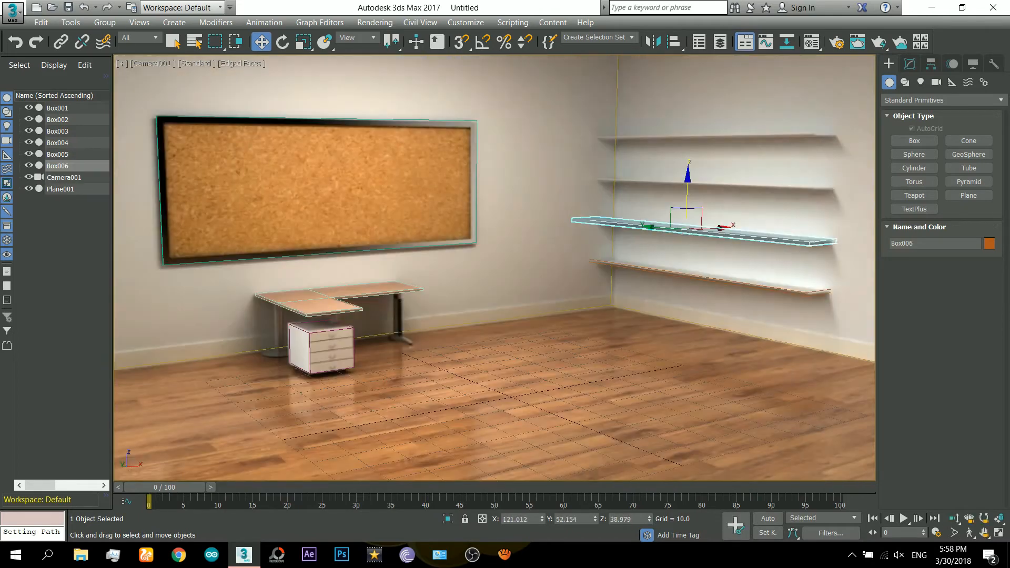
left_click(506, 332)
left_click(506, 332)
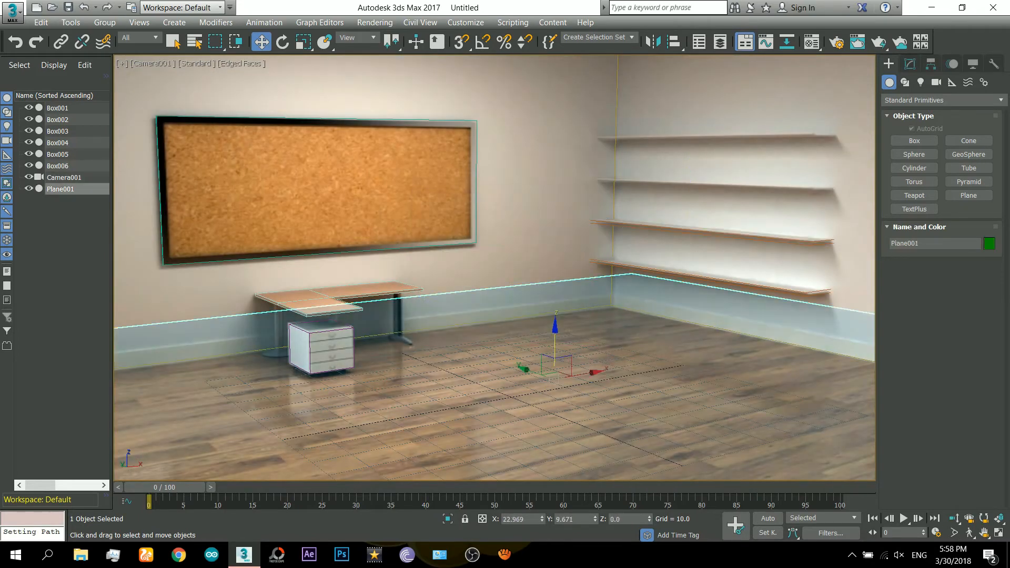
- Clone the shelf box upward twice more, onto the third projected shelf at about Z 57 and onto the top shelf
left_click(687, 230)
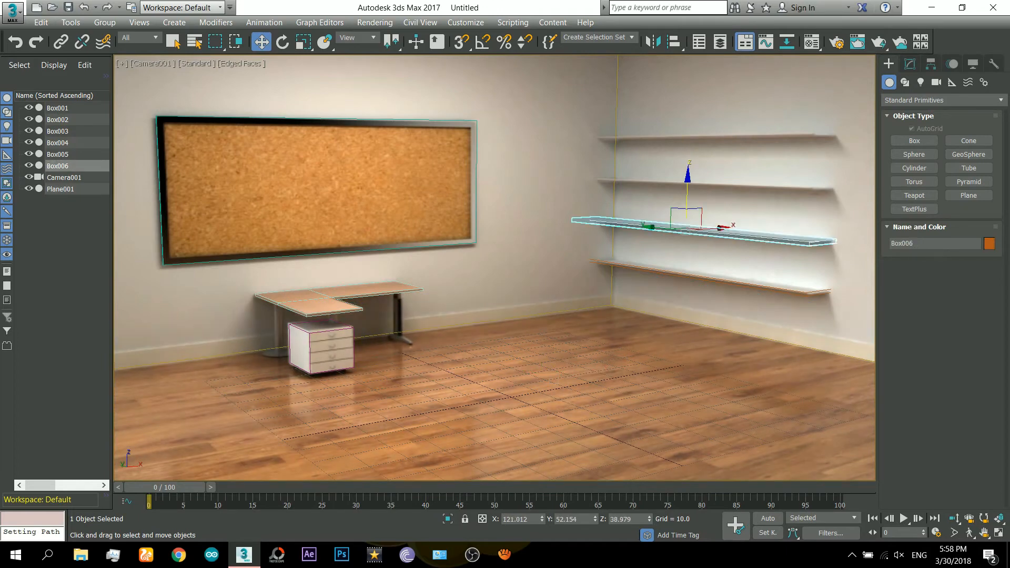
left_click_drag(687, 195, 689, 153)
left_click(555, 366)
left_click(687, 230)
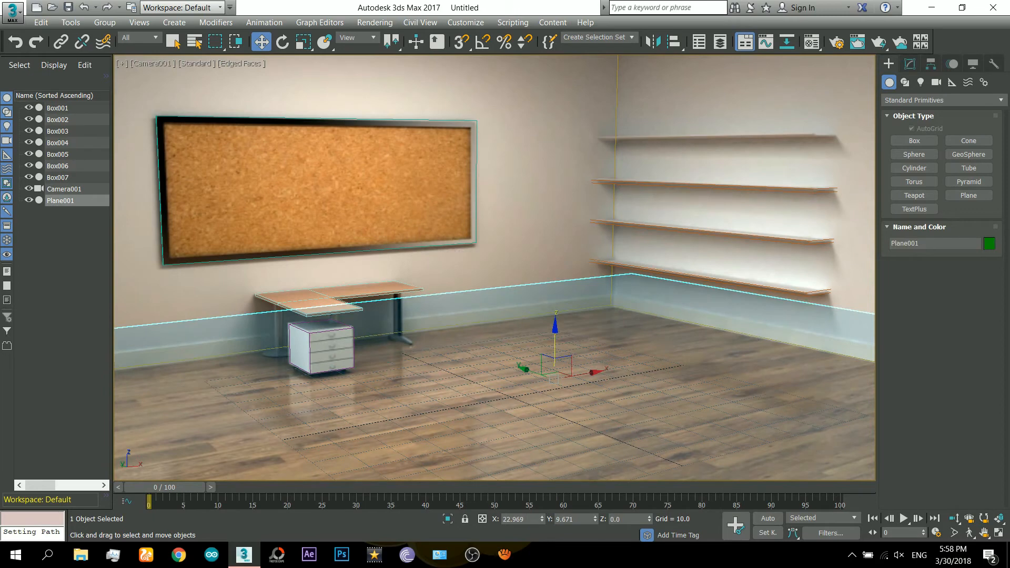
left_click(688, 185)
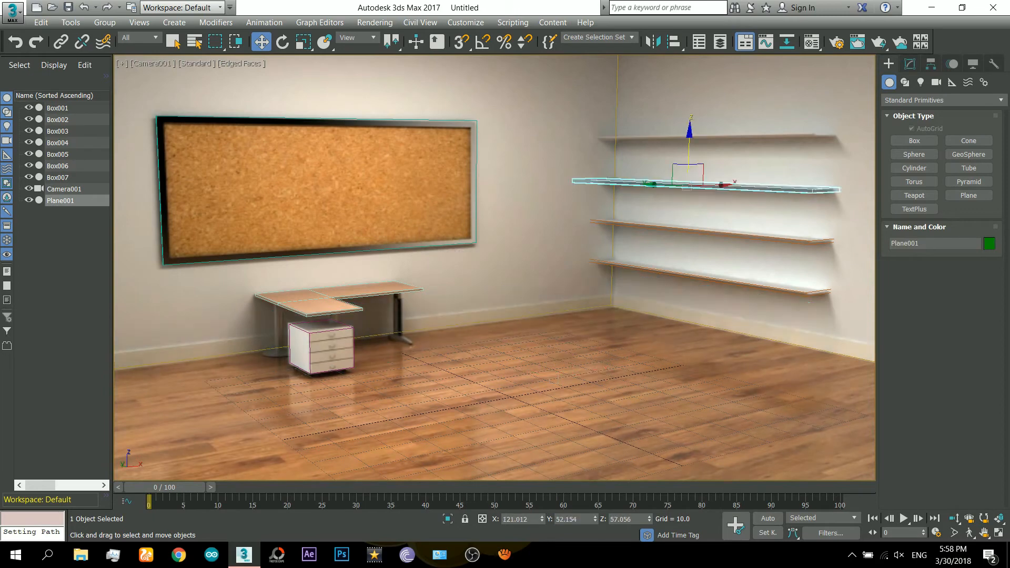
left_click_drag(689, 158, 691, 108)
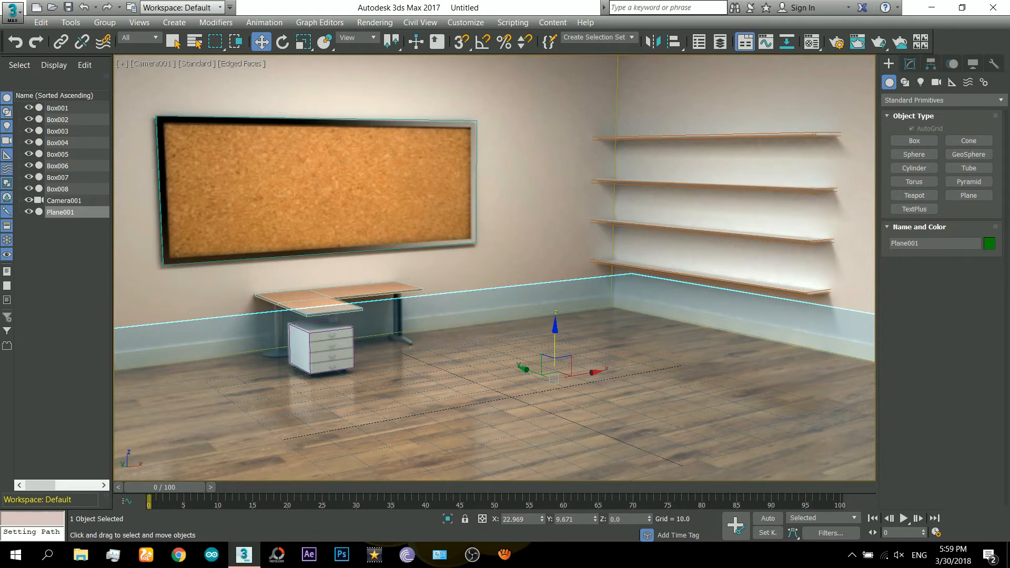
- Examine the projected room and its new shelves from several angles in the Perspective view with nothing selected
key("p")
scroll(549, 279, "down", 5)
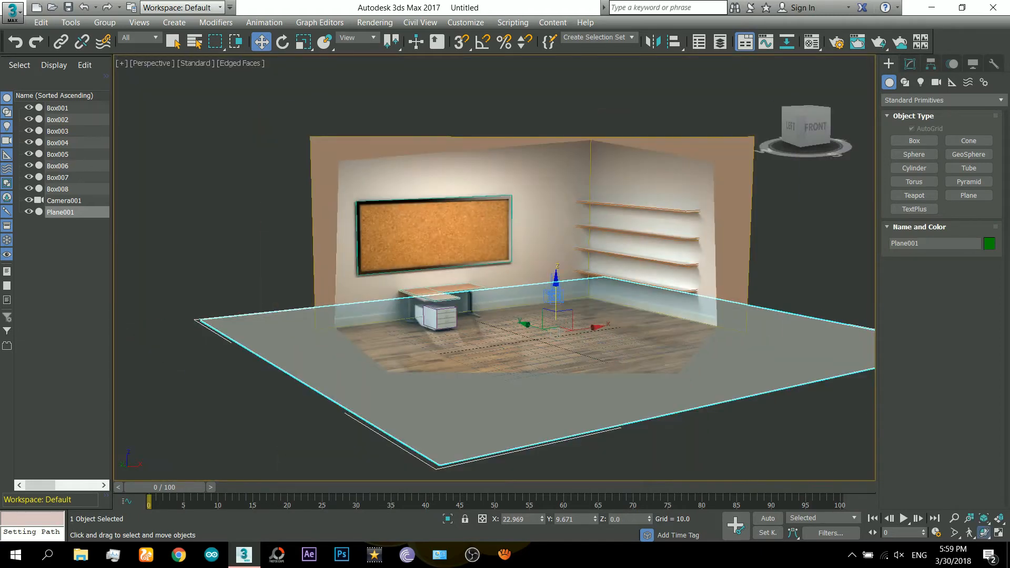
key("ctrl+r")
key("w")
key("ctrl+d")
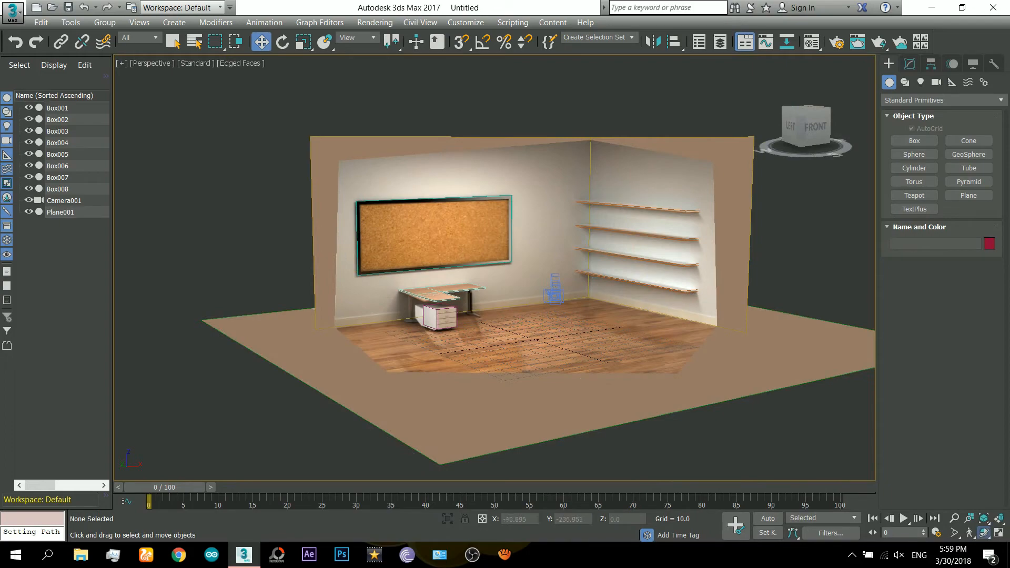
key("ctrl+r")
left_click_drag(521, 330, 514, 371)
left_click_drag(536, 296, 569, 323)
scroll(569, 323, "down", 5)
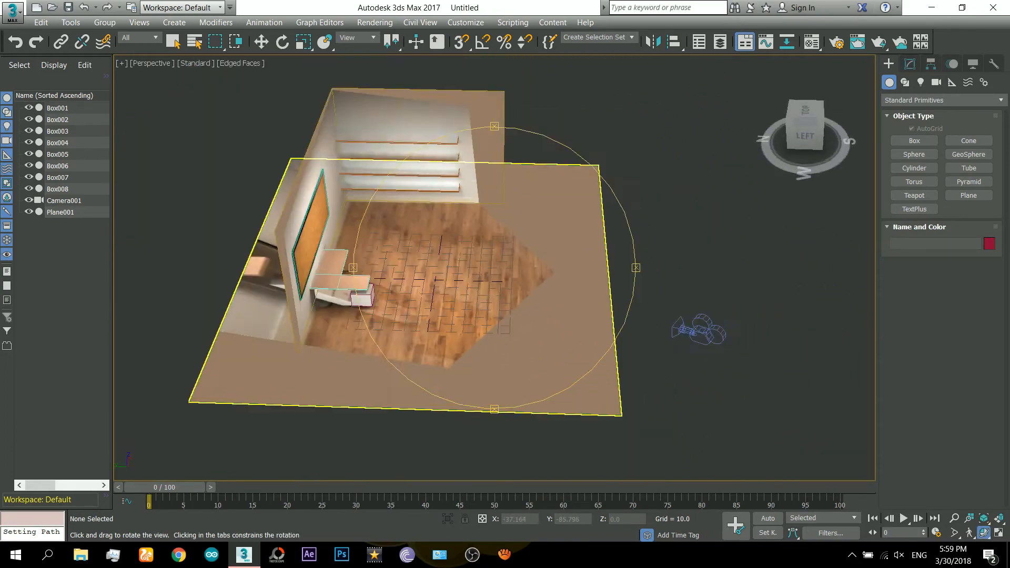
middle_click_drag(430, 303, 481, 329)
key("w")
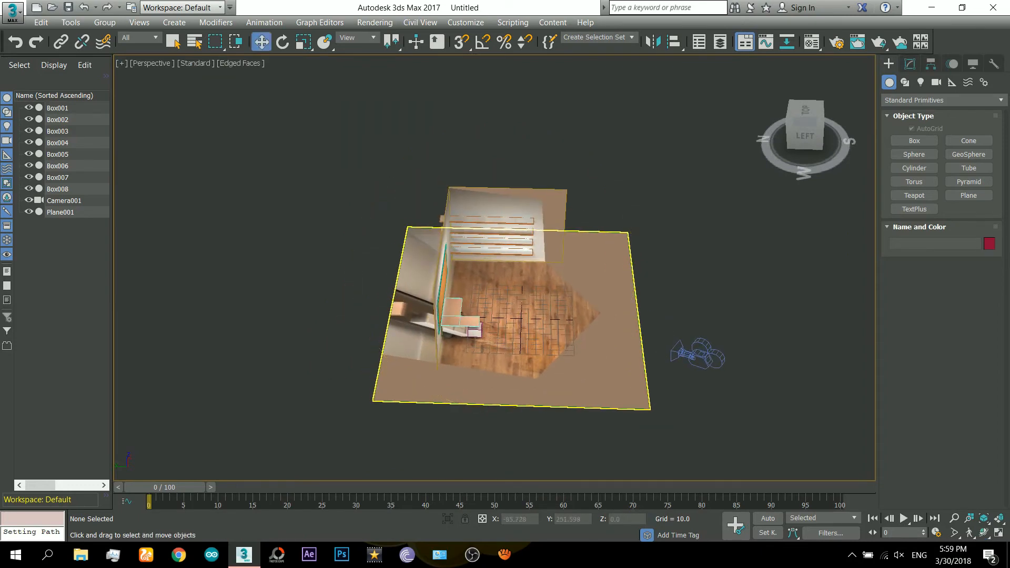
- Select the floor plane and display it in the Top view with default shading and edged faces
left_click(414, 375)
key("t")
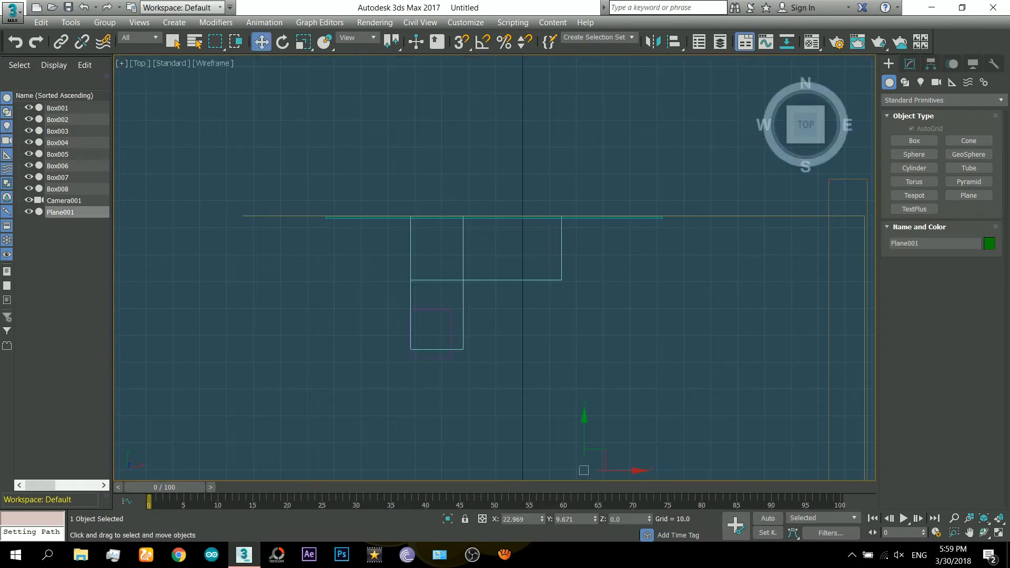
key("F3")
scroll(413, 352, "up", 5)
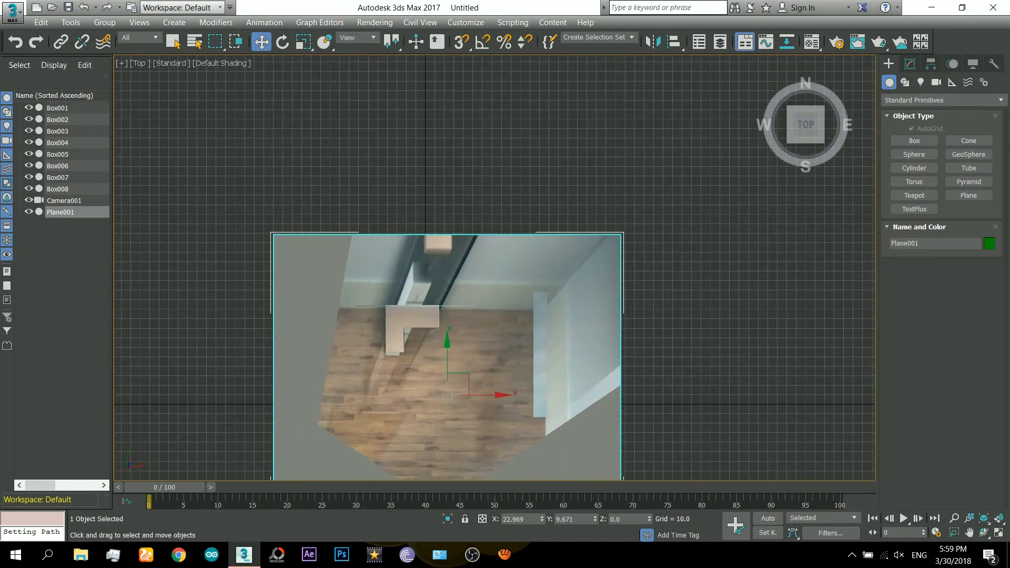
key("F4")
- Add an Edit Poly modifier to the floor plane
left_click(910, 64)
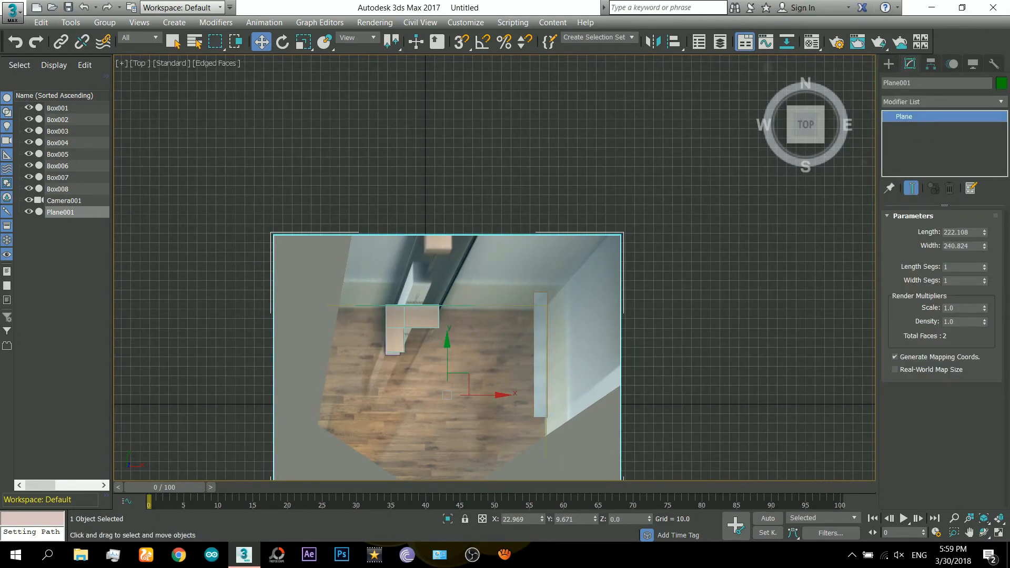
left_click(941, 101)
scroll(939, 354, "down", 3)
scroll(926, 368, "down", 1)
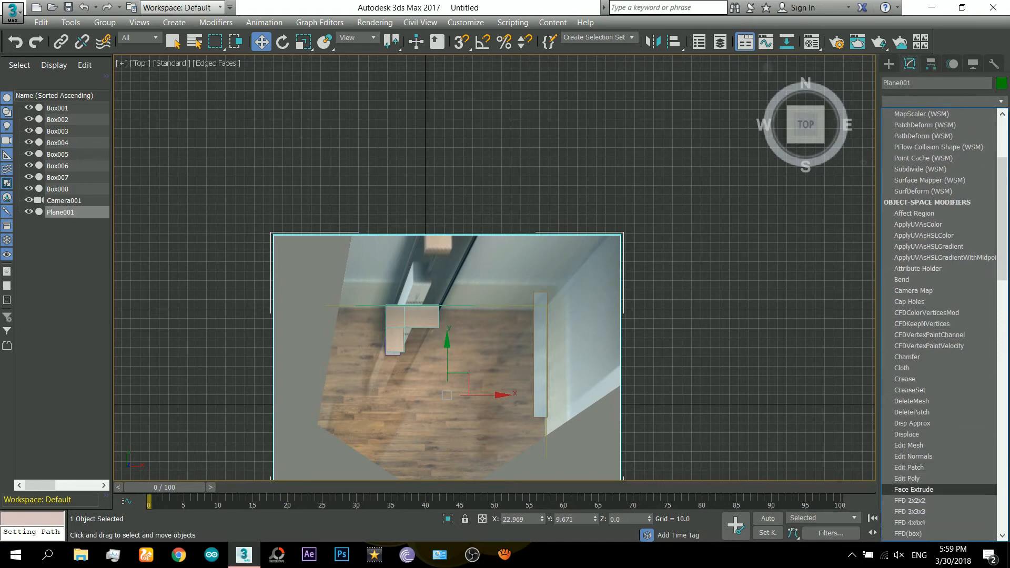
left_click(909, 478)
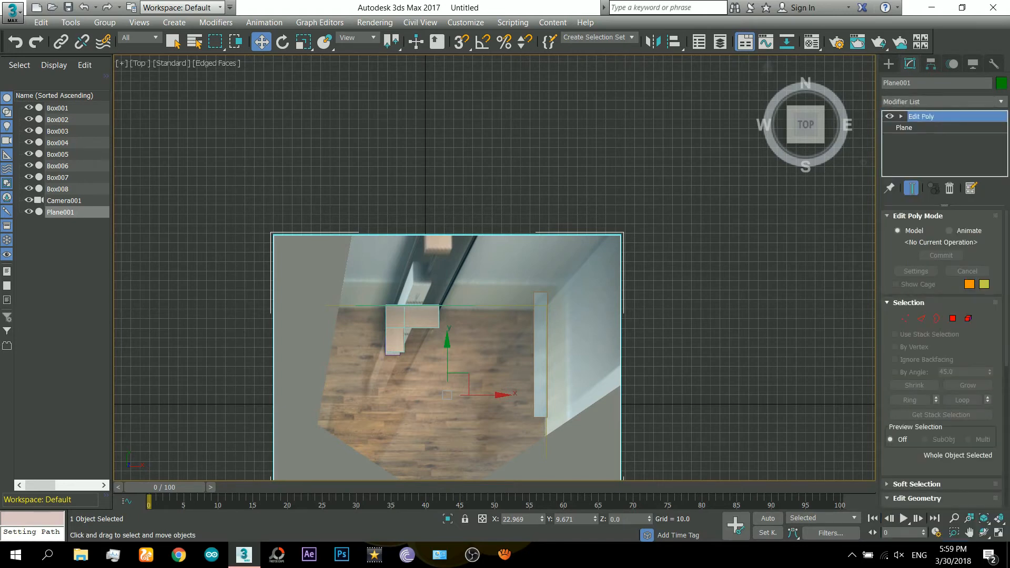
- Move the floor plane's back edge along Y to line up with the back wall, at about Y 104.5
left_click(921, 318)
left_click(447, 235)
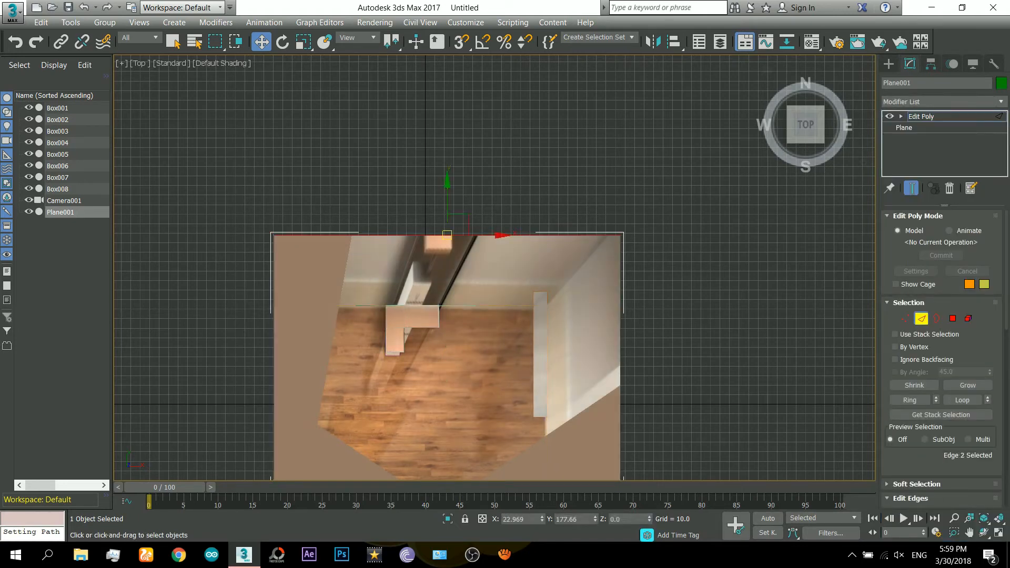
key("F4")
scroll(428, 304, "up", 7)
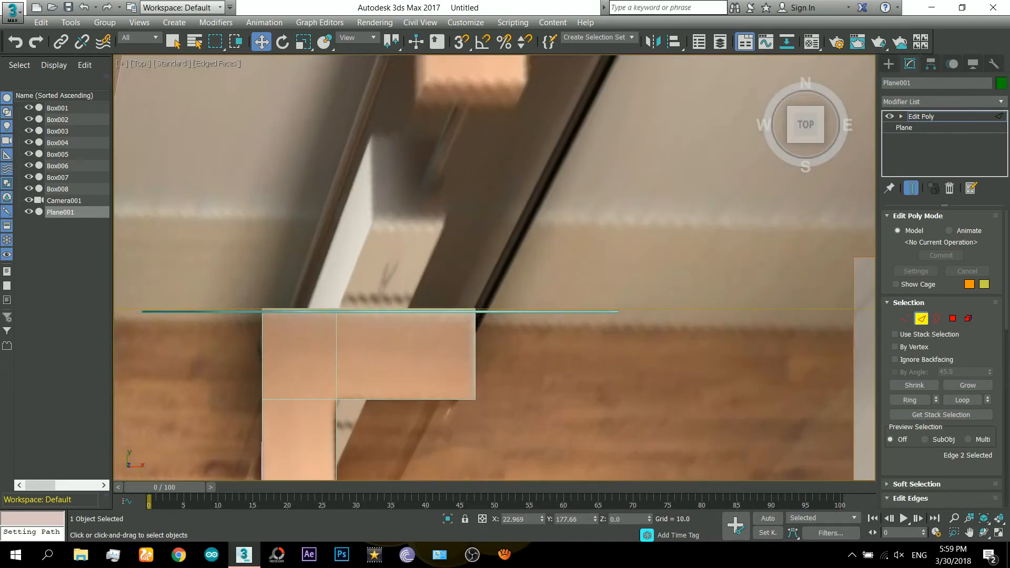
scroll(469, 467, "down", 2)
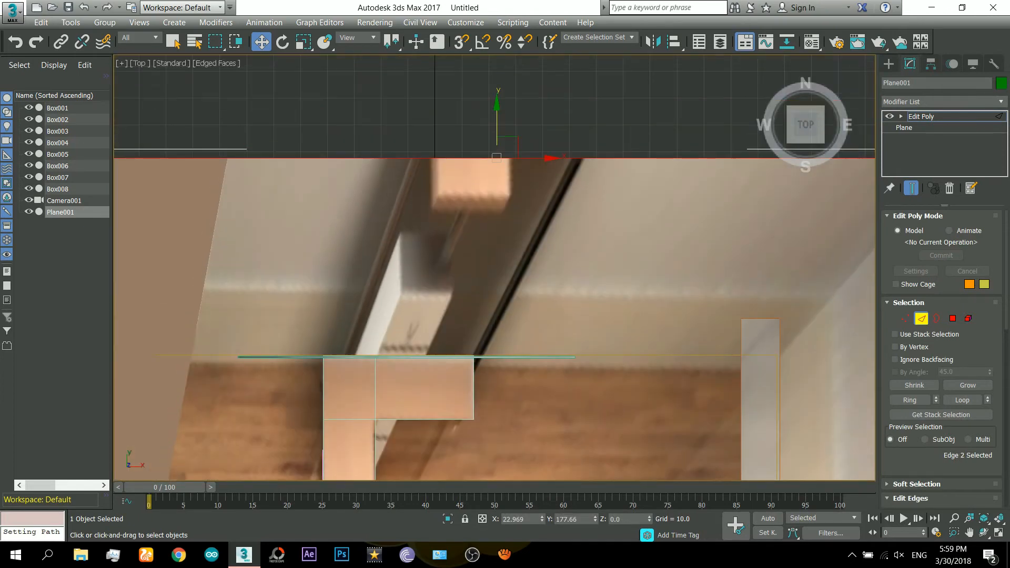
left_click_drag(496, 121, 496, 317)
scroll(575, 333, "down", 5)
middle_click_drag(575, 333, 504, 183)
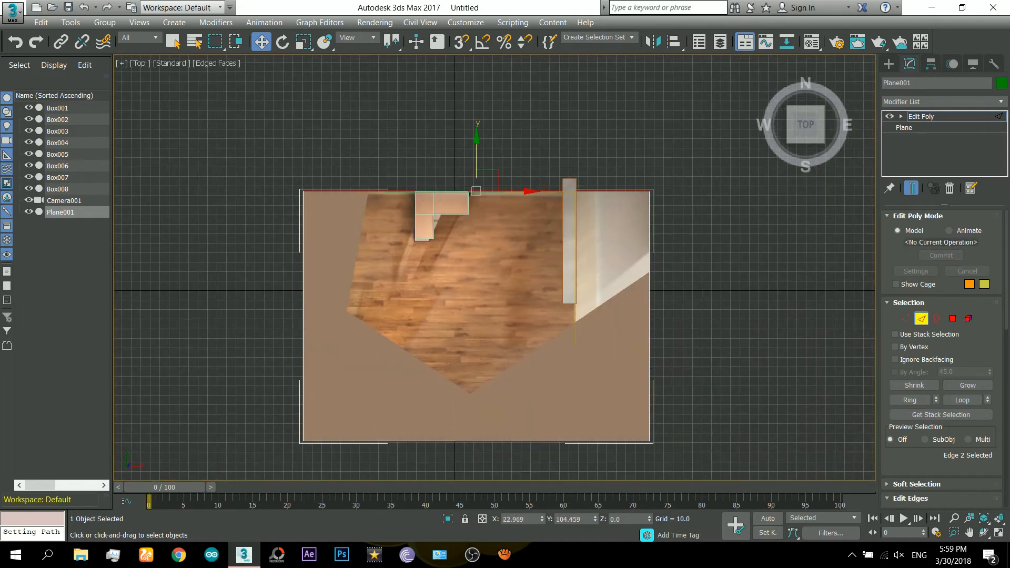
- Move the floor plane's edge beside the shelves along X to line up with the side wall, at about X 128.8
left_click(649, 315)
left_click_drag(649, 316, 576, 315)
scroll(584, 302, "up", 8)
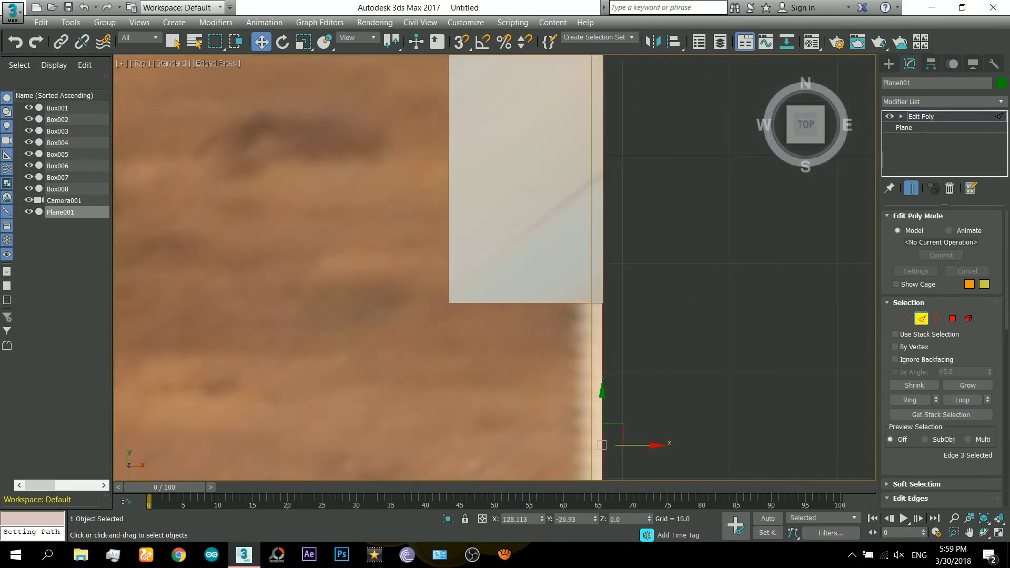
scroll(611, 327, "down", 8)
middle_click_drag(456, 239, 513, 245)
scroll(513, 245, "up", 1)
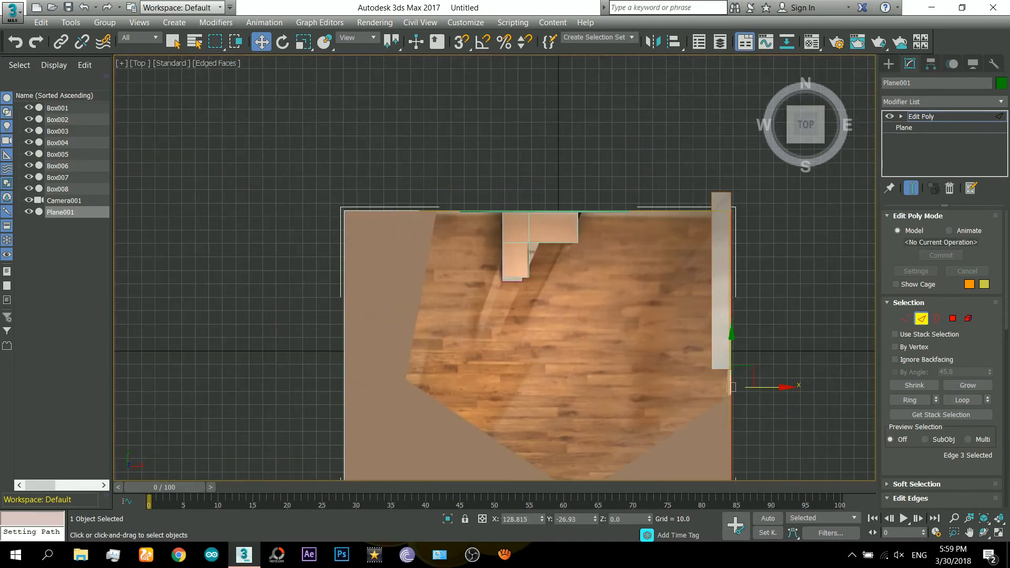
scroll(514, 245, "down", 3)
scroll(460, 281, "up", 2)
scroll(560, 195, "down", 1)
middle_click_drag(561, 195, 610, 105, "alt")
- Check the trimmed floor through Camera001 and clear the edge selection
key("c")
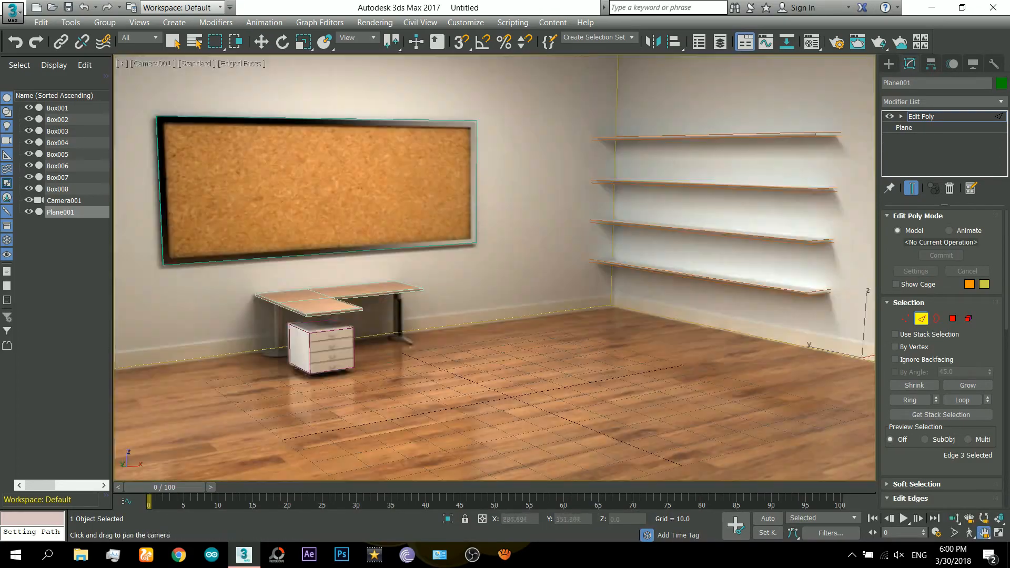
key("w")
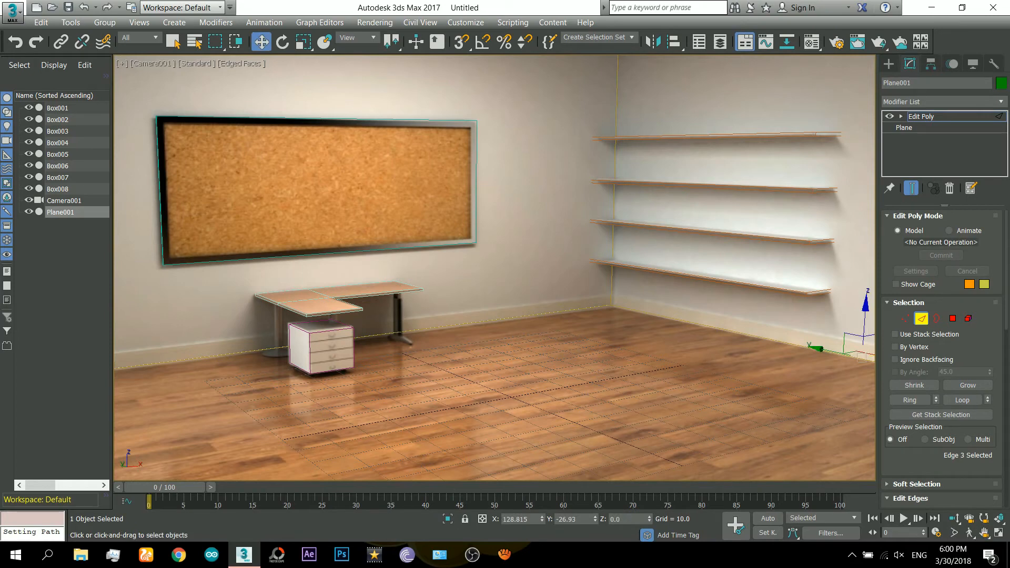
left_click(343, 339)
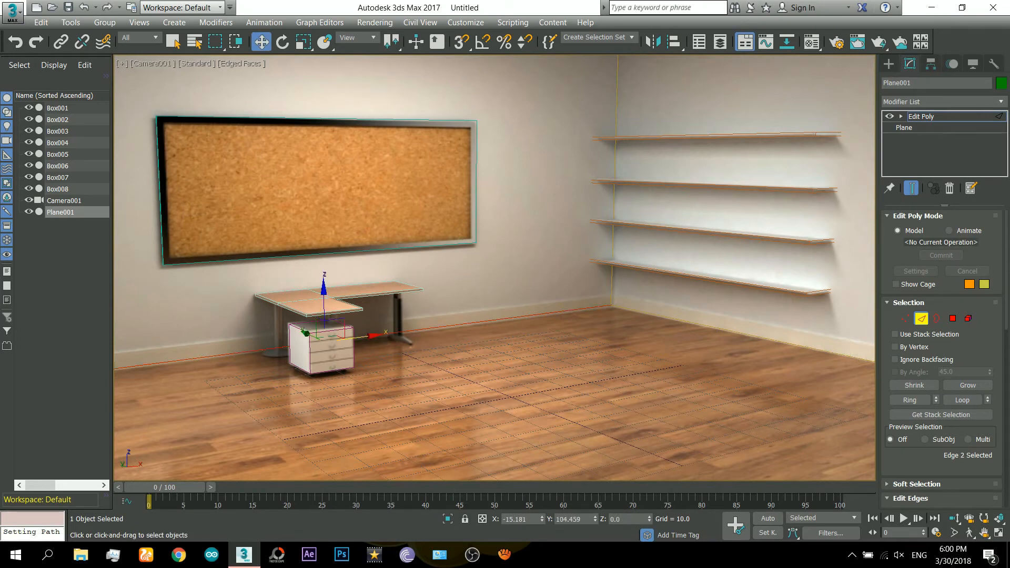
left_click(410, 377)
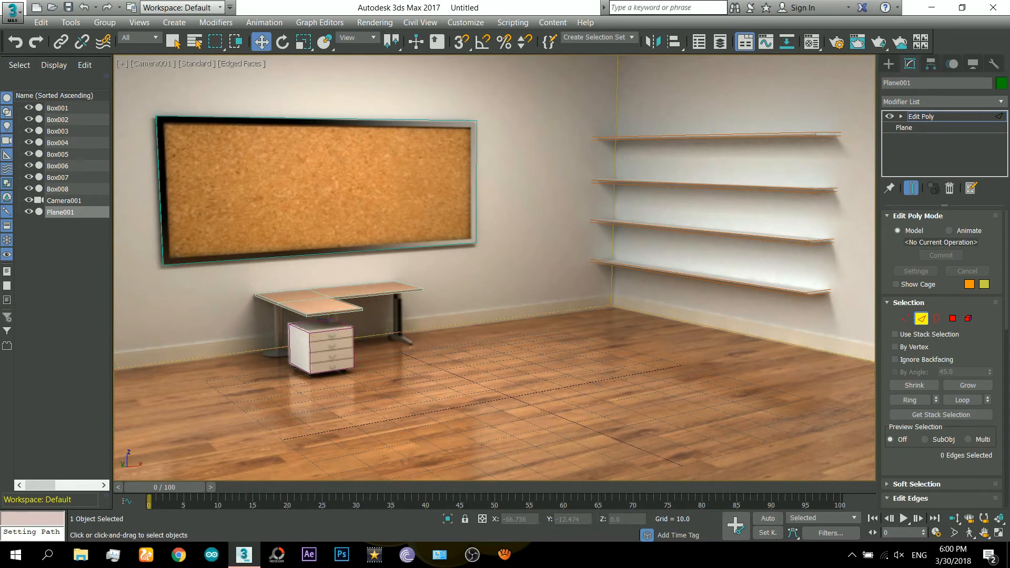
- Examine the trimmed floor and the photo projection around the desk and drawer unit in the Perspective view
key("p")
scroll(484, 340, "up", 4)
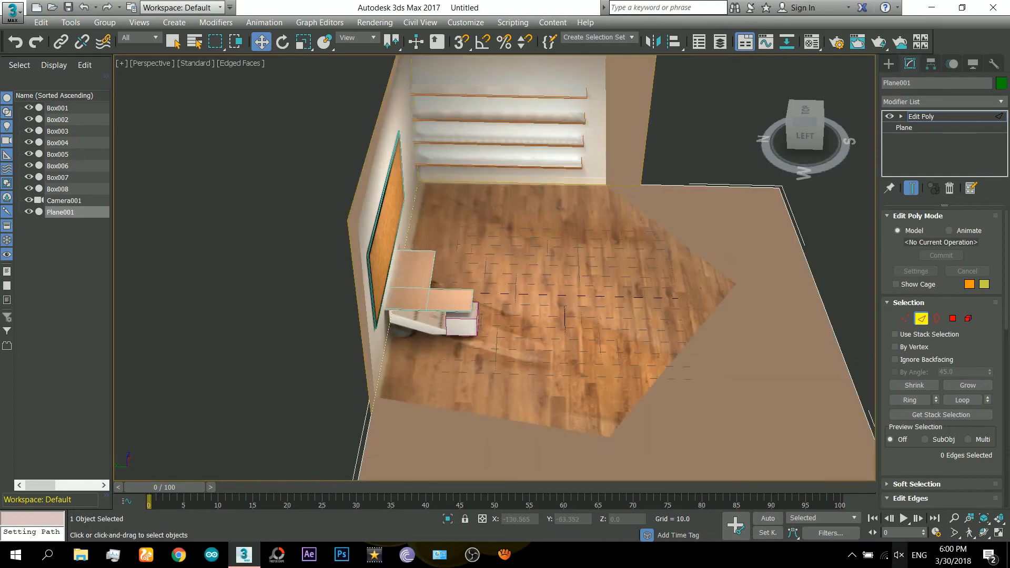
middle_click_drag(658, 297, 450, 293, "alt")
scroll(617, 268, "up", 3)
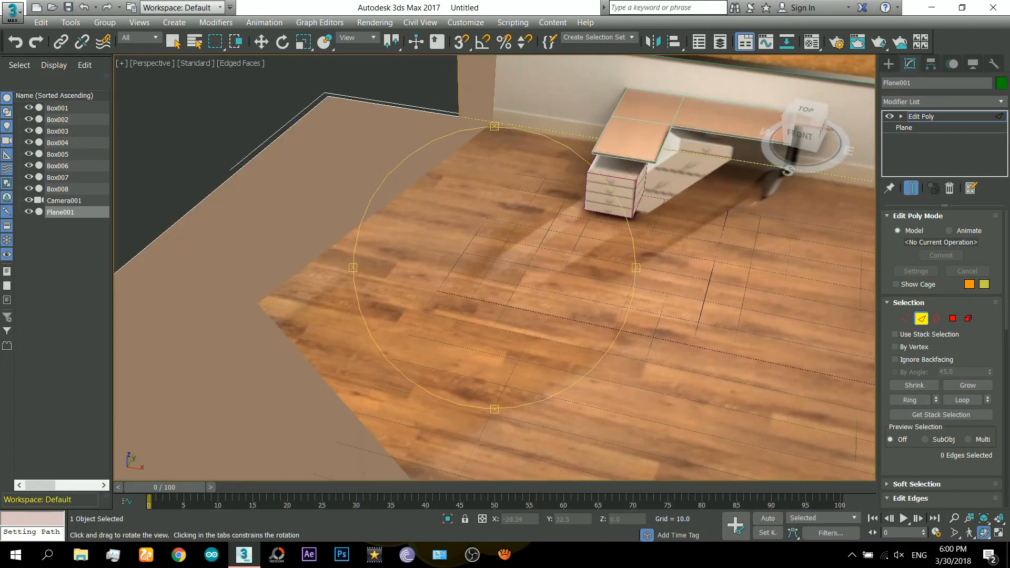
middle_click_drag(537, 276, 584, 242, "alt")
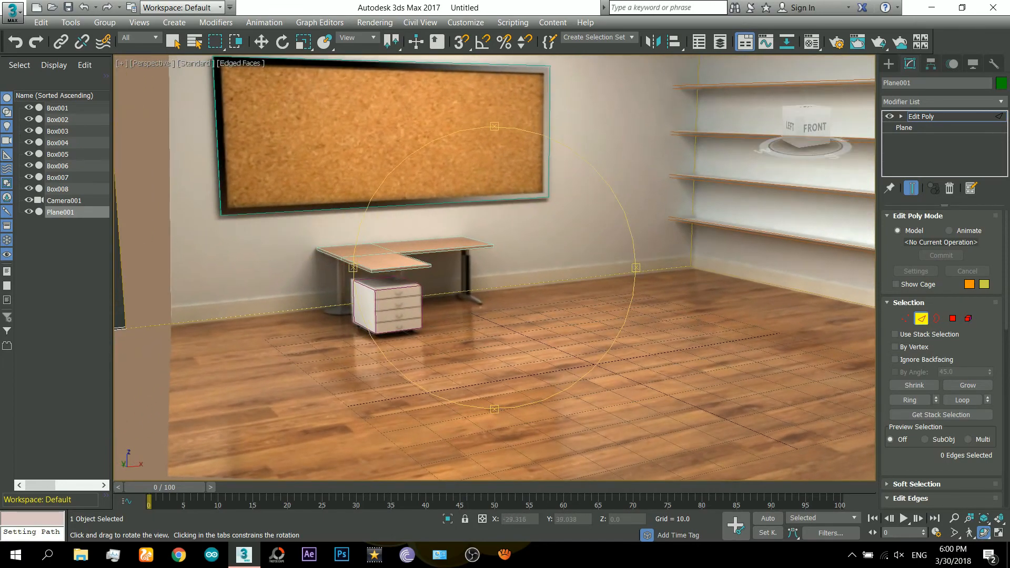
mouse_move(521, 303)
middle_mouse_down("alt")
mouse_move(439, 309)
mouse_move(521, 304)
mouse_move(521, 316)
middle_mouse_up("alt")
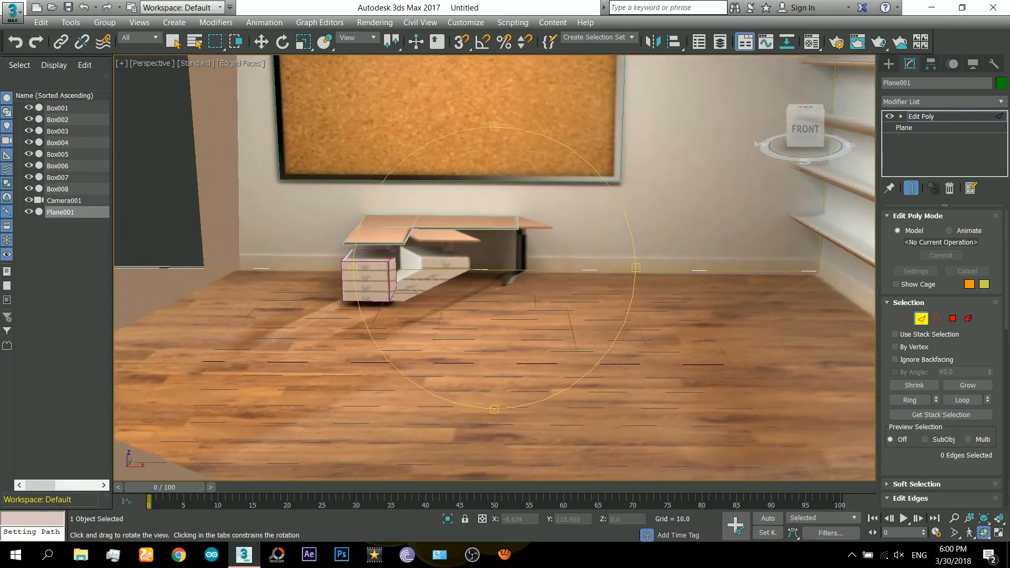
scroll(462, 263, "up", 5)
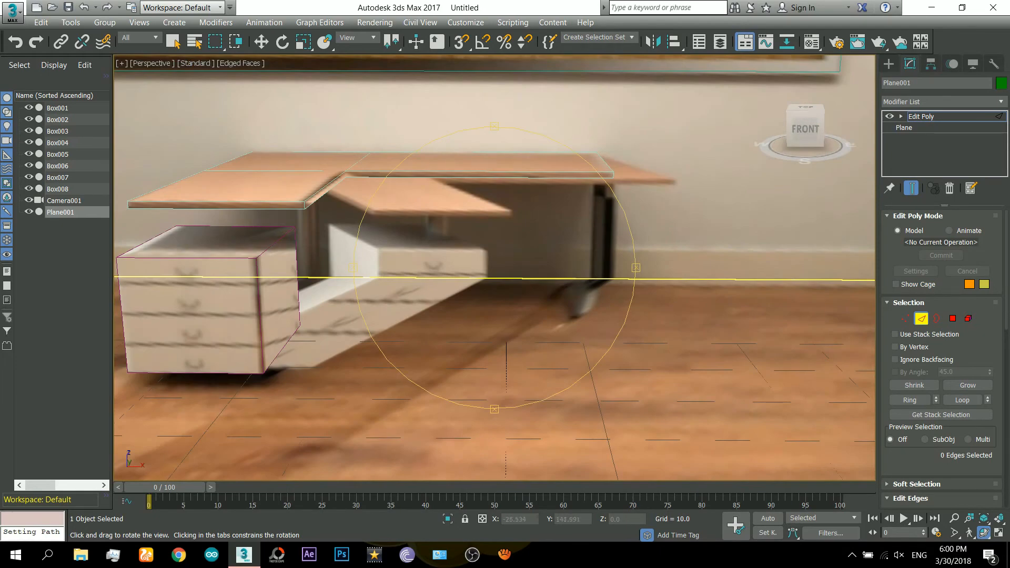
middle_click_drag(361, 299, 436, 296)
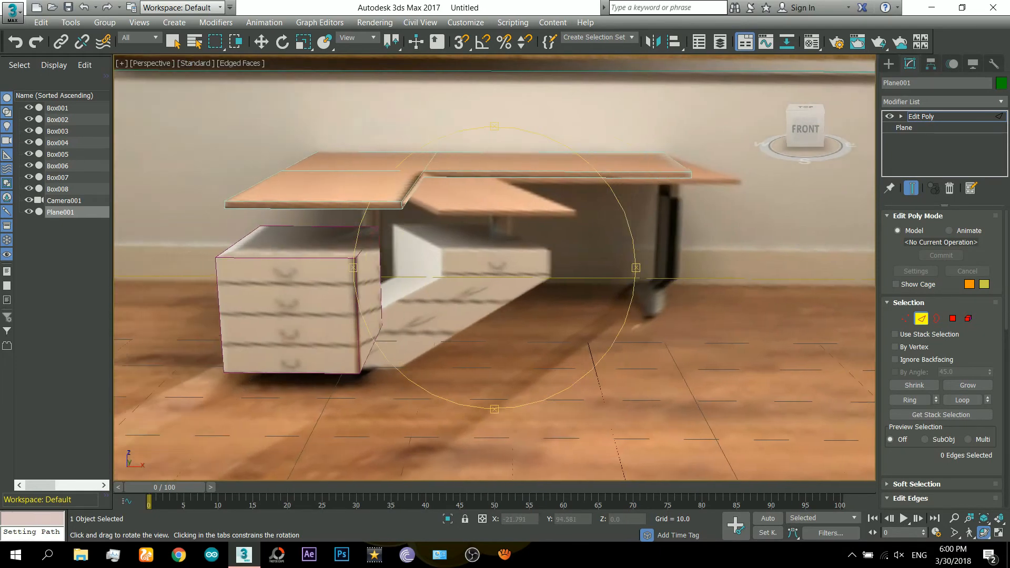
scroll(467, 293, "down", 5)
mouse_move(468, 293)
left_mouse_down()
mouse_move(547, 289)
mouse_move(523, 245)
mouse_move(518, 271)
mouse_move(494, 289)
mouse_move(427, 286)
mouse_move(451, 289)
left_mouse_up()
scroll(520, 266, "down", 5)
left_click_drag(389, 345, 626, 508)
- Inspect the whole room, the underside of the floor and the drawer box up close in Perspective with default shading
left_click_drag(544, 309, 399, 275)
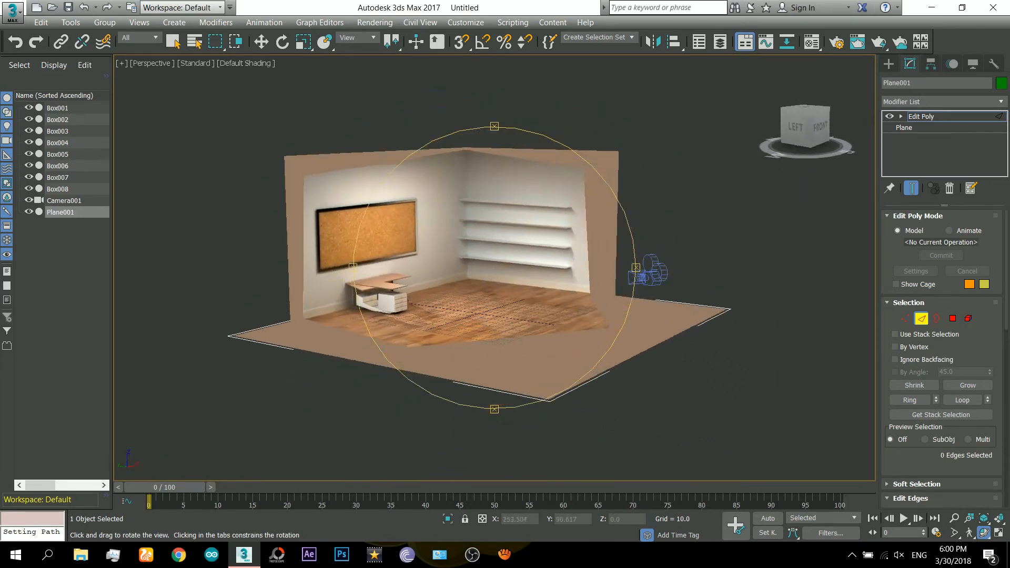
left_click_drag(570, 226, 562, 278)
scroll(317, 314, "up", 7)
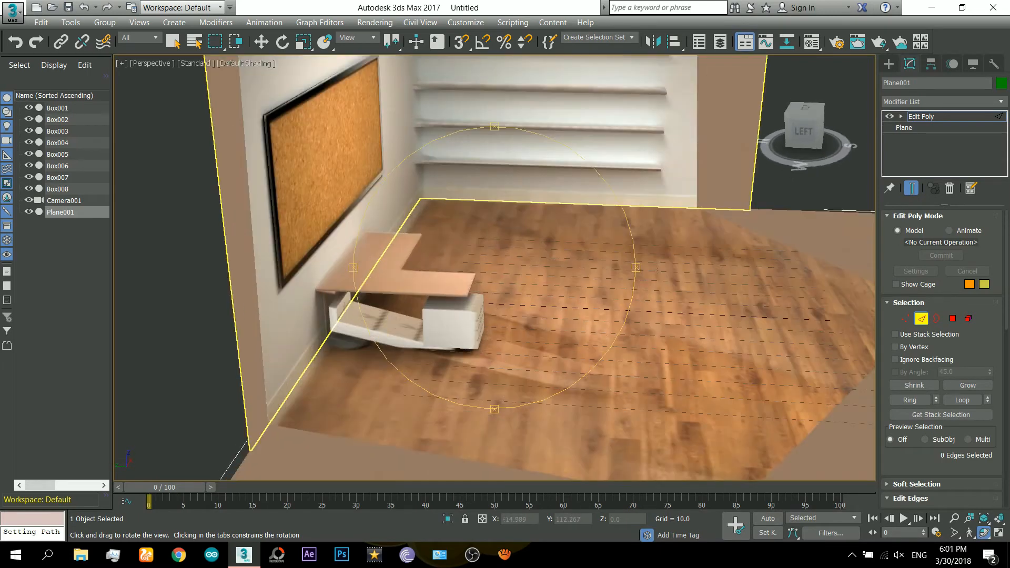
left_click_drag(447, 347, 416, 310)
scroll(357, 313, "down", 7)
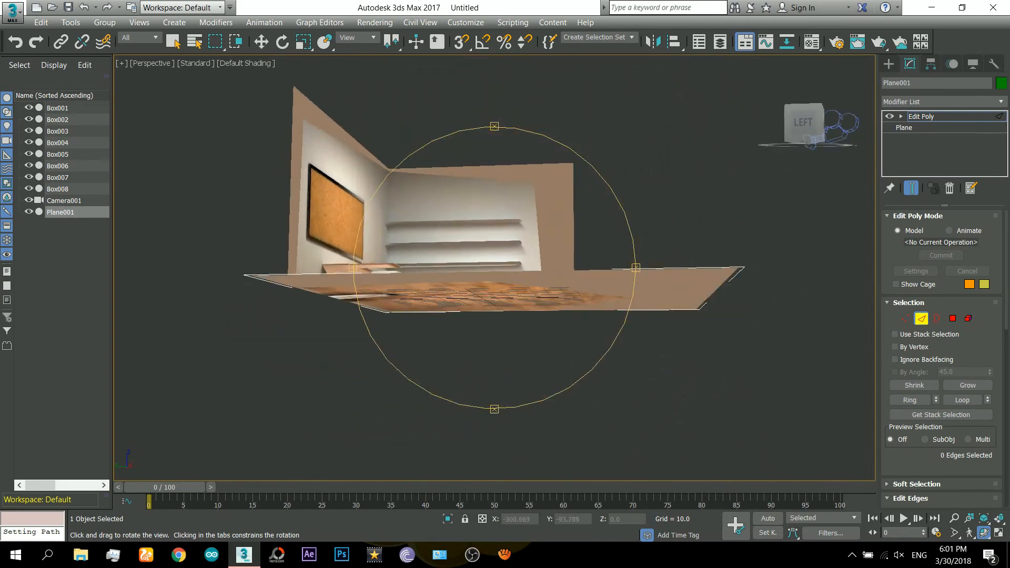
left_click_drag(547, 317, 121, 236)
scroll(477, 345, "up", 5)
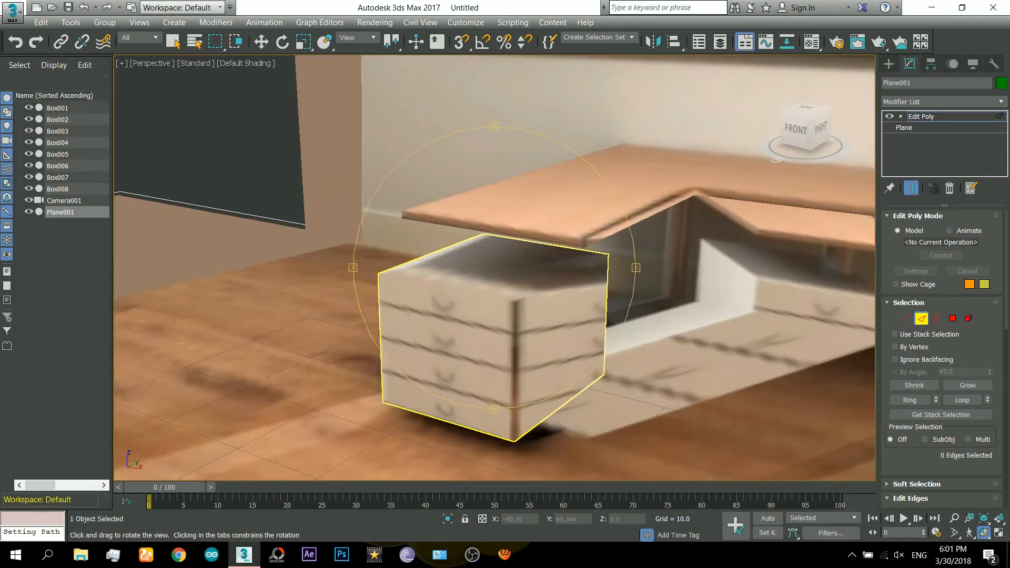
scroll(494, 268, "down", 4)
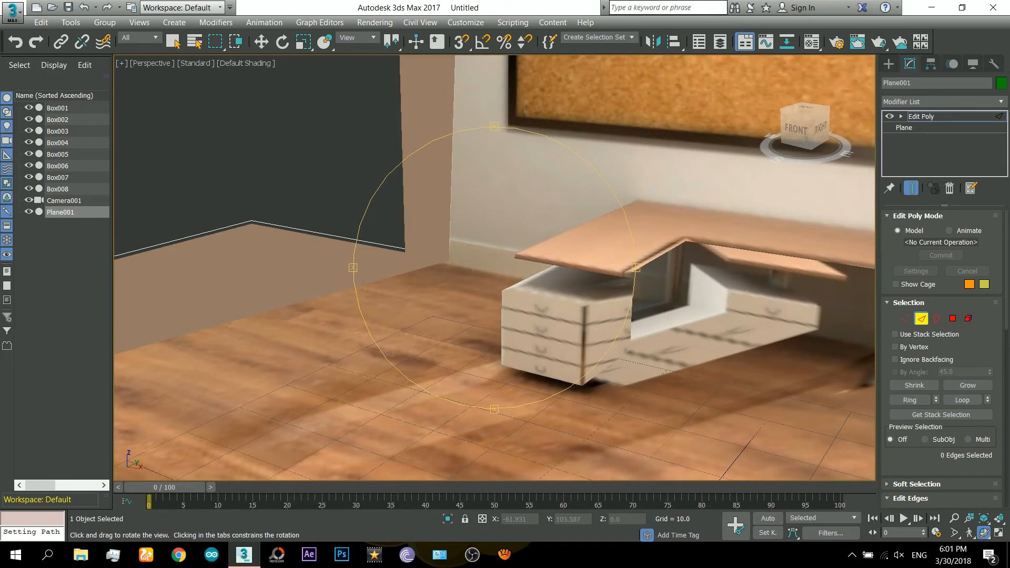
middle_click_drag(591, 312, 509, 290)
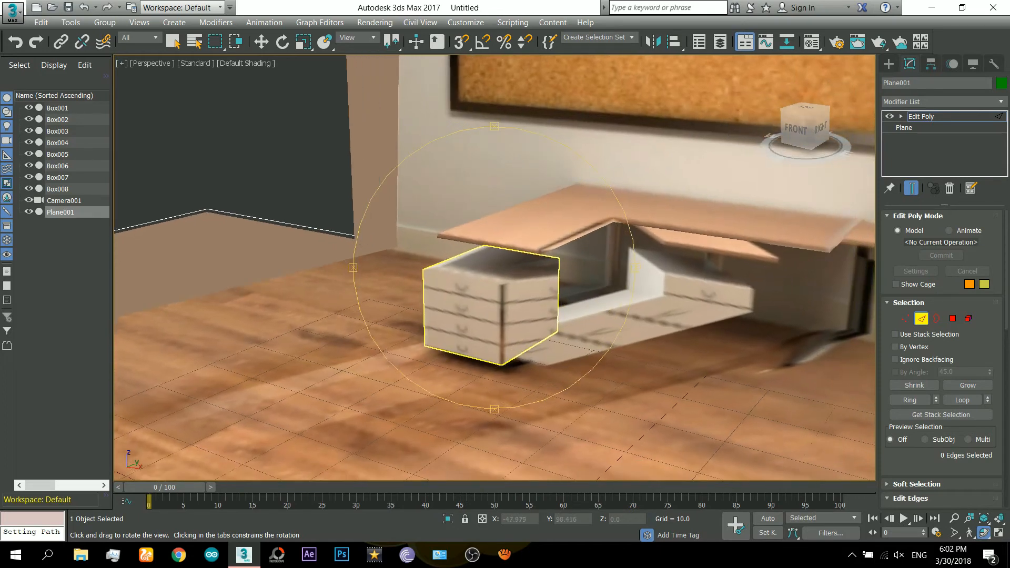
middle_click_drag(510, 337, 519, 360, "alt")
scroll(629, 276, "down", 3)
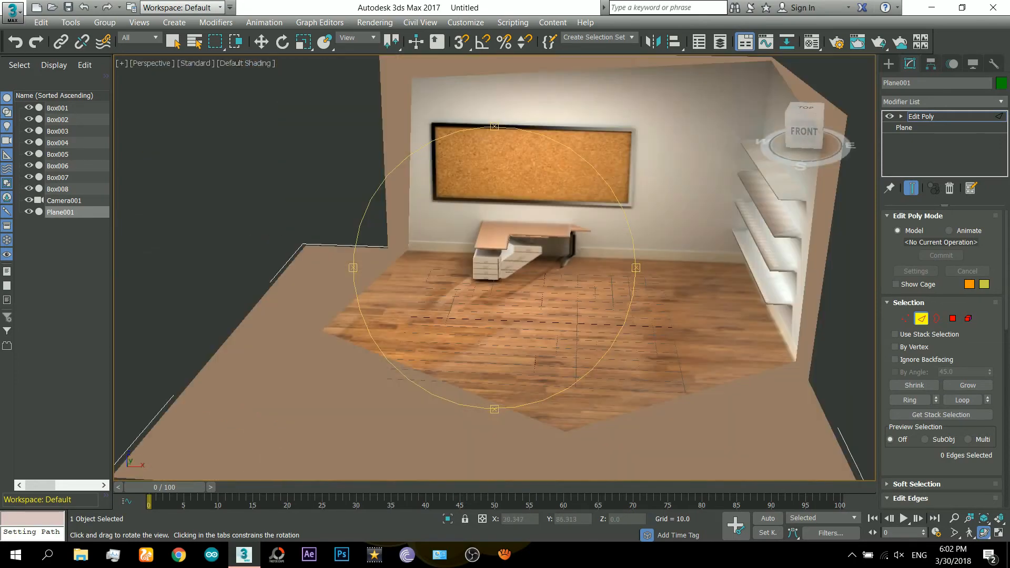
scroll(568, 276, "up", 5)
left_click_drag(569, 279, 592, 278)
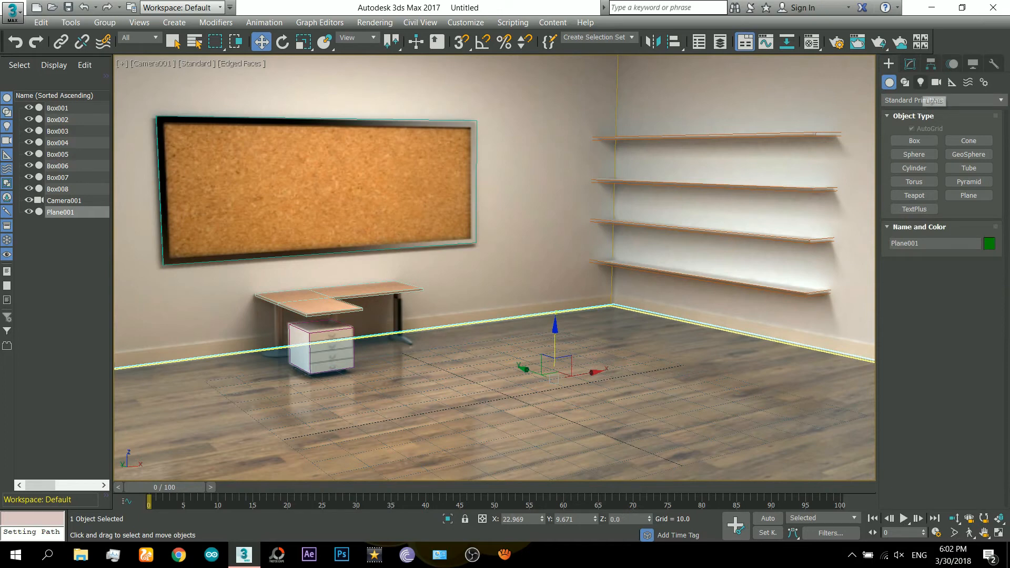
- Place a Standard Omni light on the floor near the middle of the room and raise it about 96 units along Z
left_click(920, 82)
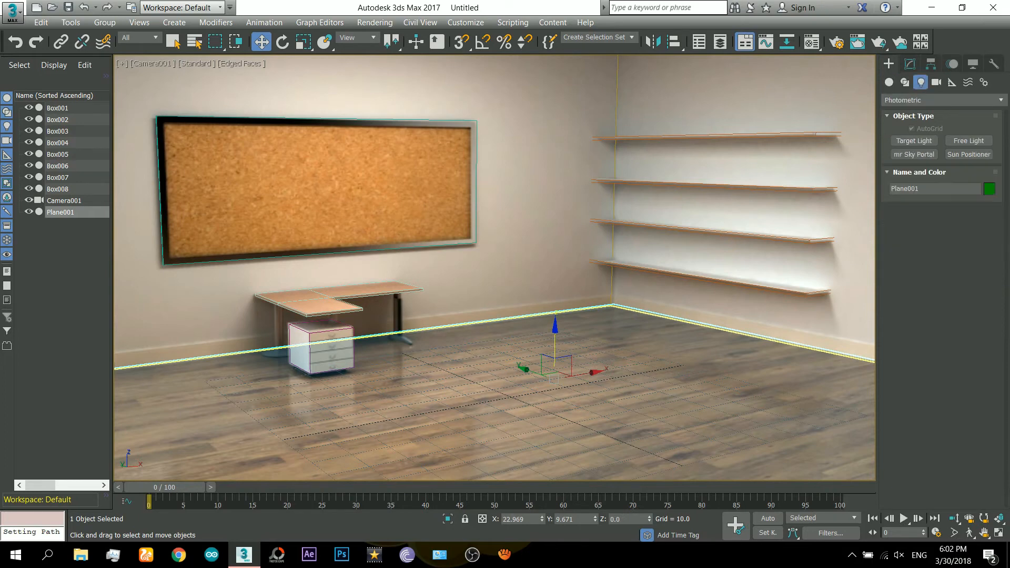
left_click(942, 100)
left_click(911, 110)
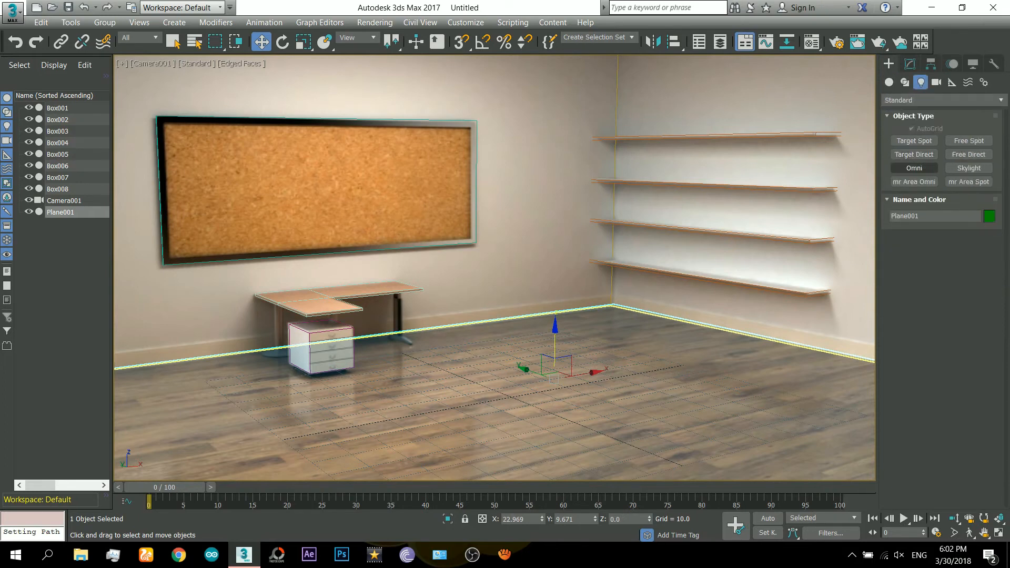
left_click(913, 168)
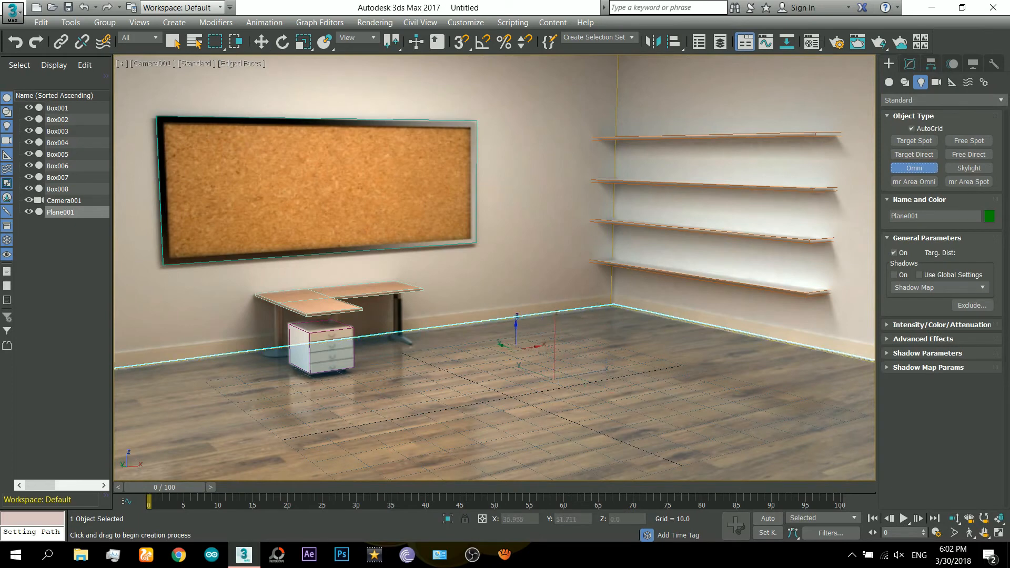
left_click(517, 345)
key("w")
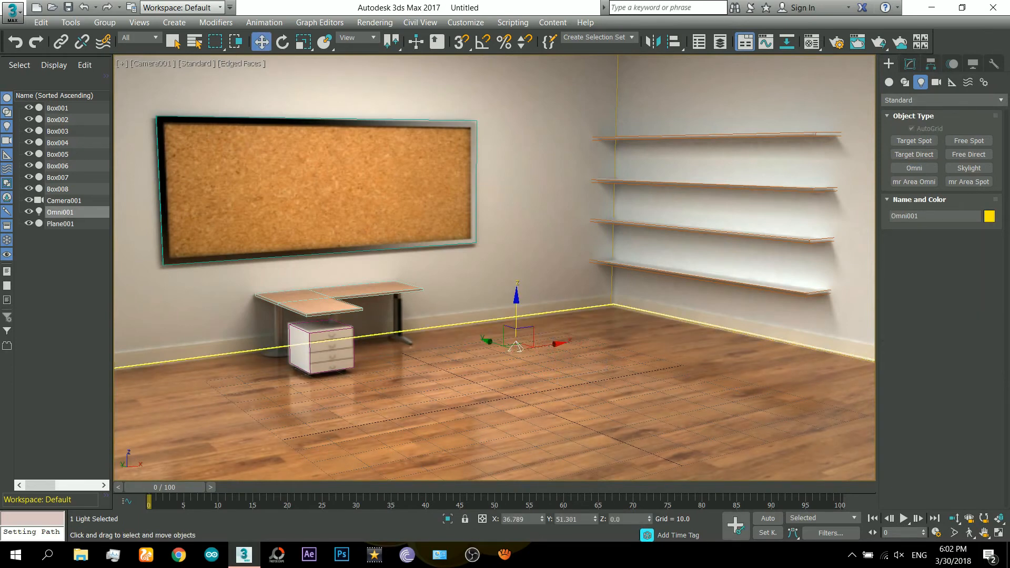
left_click_drag(517, 316, 518, 76)
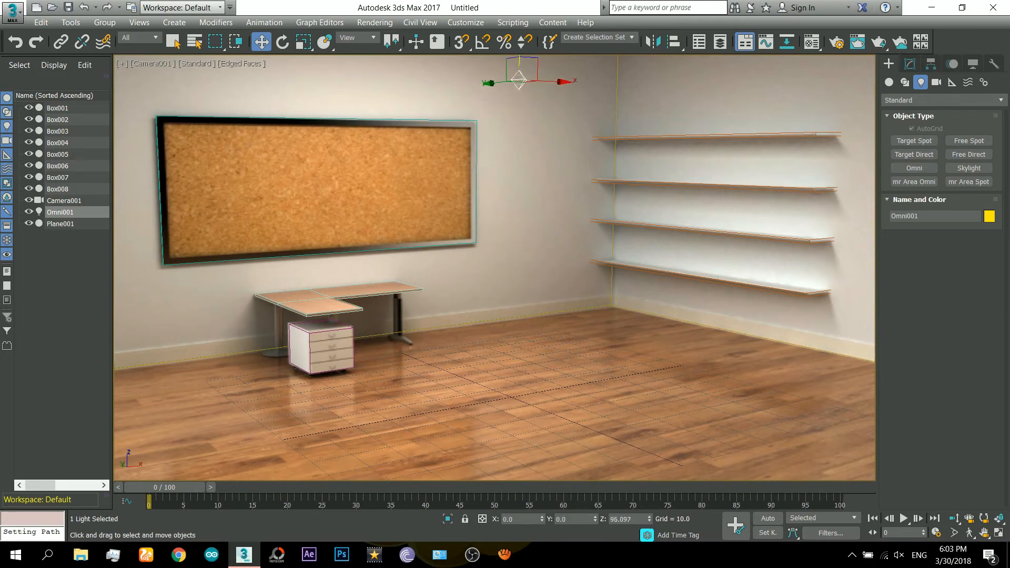
left_click(909, 64)
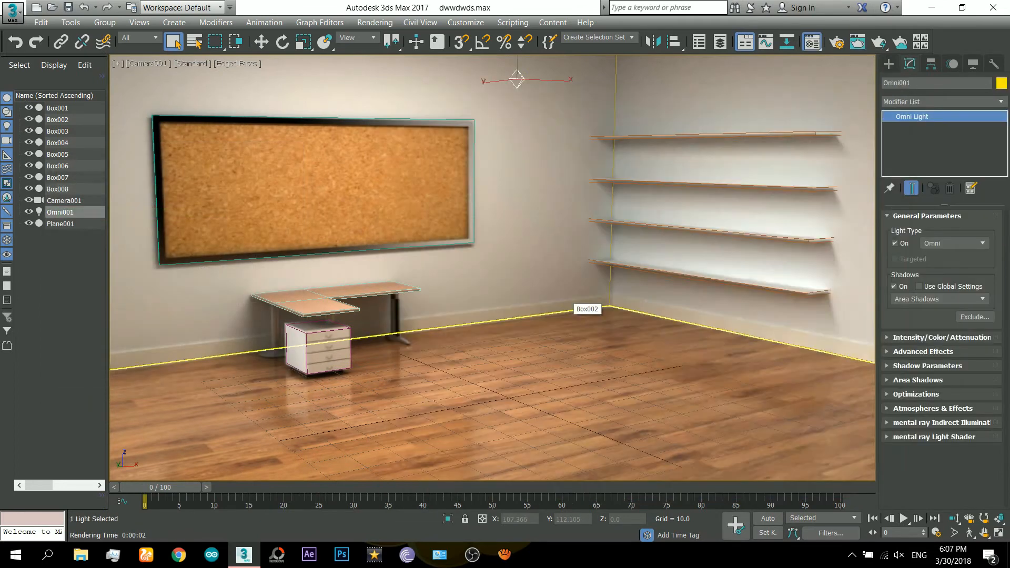
- Set the 01 - Default material's self-illumination to 0 and render the Camera001 view to check the light and shadows
key("m")
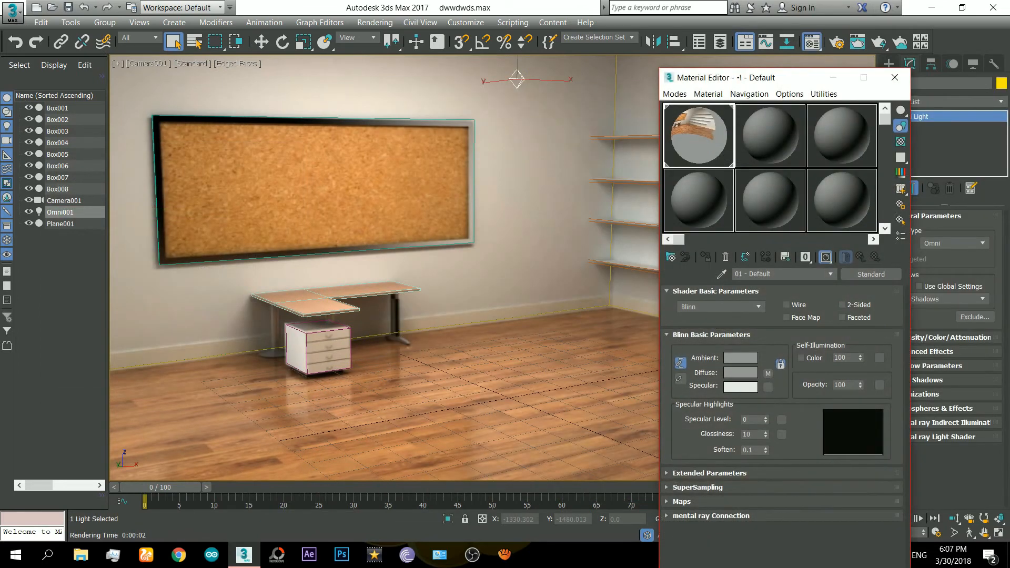
right_click(861, 358)
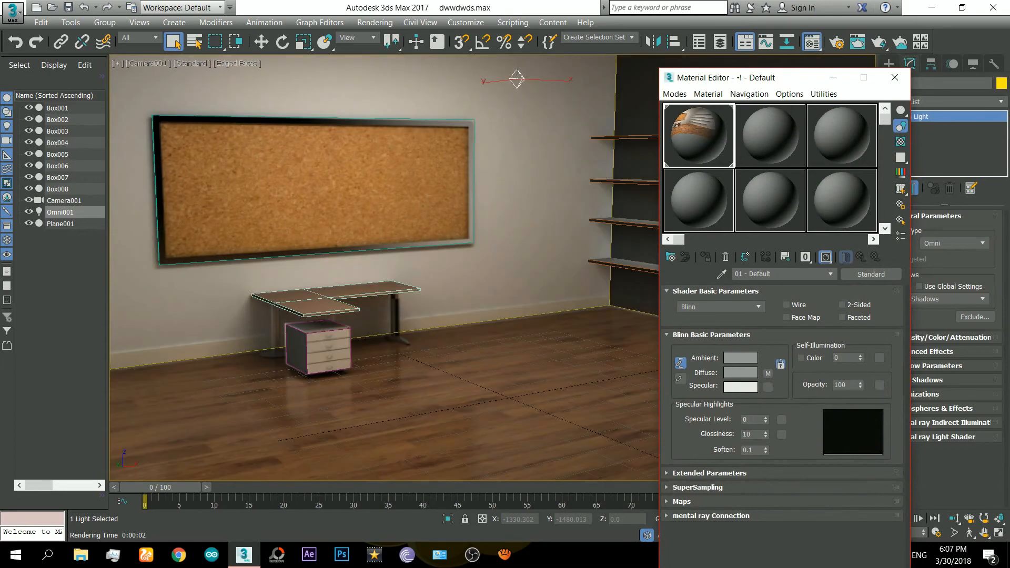
key("shift+q")
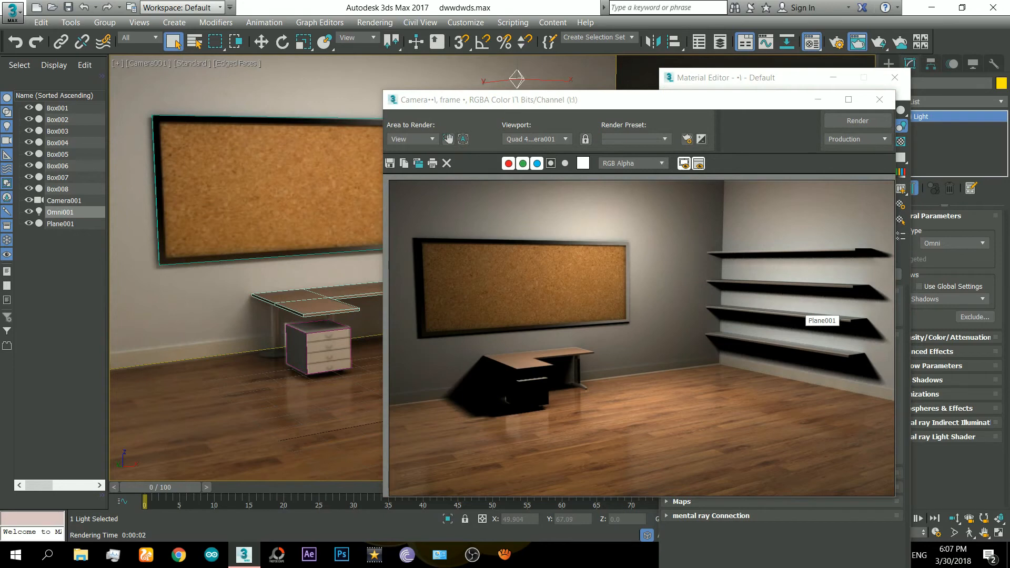
scroll(457, 409, "up", 4)
scroll(813, 316, "down", 4)
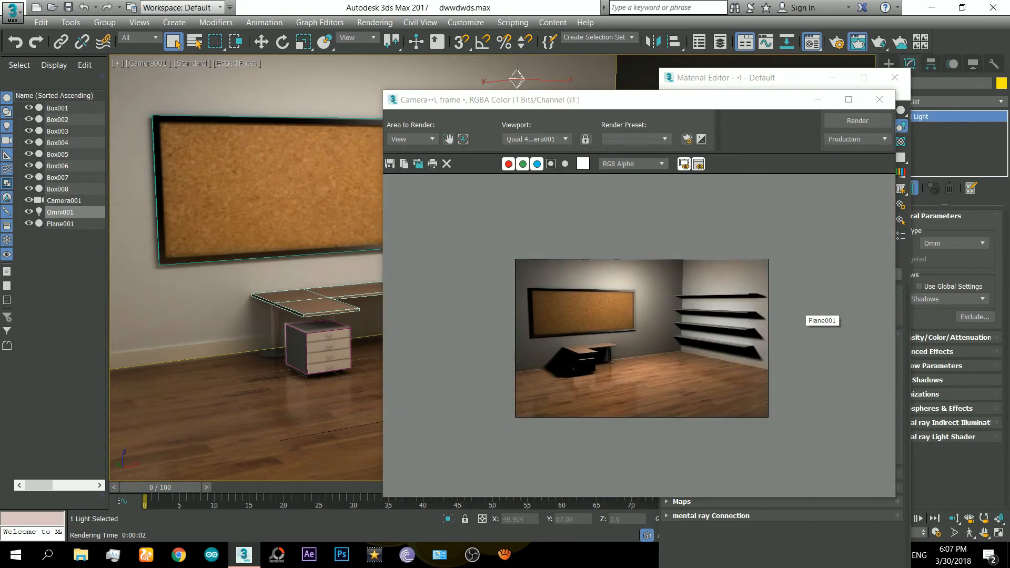
scroll(787, 382, "up", 4)
scroll(787, 382, "down", 4)
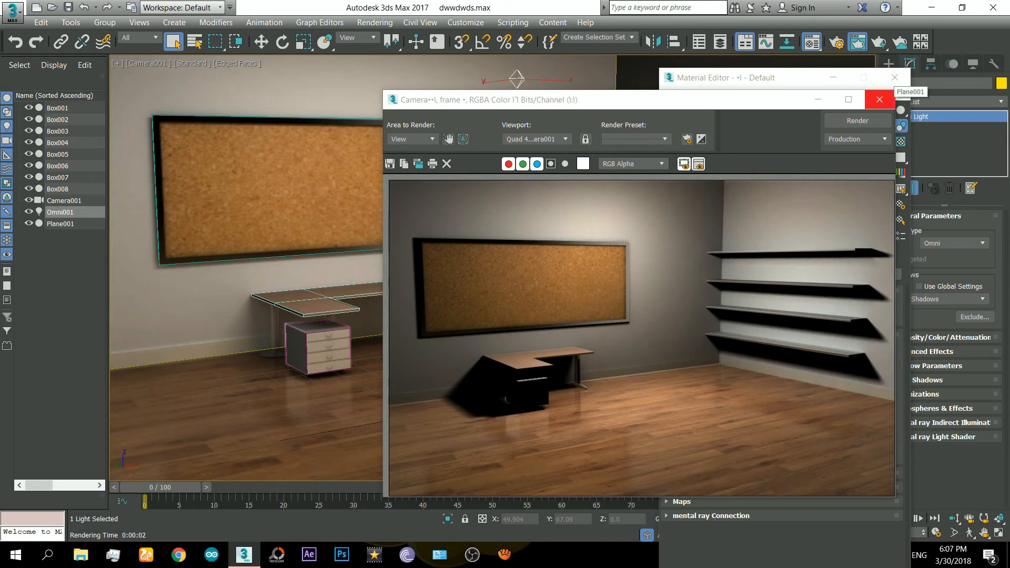
left_click(879, 100)
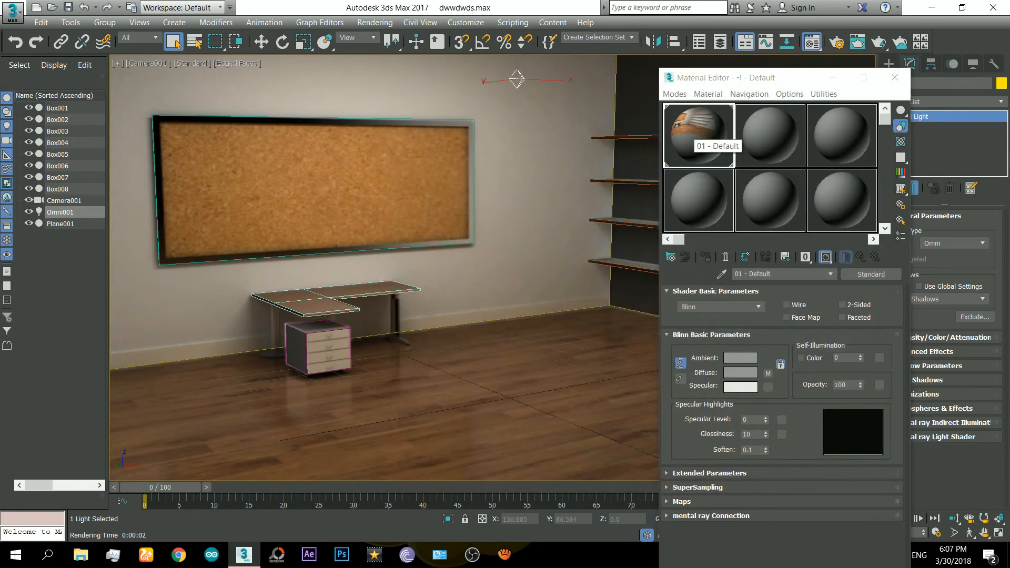
- Copy the 01 - Default room material and paste it as a copy into the 02 - Default material slot
left_click(693, 129)
right_click(855, 270)
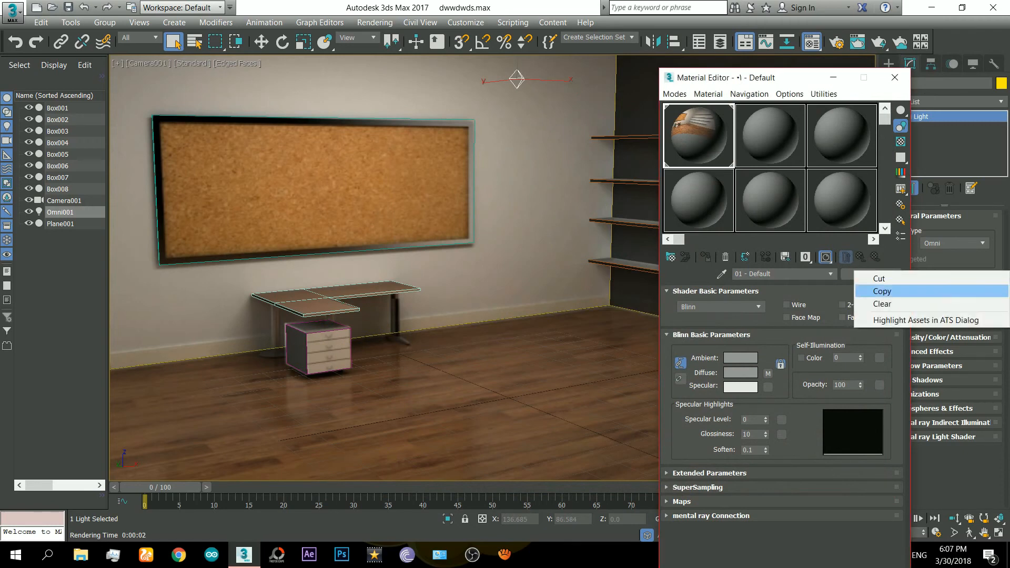
left_click(874, 291)
left_click(770, 135)
right_click(882, 274)
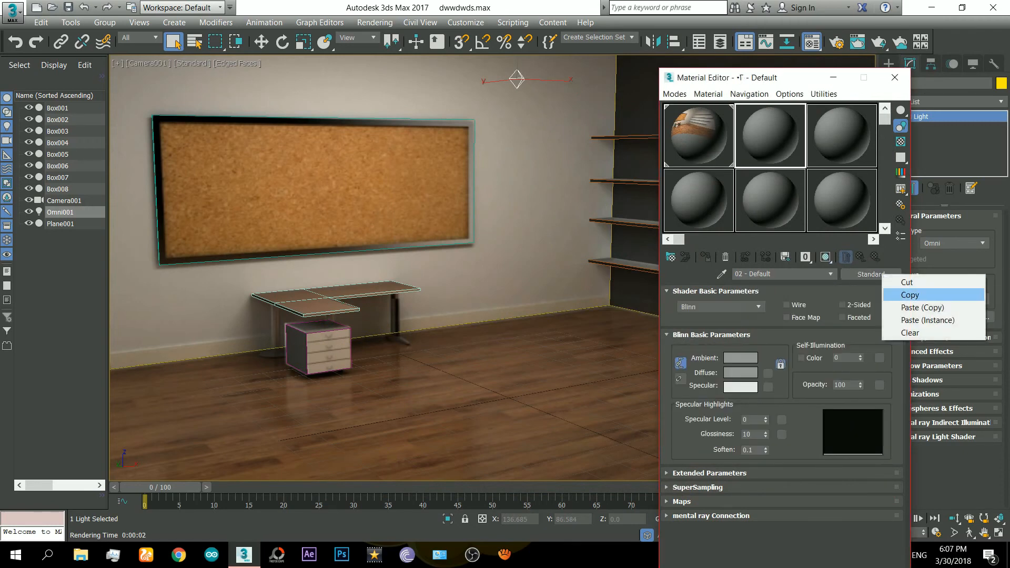
left_click(921, 307)
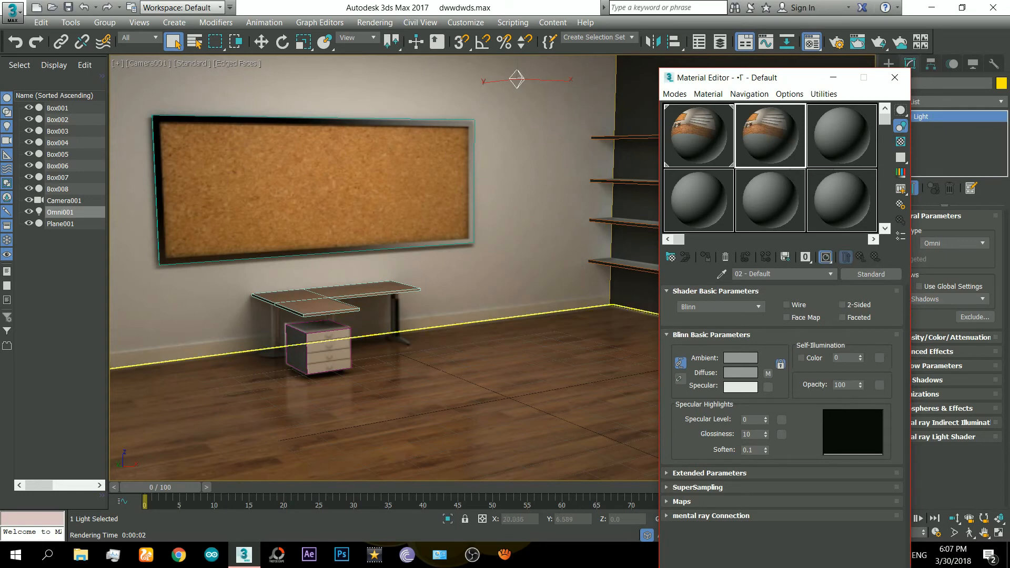
- Assign the 02 - Default material to the floor plane and set its Specular Level to 122 and Glossiness to 23
left_click(553, 380)
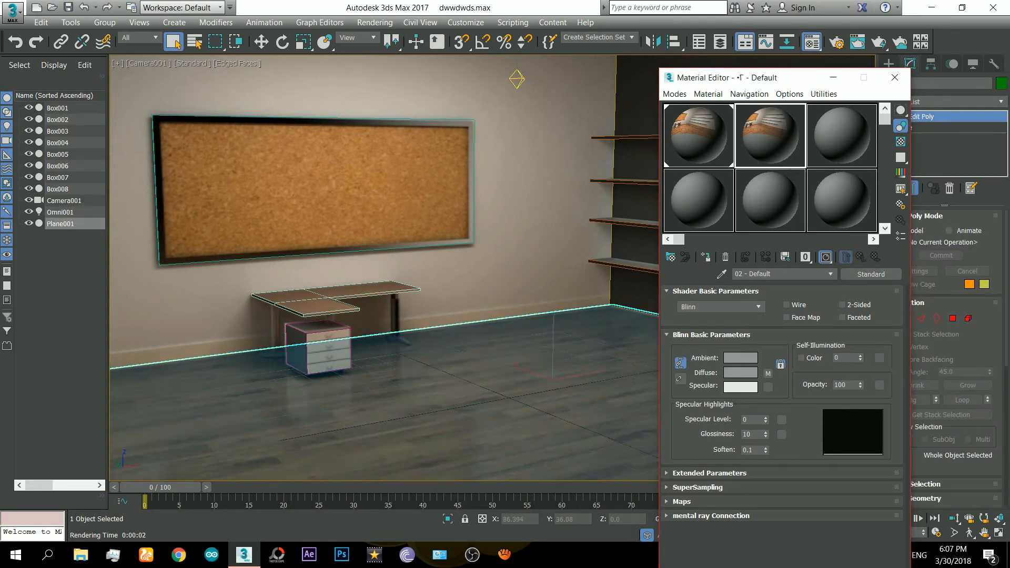
left_click(706, 256)
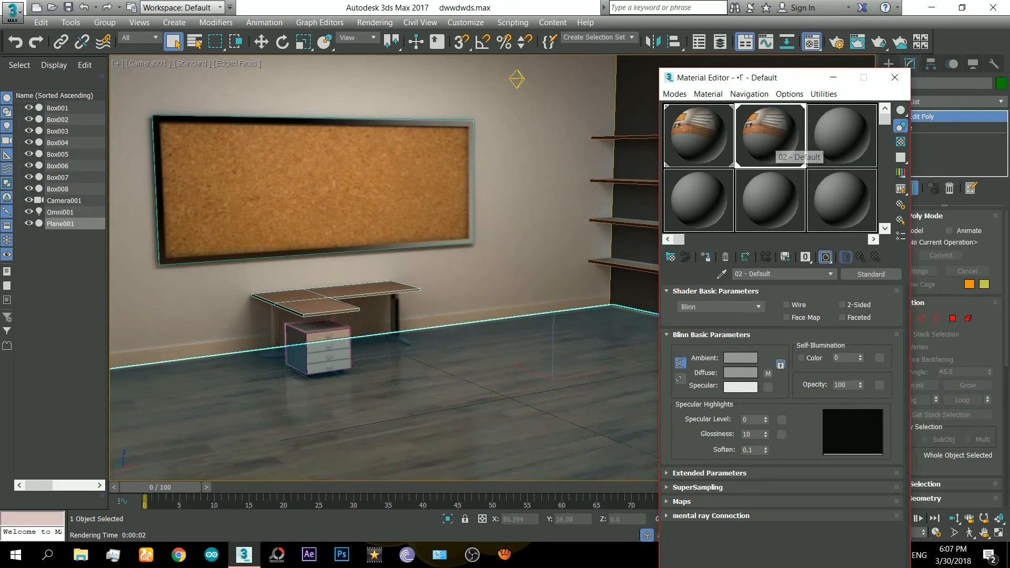
left_click_drag(765, 419, 766, 398)
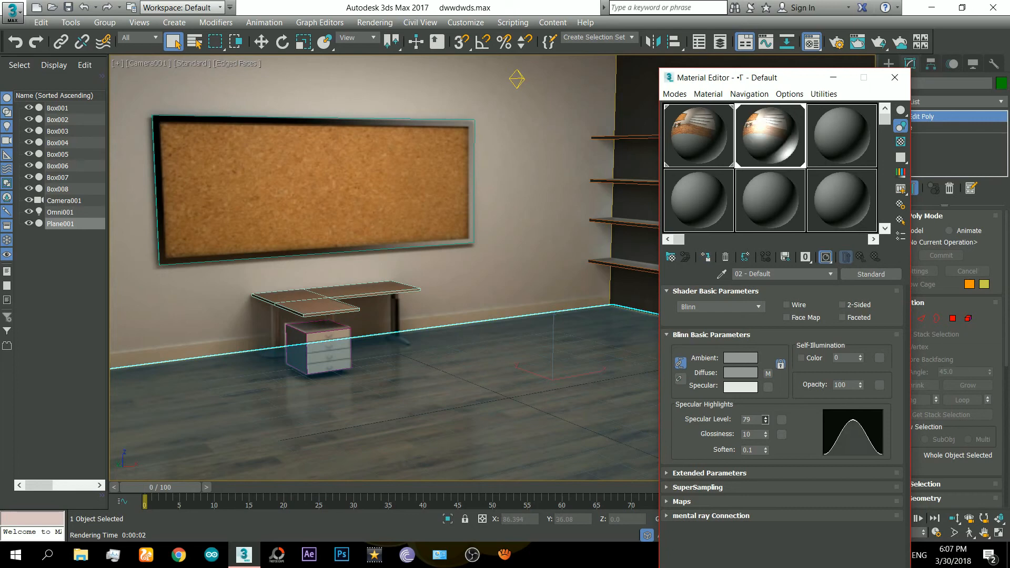
left_click_drag(766, 434, 765, 405)
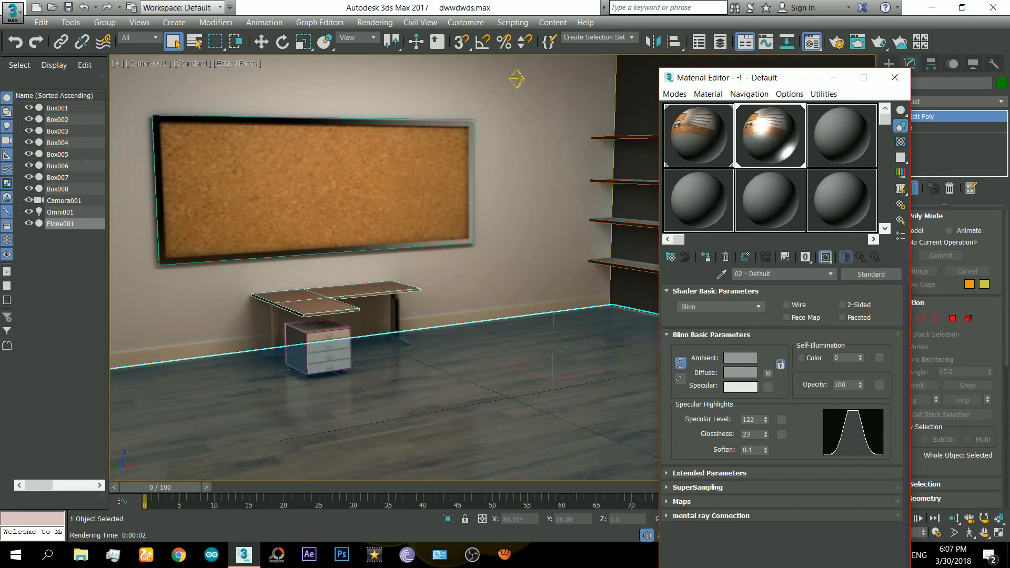
- Render the Camera001 view to check the specular highlight on the floor
key("shift+q")
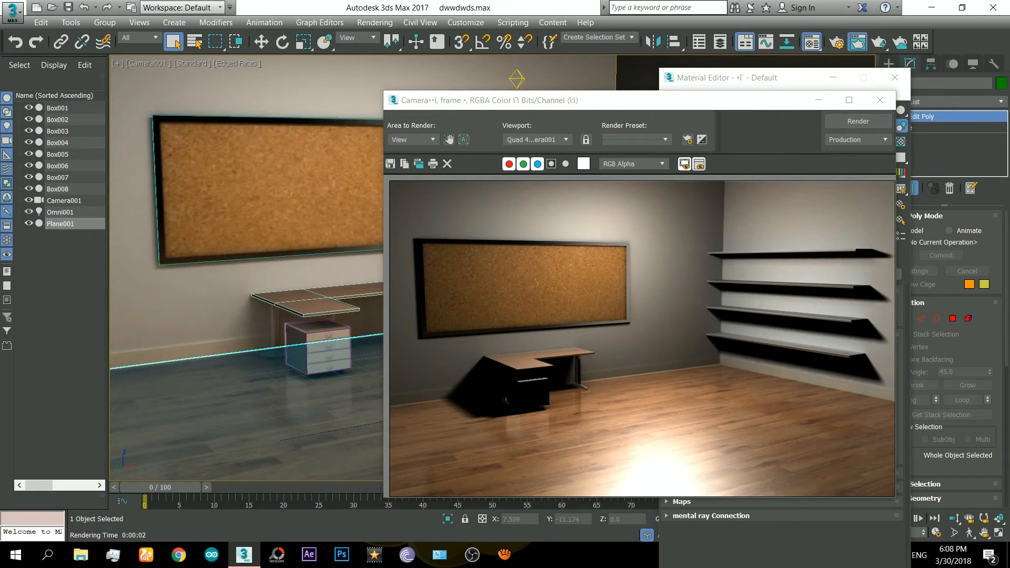
left_click_drag(632, 99, 312, 58)
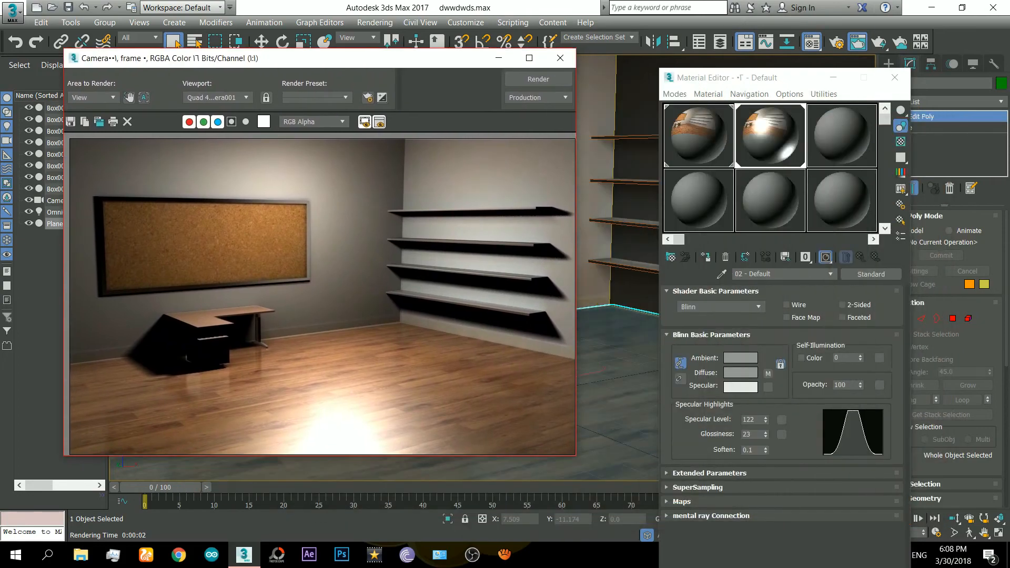
left_click(560, 58)
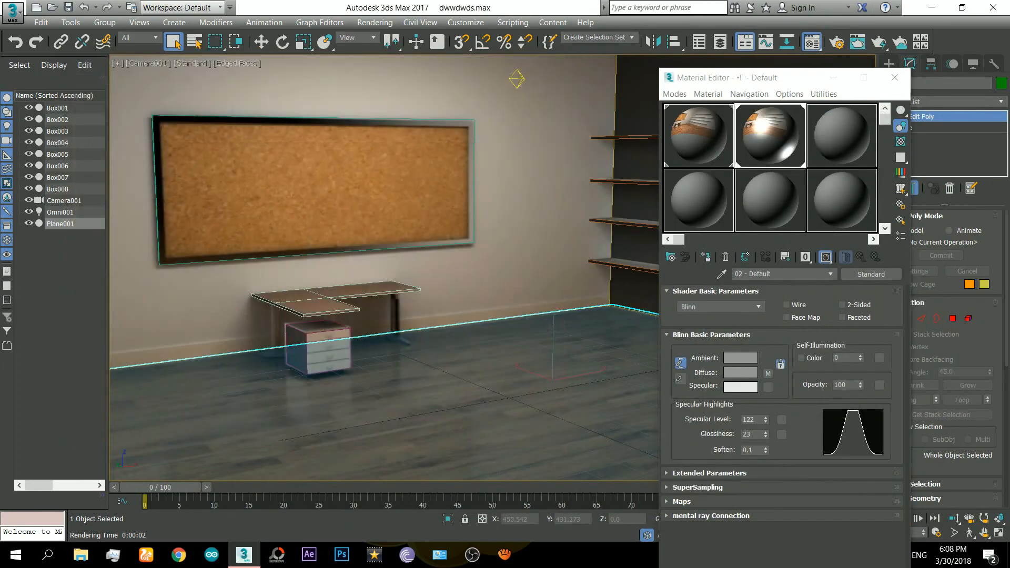
- Add a Raytrace map to the floor material's Reflection channel with its trace mode set to Reflection
left_click(682, 502)
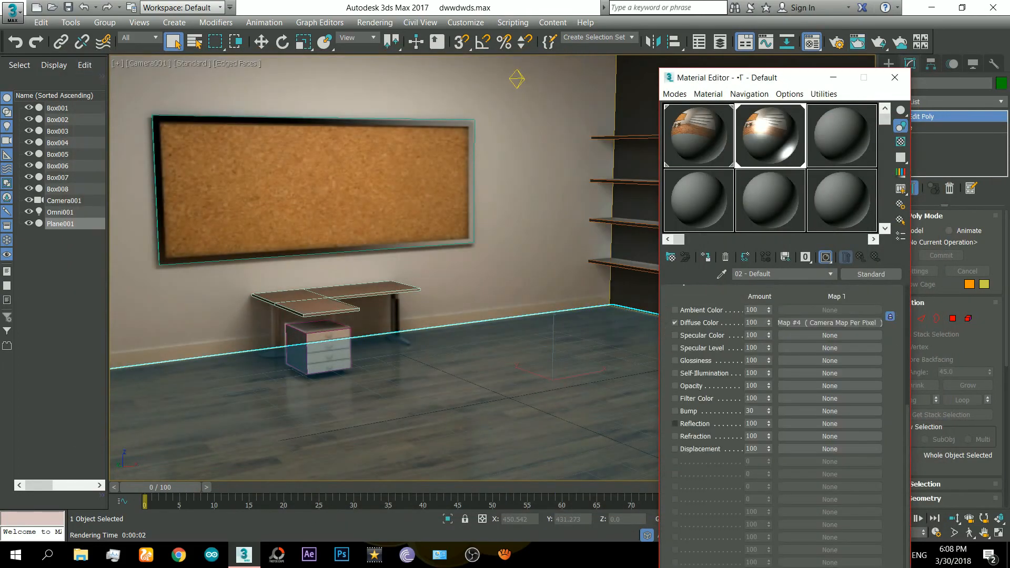
left_click(675, 424)
left_click(829, 423)
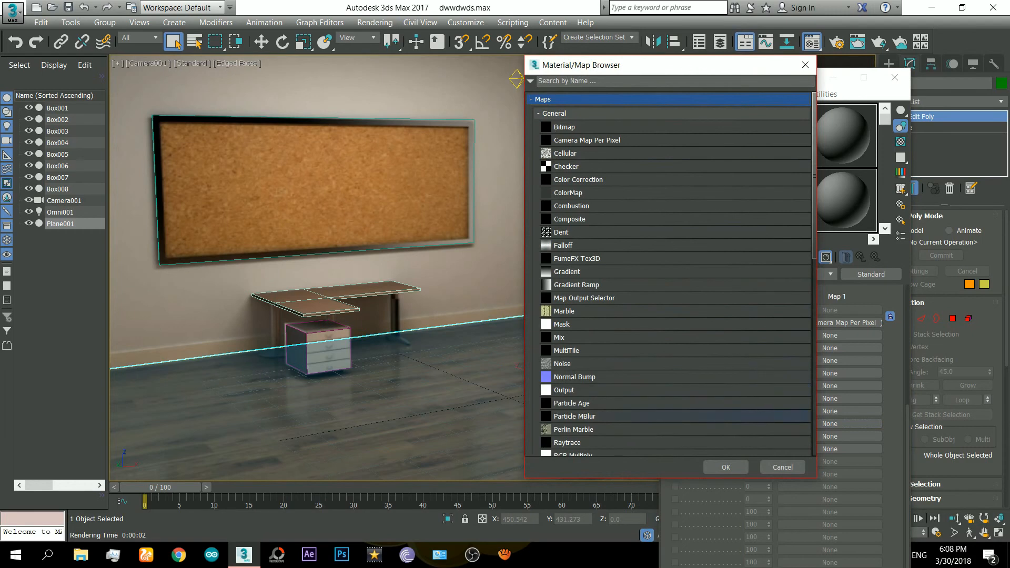
double_click(568, 442)
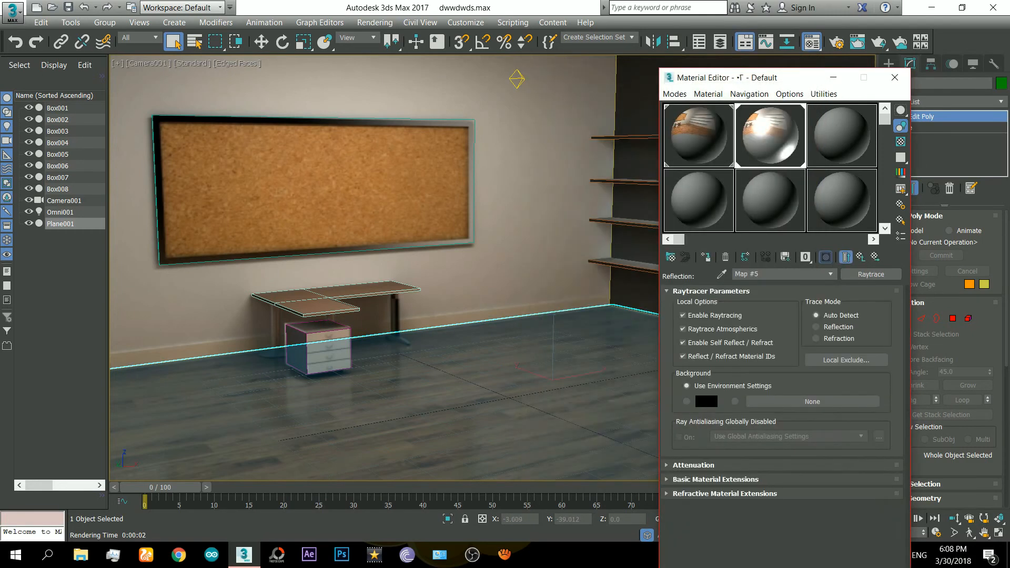
left_click(816, 327)
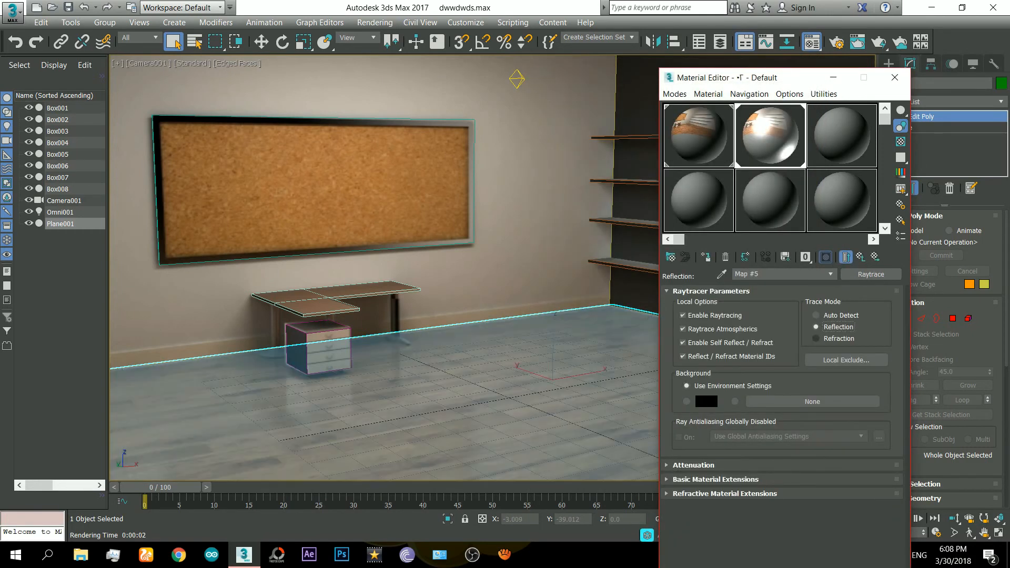
left_click(846, 257)
- Set the floor material's Reflection amount to 18 and render the Camera001 view to check the reflections
scroll(781, 420, "down", 5)
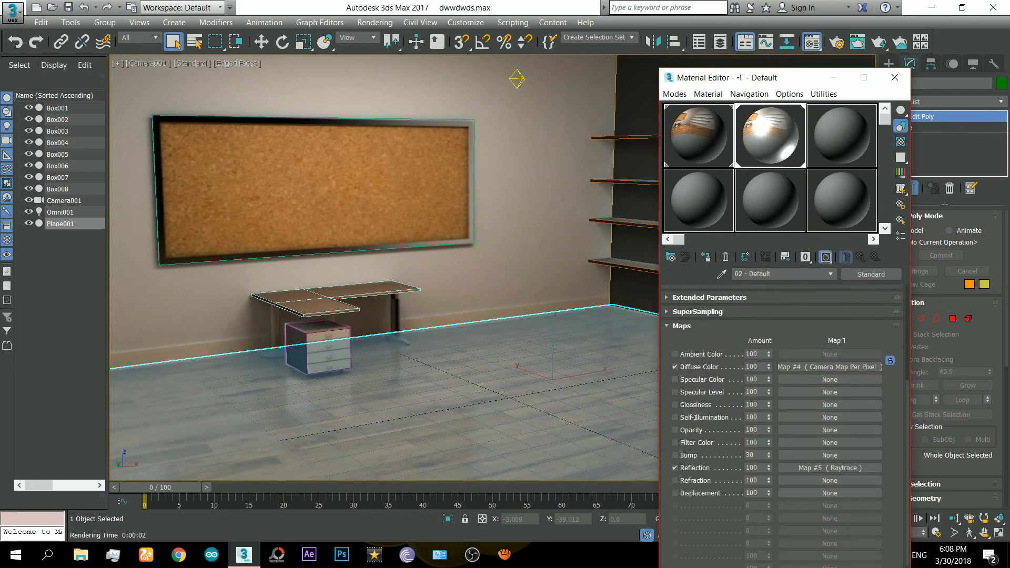
left_click_drag(769, 468, 769, 505)
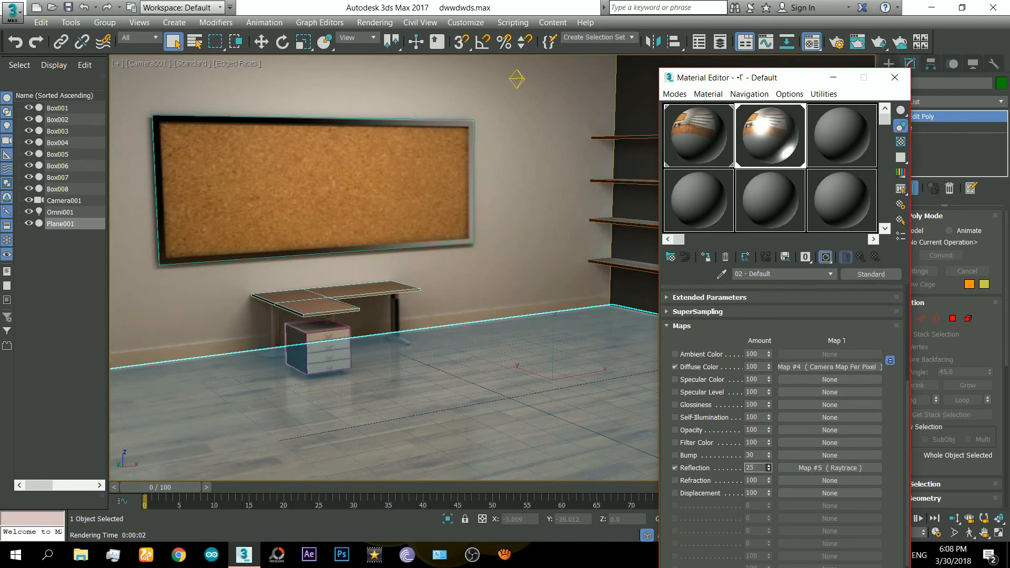
scroll(782, 421, "up", 1)
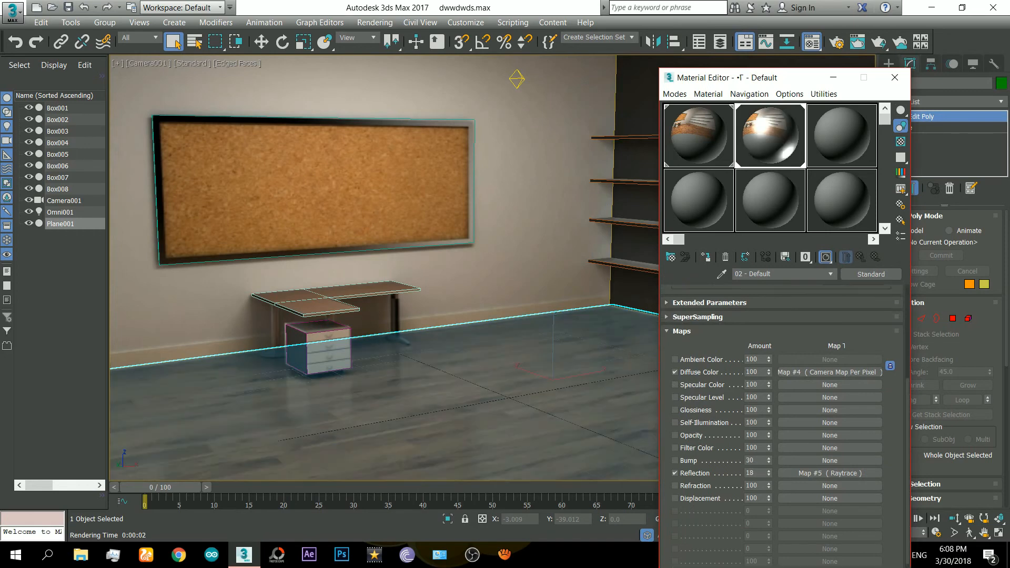
key("shift+q")
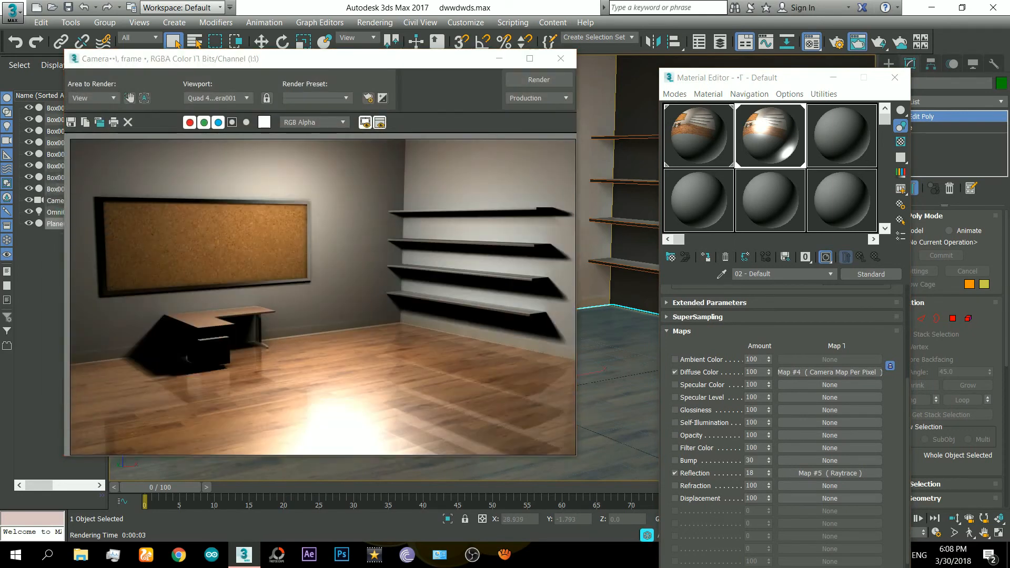
left_click(561, 59)
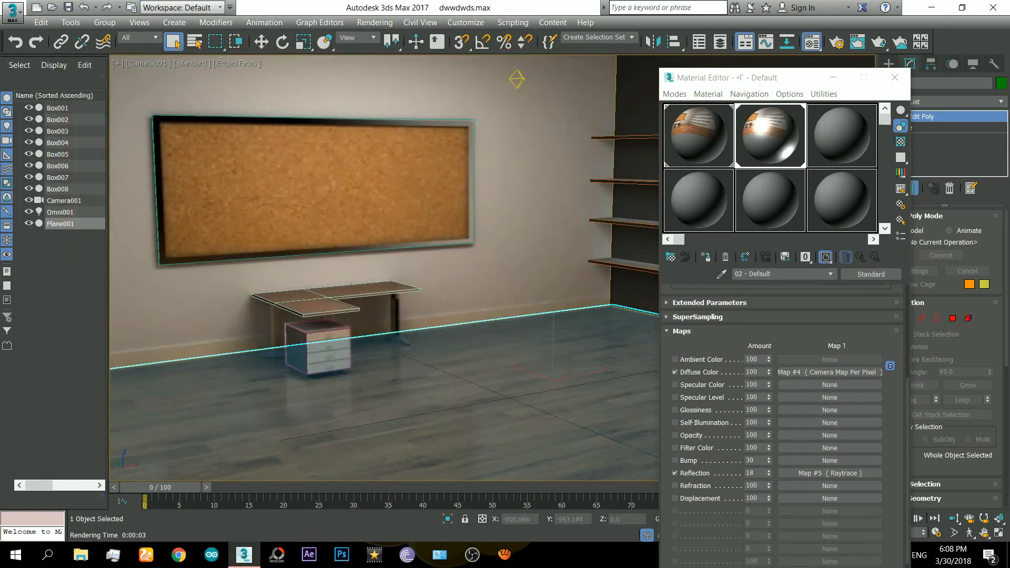
- Close the material editor and render a Perspective view facing the corner between the corkboard wall and the shelves
left_click(894, 77)
key("p")
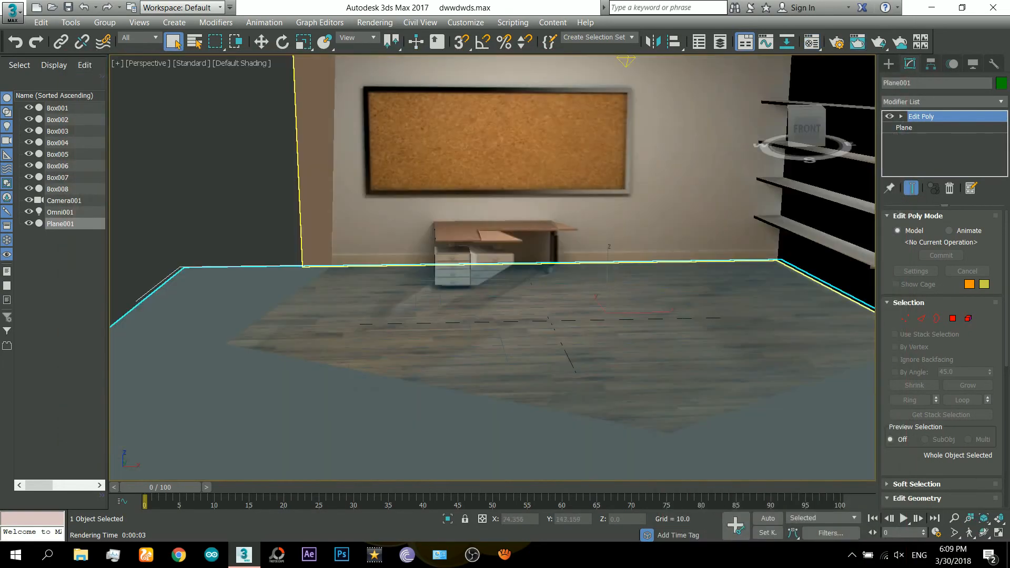
middle_click_drag(659, 203, 536, 245)
key("Up")
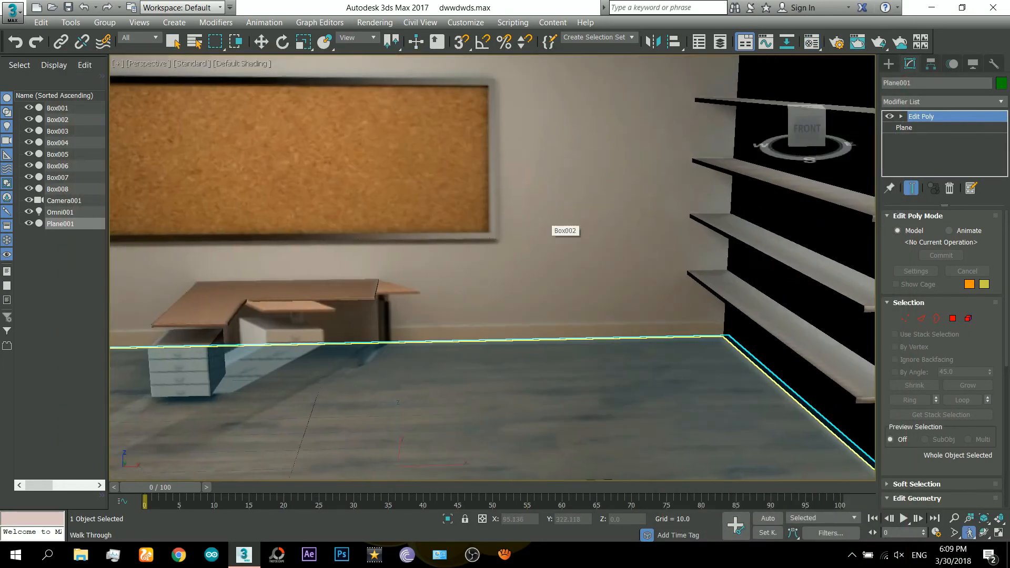
left_click_drag(550, 221, 705, 156)
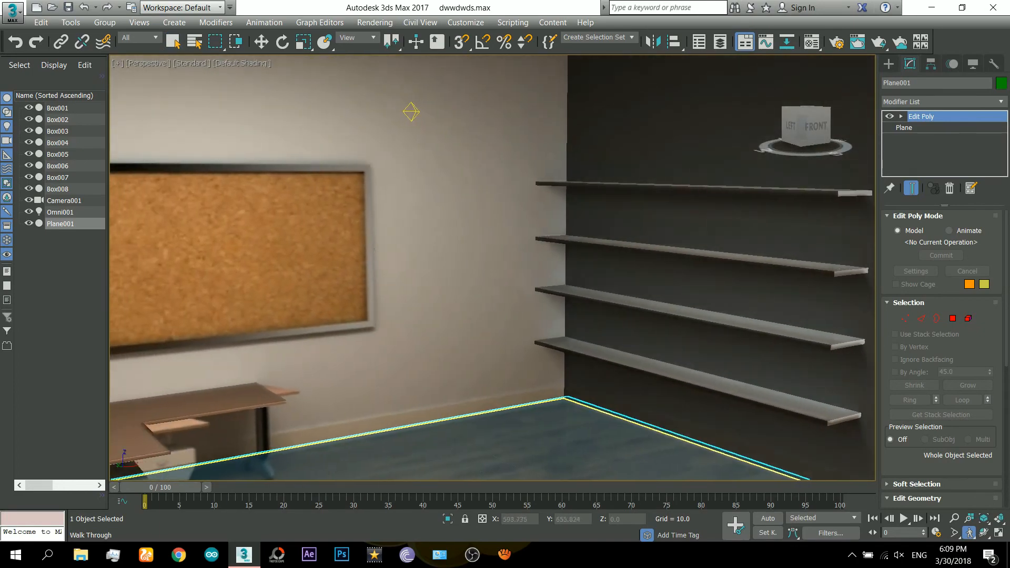
key("shift+q")
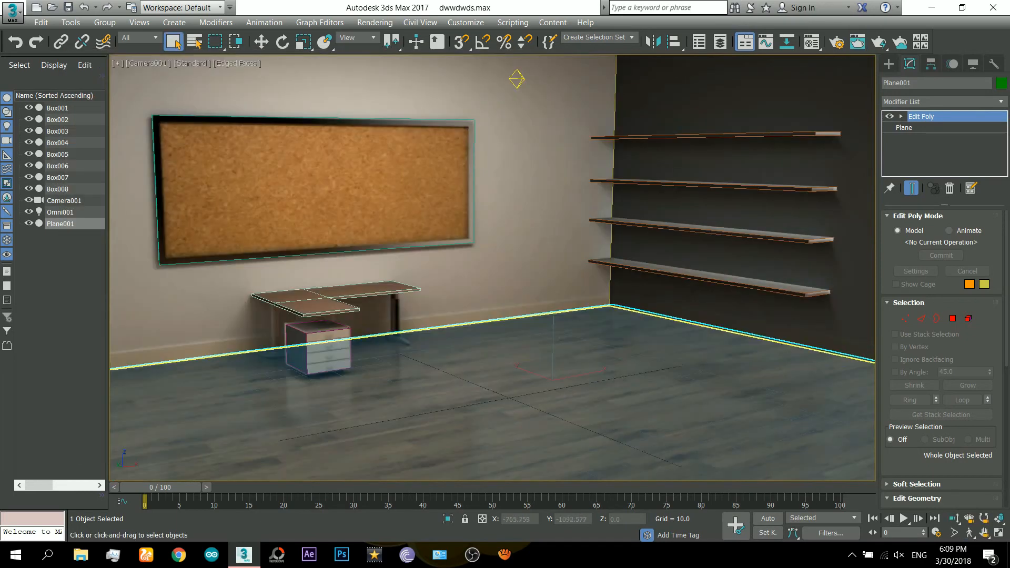
- Tint the Omni001 light pure red, soften the color to light pink, and render the camera view with each color
left_click(60, 212)
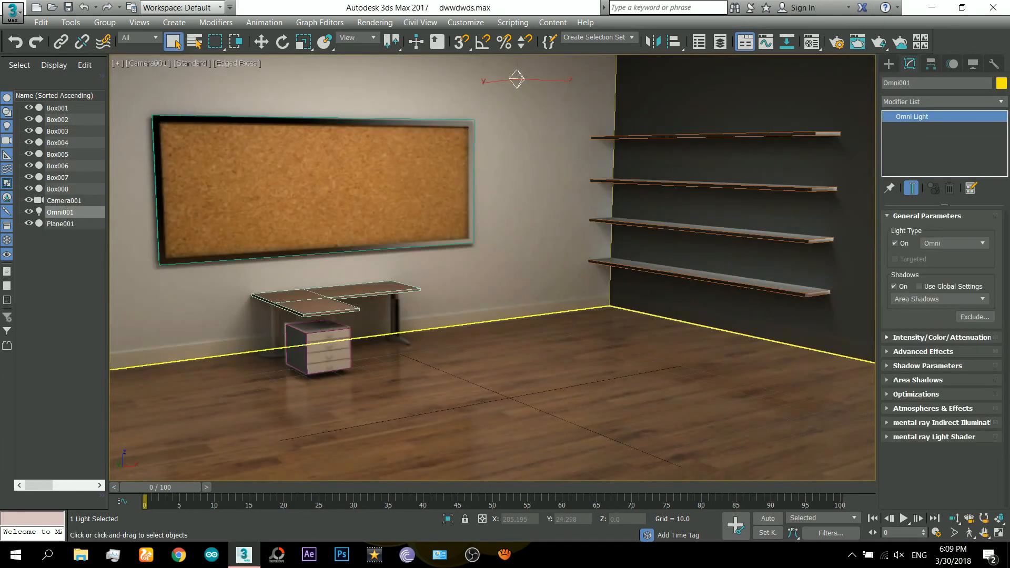
left_click(942, 337)
left_click(979, 355)
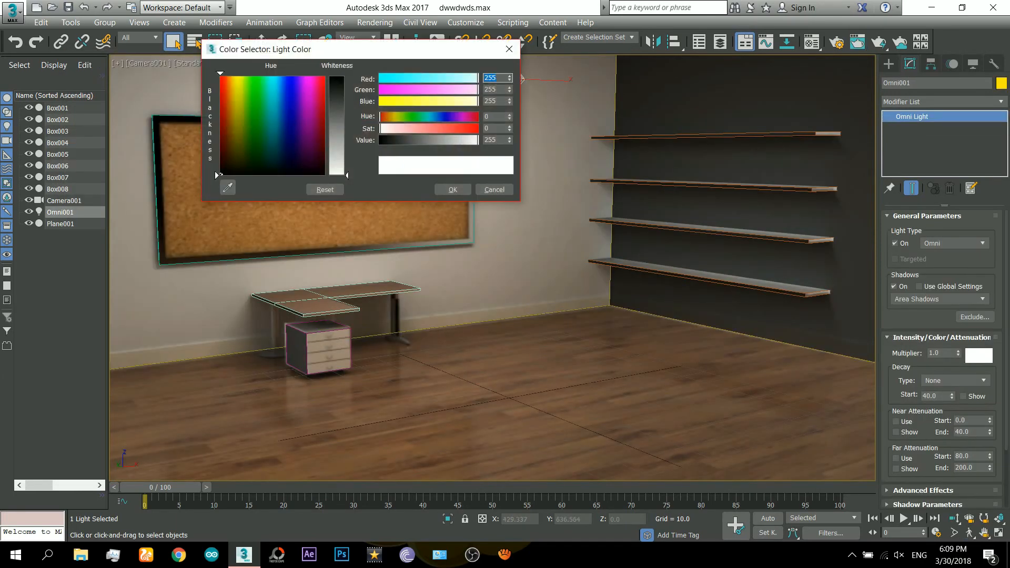
left_click_drag(318, 78, 325, 77)
left_click_drag(342, 174, 342, 76)
left_click(452, 189)
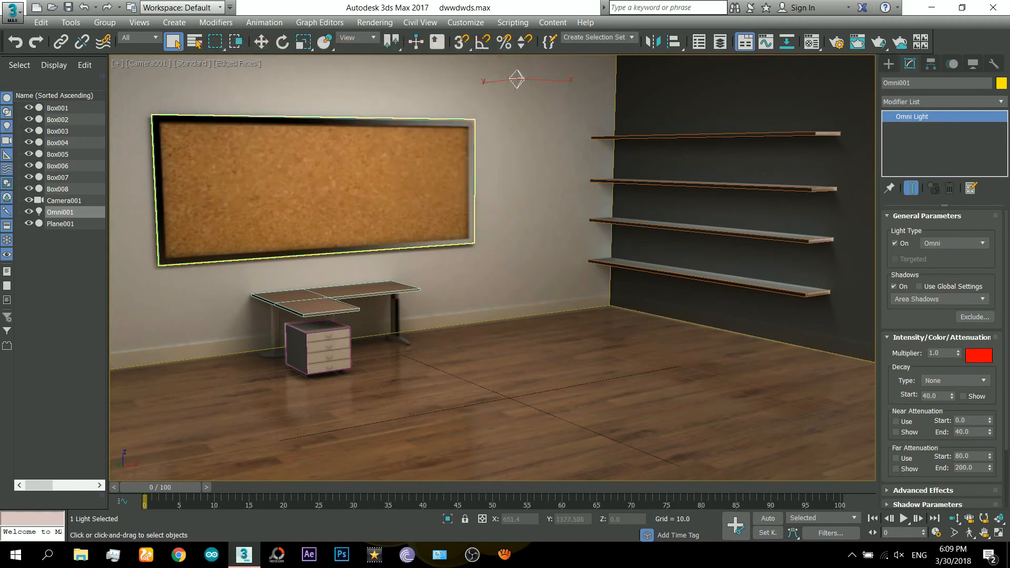
key("shift+q")
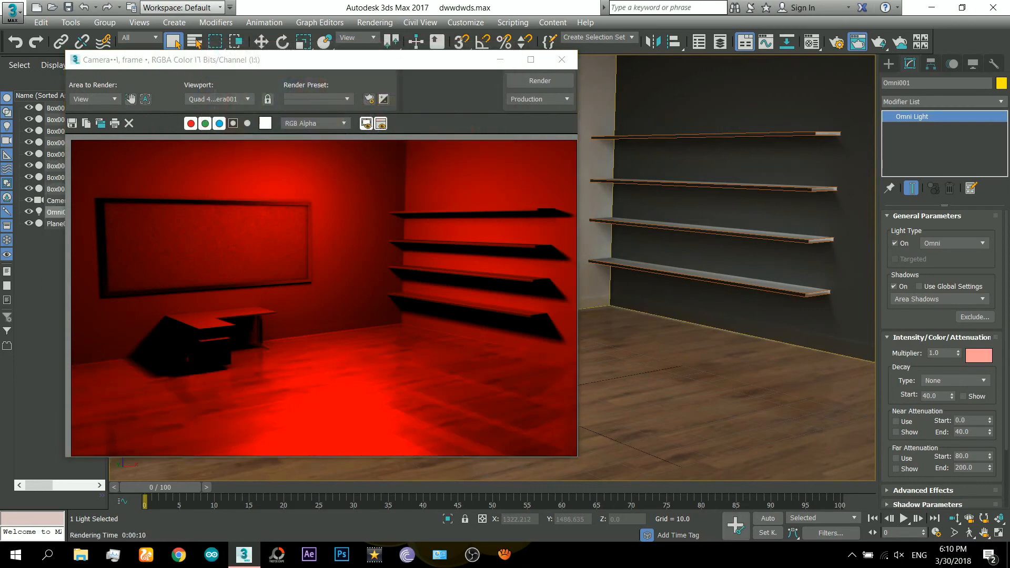
key("shift+q")
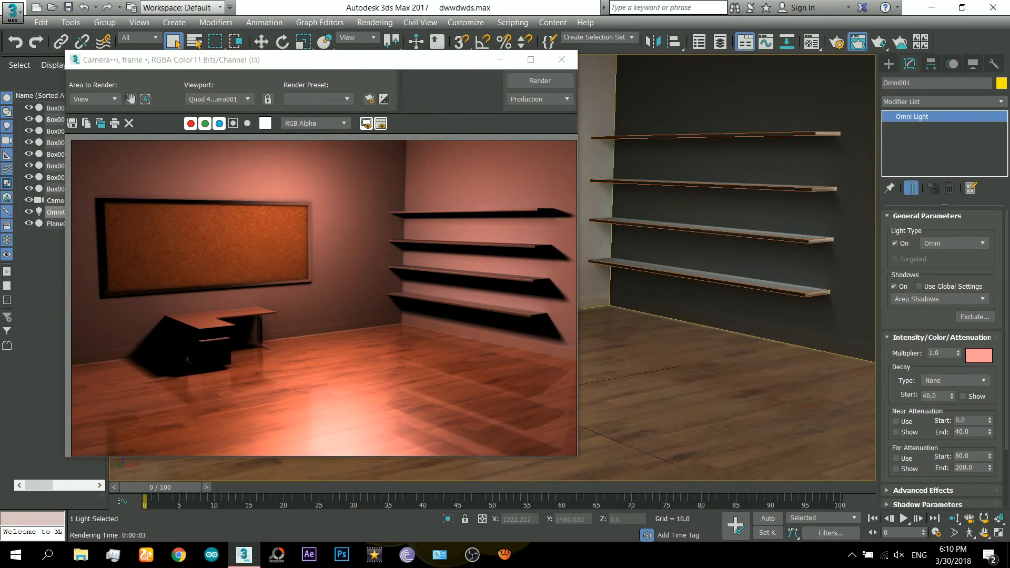
left_click(562, 60)
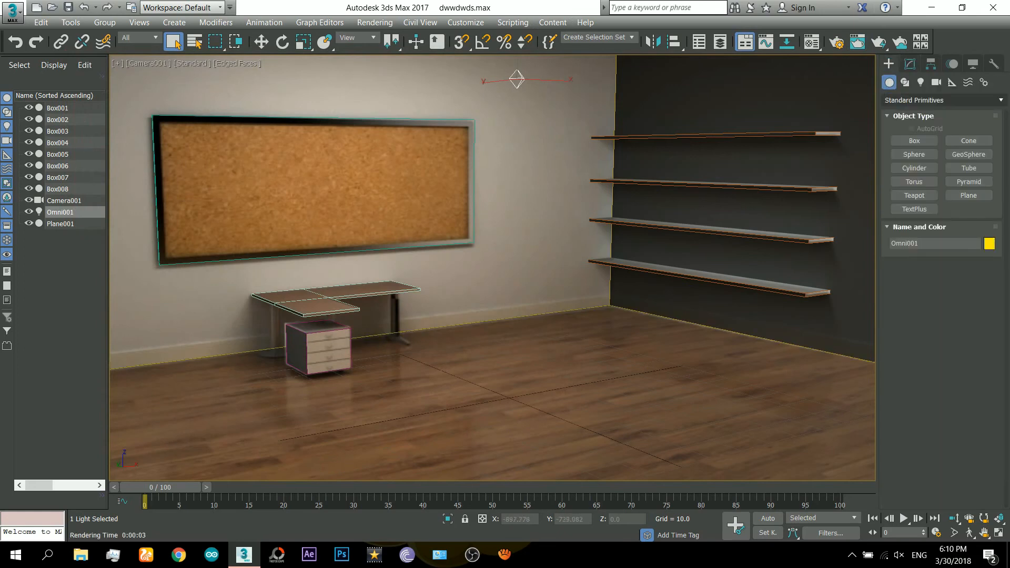
- Create a box about 40 long, 38 wide and 41 high on the floor in front of the shelves
left_click(914, 141)
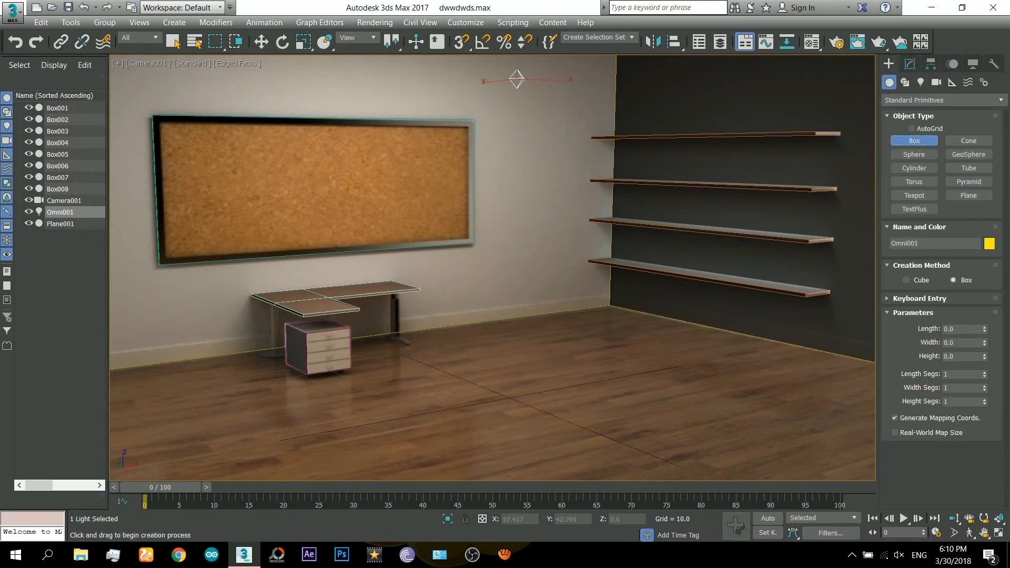
left_click_drag(575, 347, 557, 387)
left_click(560, 254)
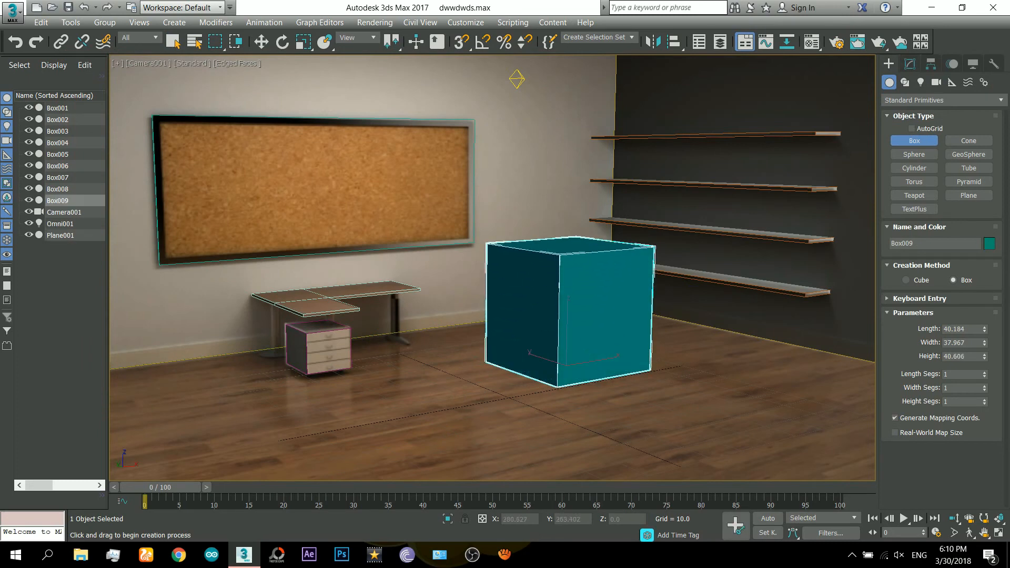
right_click(517, 79)
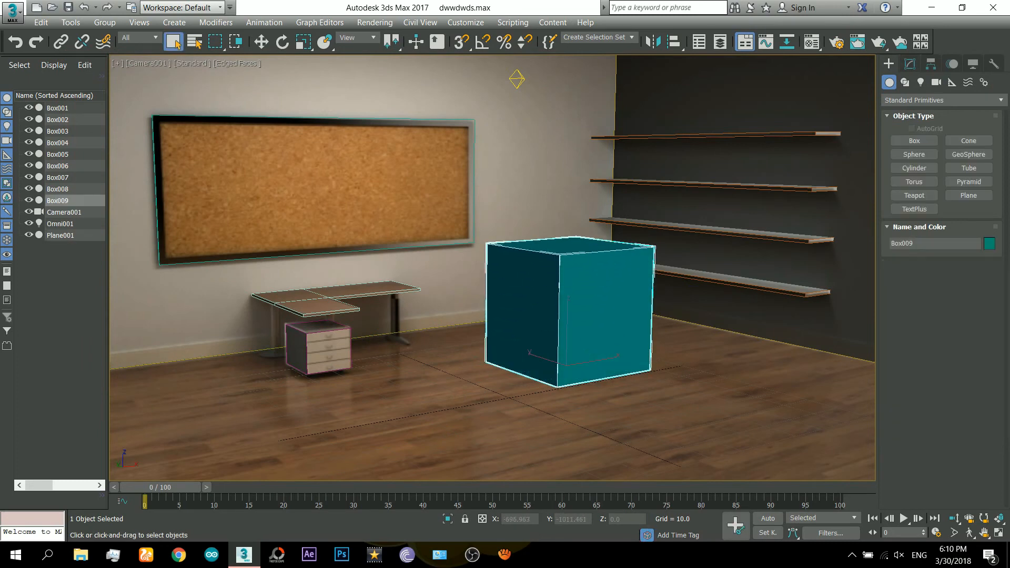
- Set the camera viewport to High Quality and move the Omni001 light down into the space in front of the shelves
left_click(517, 79)
right_click(516, 80)
left_click(532, 144)
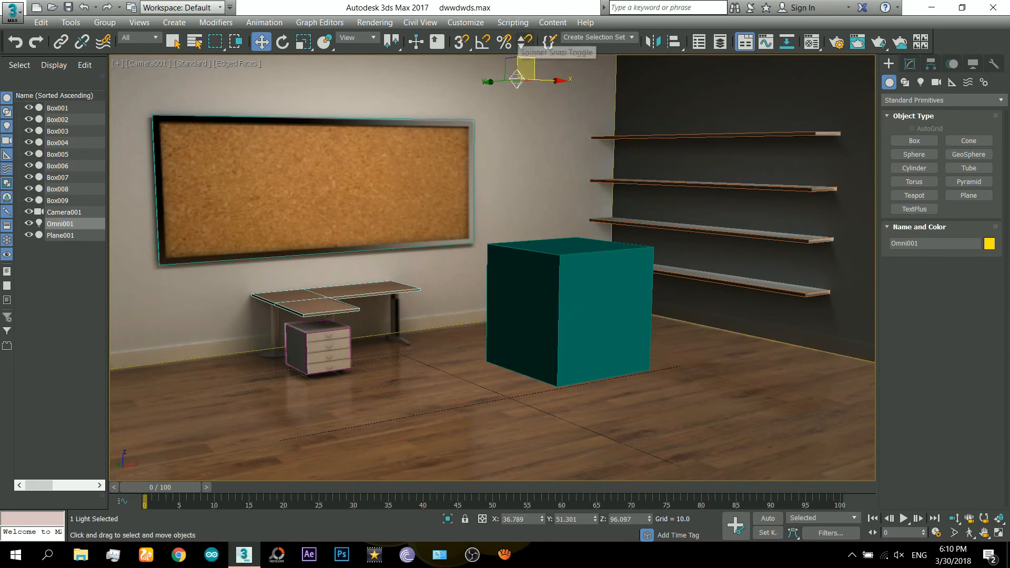
left_click_drag(517, 80, 519, 63)
left_click(191, 63)
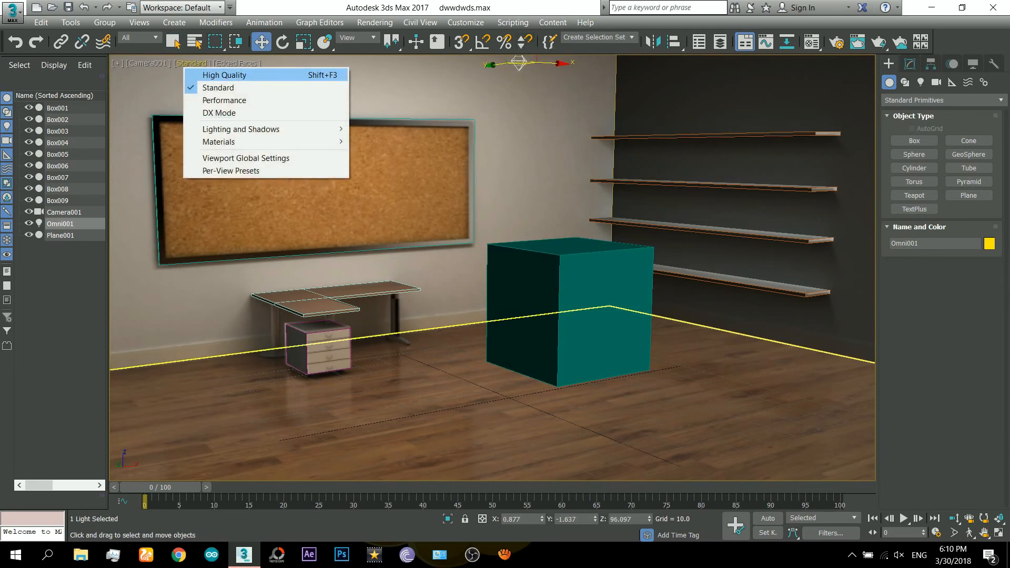
left_click(221, 72)
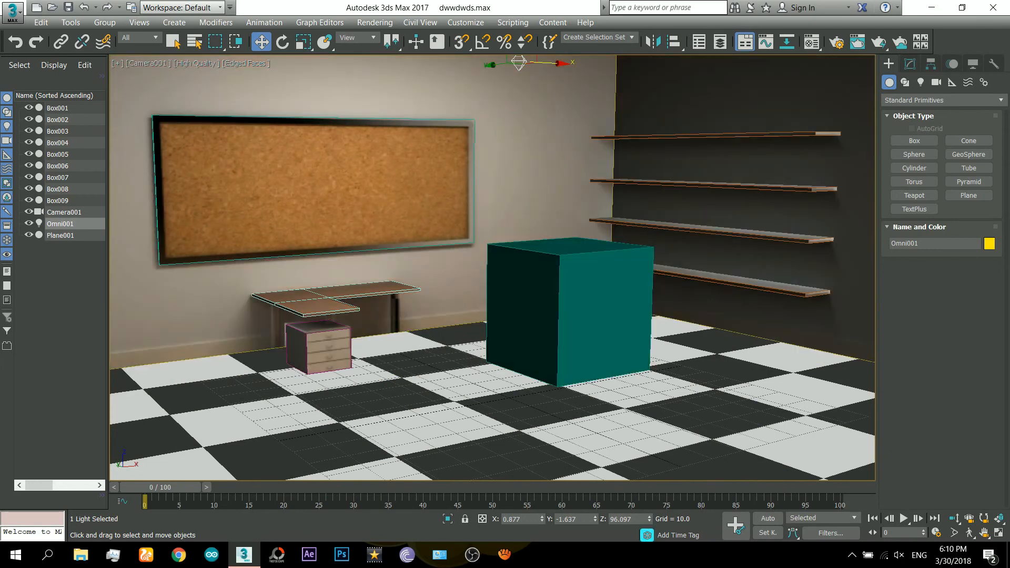
left_click_drag(545, 62, 724, 195)
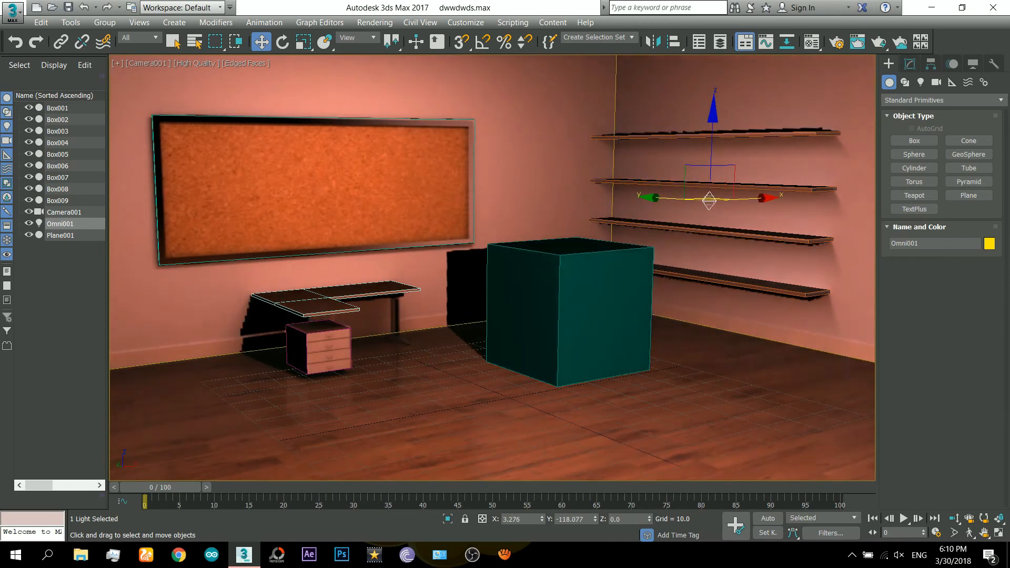
- Render the Camera001 view to check the box's shadow and floor reflection under the moved light
key("q")
key("shift+q")
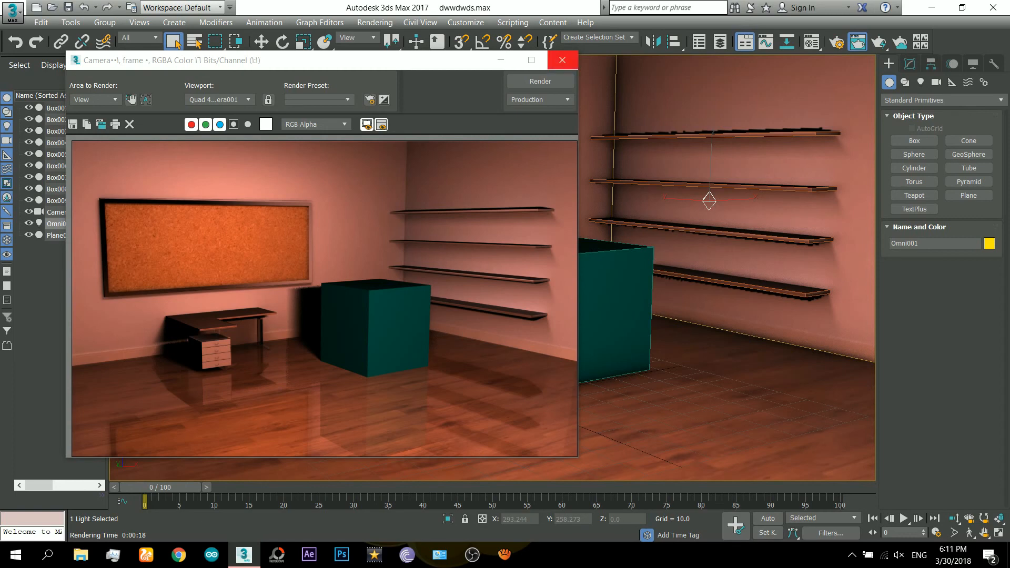
left_click(561, 60)
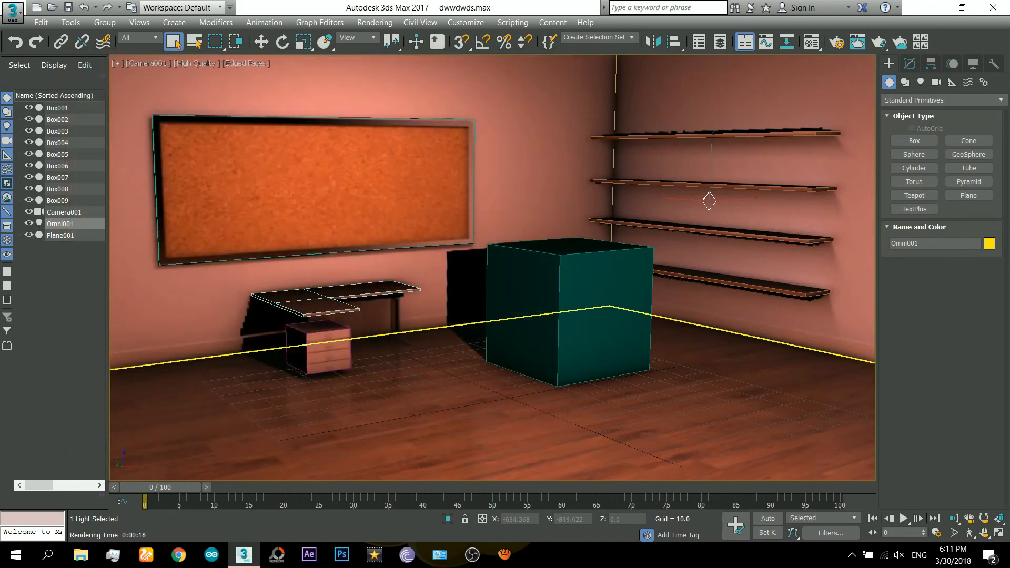
- Delete the Omni001 light from the scene
right_click(687, 198)
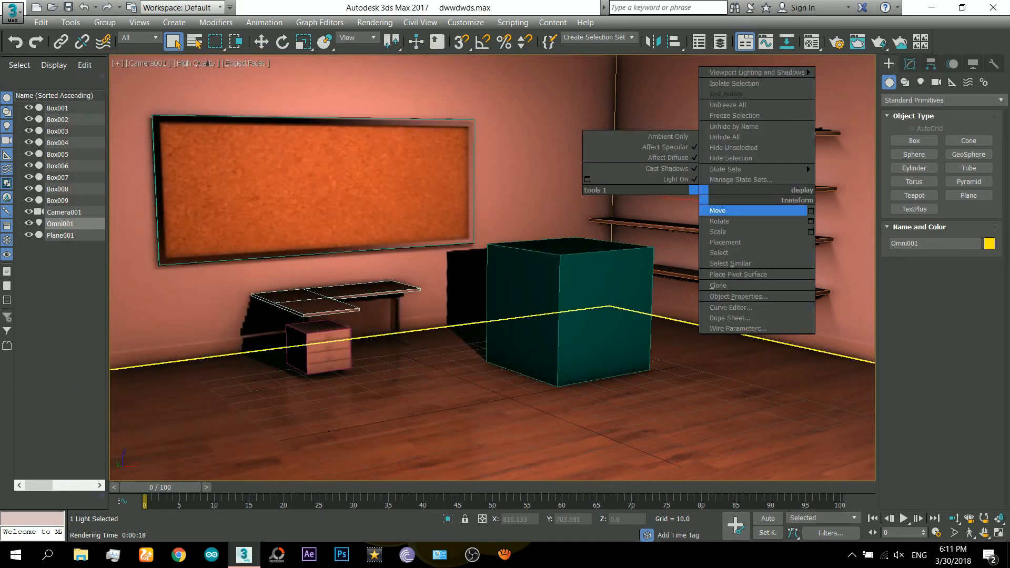
left_click(753, 218)
key("Delete")
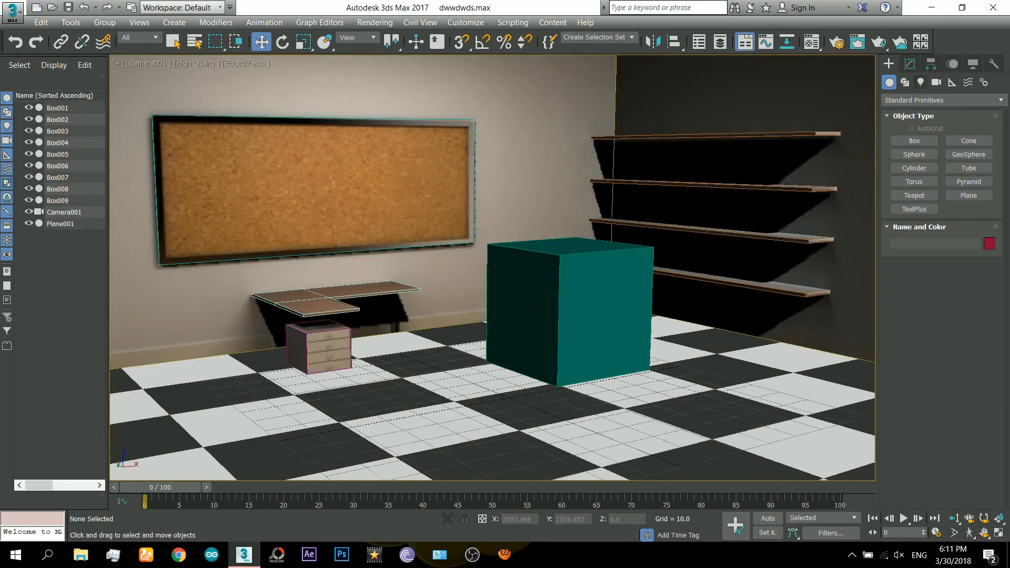
- Create a standard Skylight with Cast Shadows enabled on the floor in front of the desk
left_click(920, 82)
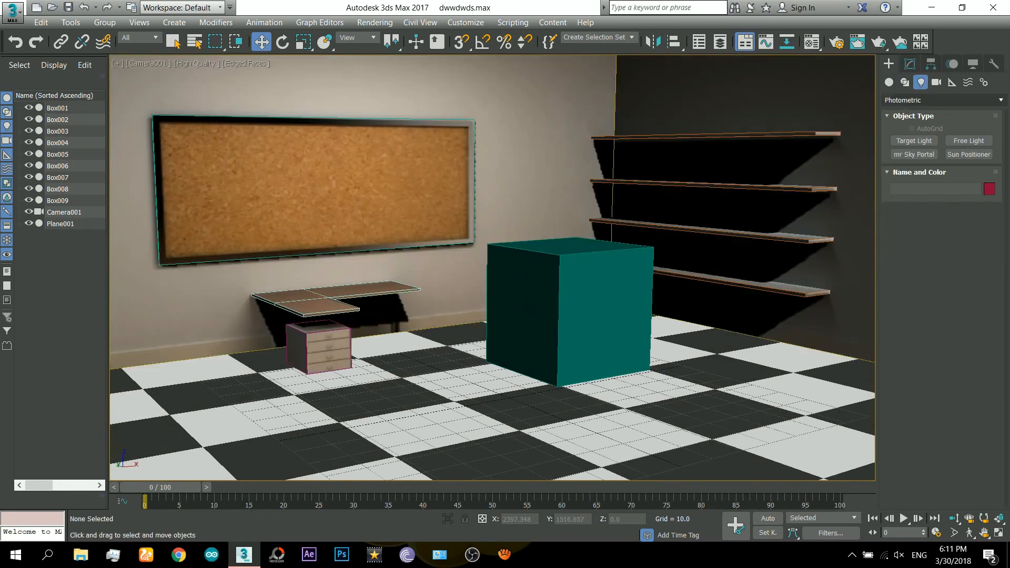
left_click(924, 100)
left_click(918, 125)
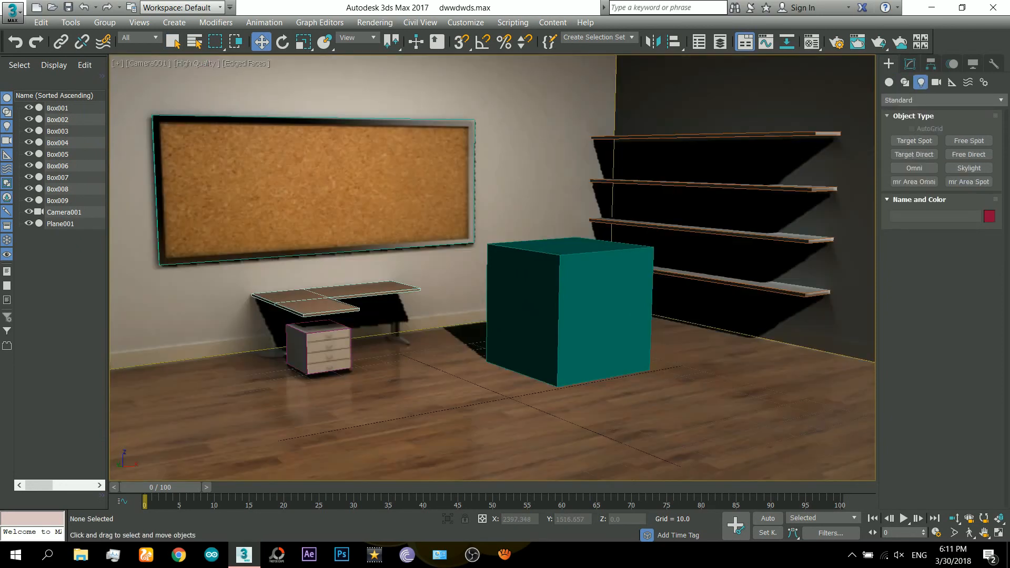
left_click(969, 167)
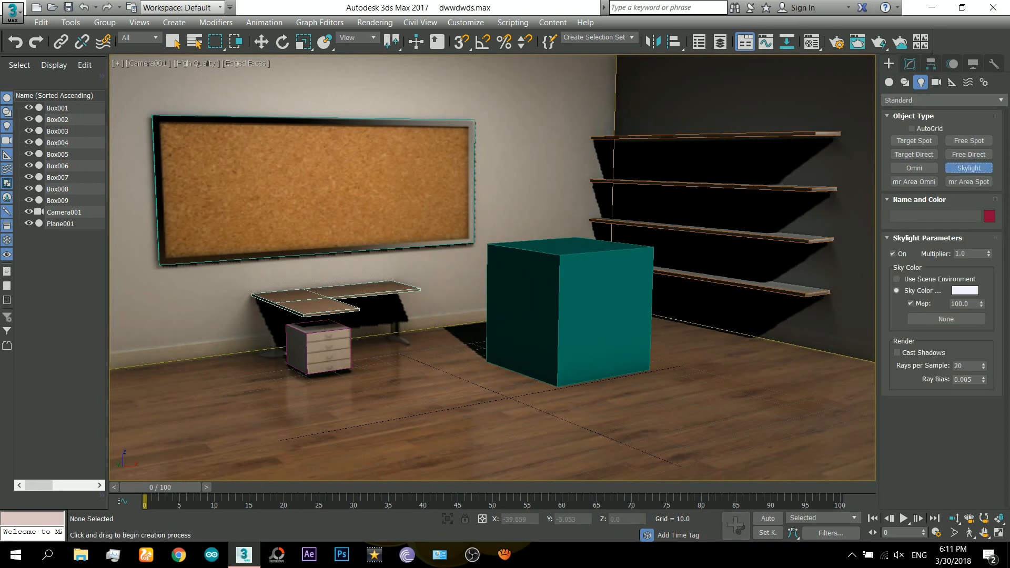
left_click(394, 415)
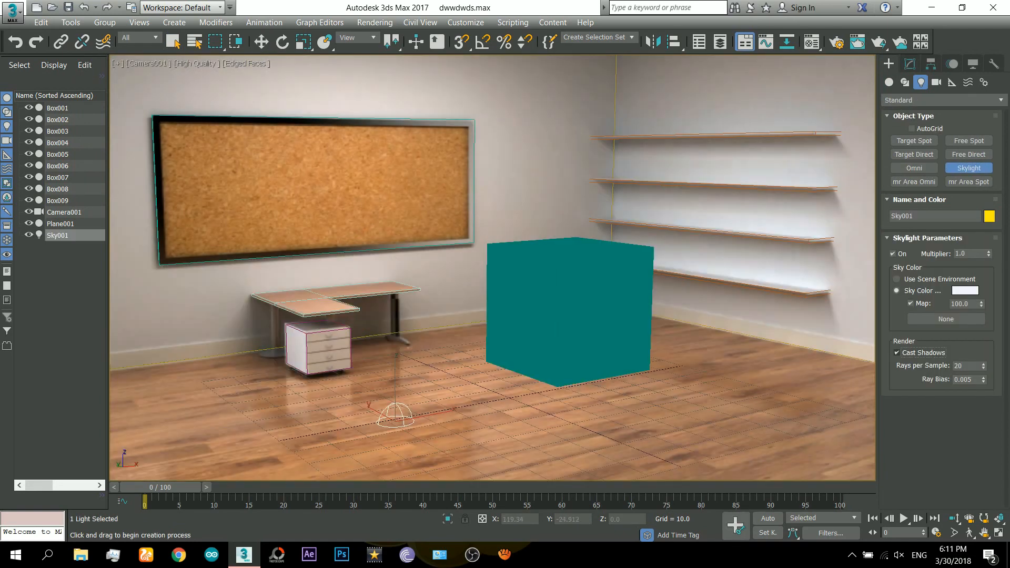
- Set the skylight's Rays per Sample to 5 and render the Camera001 view to check the shading and floor reflection
double_click(966, 365)
type("5")
right_click(645, 258)
key("shift+q")
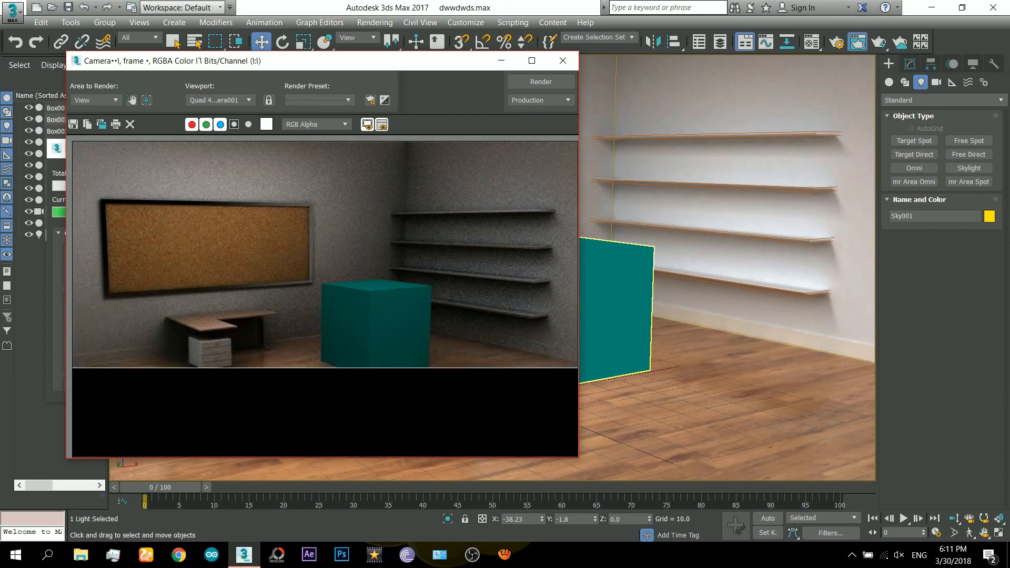
scroll(343, 418, "up", 1)
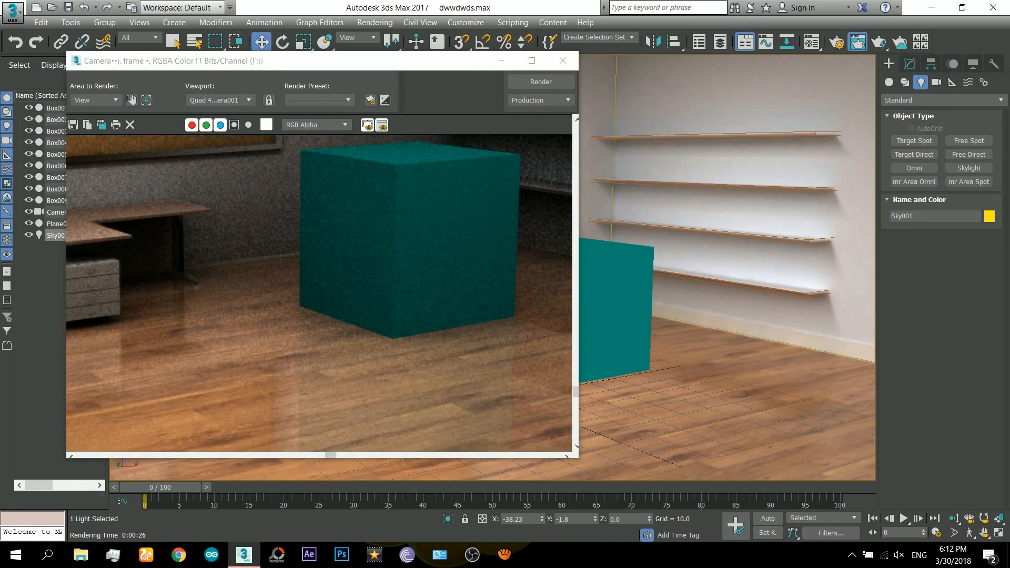
scroll(343, 418, "down", 1)
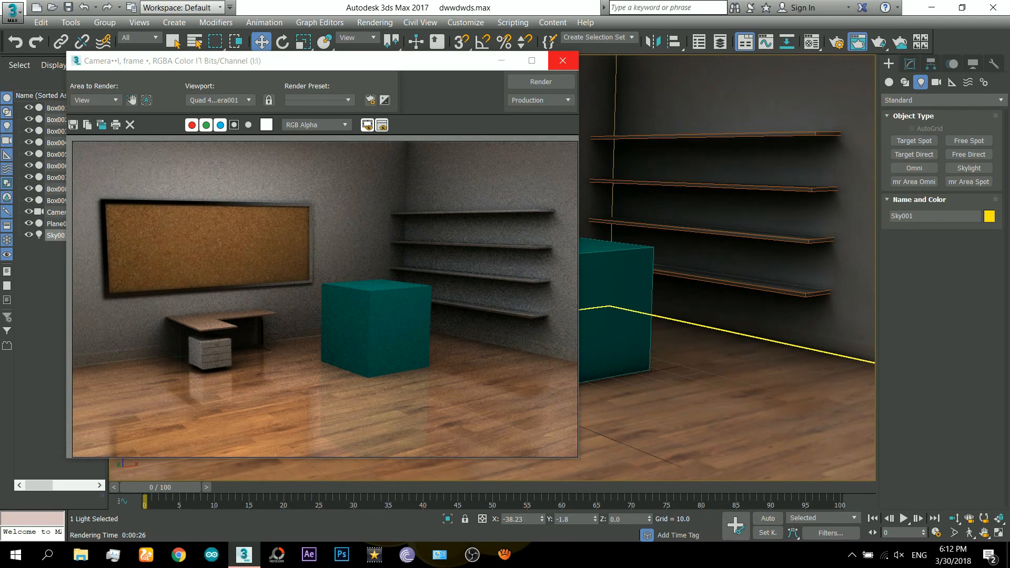
- Set the skylight's Rays per Sample to 20 and render the Camera001 view again
left_click(562, 60)
left_click(910, 63)
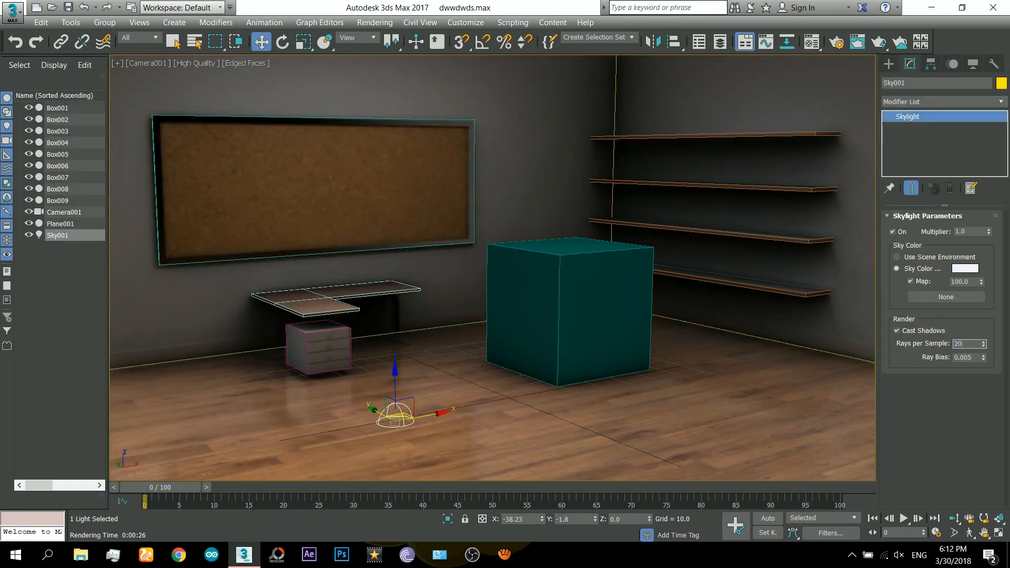
key("Return")
key("shift+q")
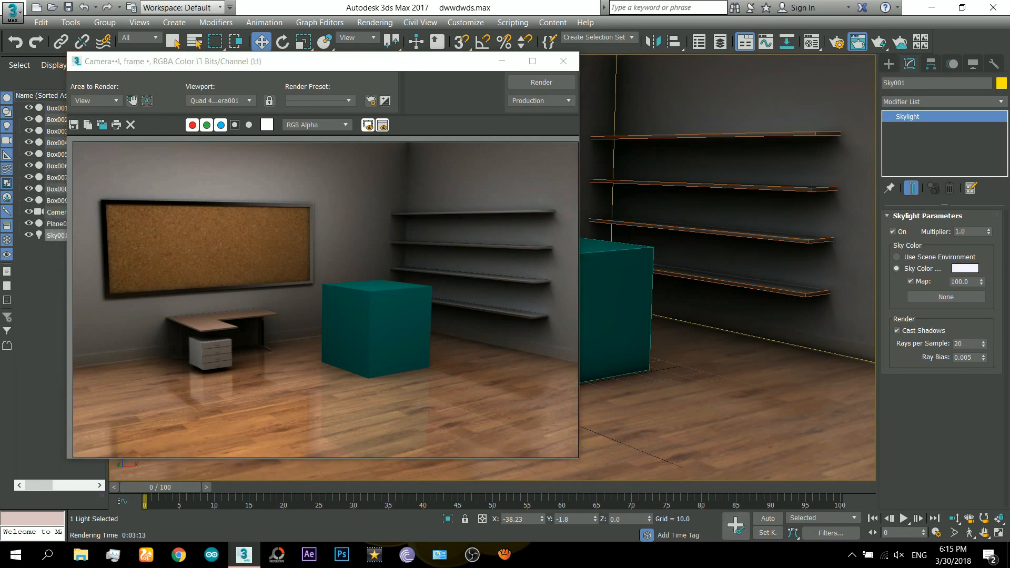
- Examine the rendered floor close up around the desk and the teal box for noise and reflections
scroll(425, 306, "up", 1)
middle_click_drag(426, 305, 455, 198)
scroll(415, 331, "up", 1)
scroll(223, 335, "down", 1)
middle_click_drag(223, 336, 416, 290)
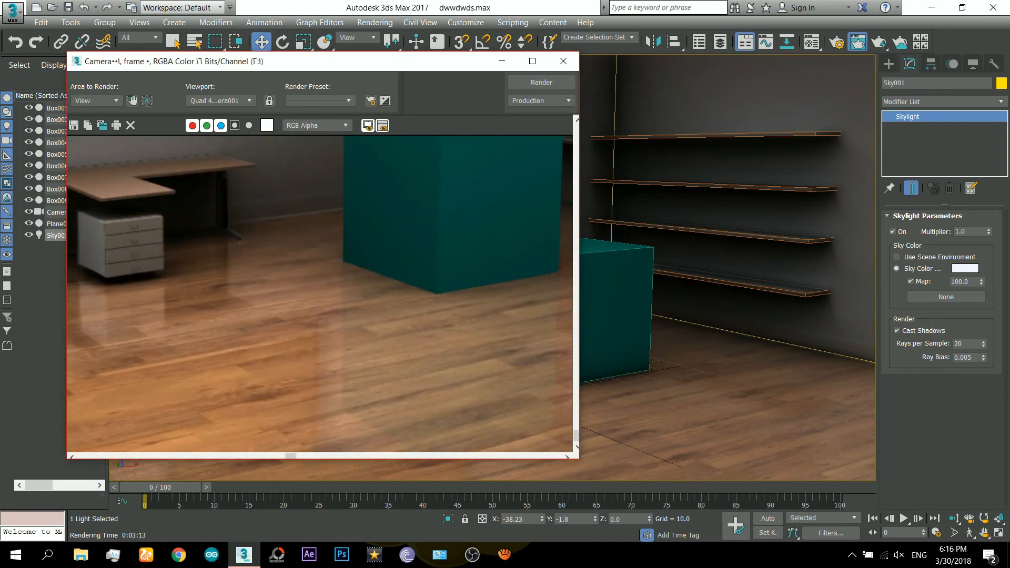
scroll(319, 297, "up", 1)
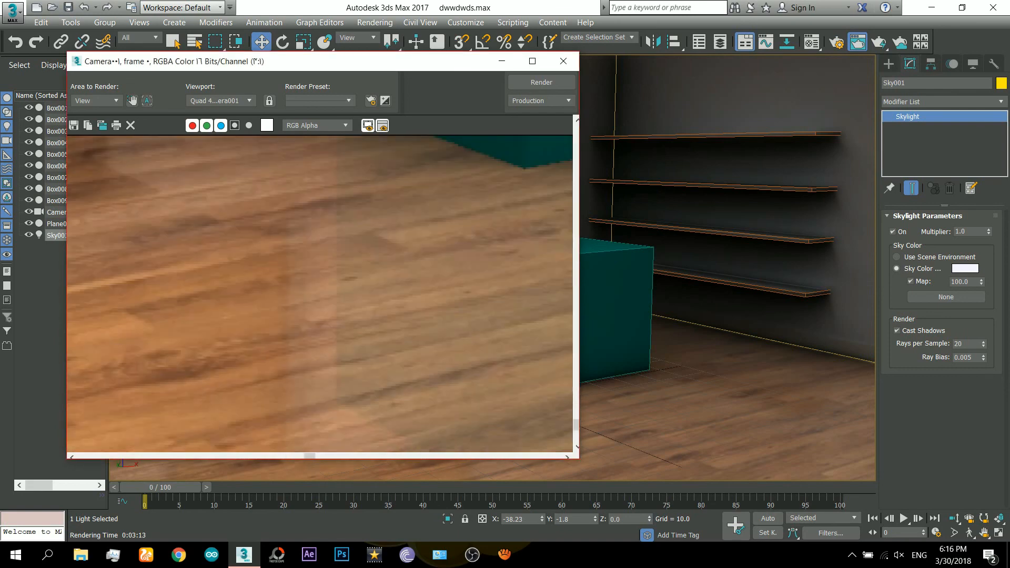
scroll(320, 298, "down", 1)
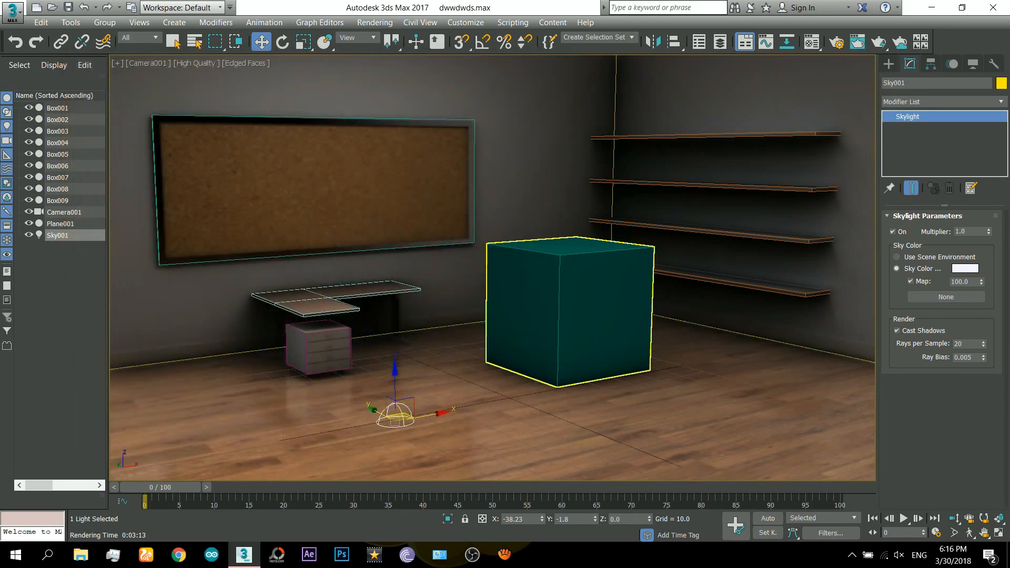
- Switch the viewport to Perspective and view the whole room from a raised angle
key("p")
scroll(583, 316, "down", 3)
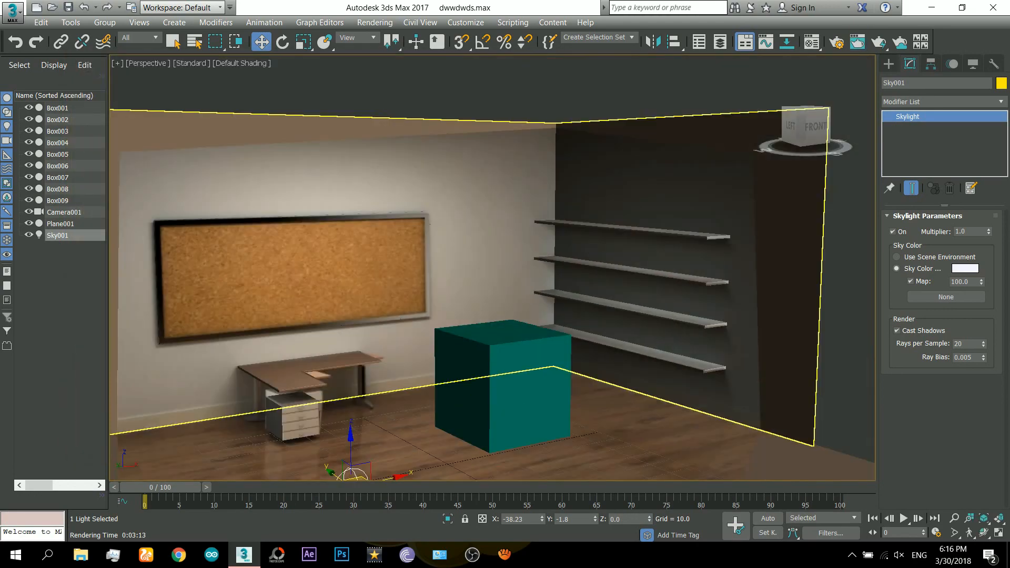
middle_click_drag(492, 315, 583, 315)
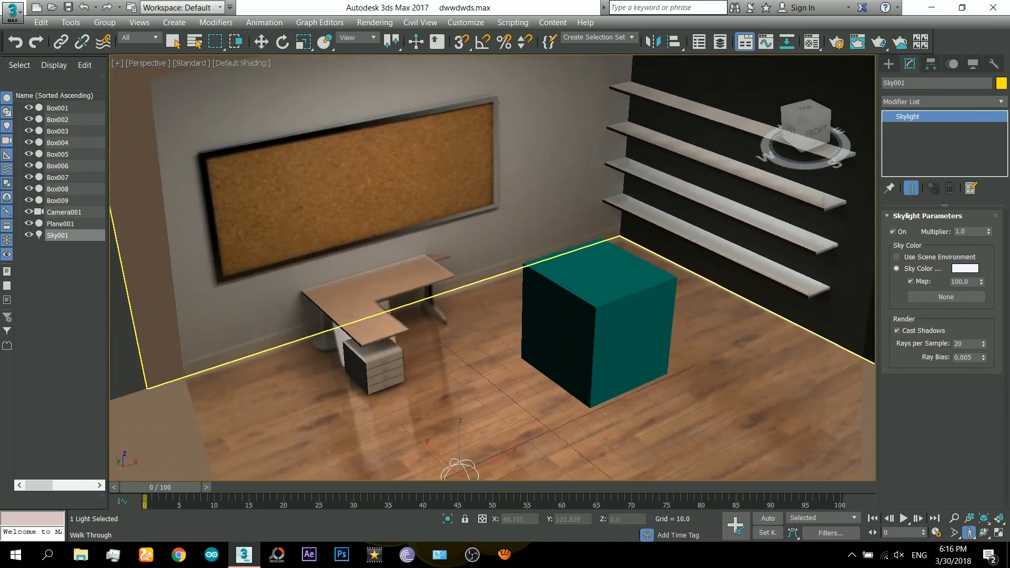
left_click_drag(583, 316, 632, 316)
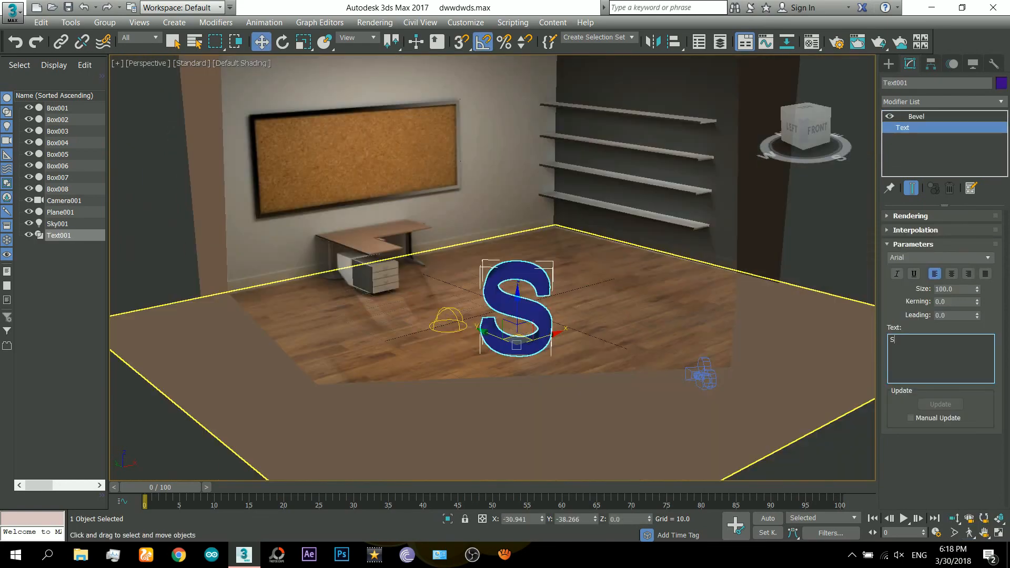